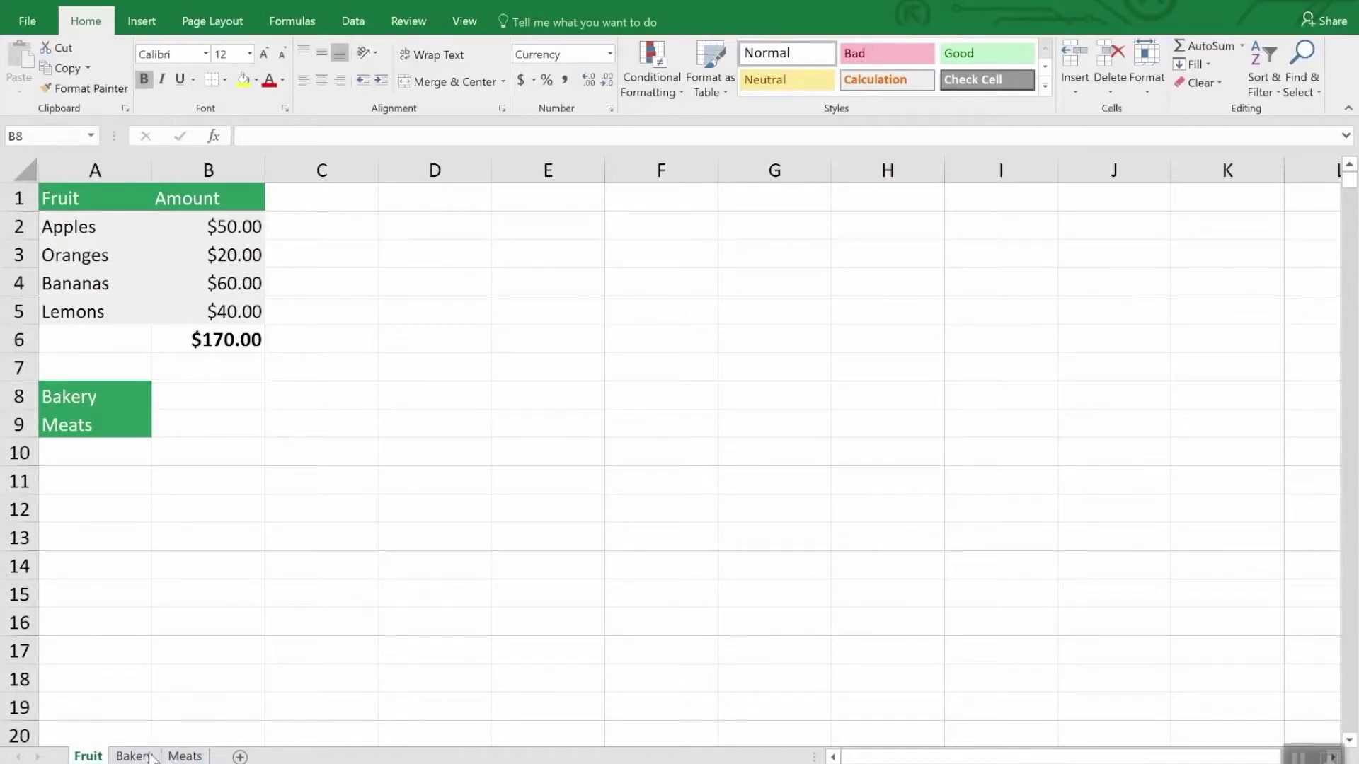
Create a copy of the Fruit sheet in Inventory.xlsx, placed before the original Fruit sheet.
click(185, 756)
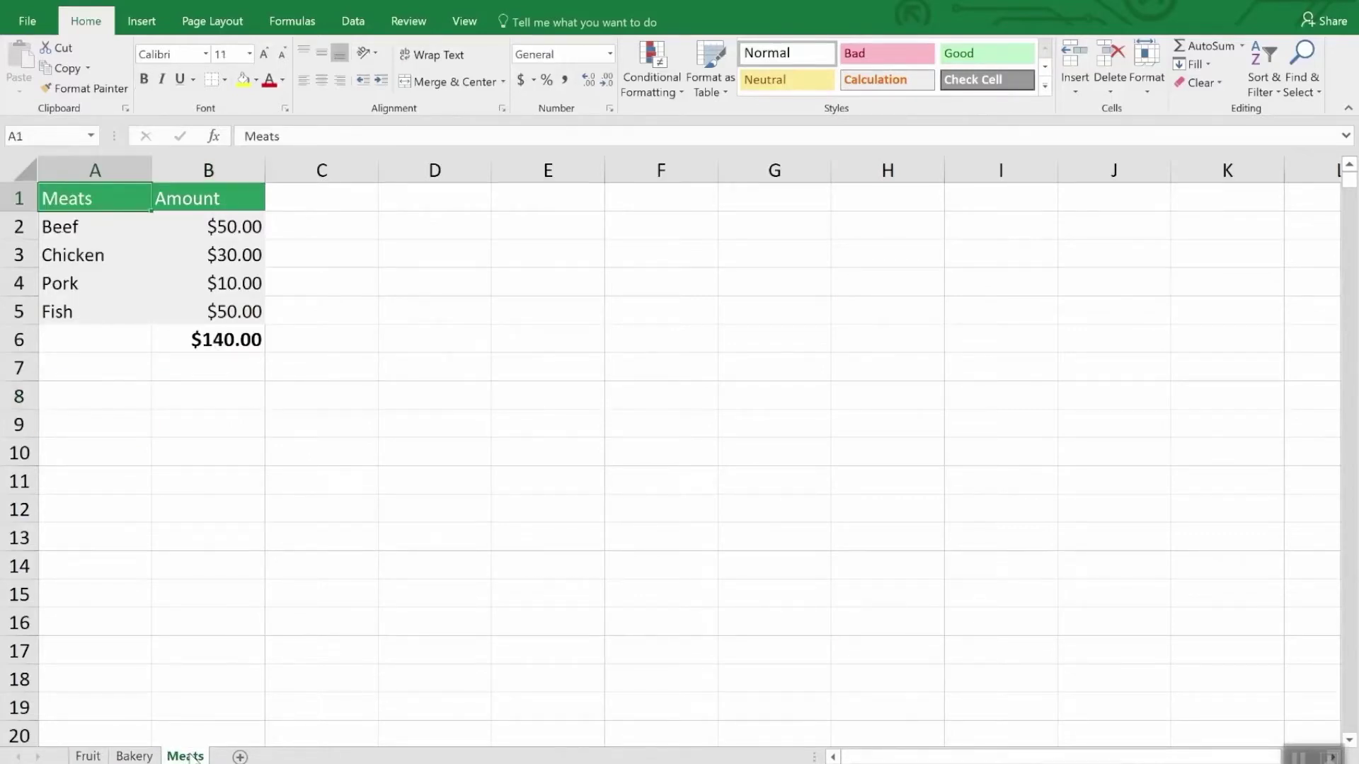
click(97, 756)
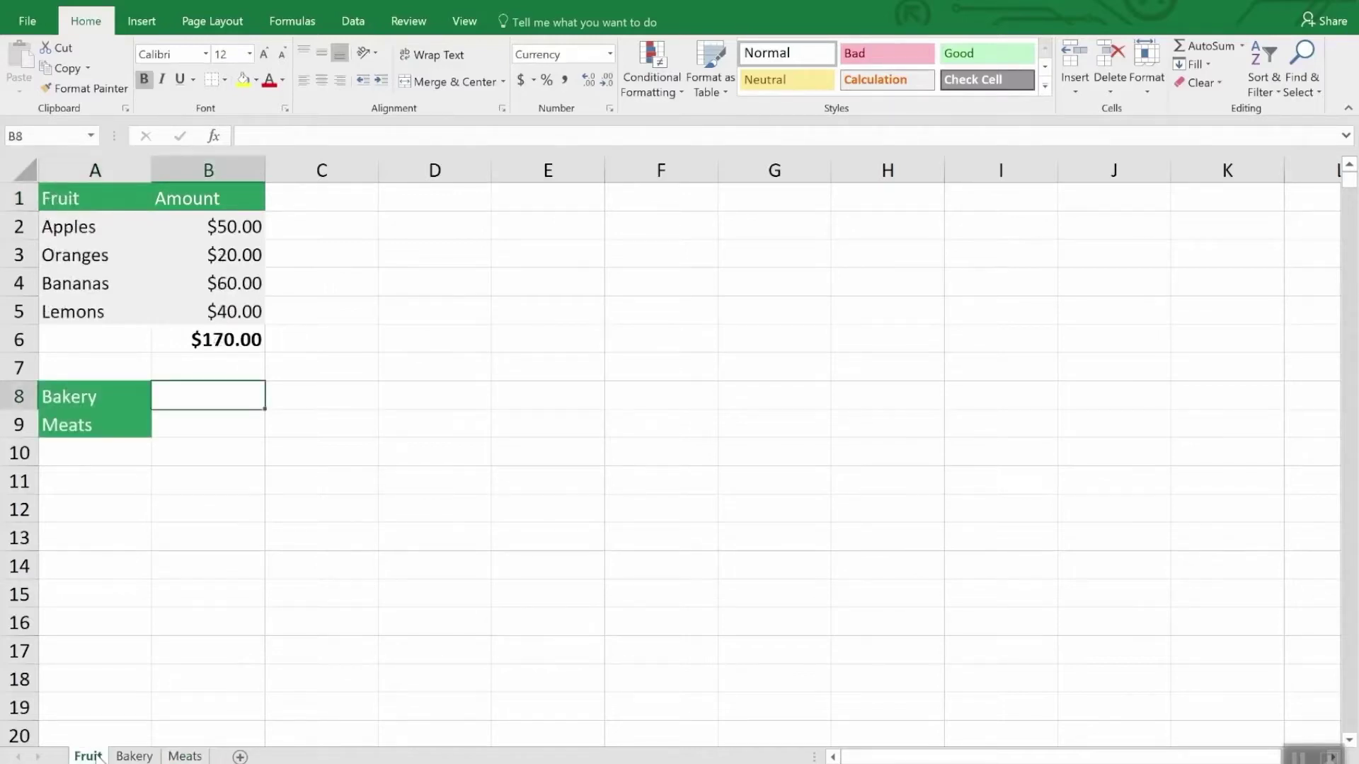
right_click(97, 756)
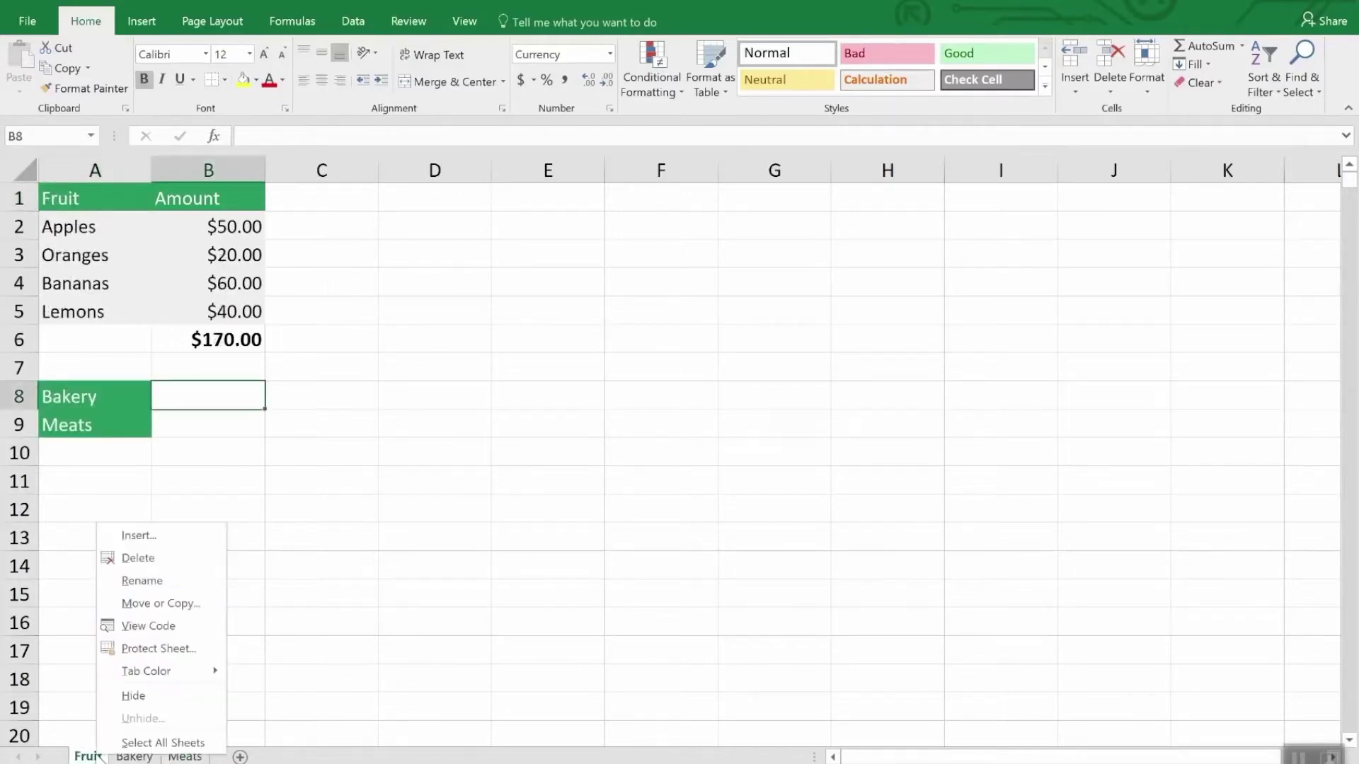
click(176, 606)
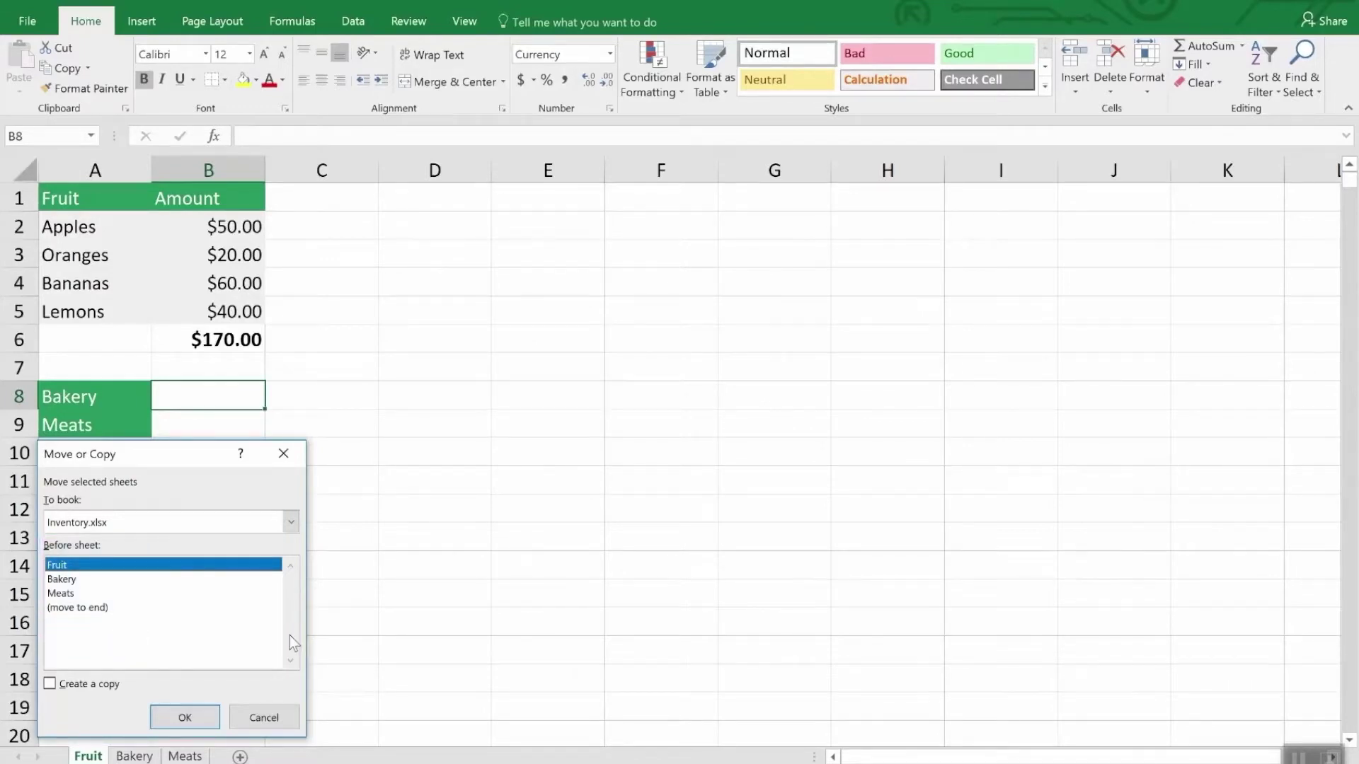
click(79, 686)
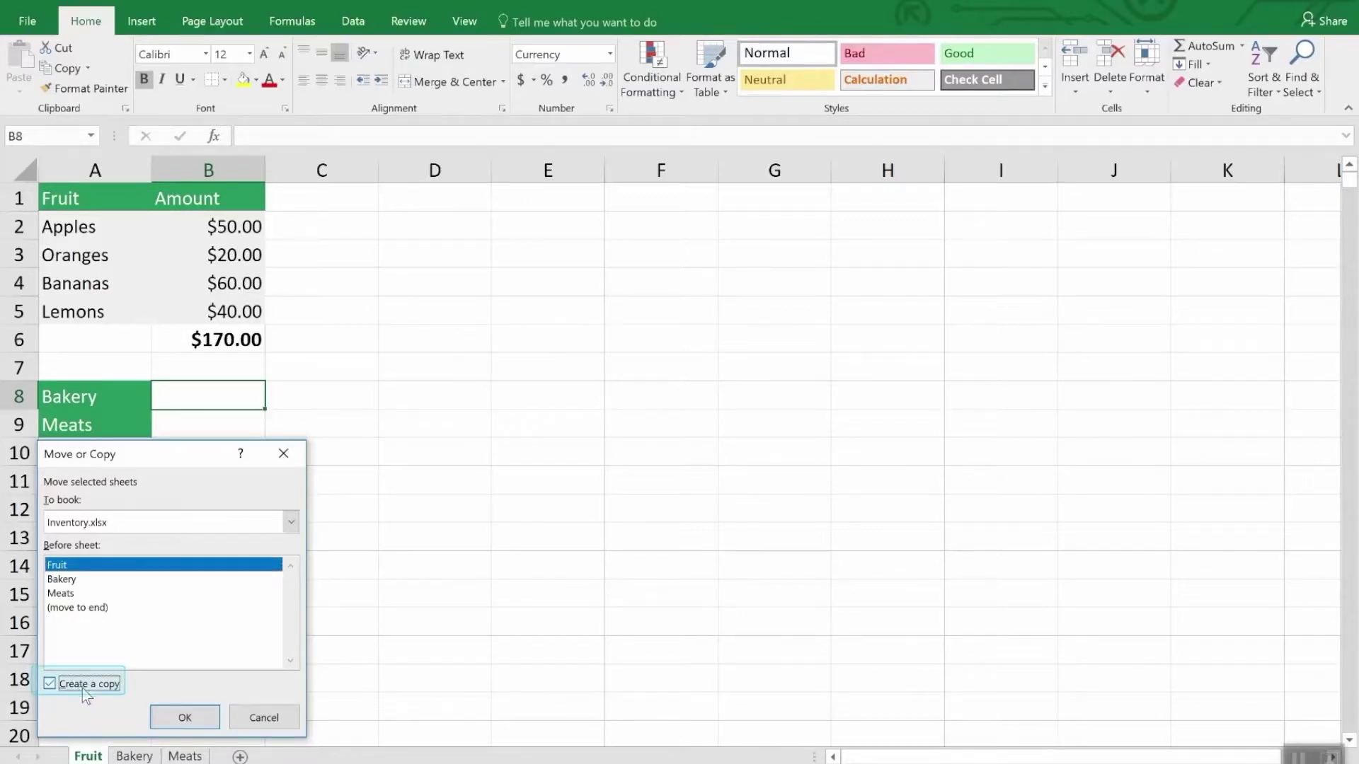
click(185, 717)
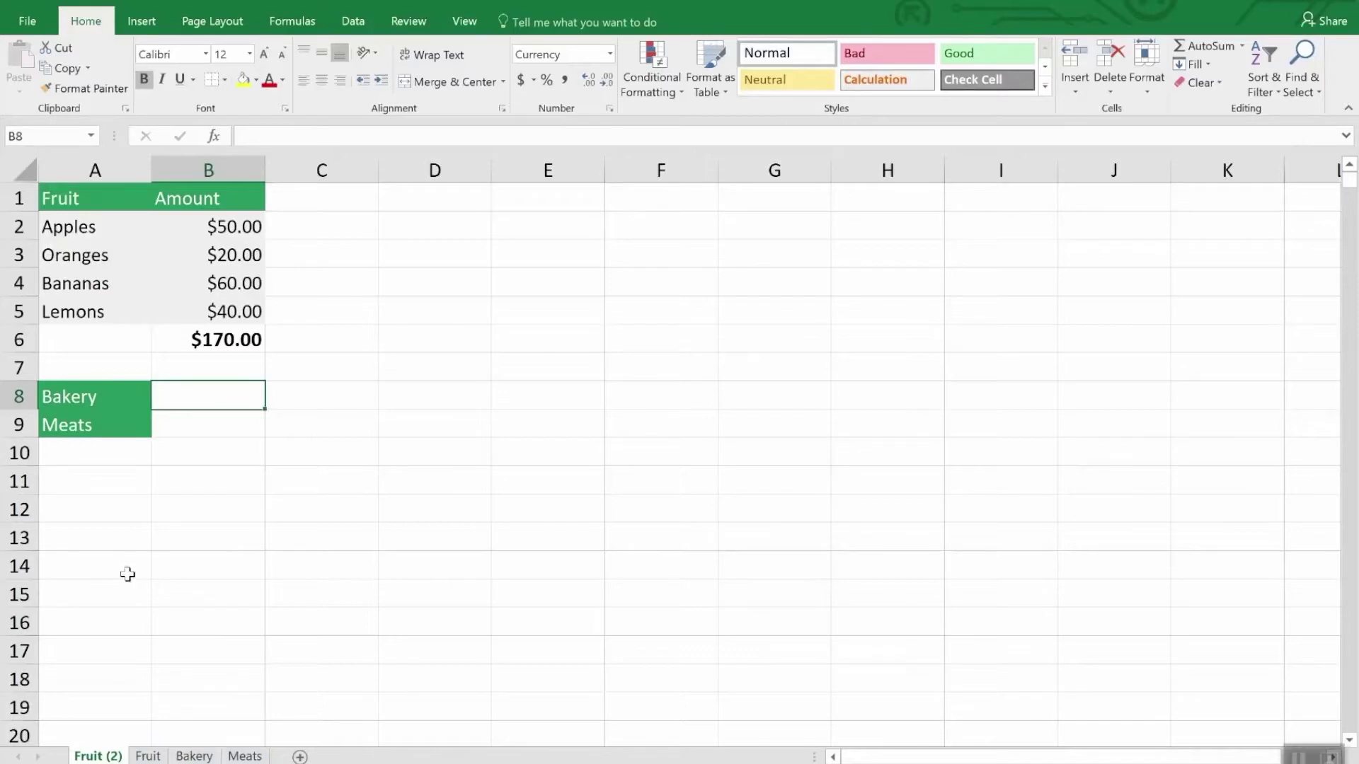
Delete the Fruit (2) sheet from the workbook.
right_click(82, 757)
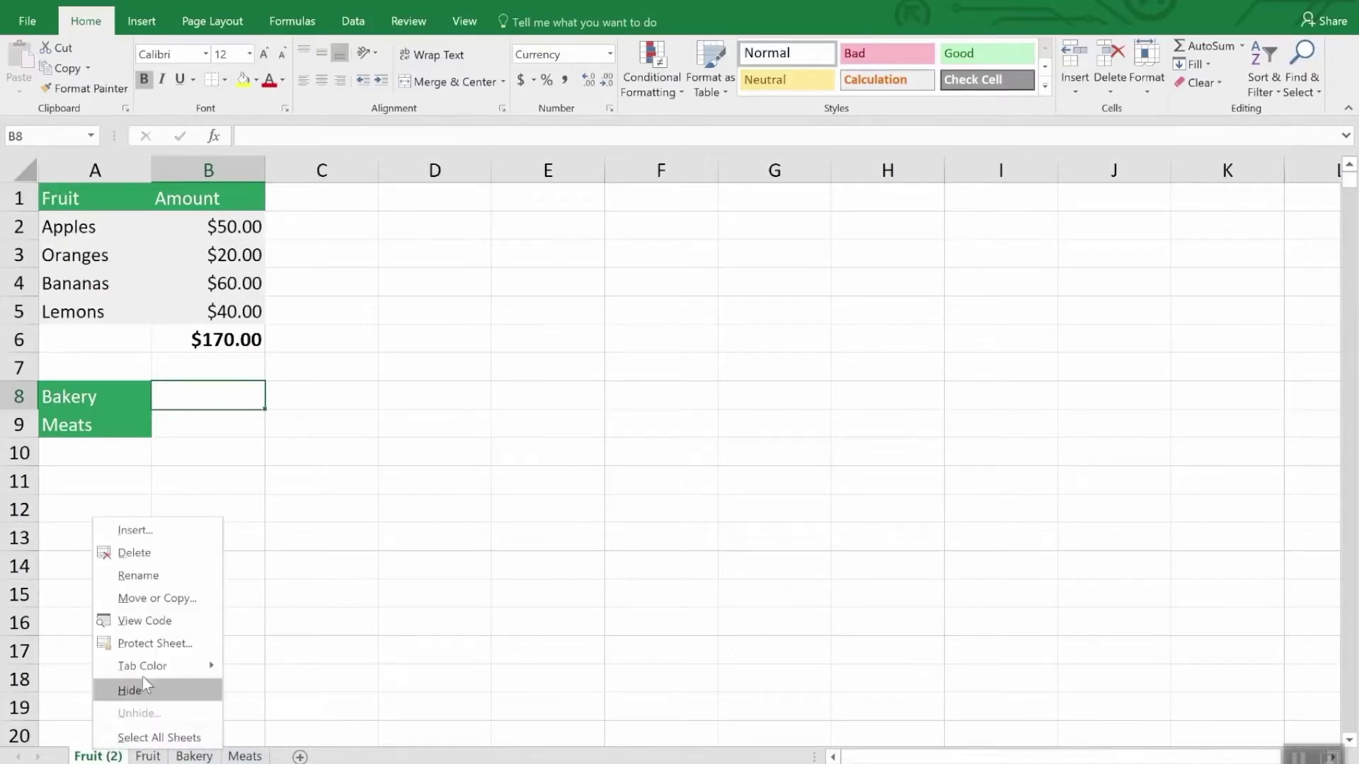
click(145, 552)
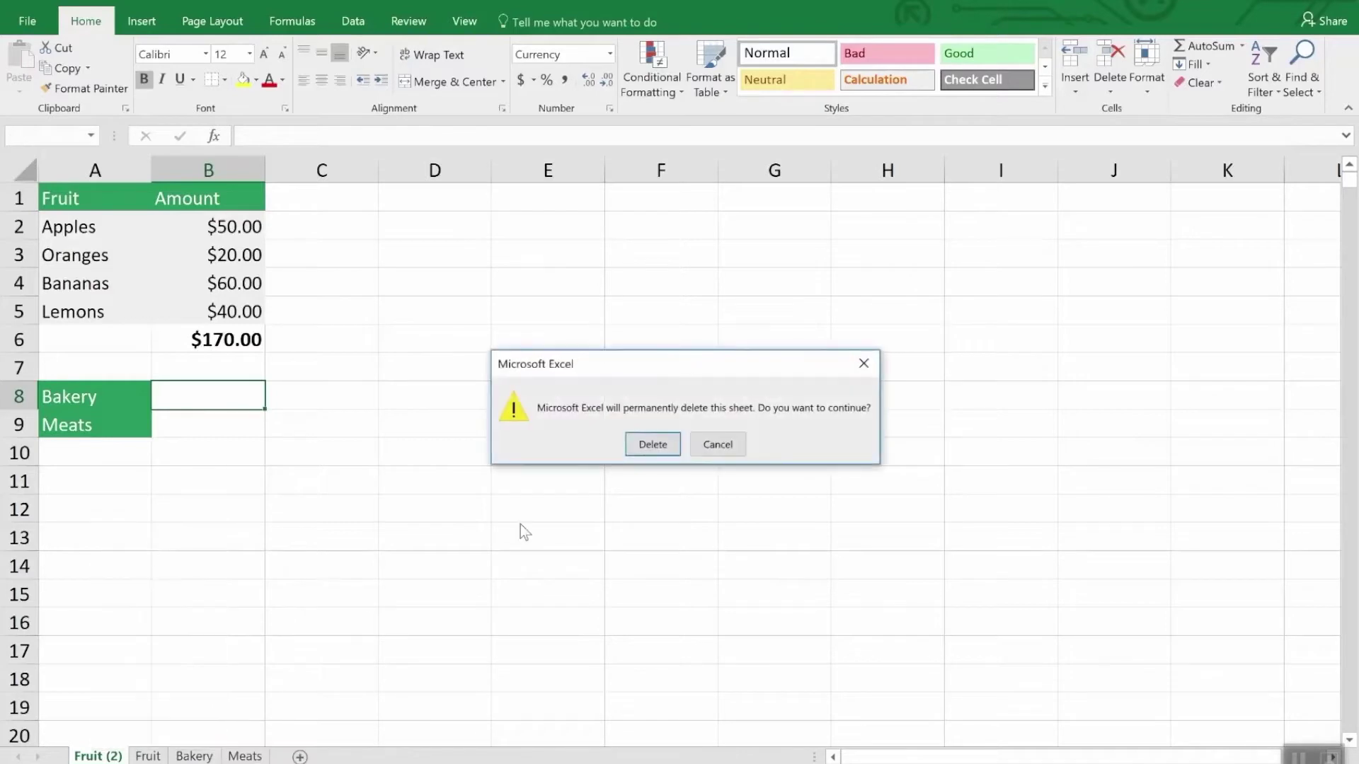
click(653, 444)
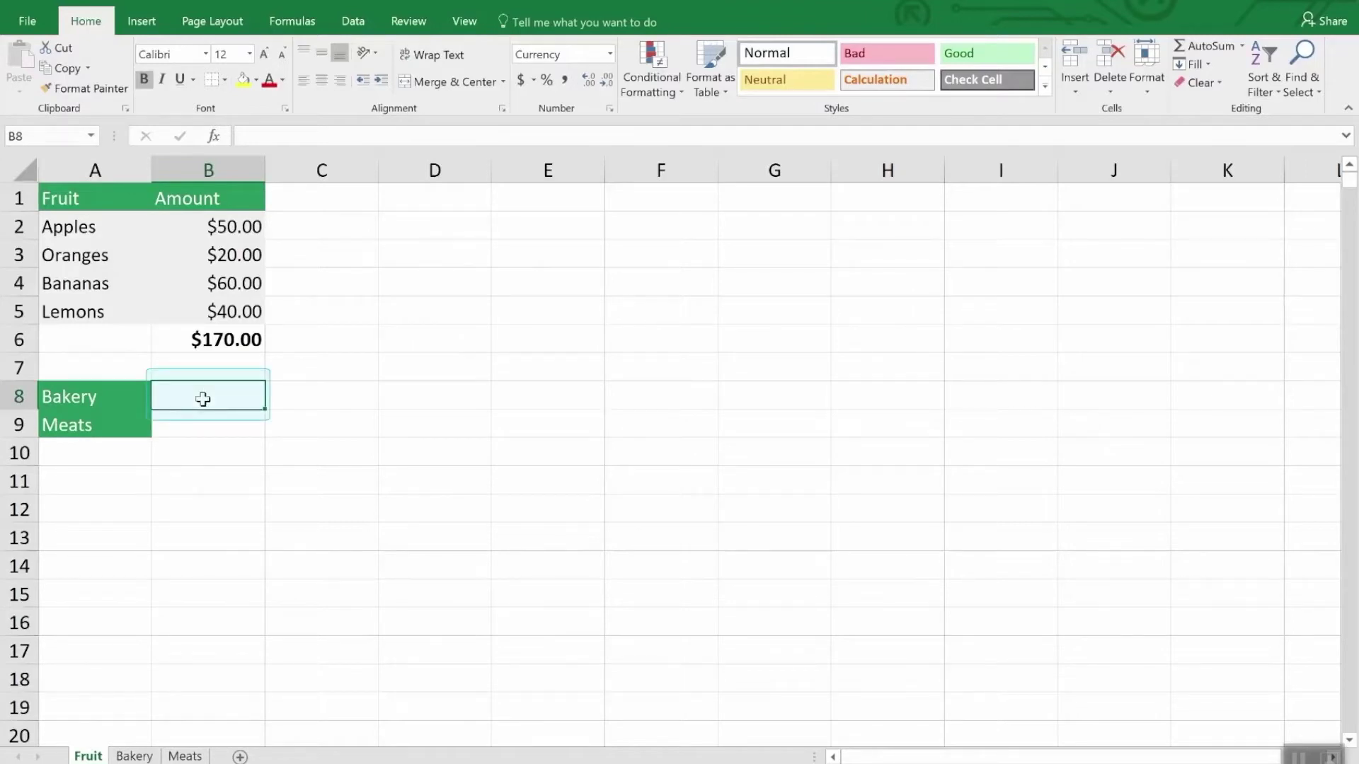
Enter a SUM formula in cell B8 of the Fruit sheet that references the total in Bakery!B7.
text(=)
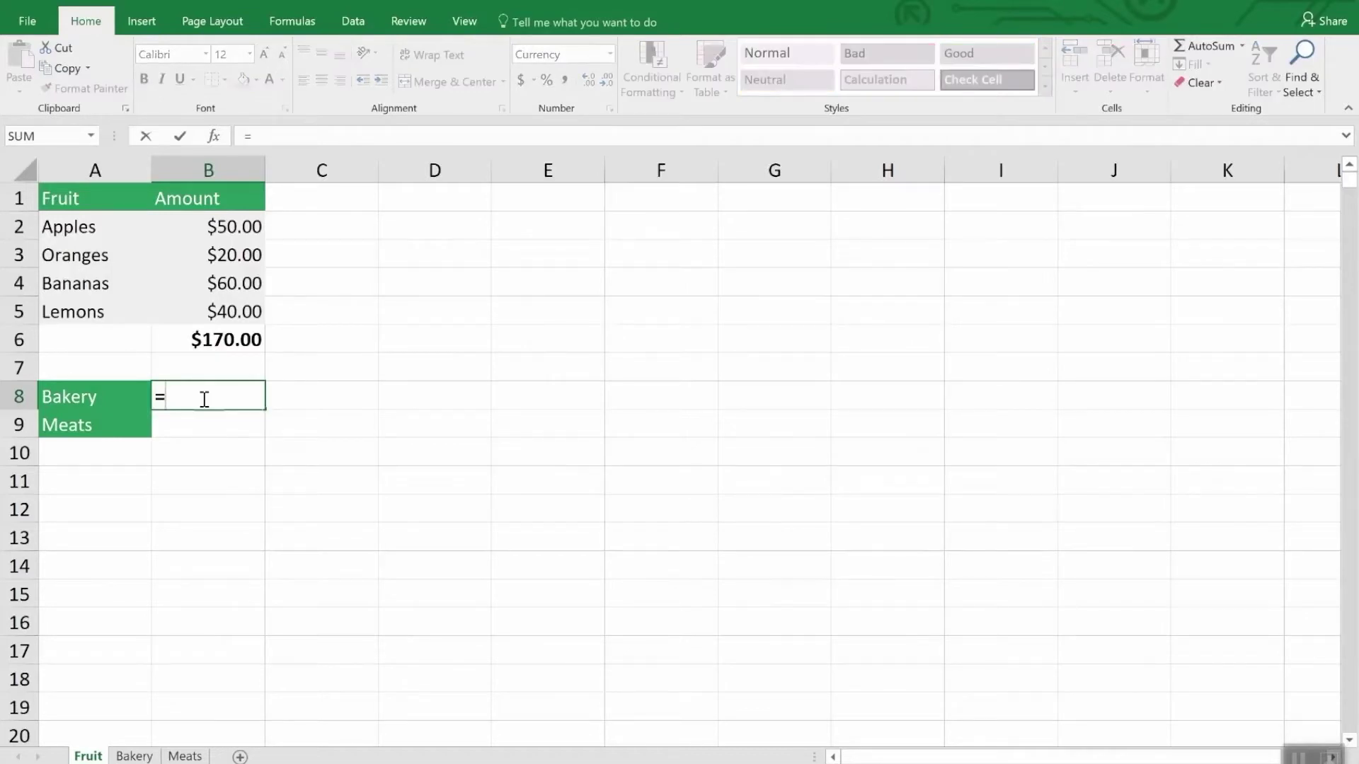
text(sum)
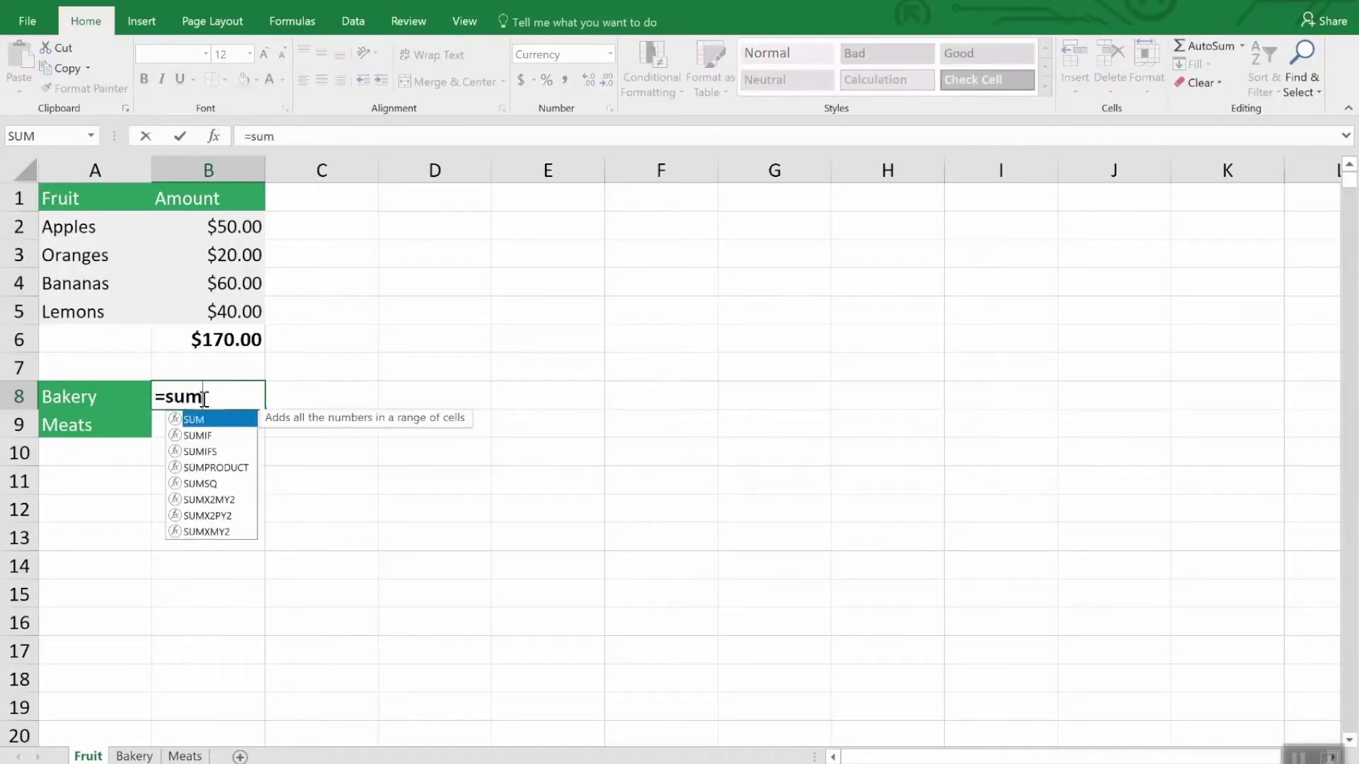
text(()
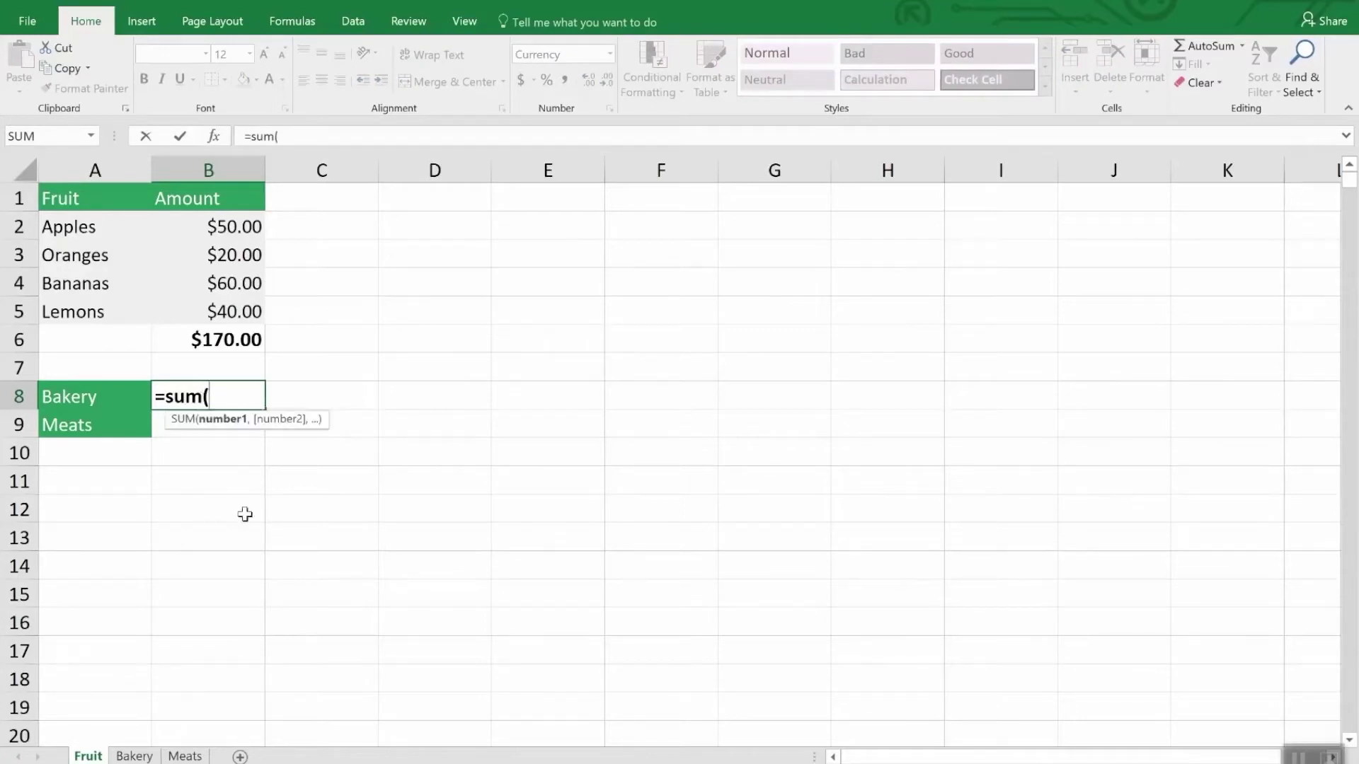
click(135, 756)
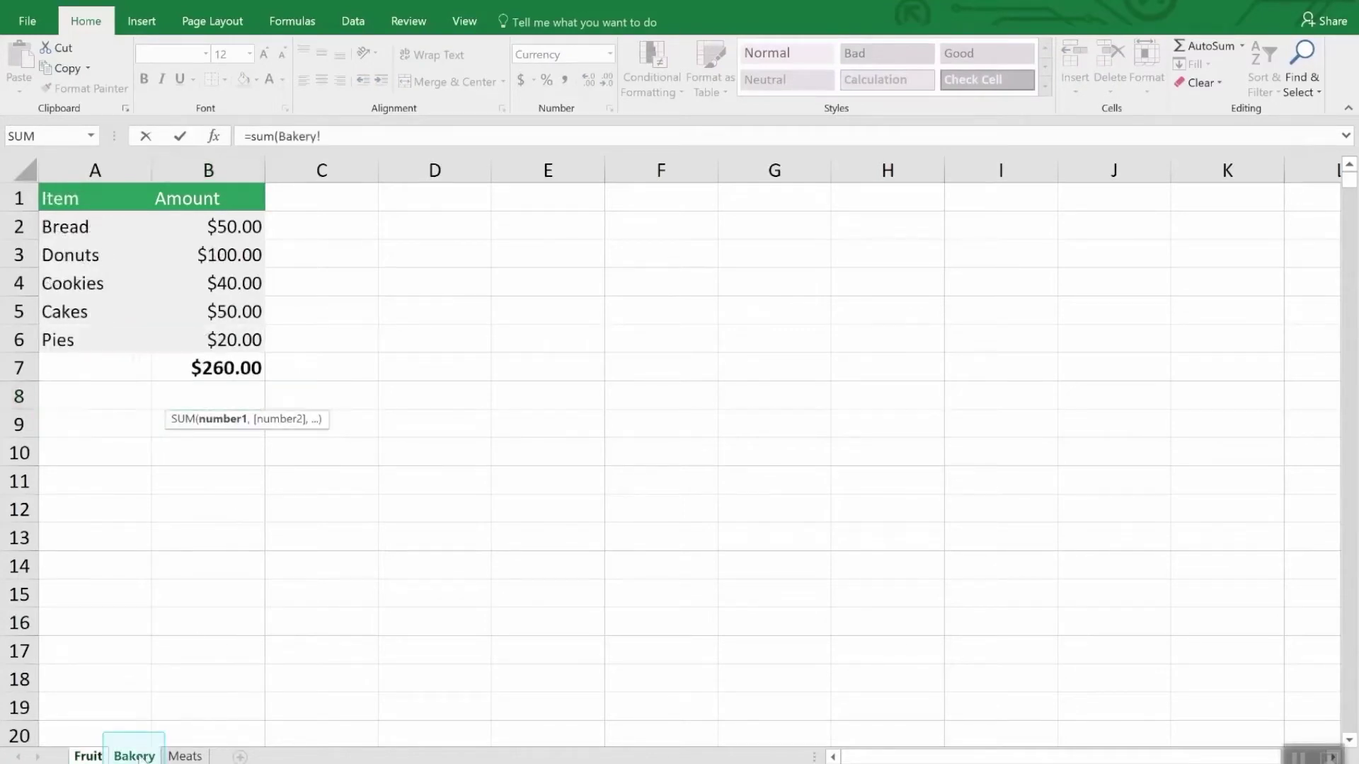
click(237, 365)
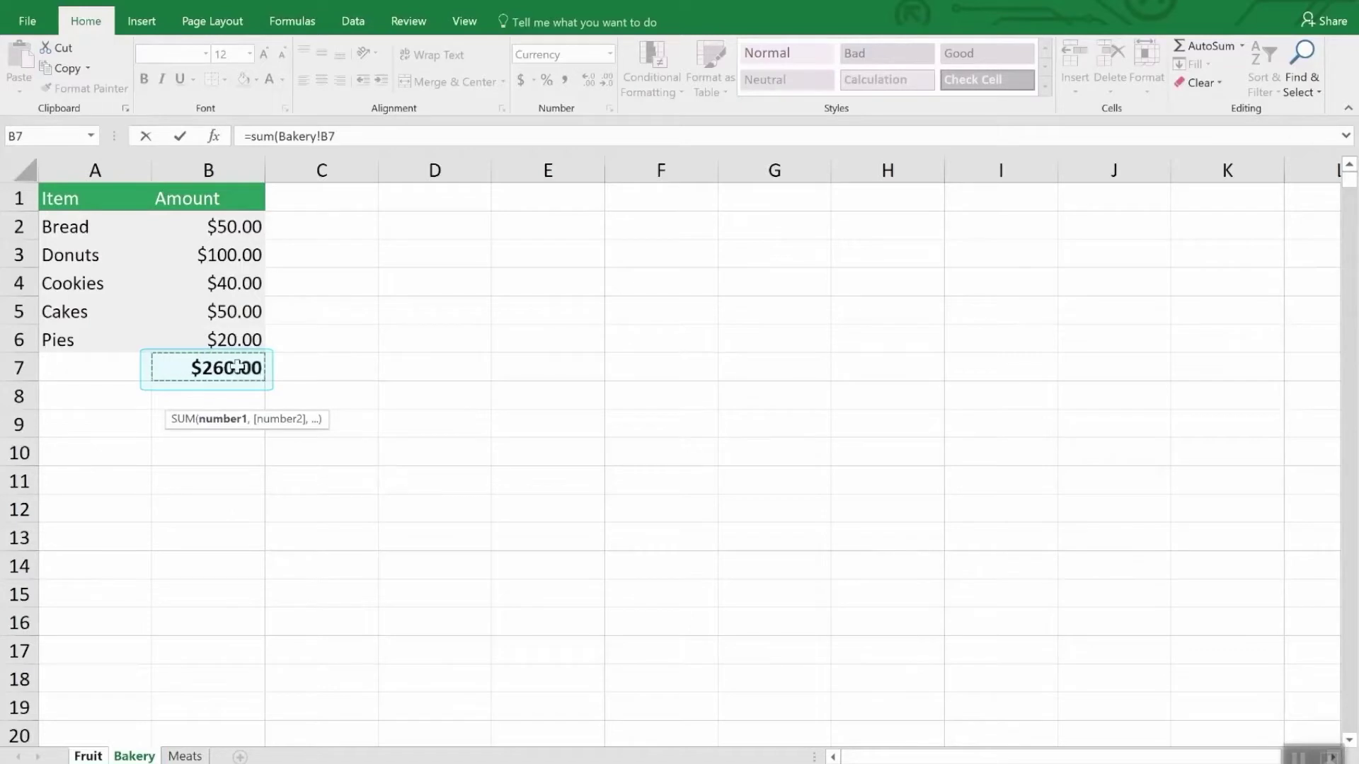
key(Return)
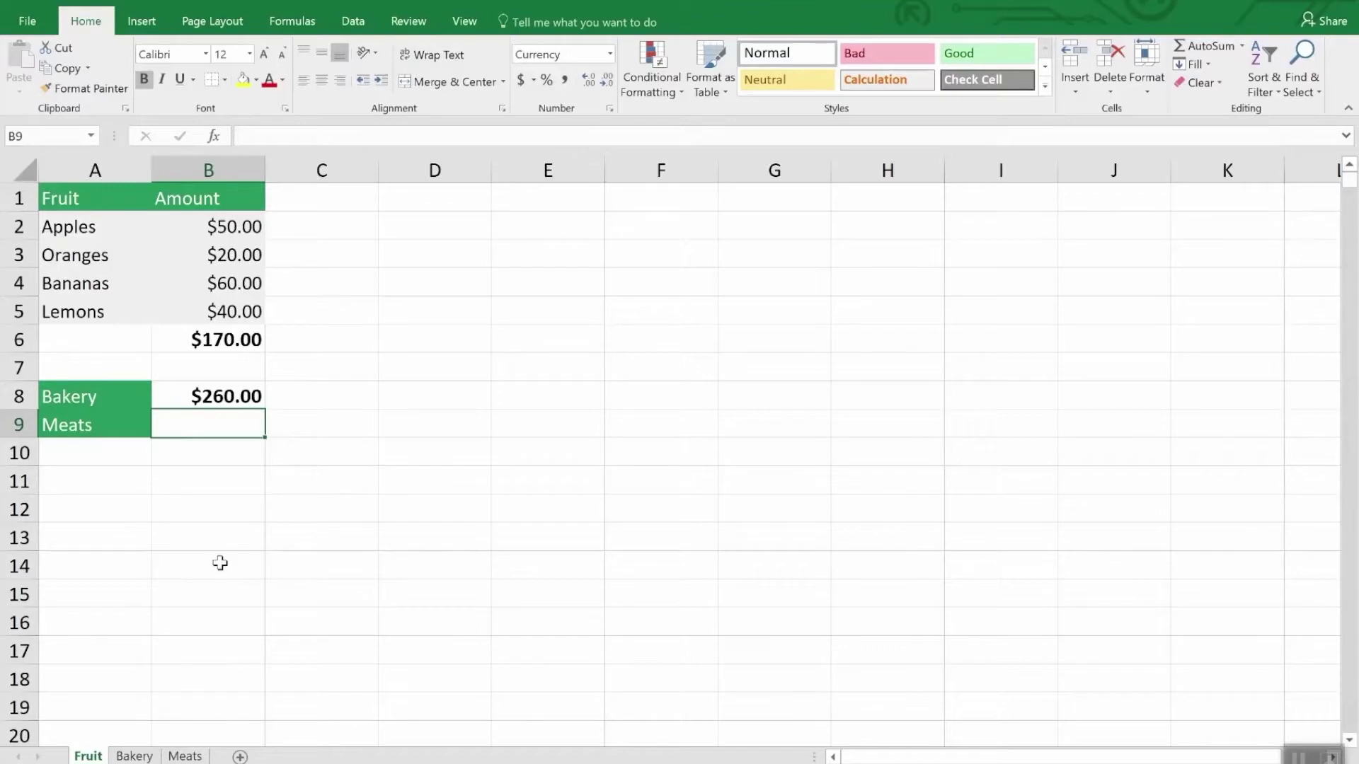
Enter a SUM formula in cell B9 of the Fruit sheet that adds Meats!B3 and Meats!B5.
text(=sum()
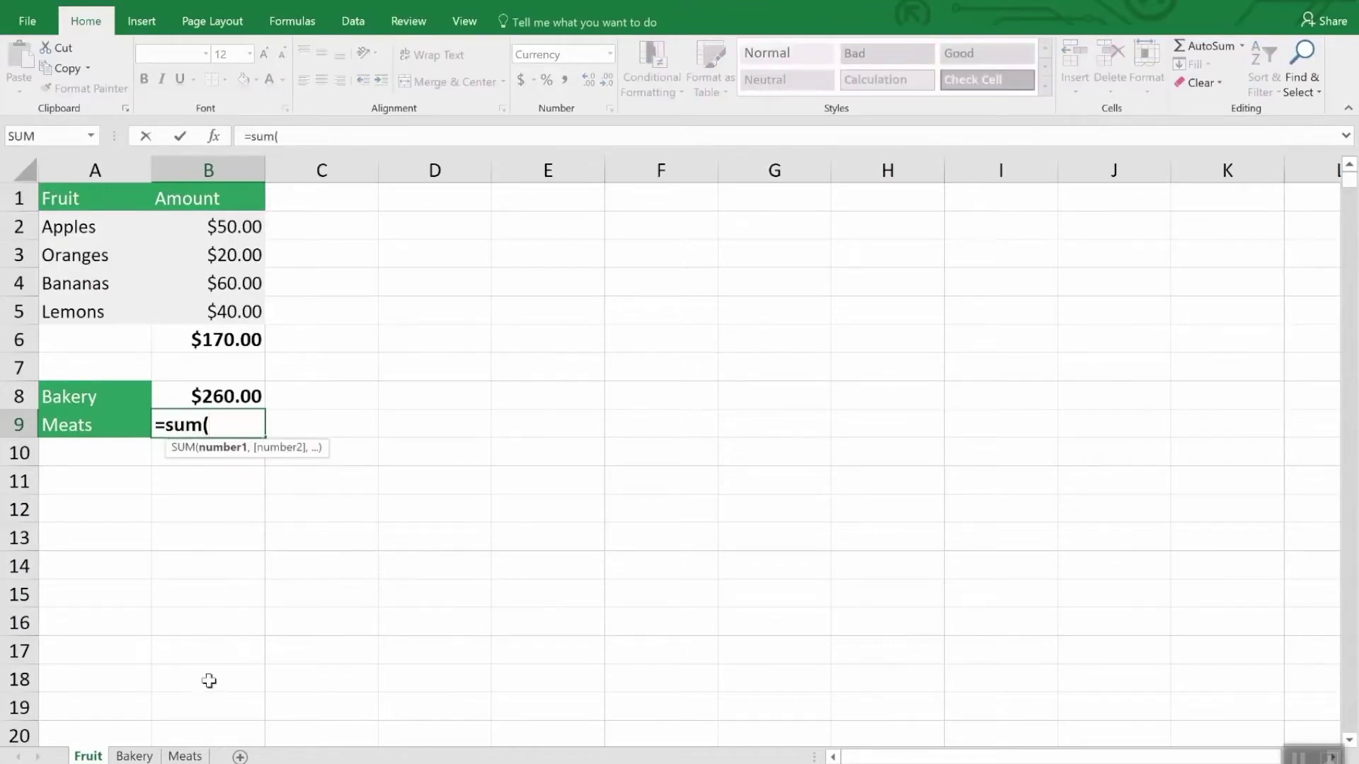
click(200, 756)
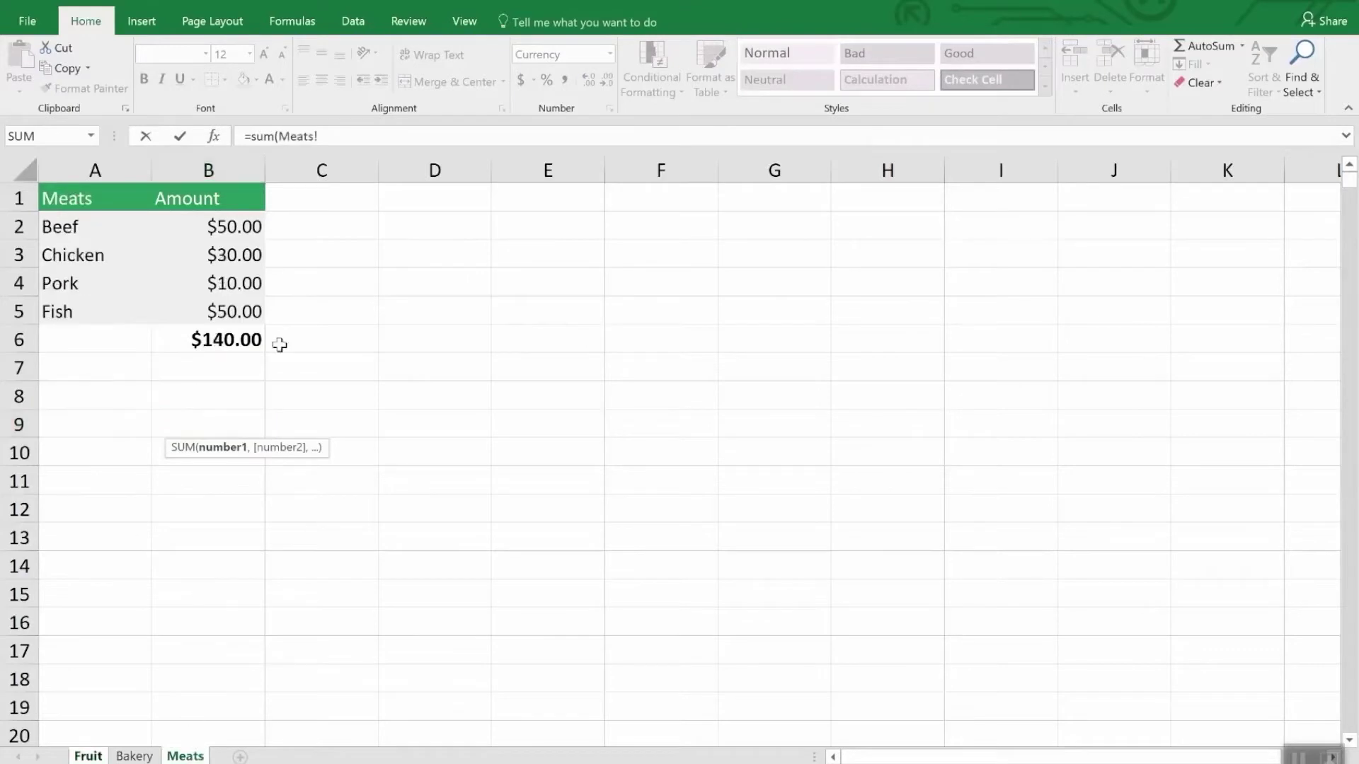
click(243, 257)
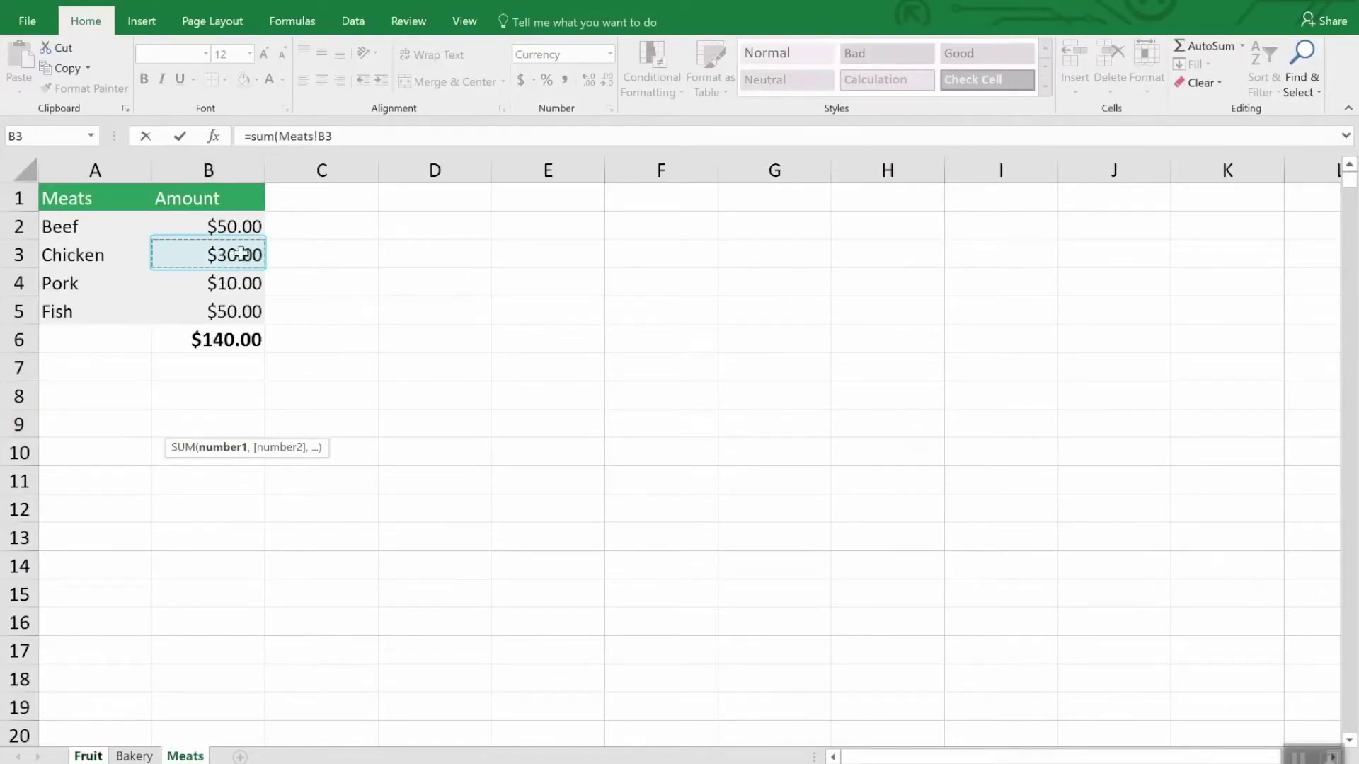
text(,)
click(243, 311)
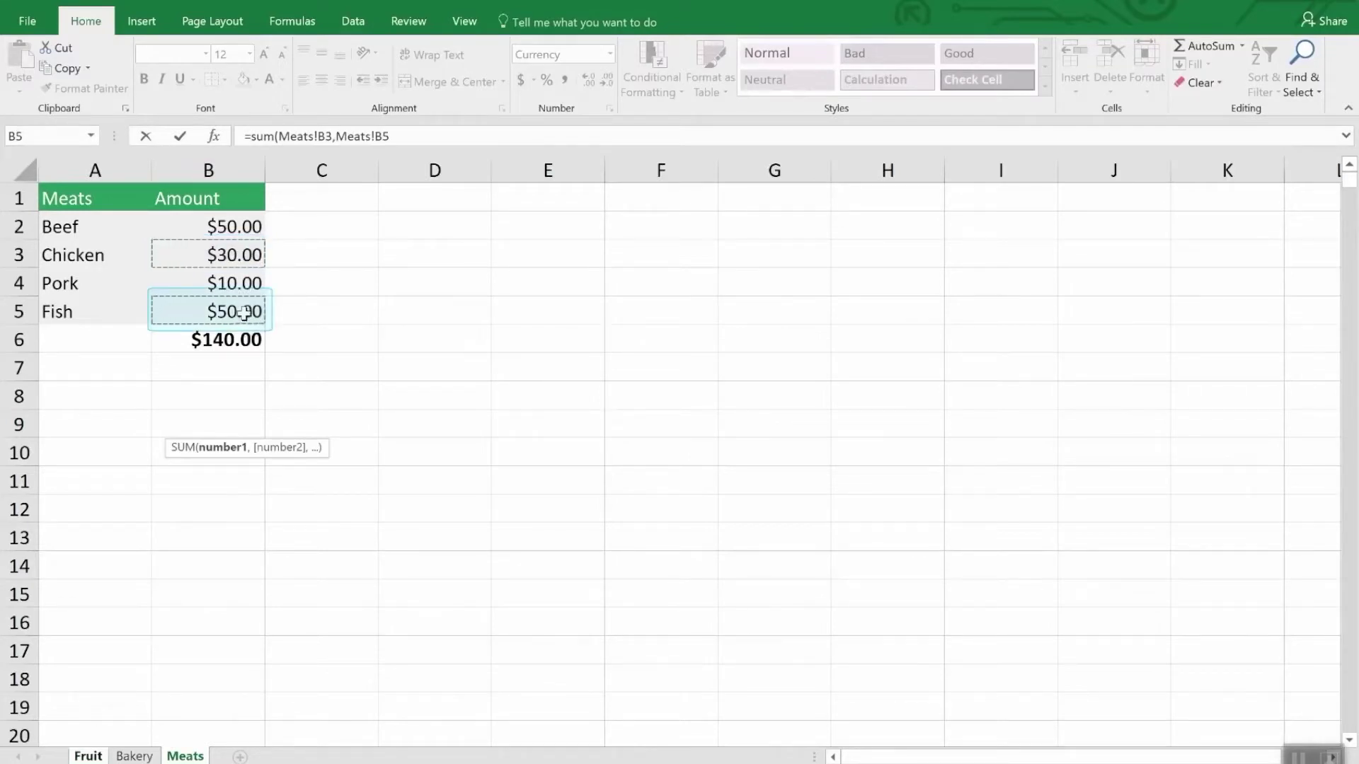
key(Return)
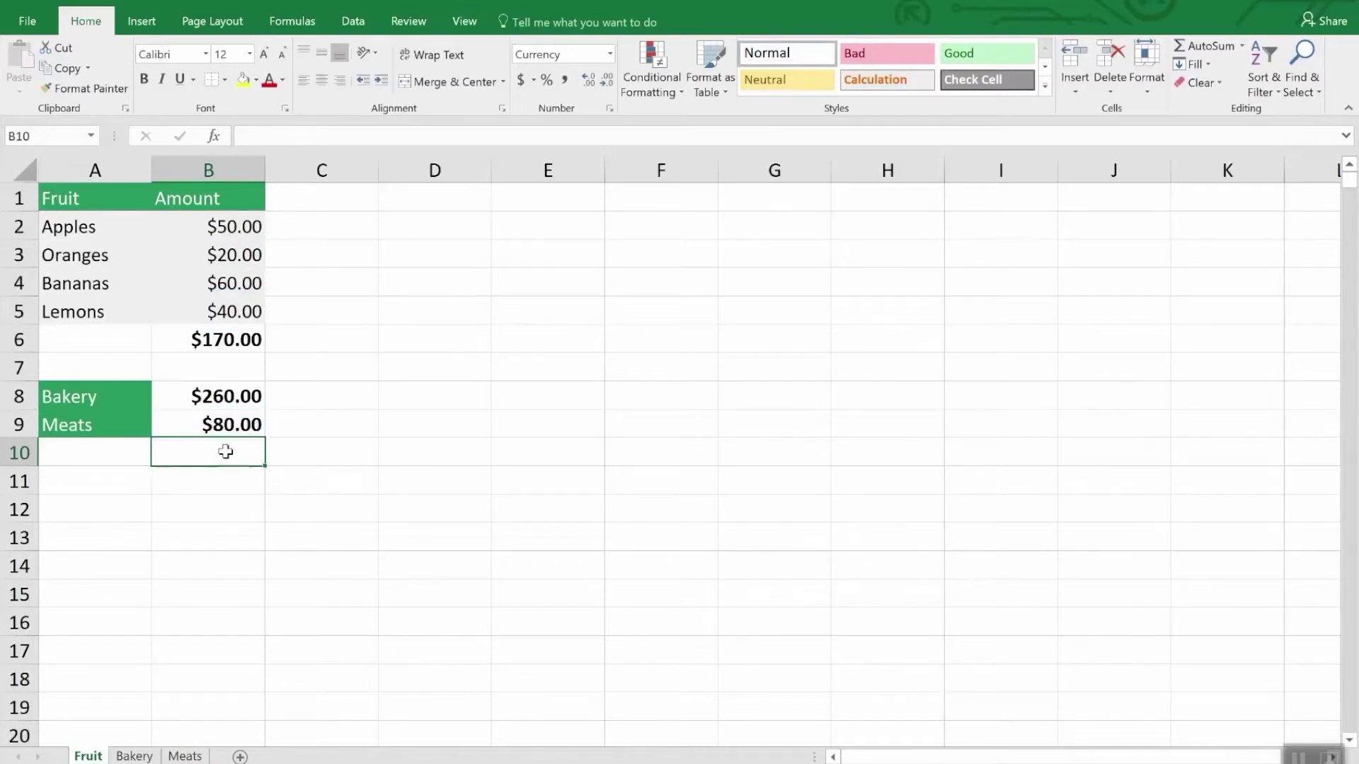
Edit the SUM formula in cell B8 of the Fruit sheet so its reference points to Meats!B7.
click(228, 397)
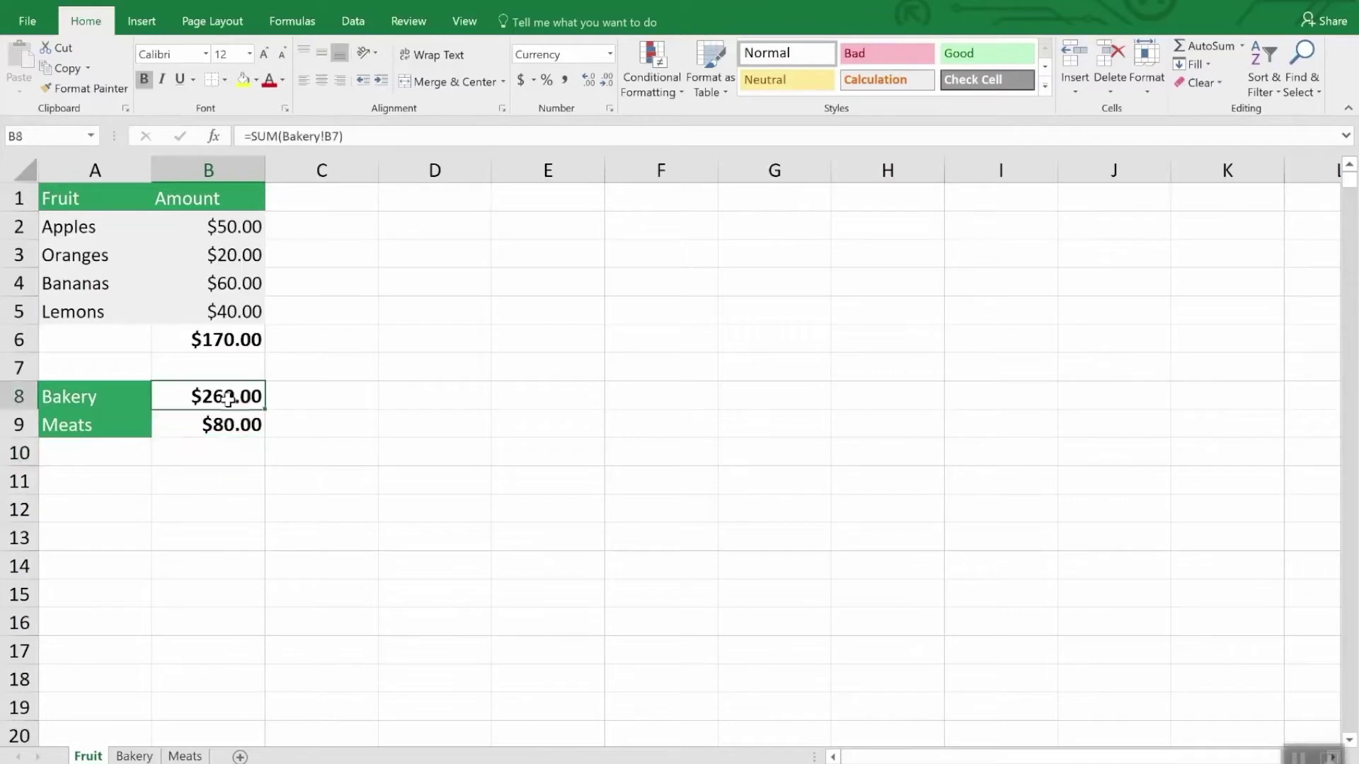
click(374, 137)
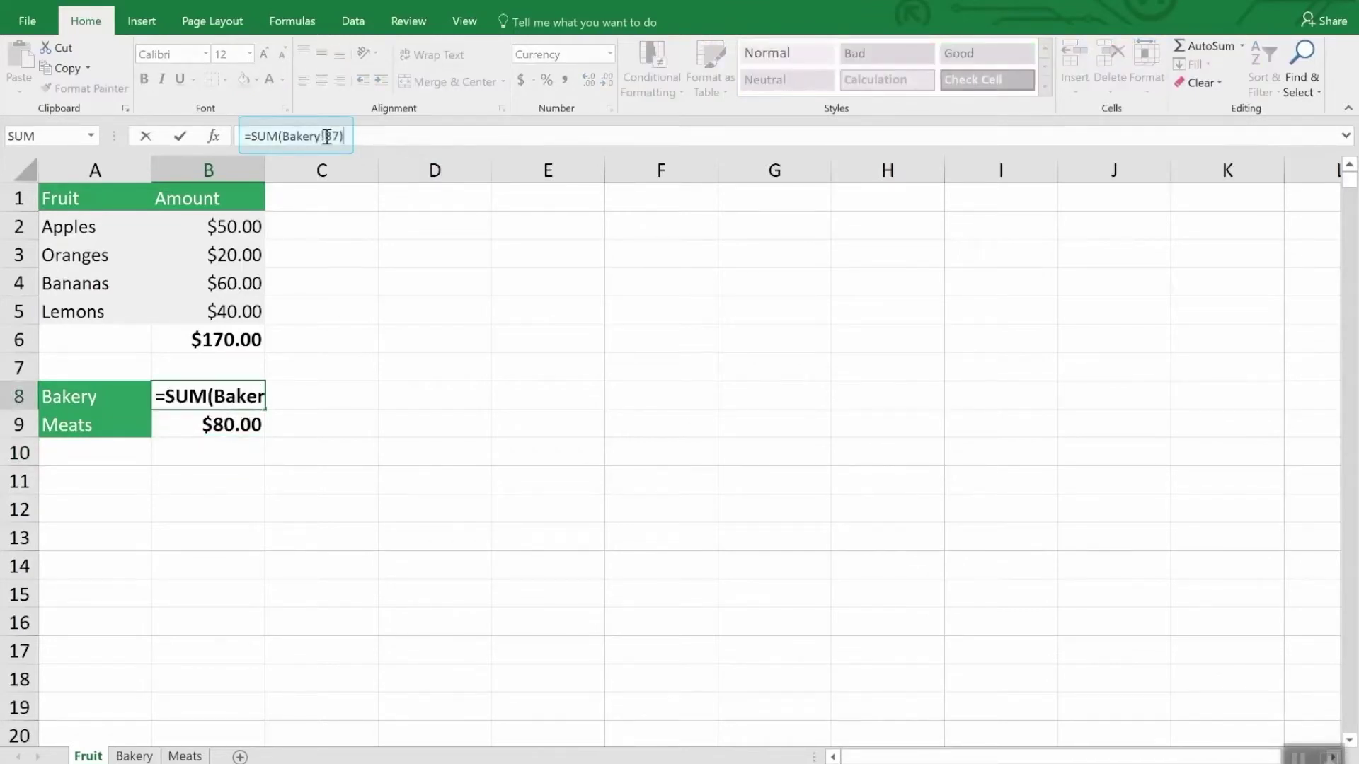
drag(327, 137, 284, 136)
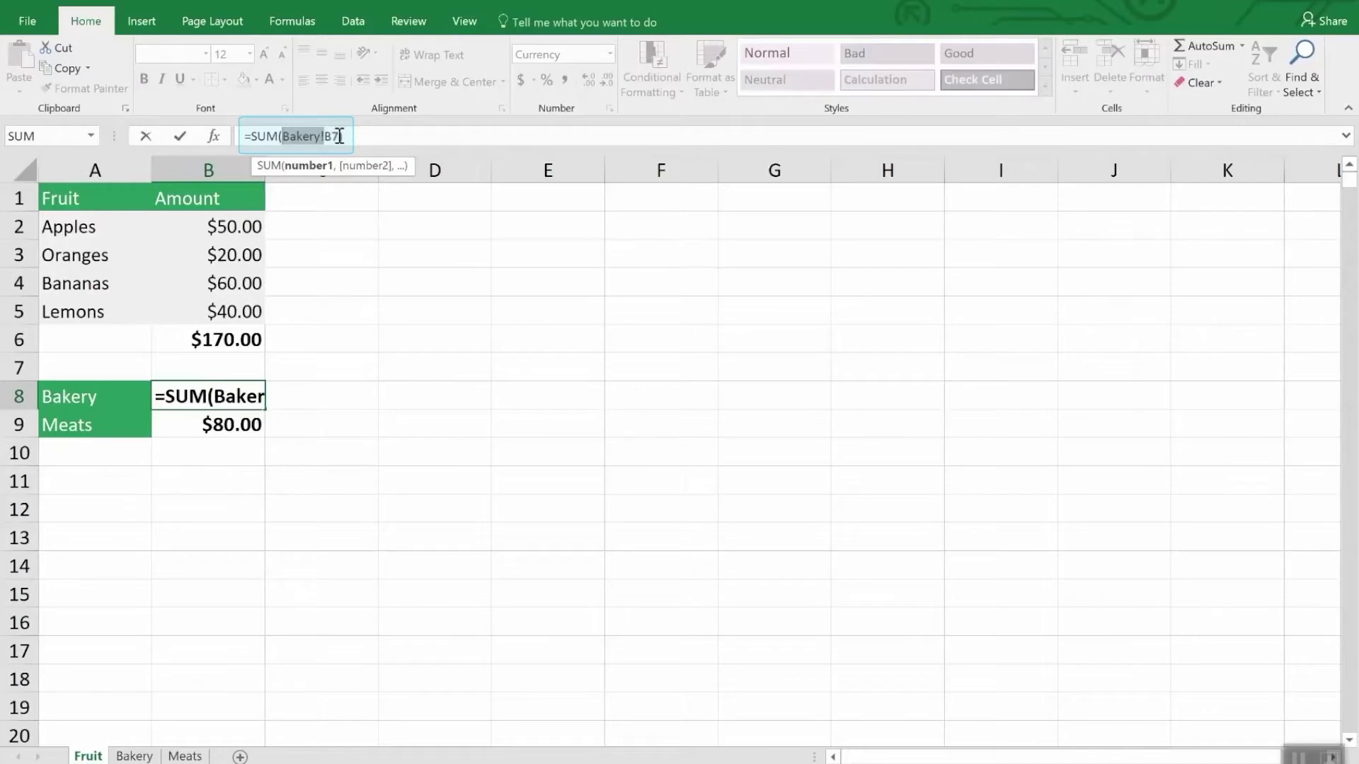
text())
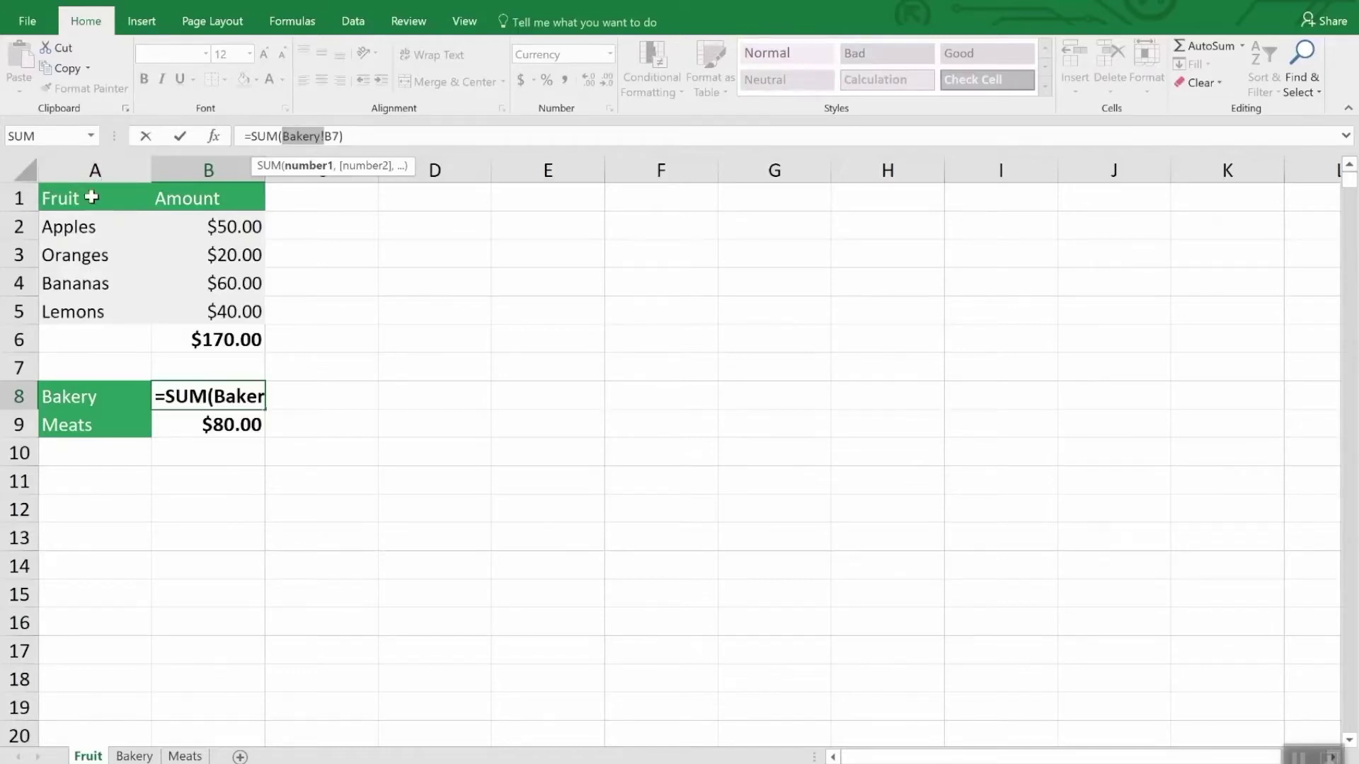
click(134, 756)
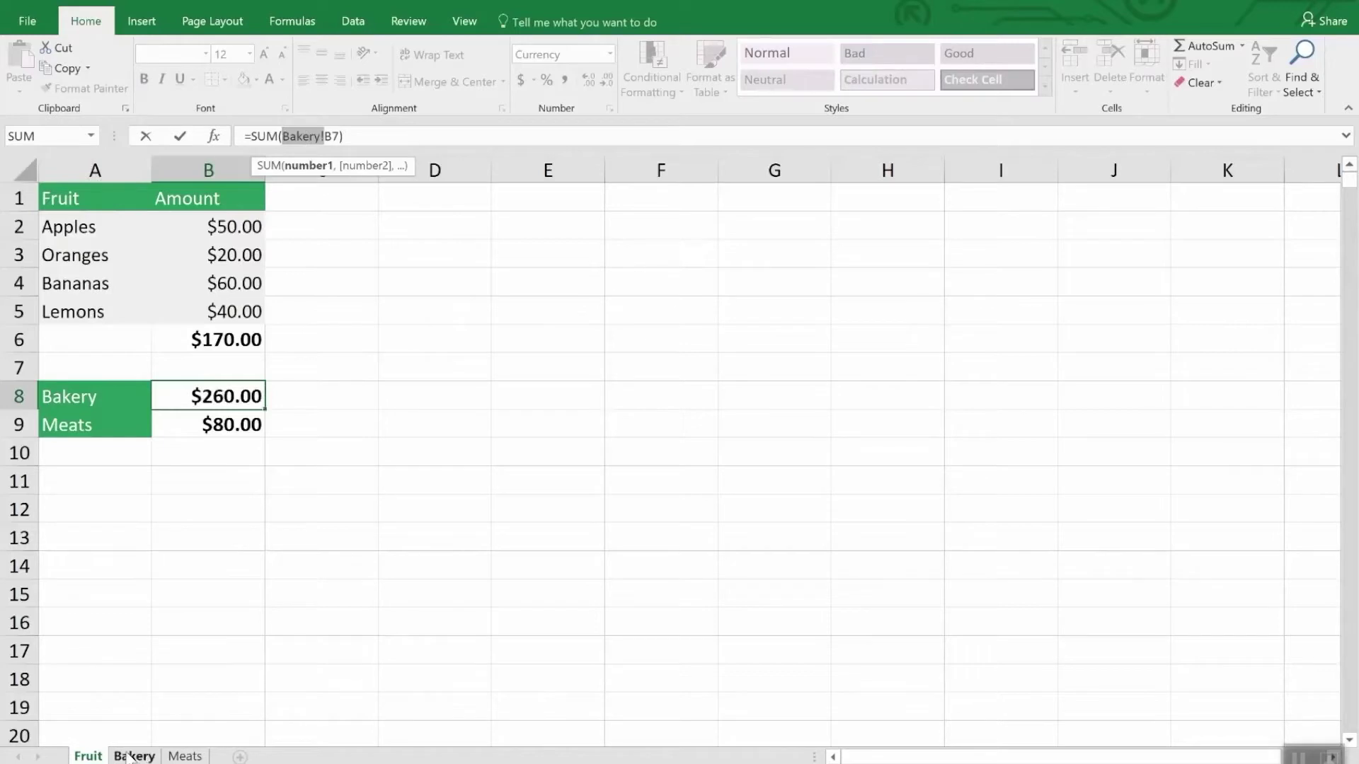
click(185, 756)
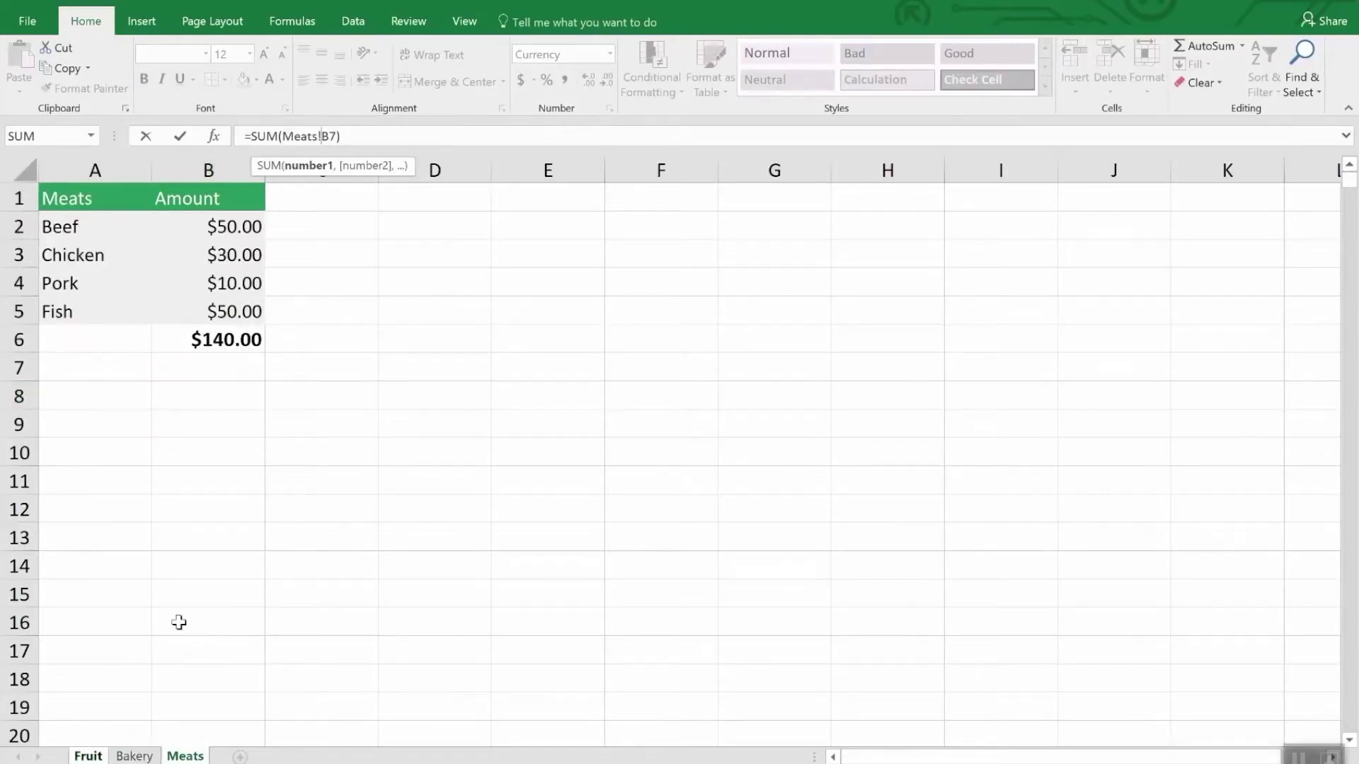
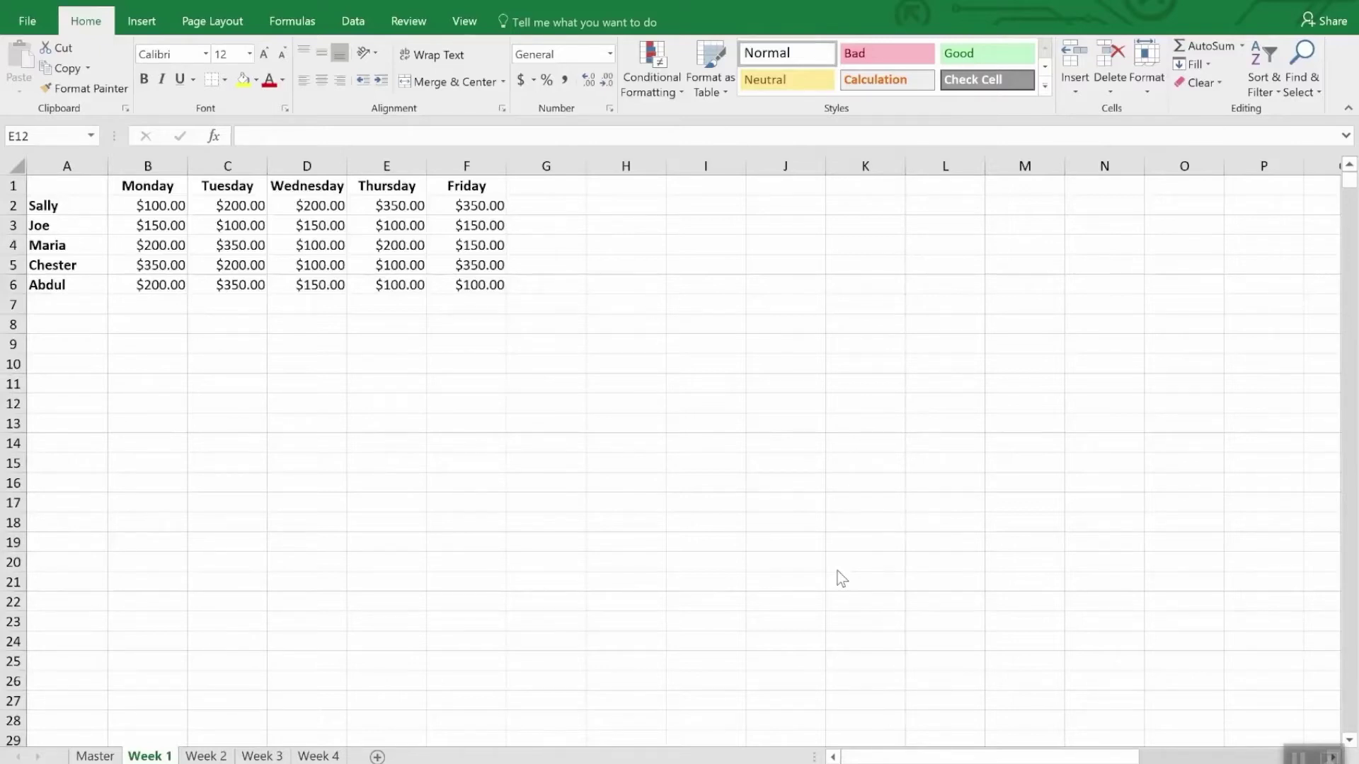
Review the Week 3 and Week 4 sheets, and start a Consolidate with the Sum function in cell A1 of the Master sheet.
click(262, 756)
click(317, 756)
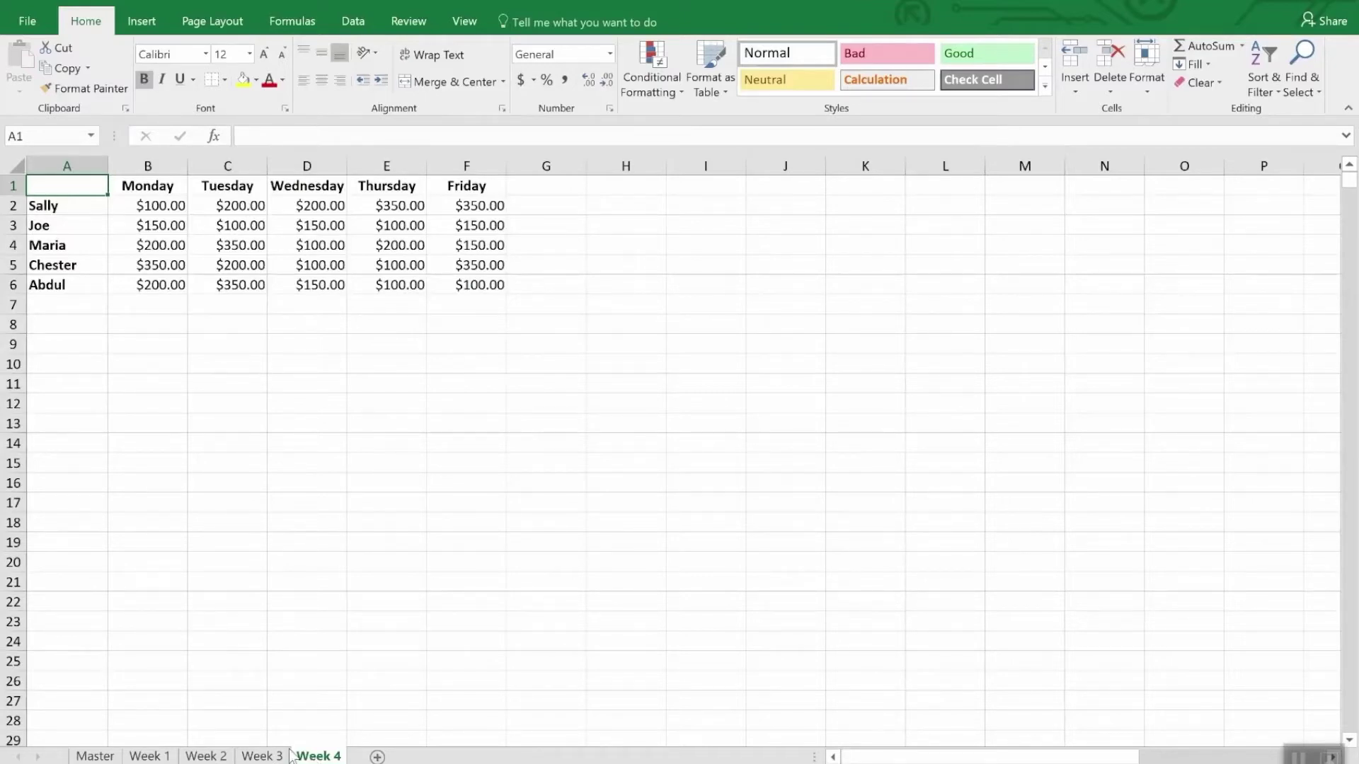
click(96, 756)
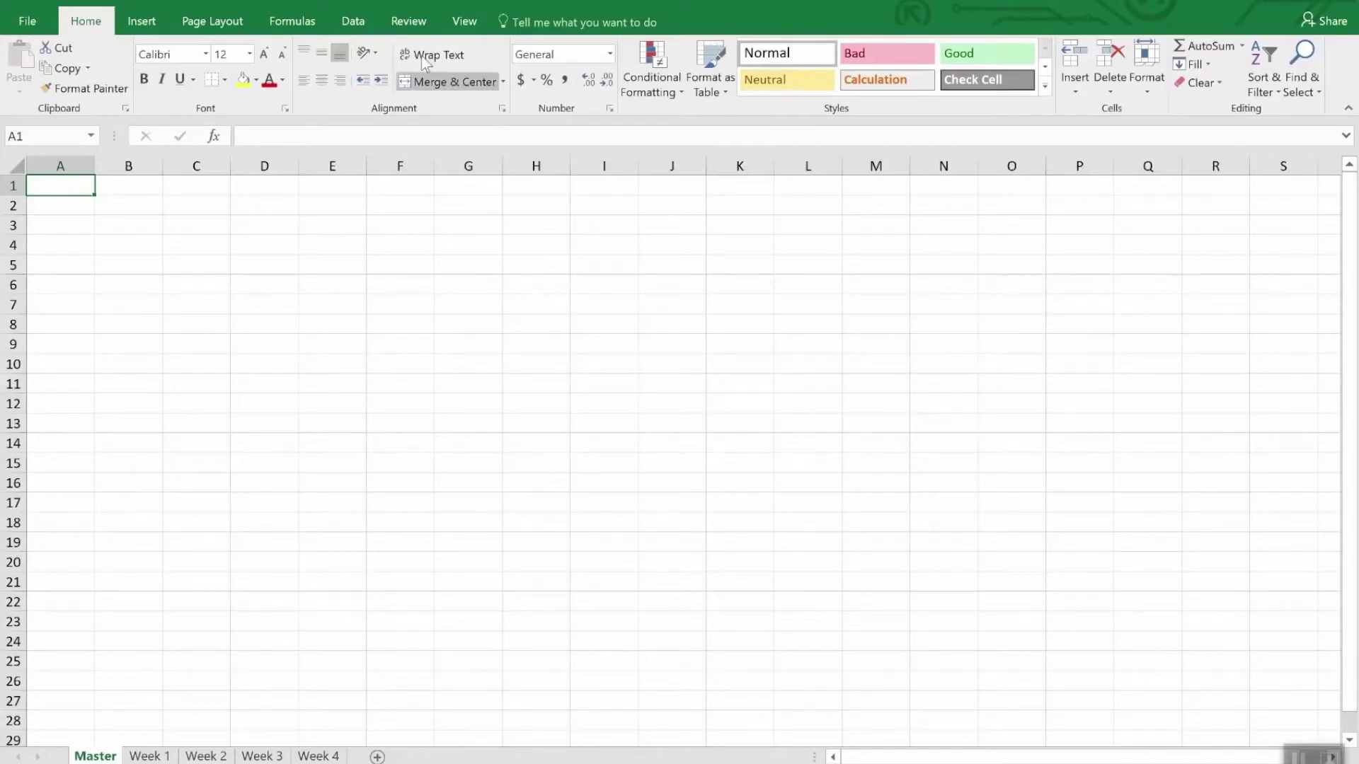
click(356, 21)
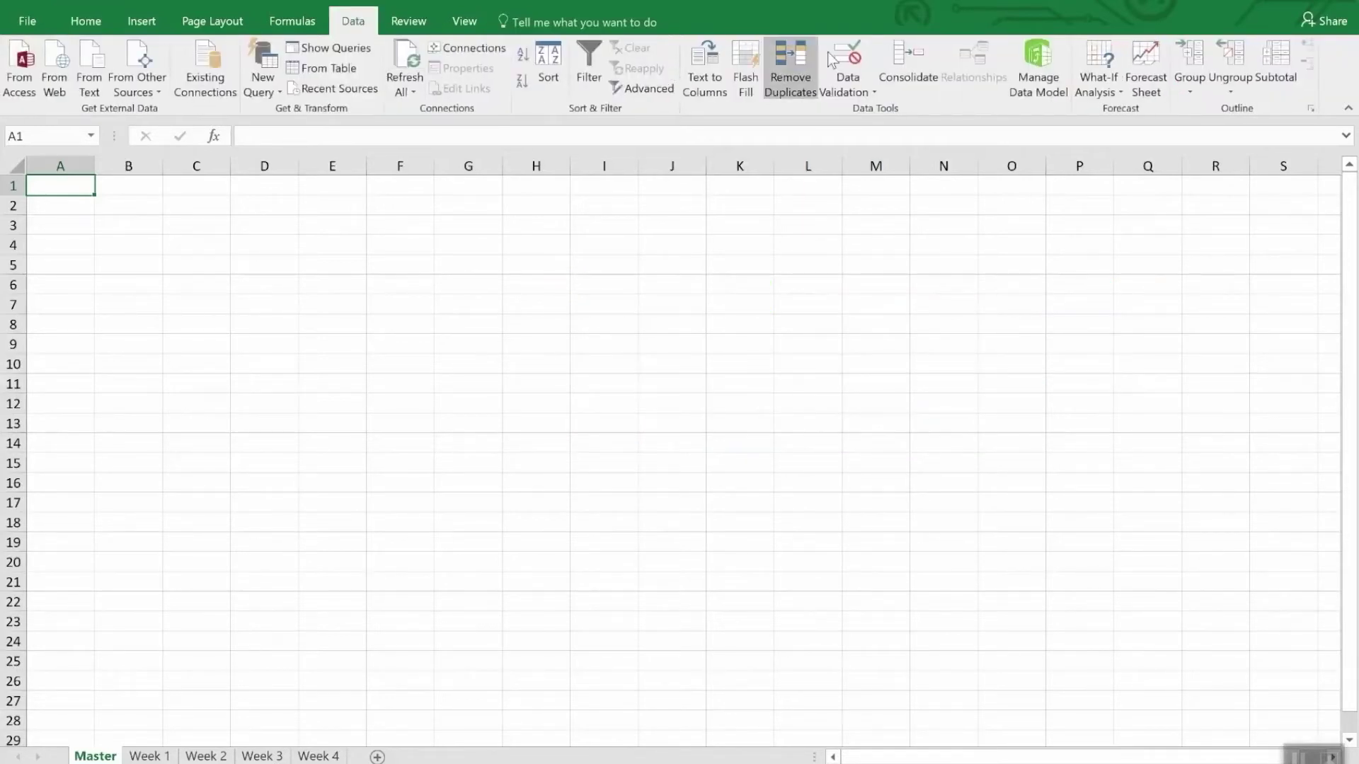
click(906, 60)
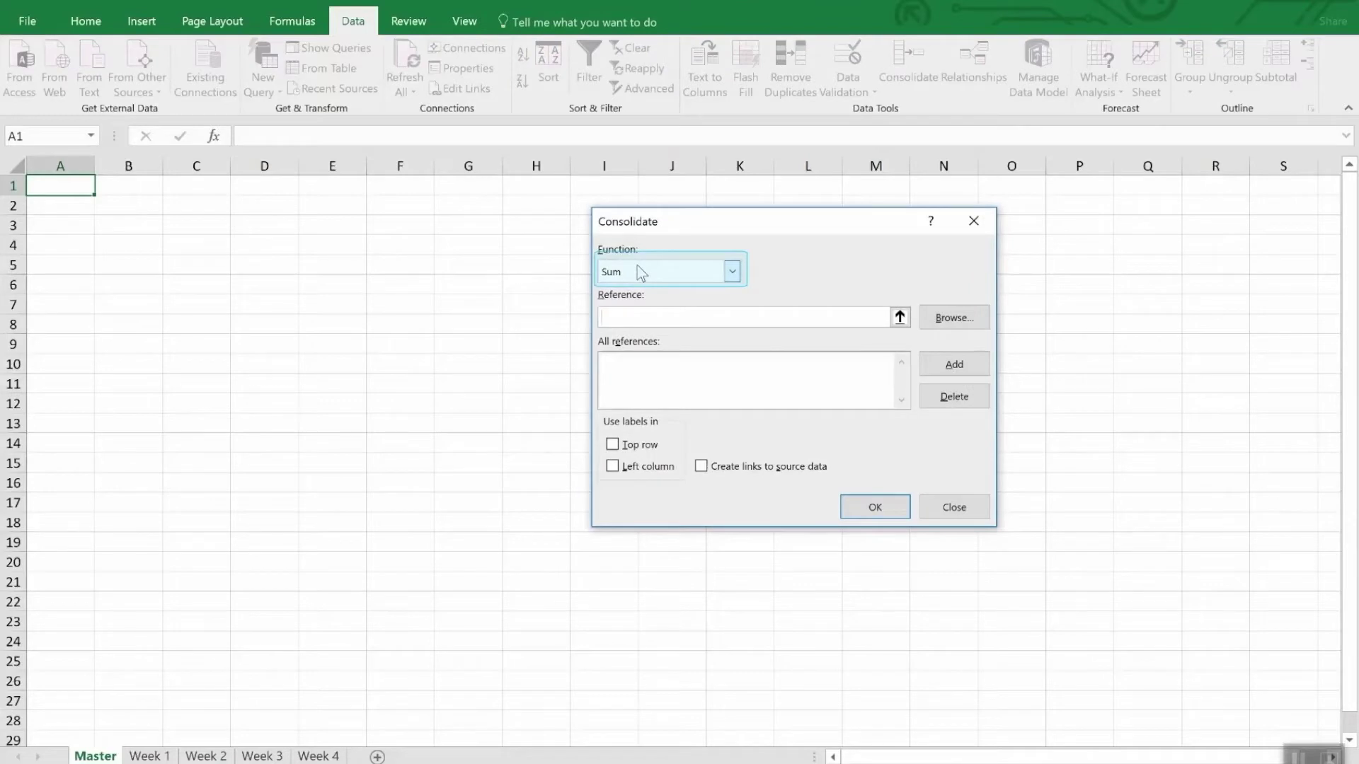
click(733, 274)
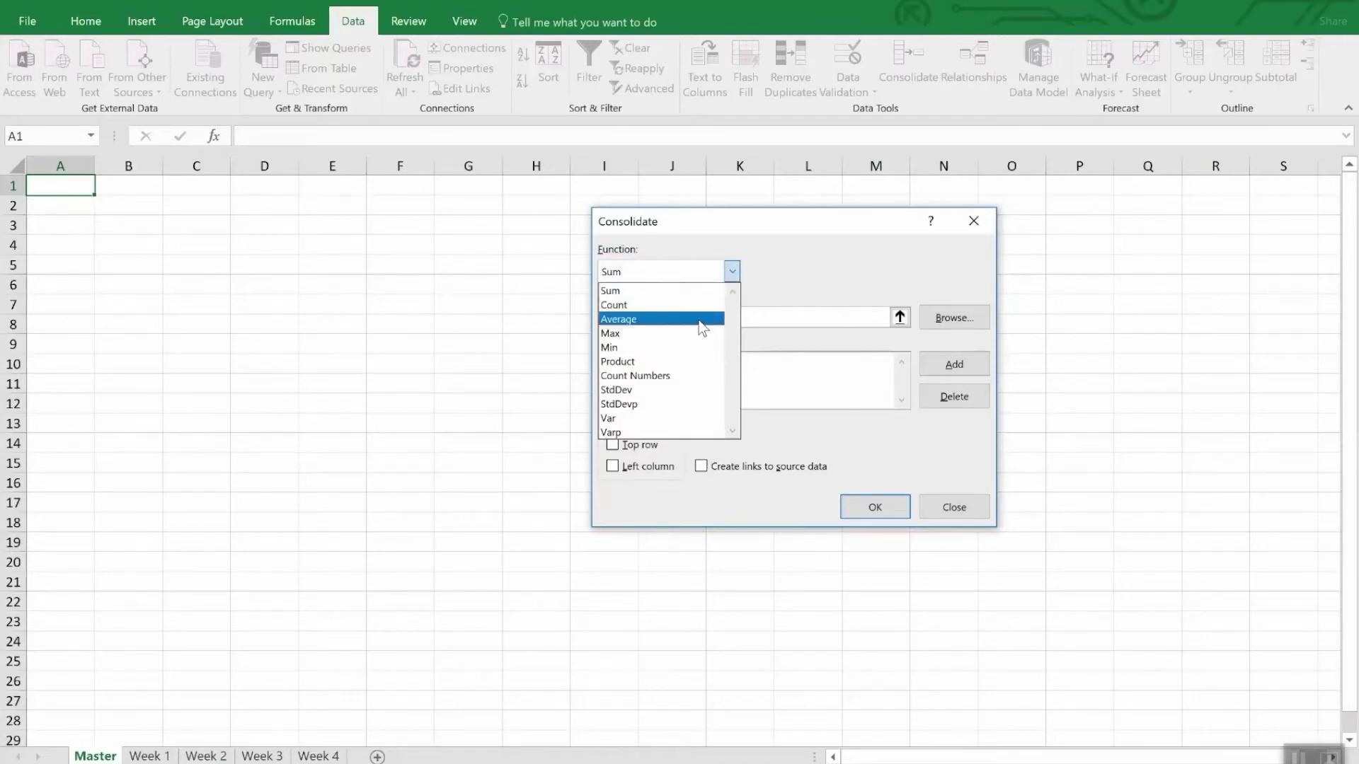
click(812, 268)
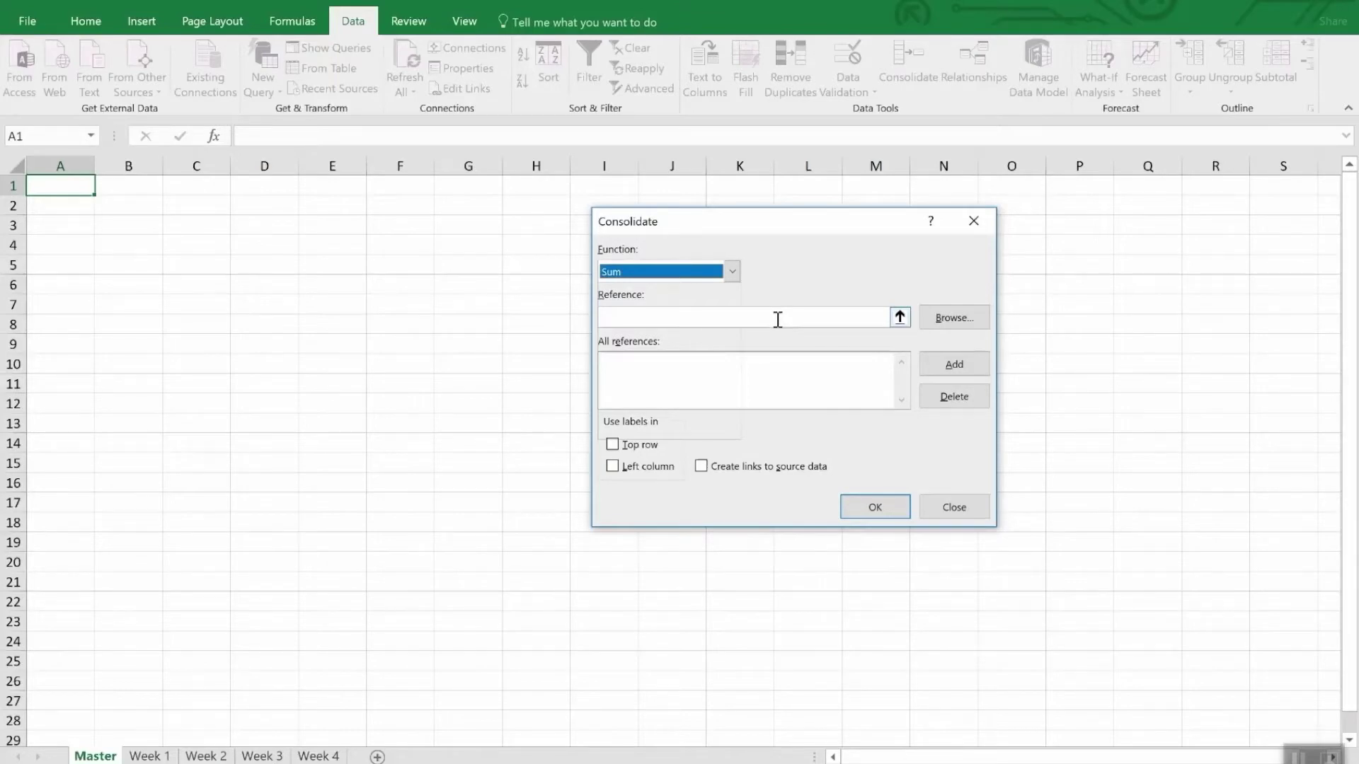
Add the range A1:F6 of the Week 1 sheet to the Consolidate references.
click(899, 318)
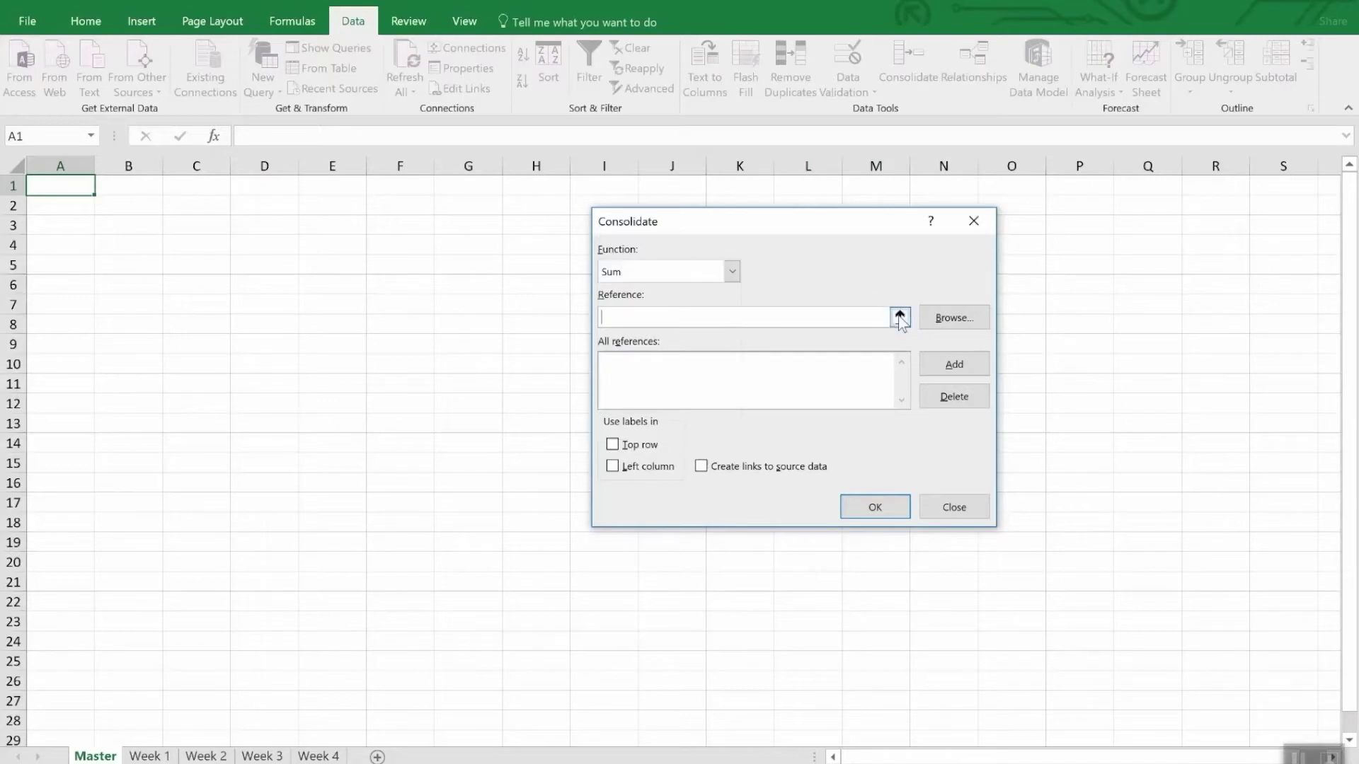
click(149, 756)
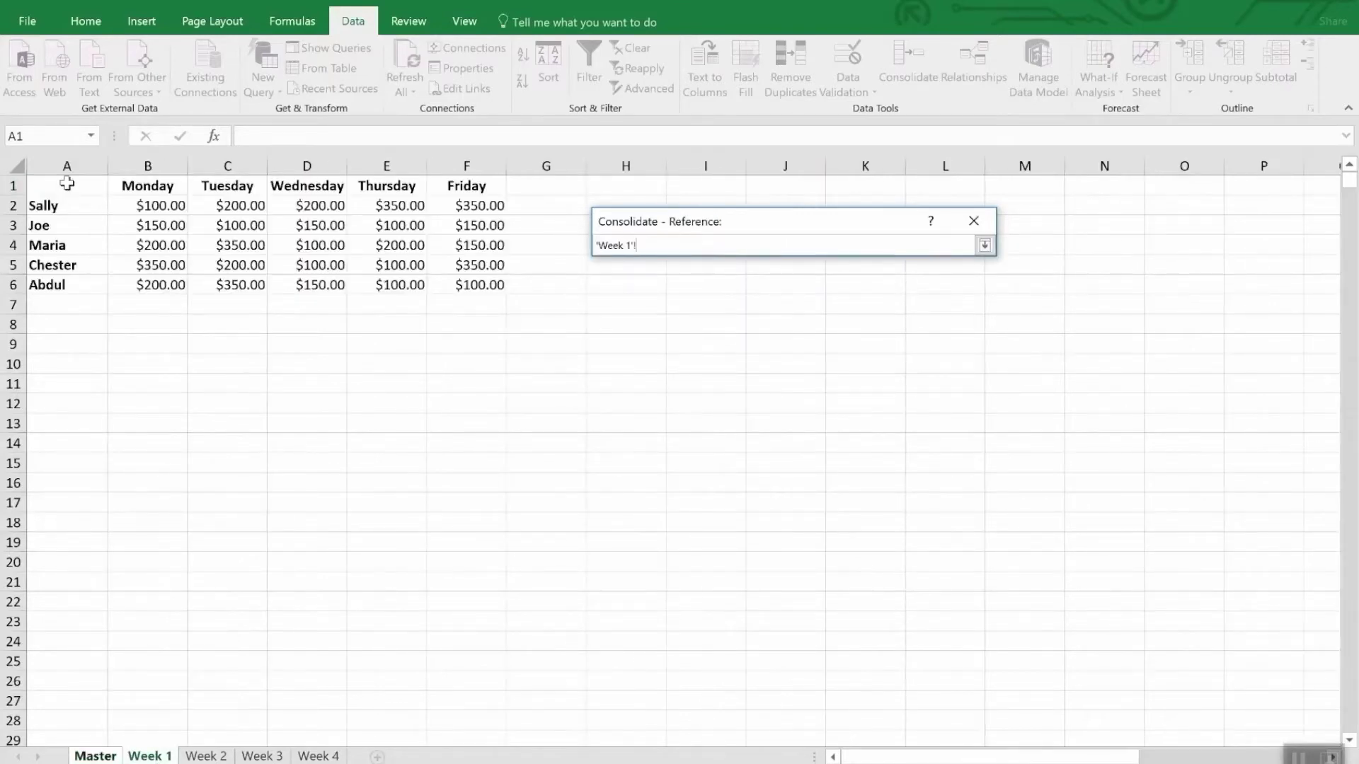
mouse_move(67, 192)
mouse_down()
mouse_move(418, 257)
mouse_move(481, 284)
mouse_up()
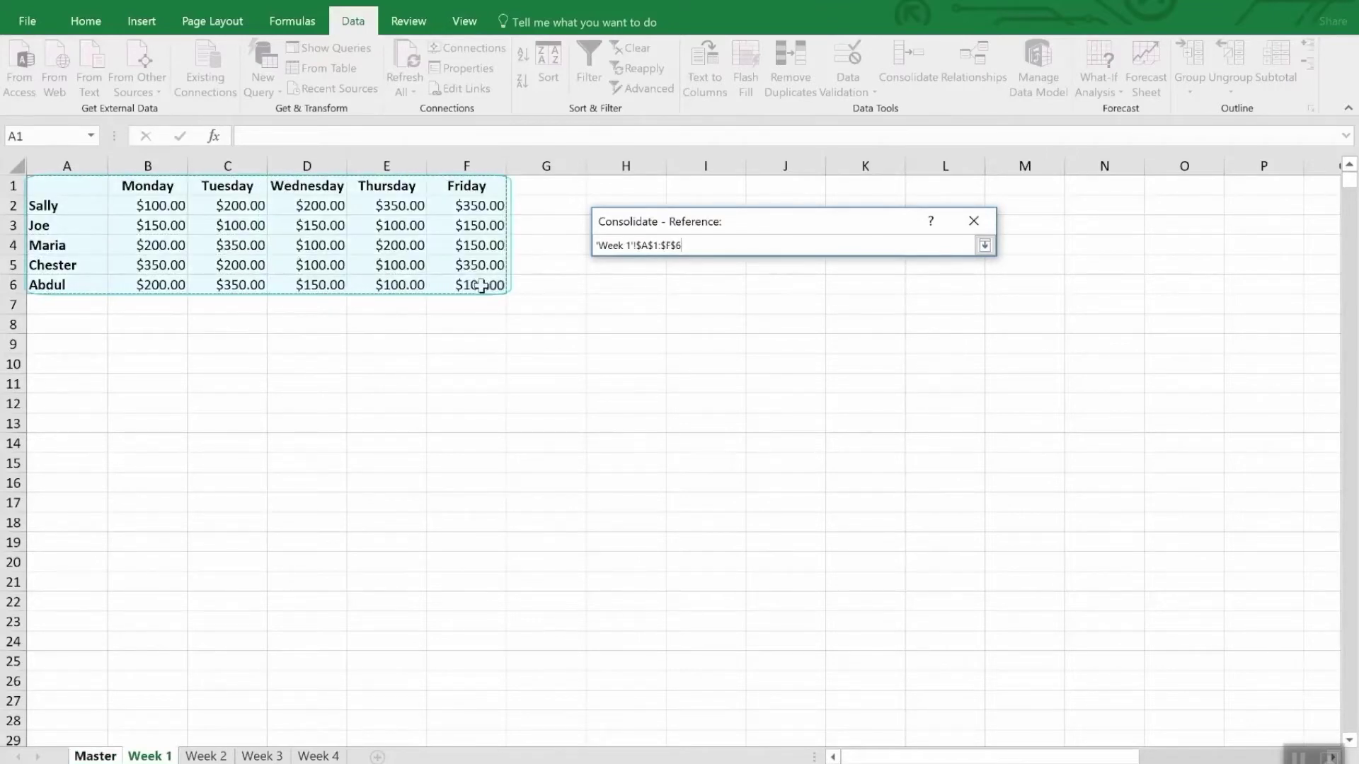
click(986, 248)
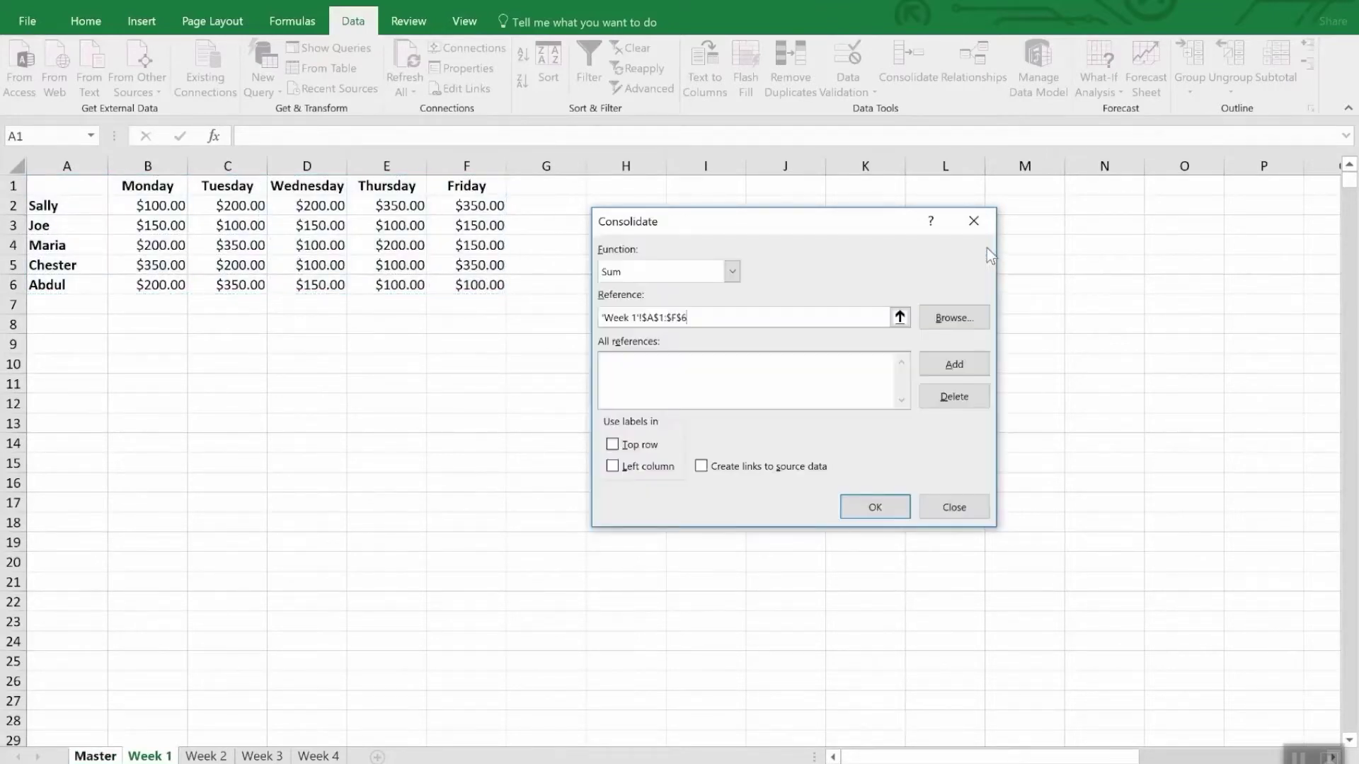
click(946, 367)
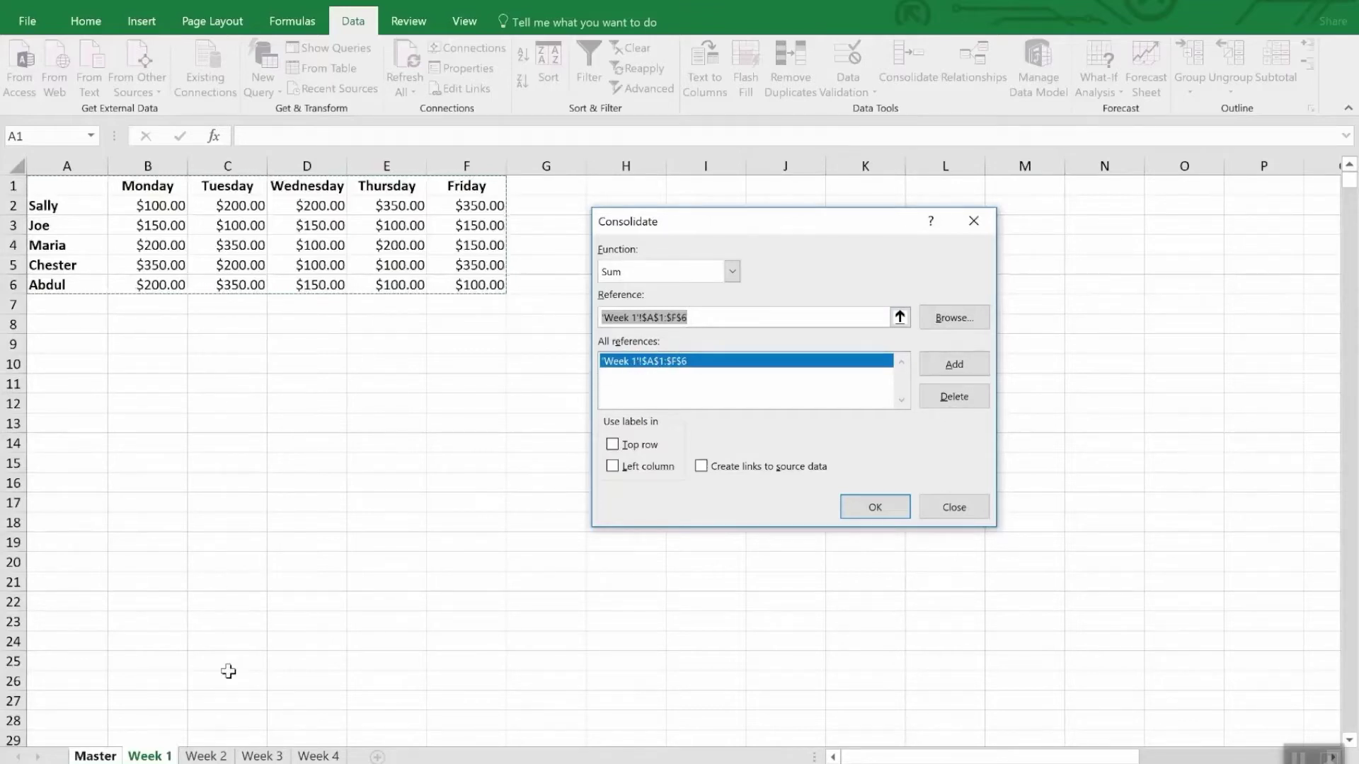
Add the range A1:F6 of the Week 2, Week 3 and Week 4 sheets to the Consolidate references.
click(206, 756)
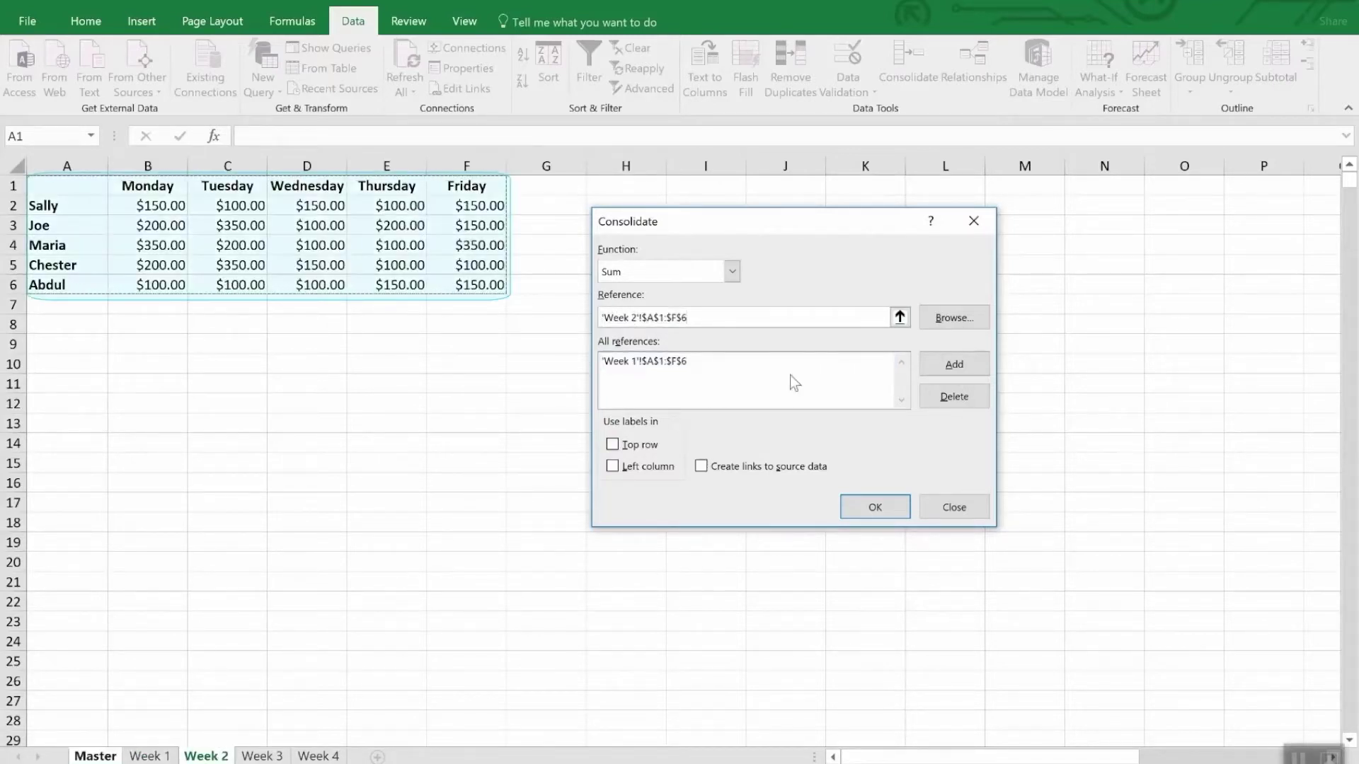
click(949, 365)
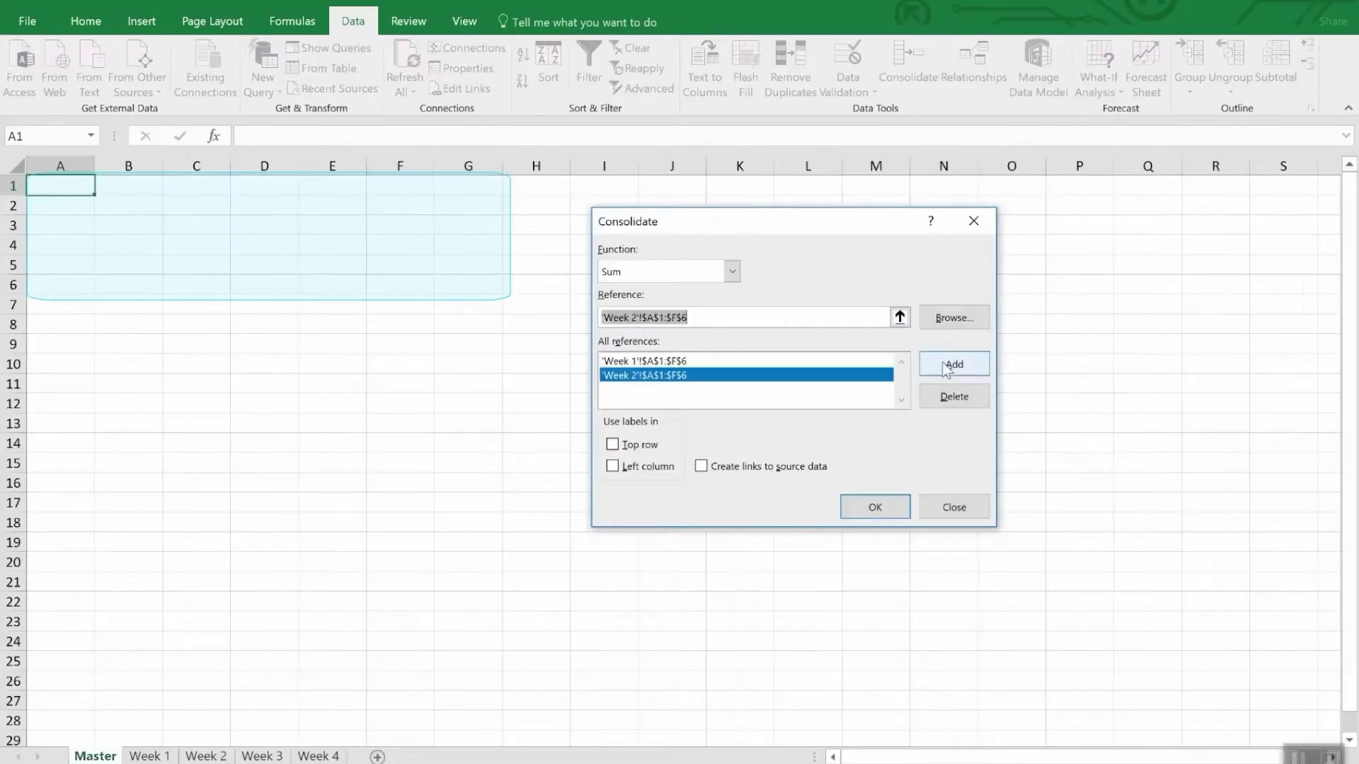
click(262, 755)
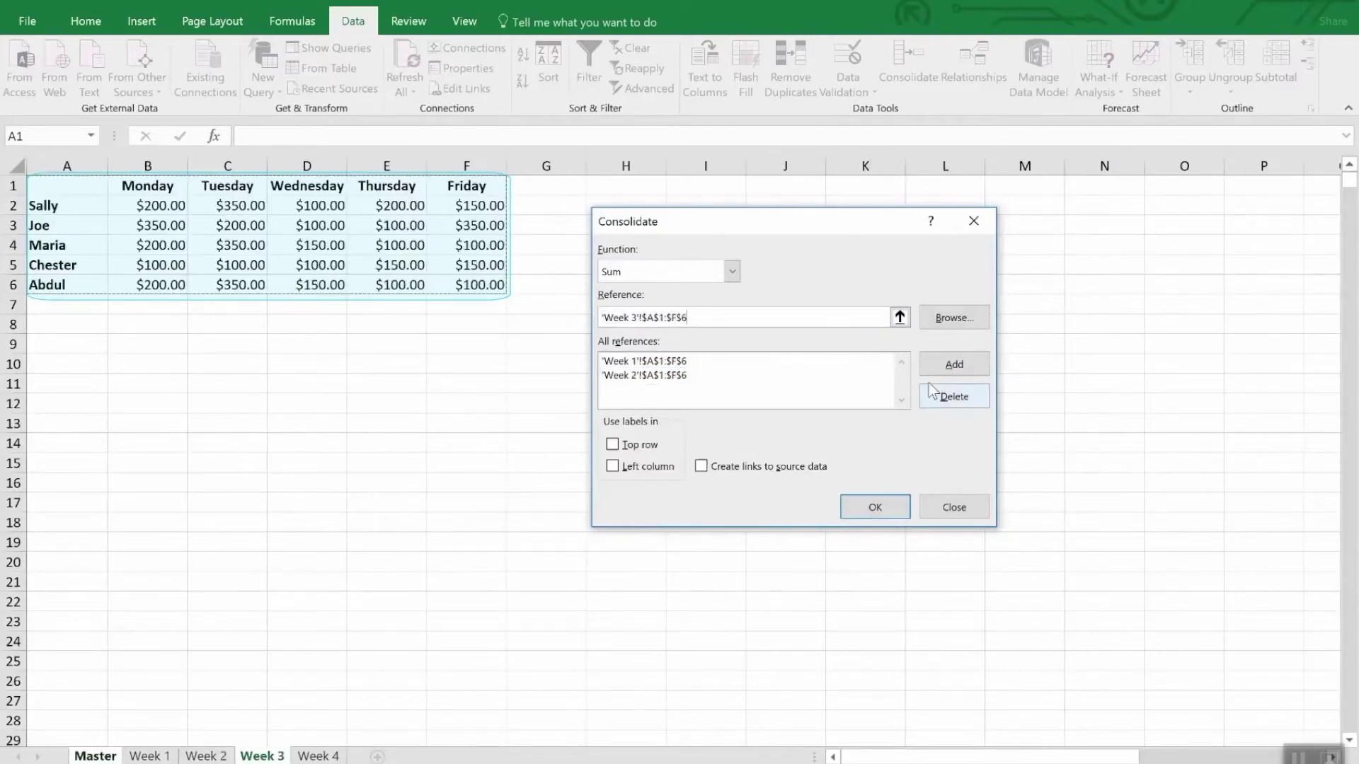
click(950, 363)
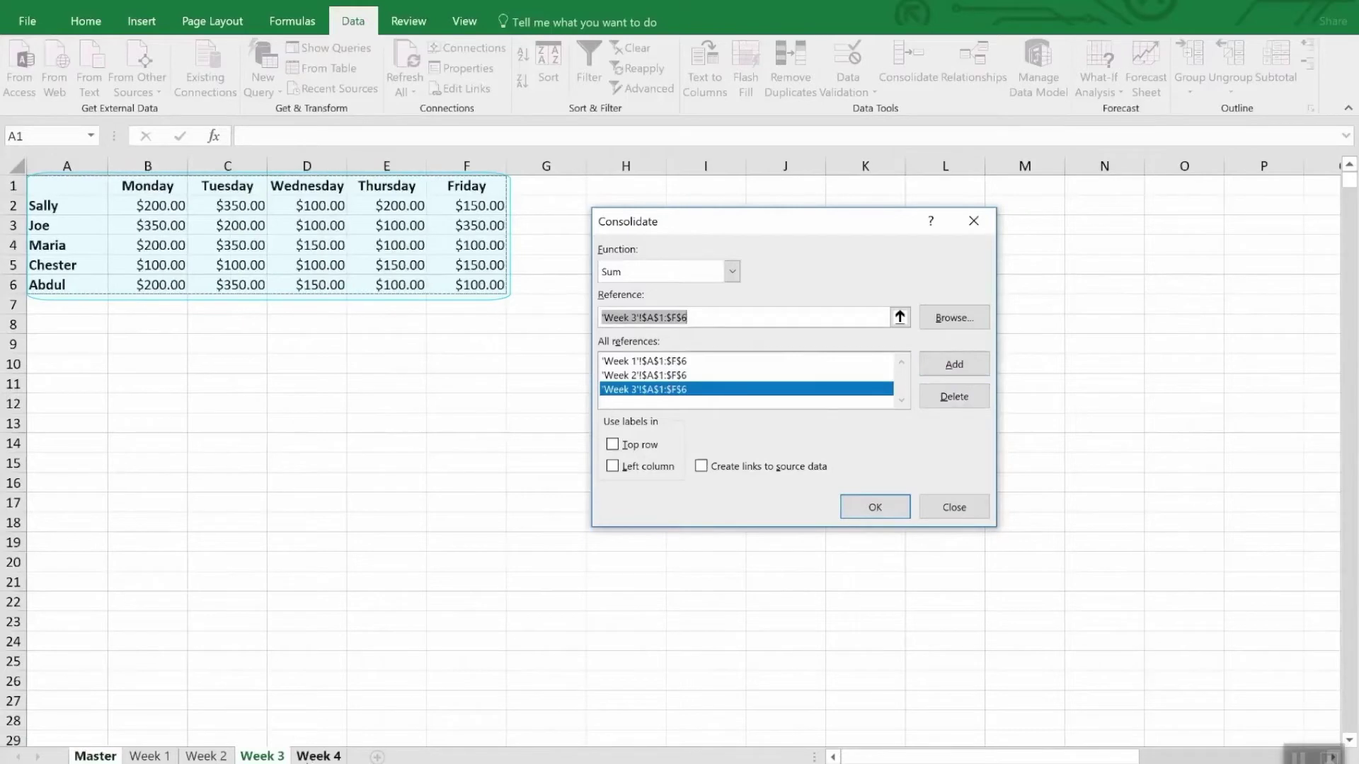
click(319, 755)
click(981, 364)
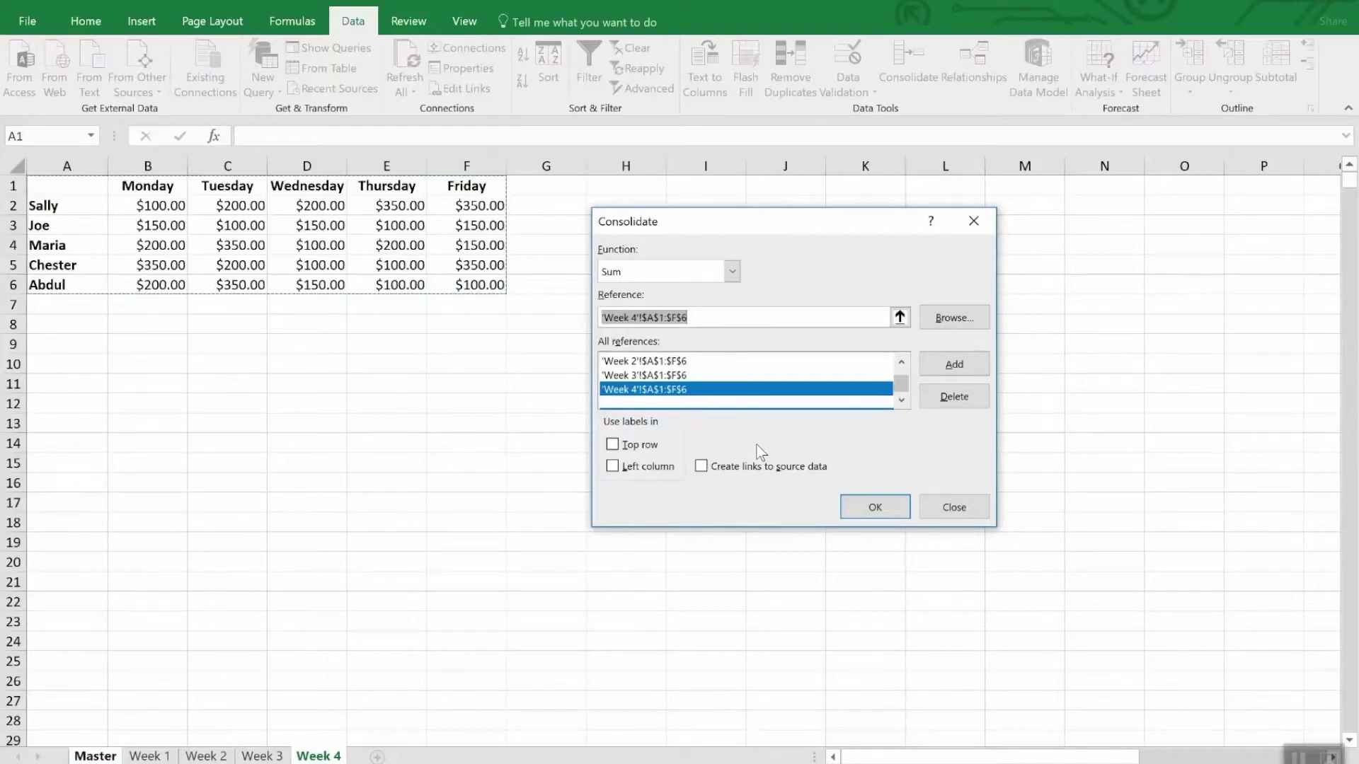
Use labels from the top row and left column, create links to source data, and run the consolidation into the Master sheet.
click(651, 446)
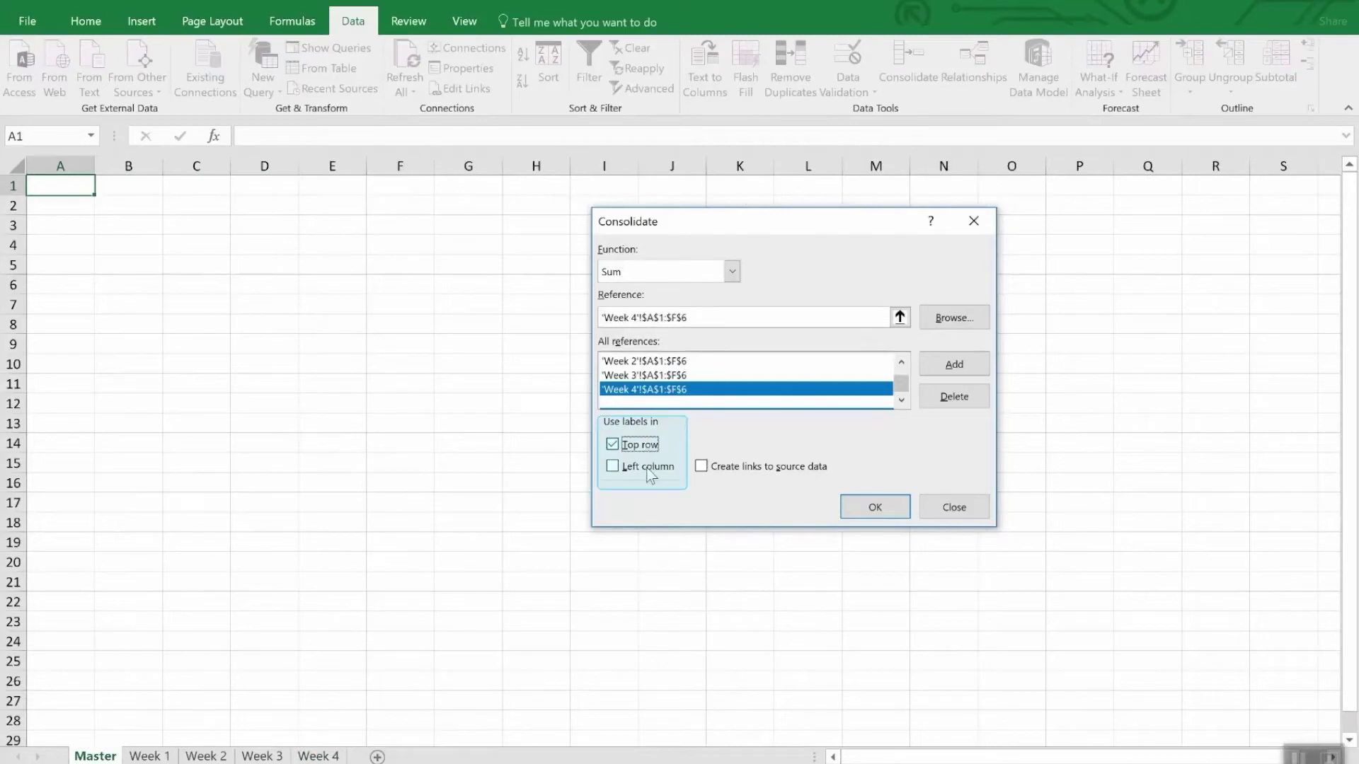
click(650, 473)
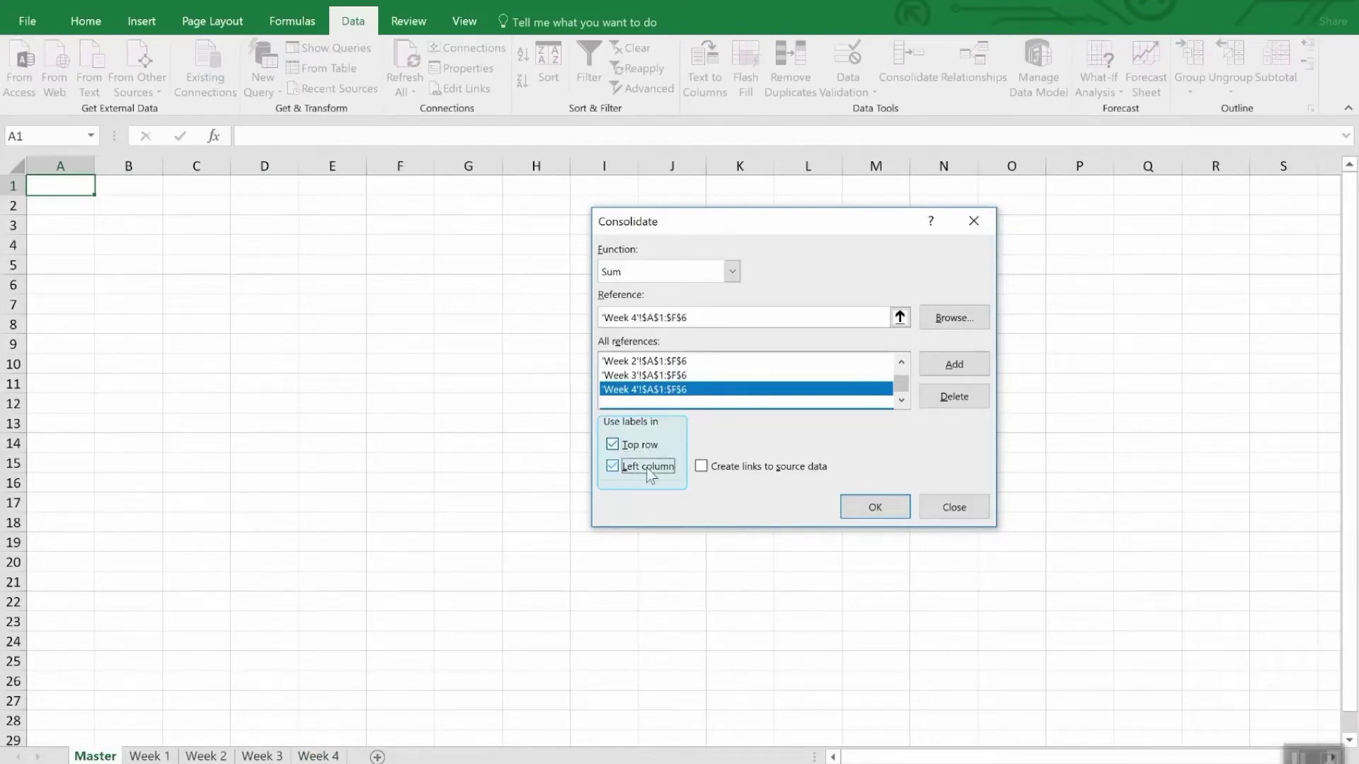
click(771, 474)
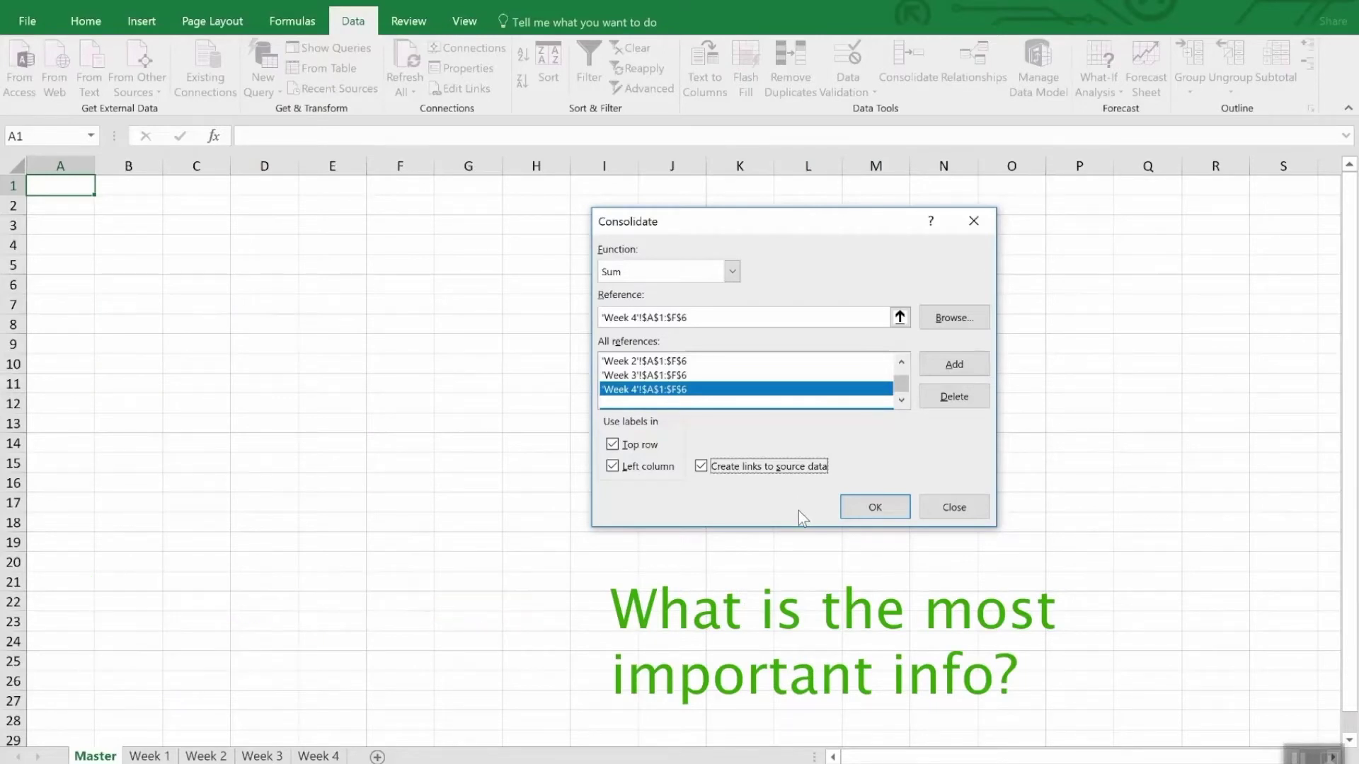
click(863, 518)
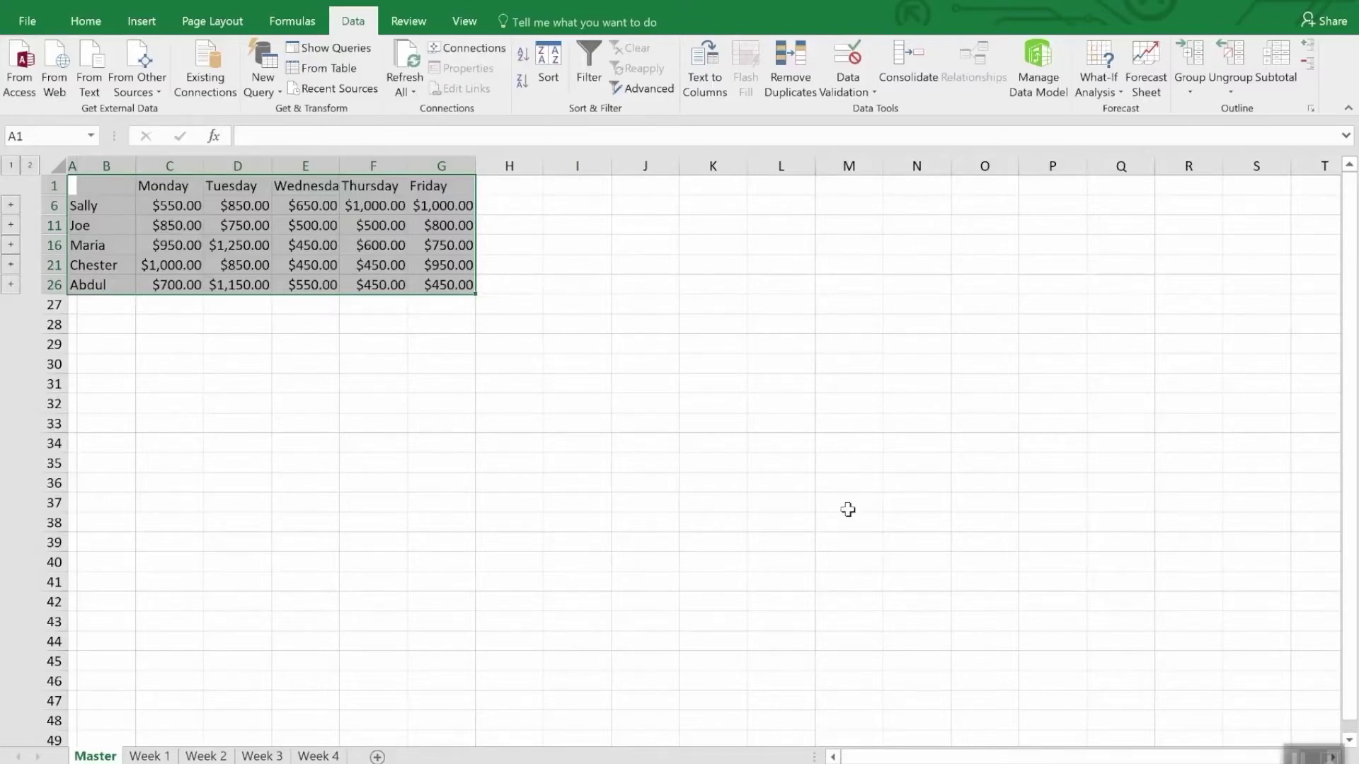
click(848, 510)
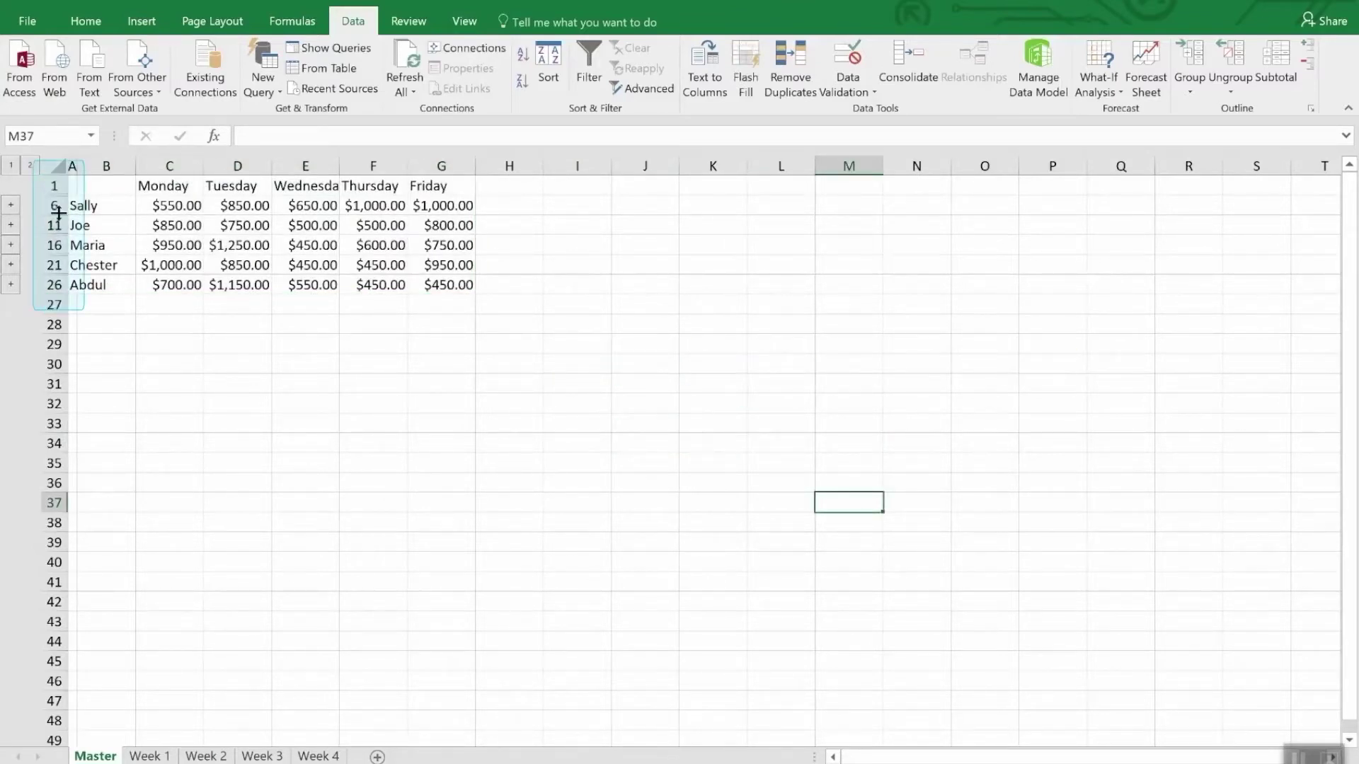
Unhide the weekly detail rows between rows 1 and 26 of the Master sheet, and collapse them again.
drag(54, 185, 48, 287)
right_click(48, 286)
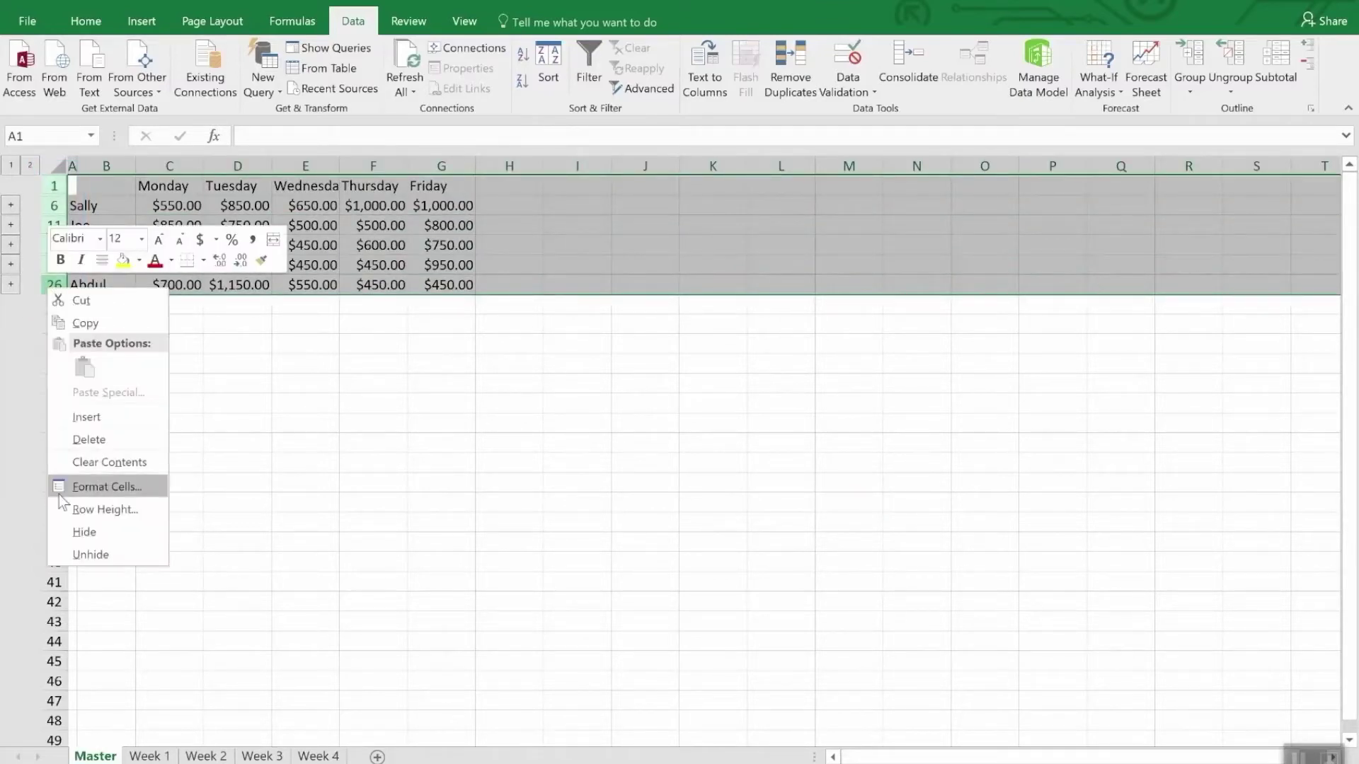
click(77, 554)
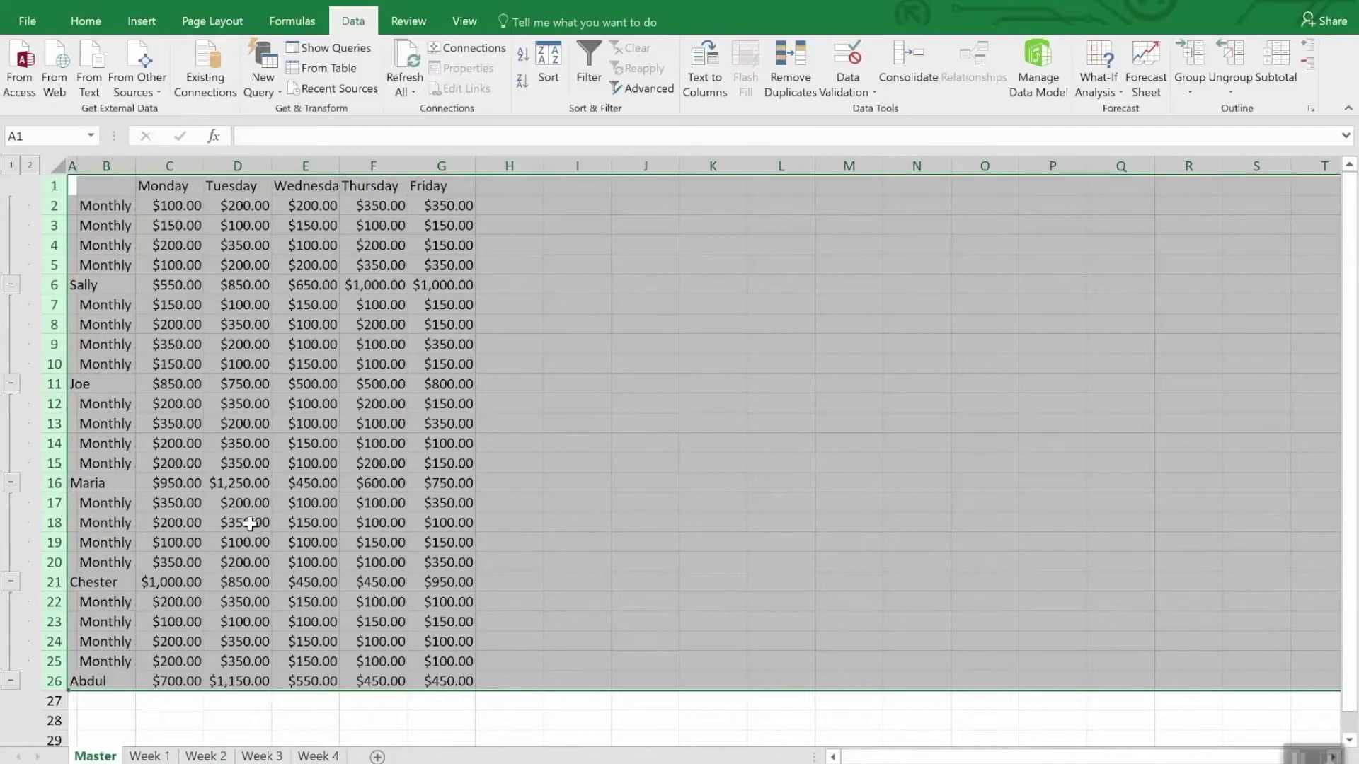
click(302, 717)
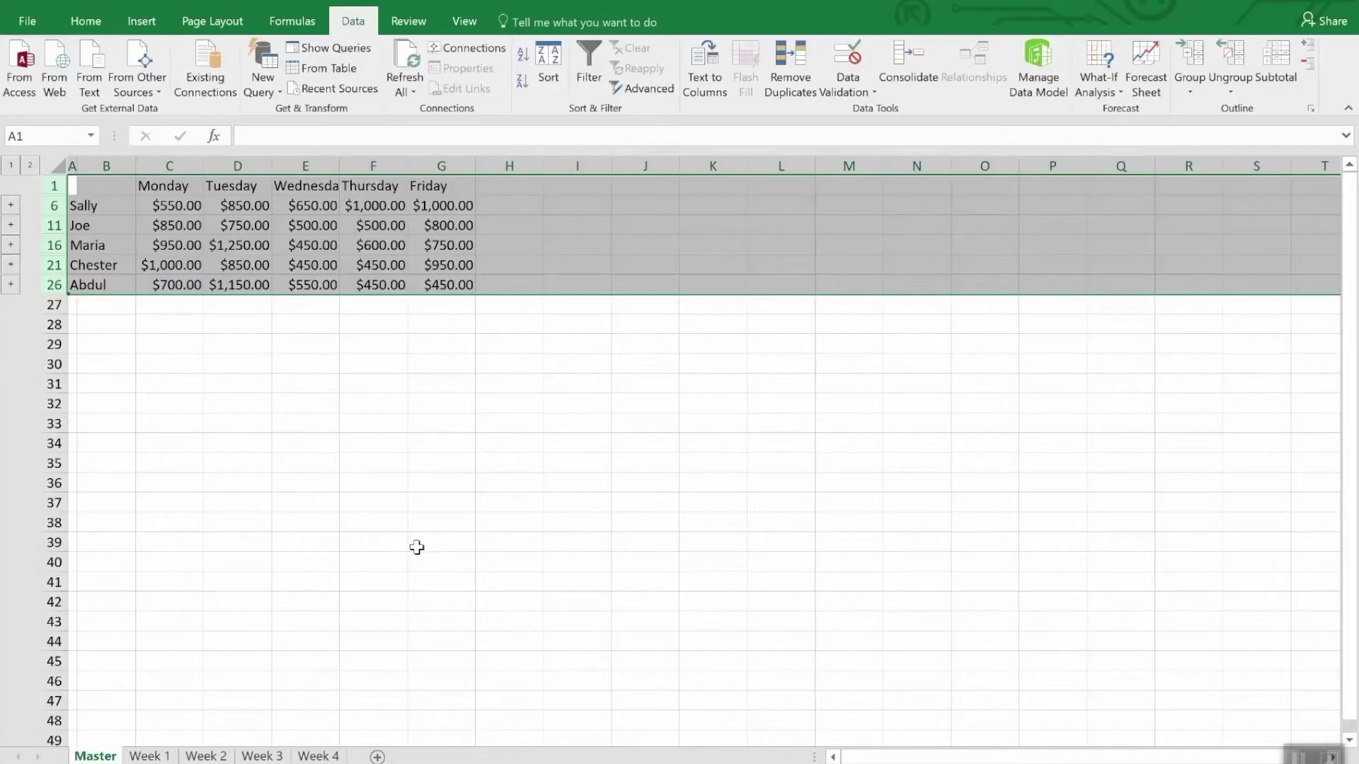
click(368, 369)
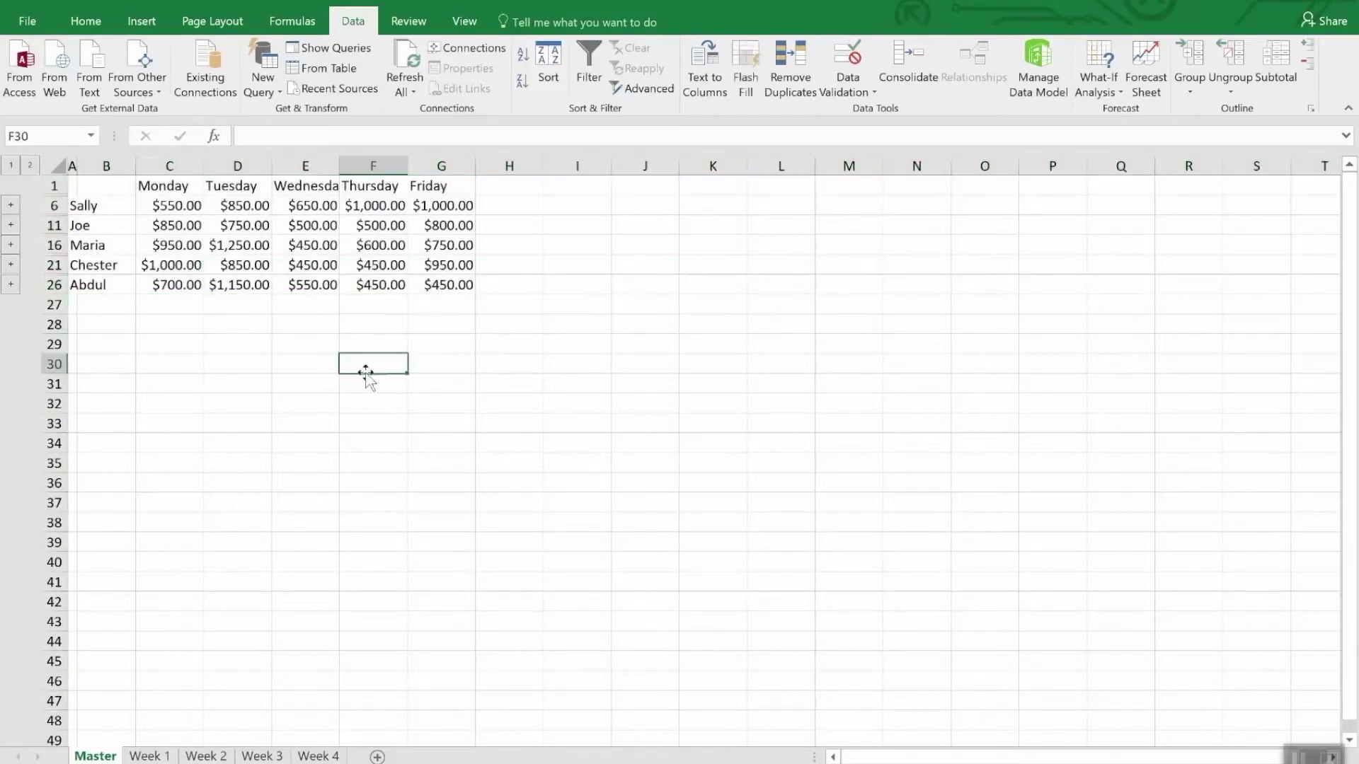
Set the Thursday amount in cell E2 of the Week 4 sheet to 3500, and check the linked total in Master!F6.
click(393, 206)
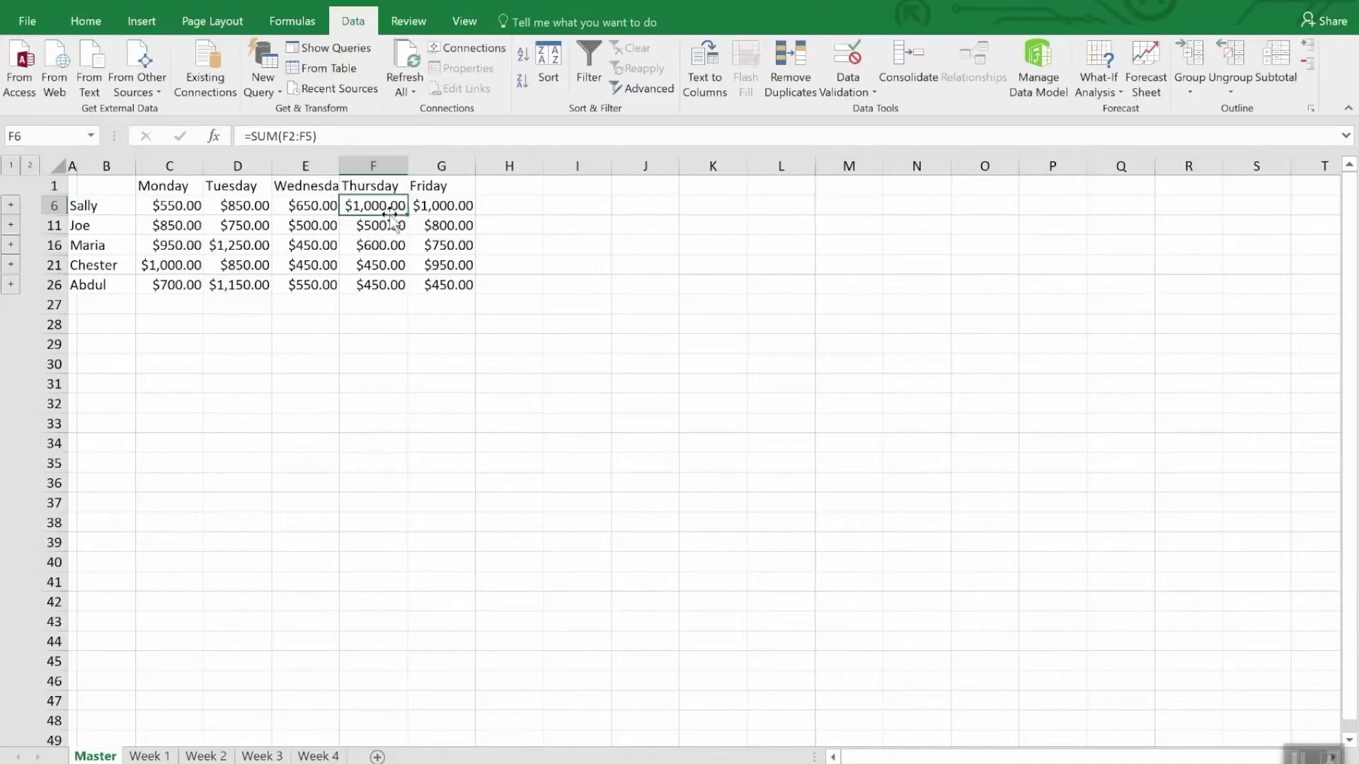
click(316, 756)
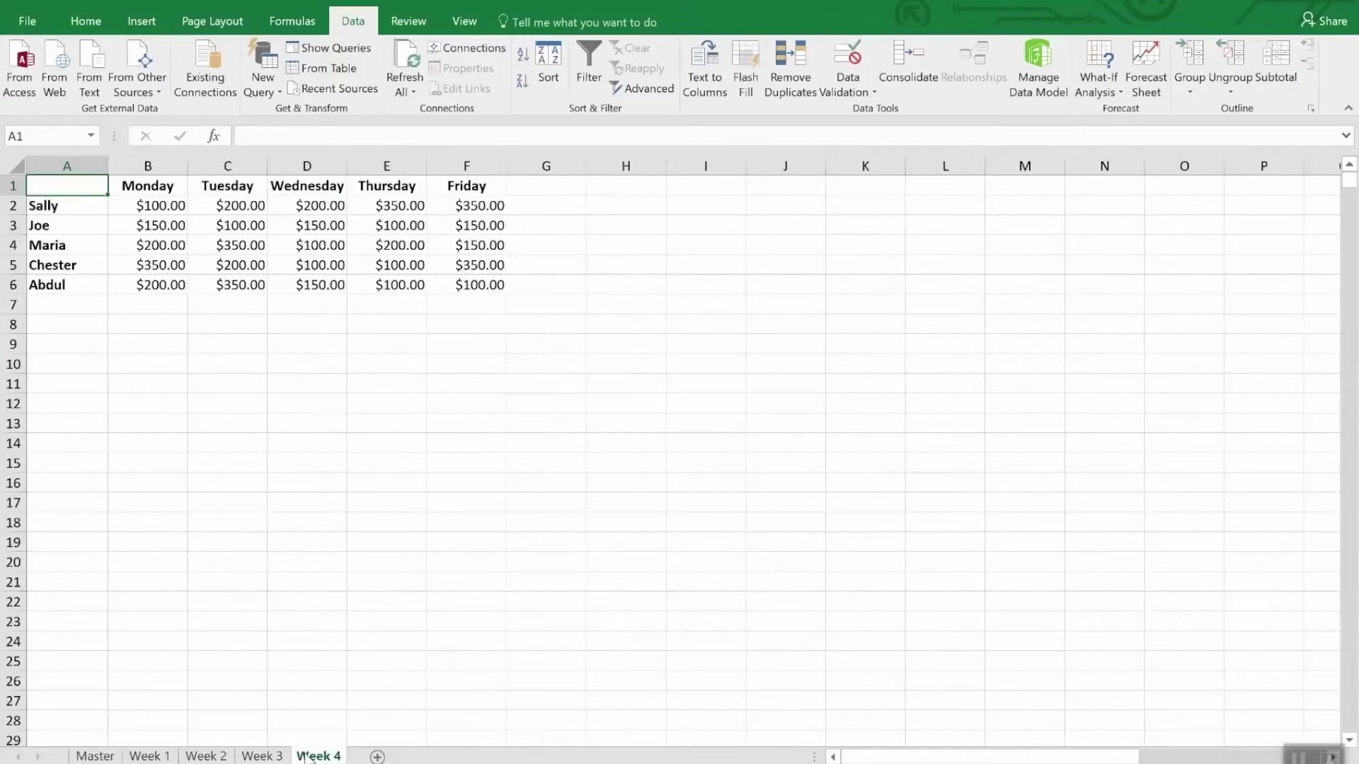
click(400, 207)
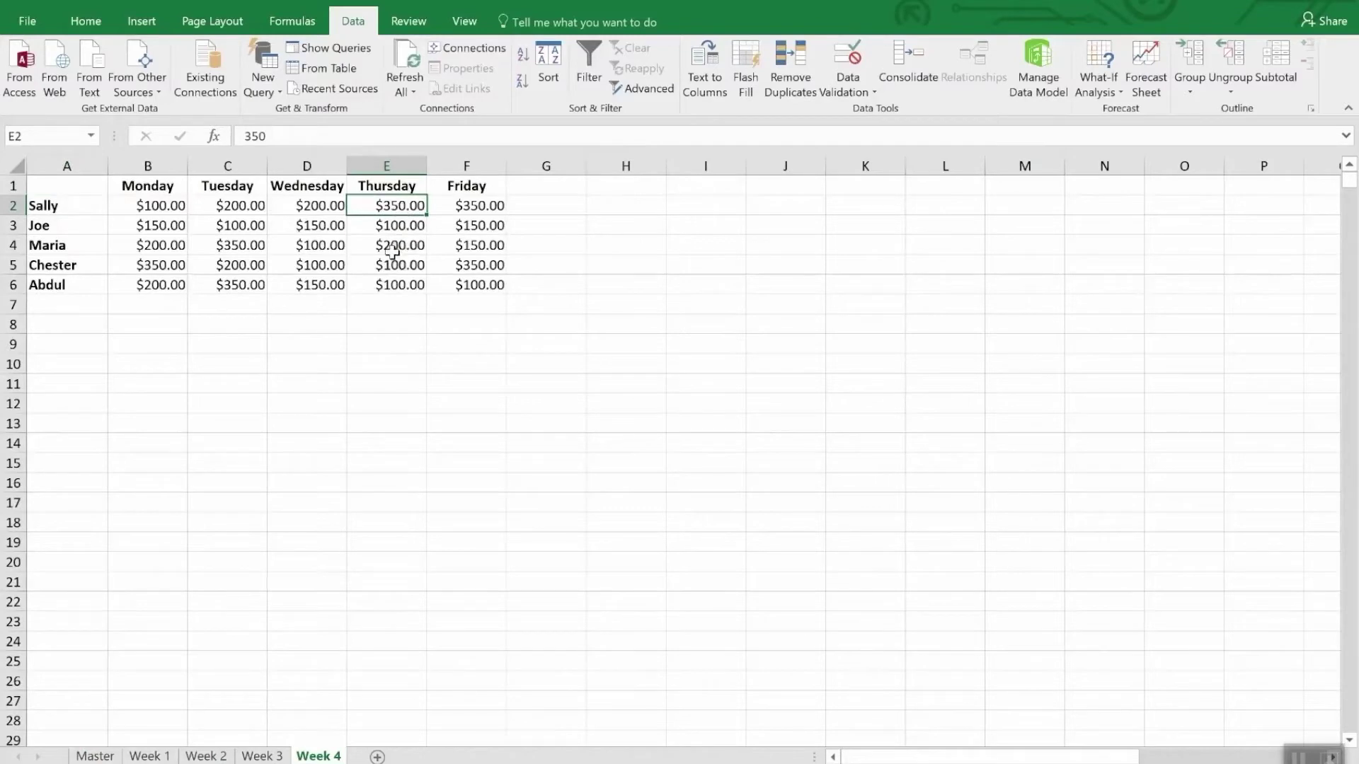
text(35)
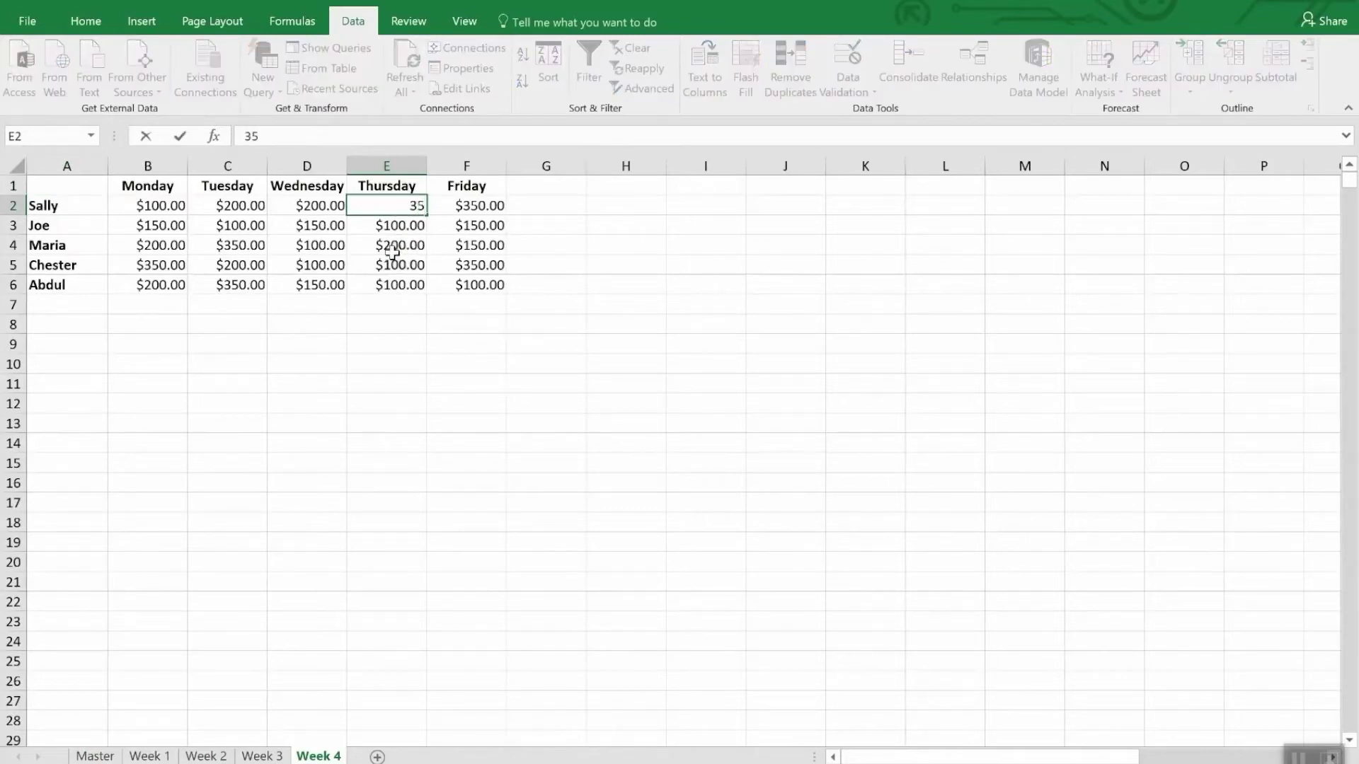
text(00.)
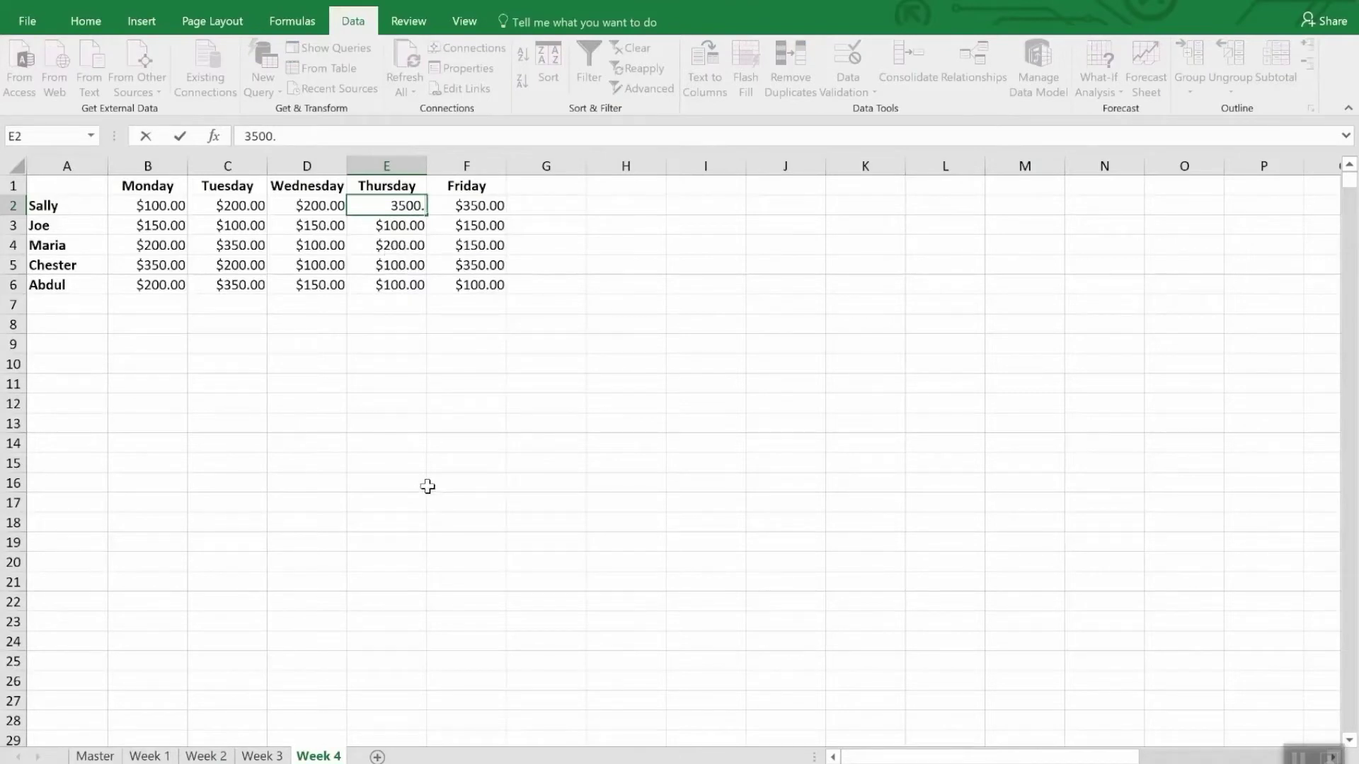
key(Return)
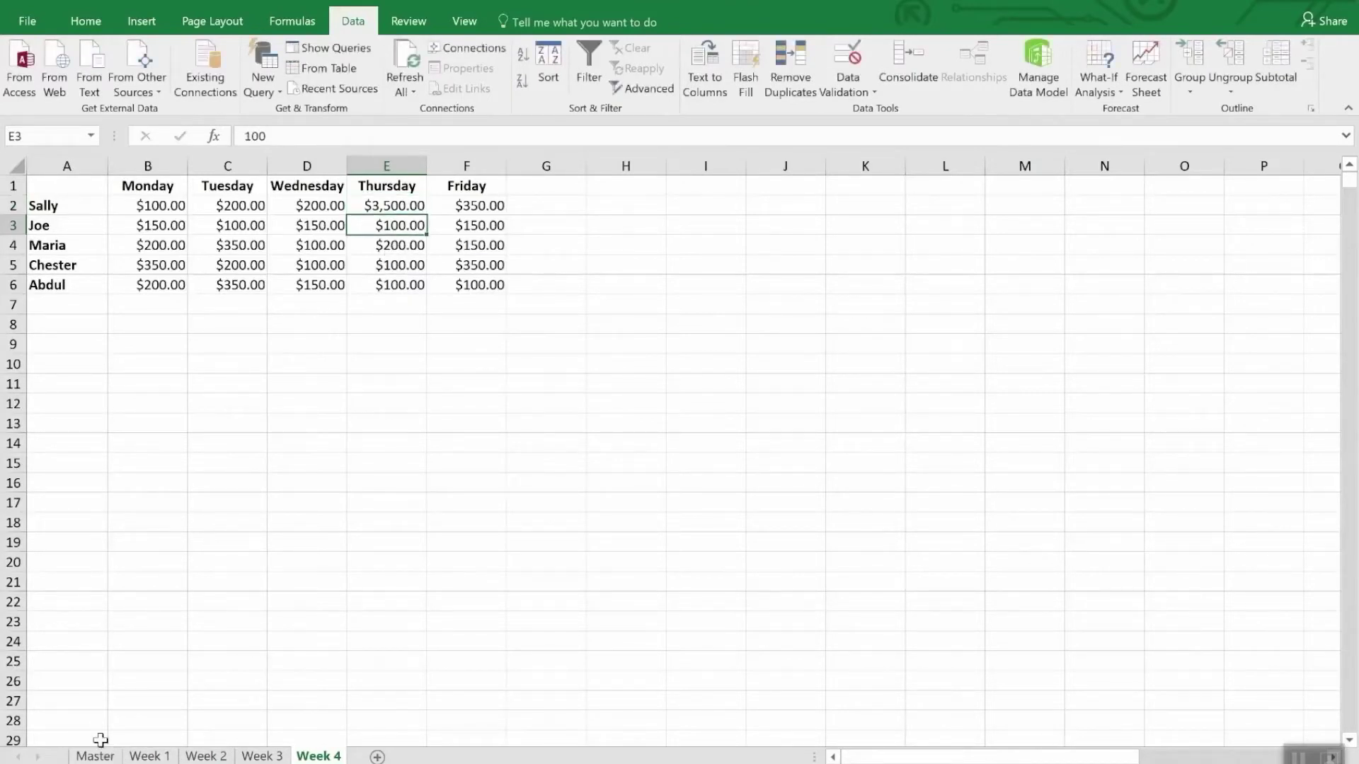
click(99, 756)
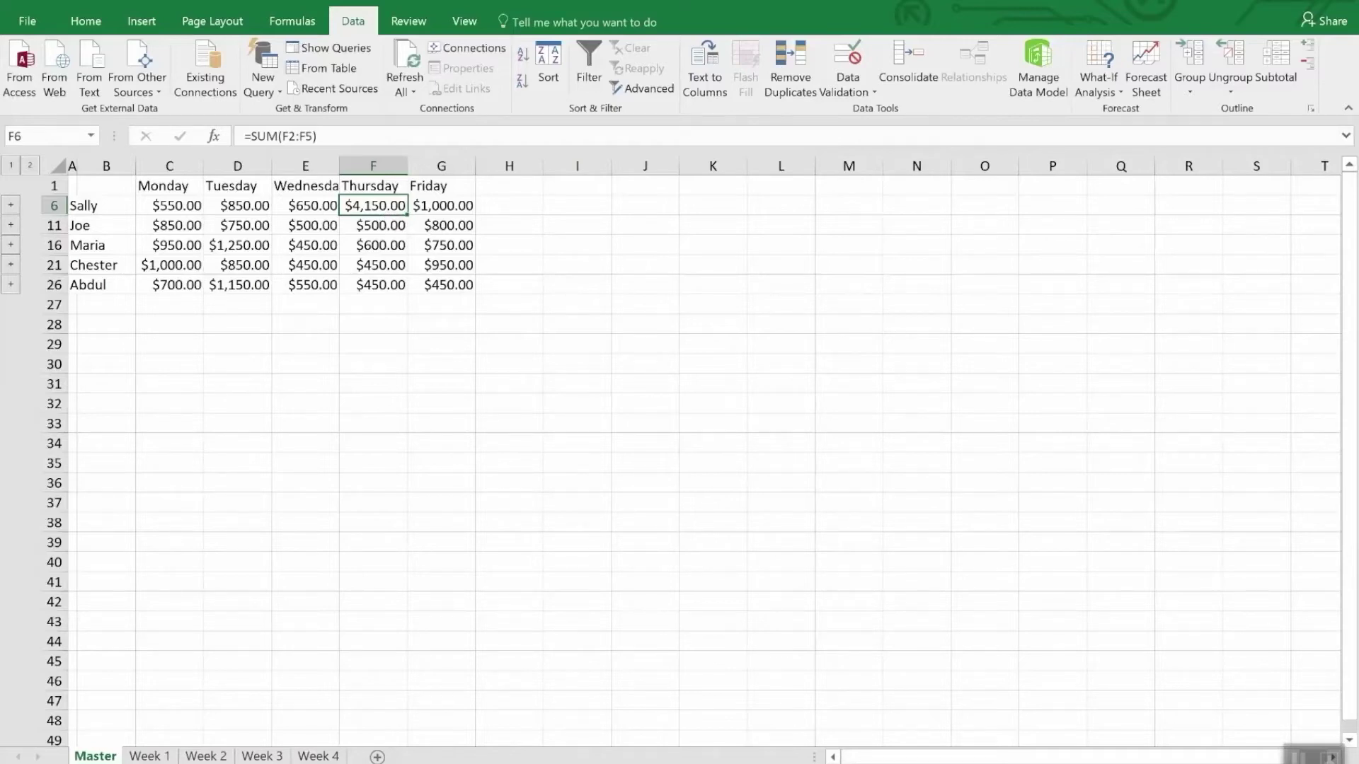
click(918, 56)
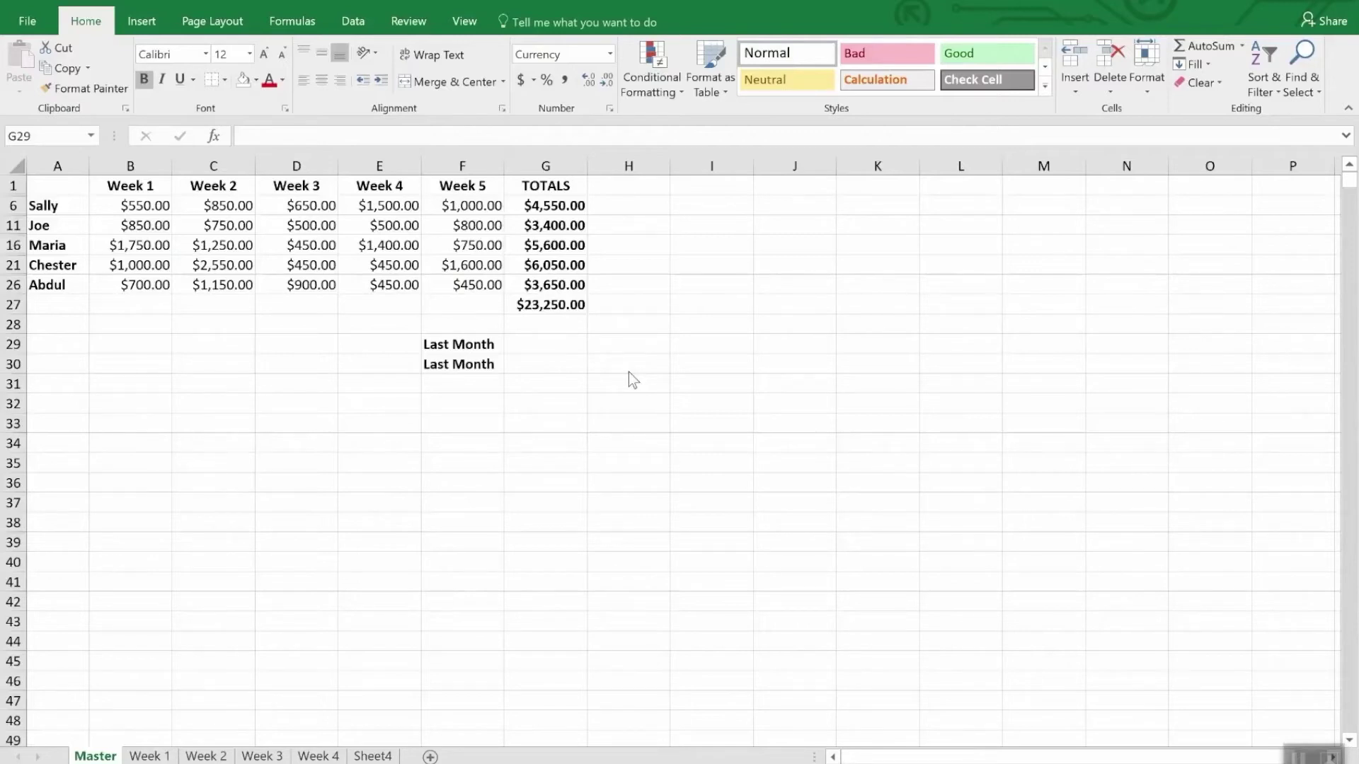
Enter a formula in cell G29 of the Master sheet that references cell G47 on the Master sheet of the Monthly Sales workbook.
click(524, 343)
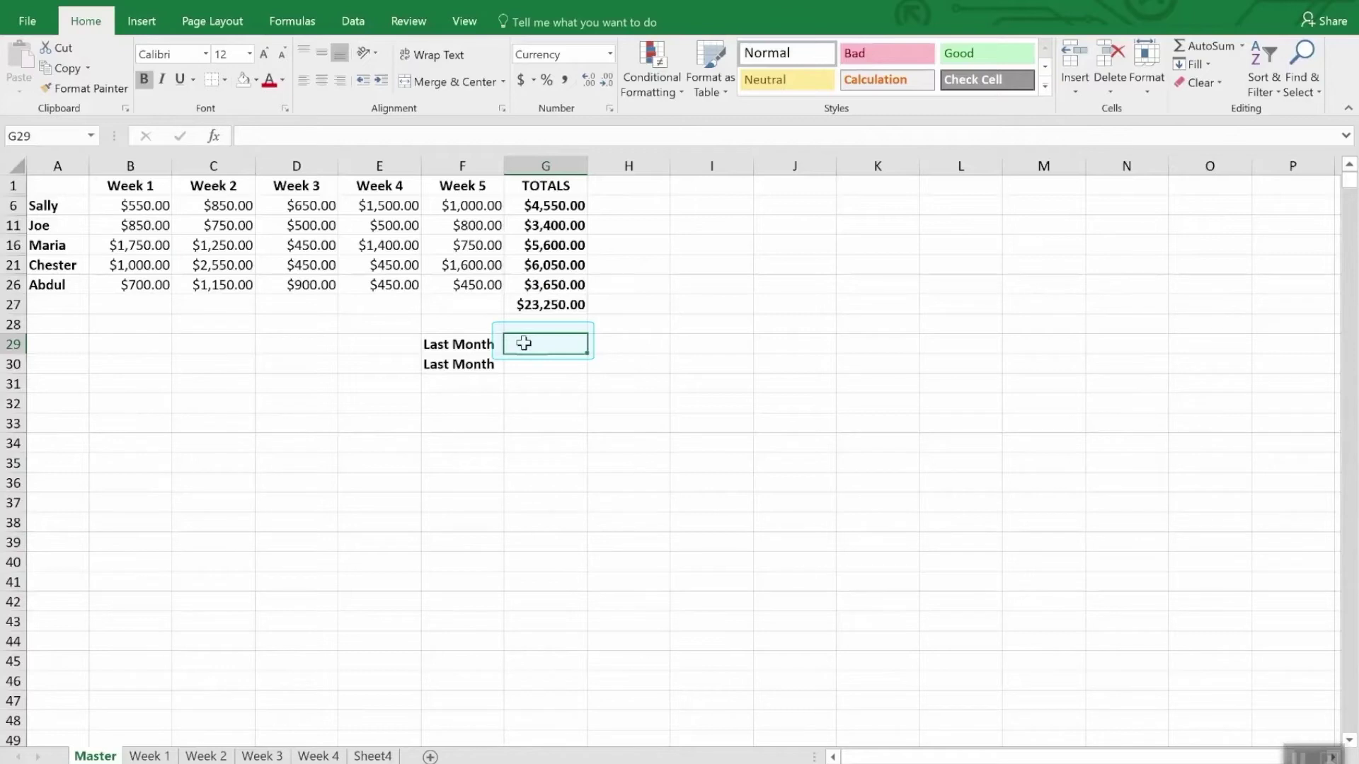
text(=)
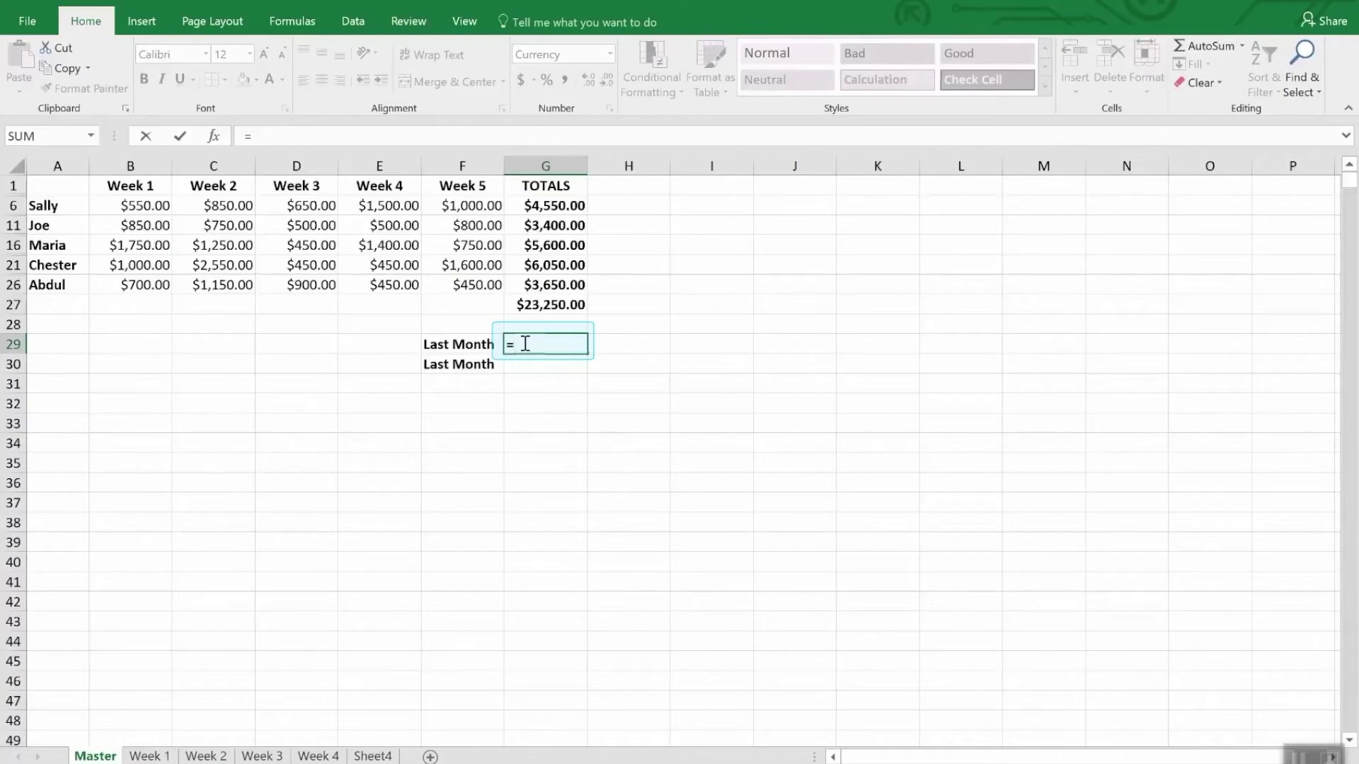
click(466, 22)
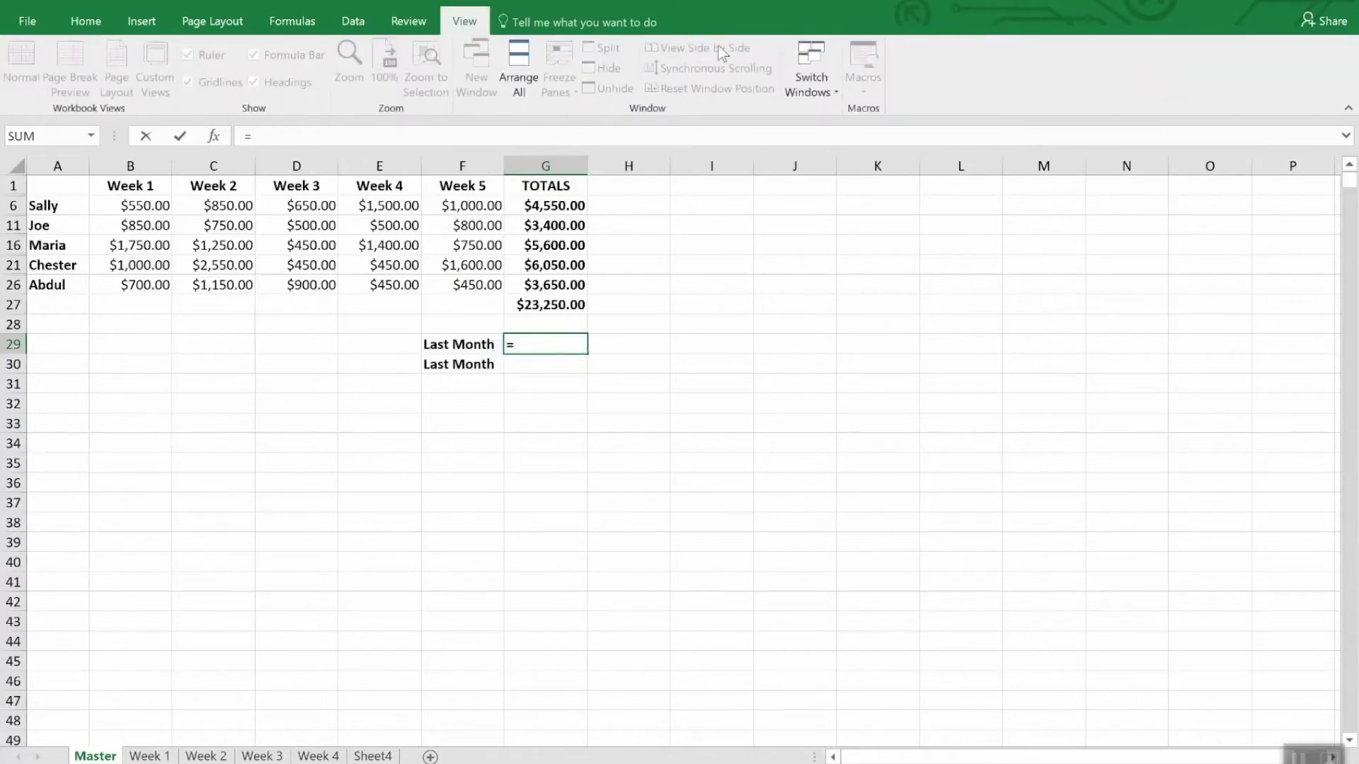
click(826, 79)
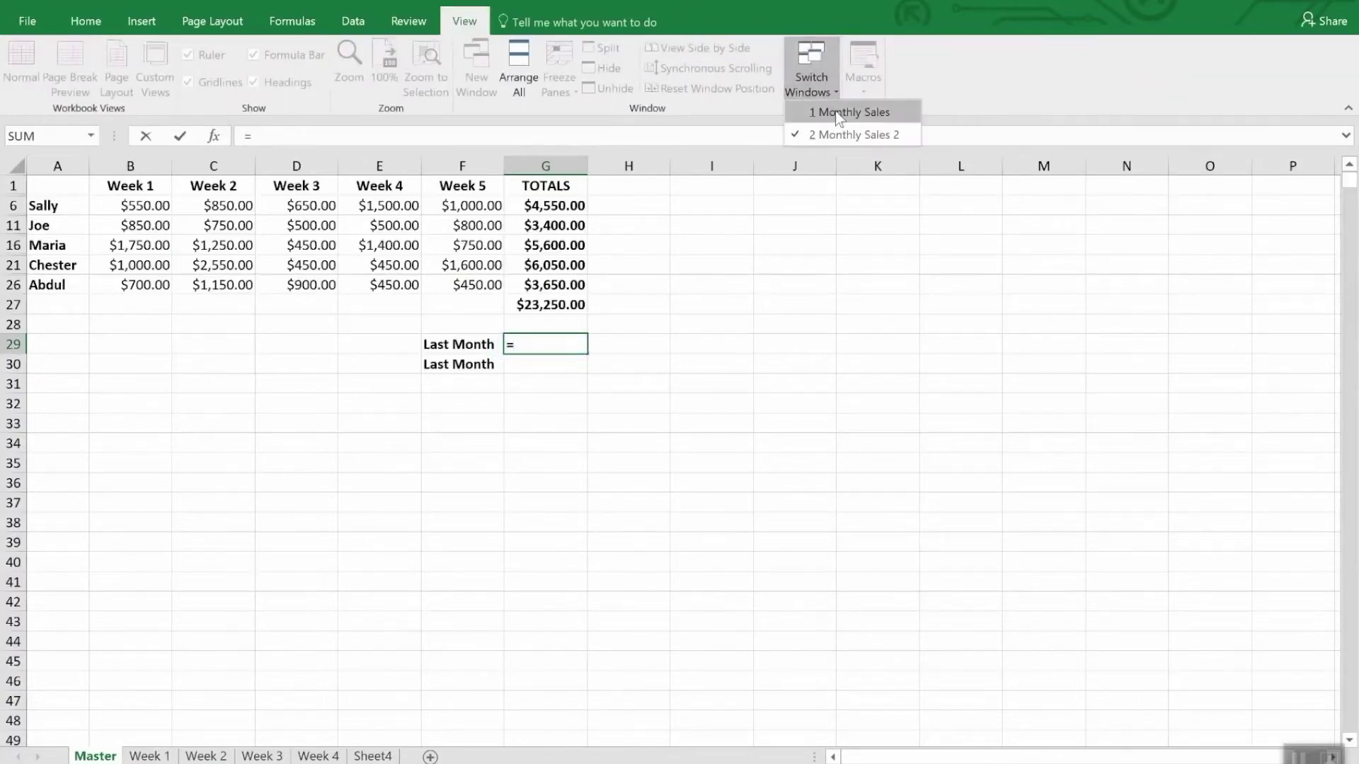
click(835, 110)
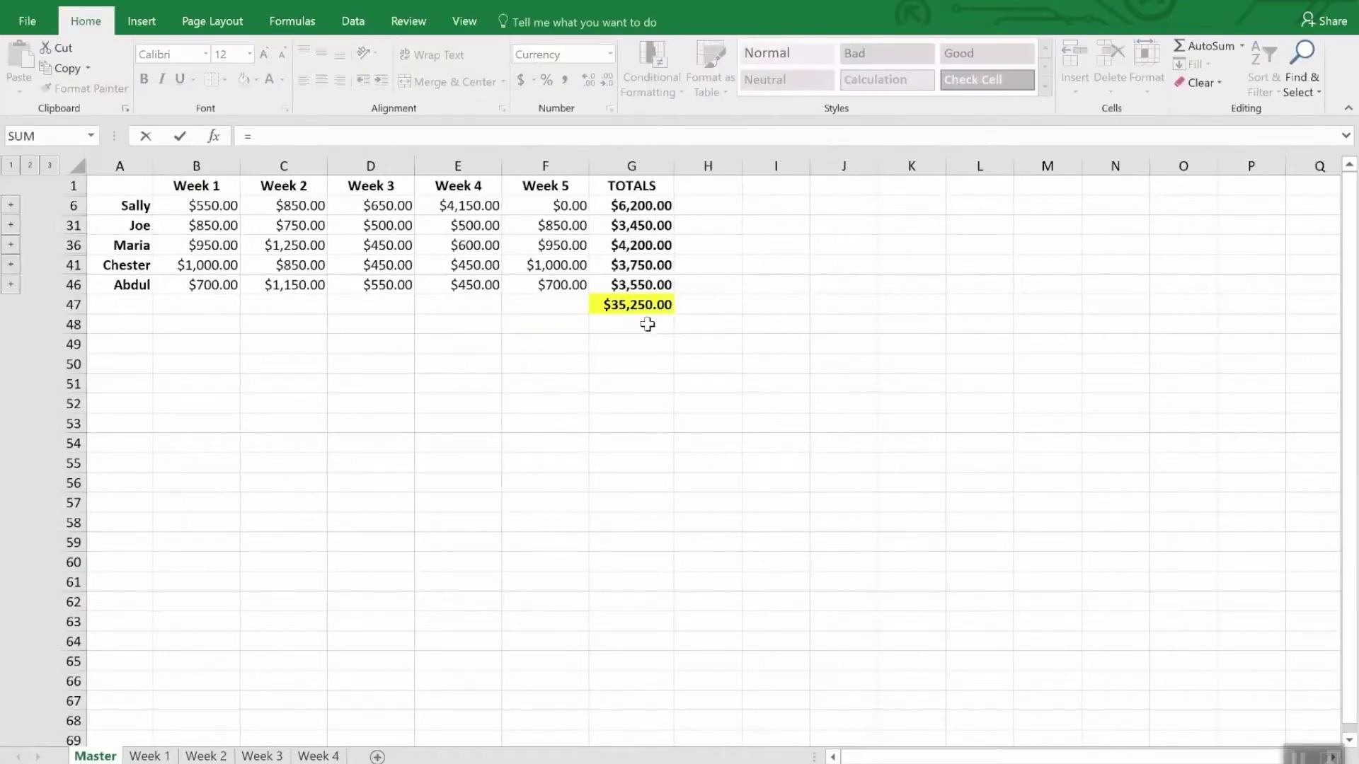
click(637, 305)
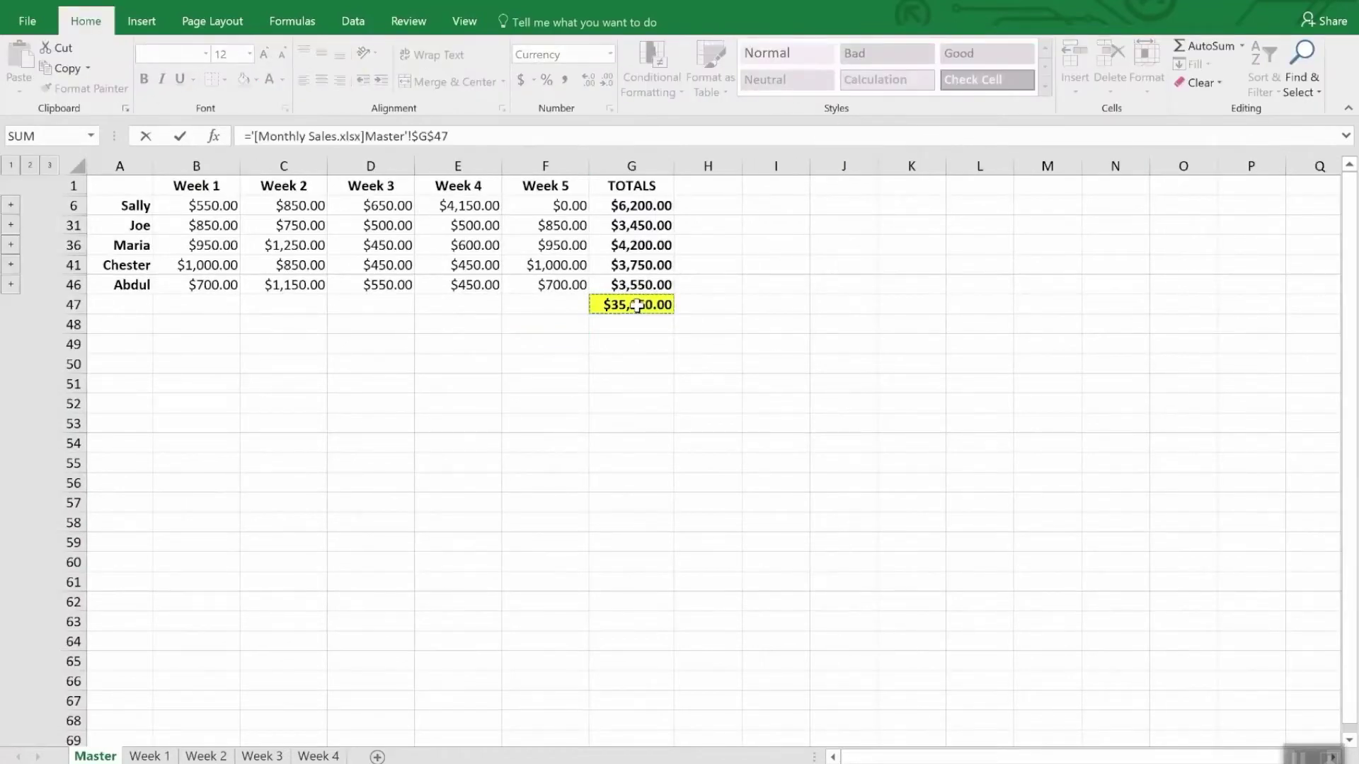
key(Return)
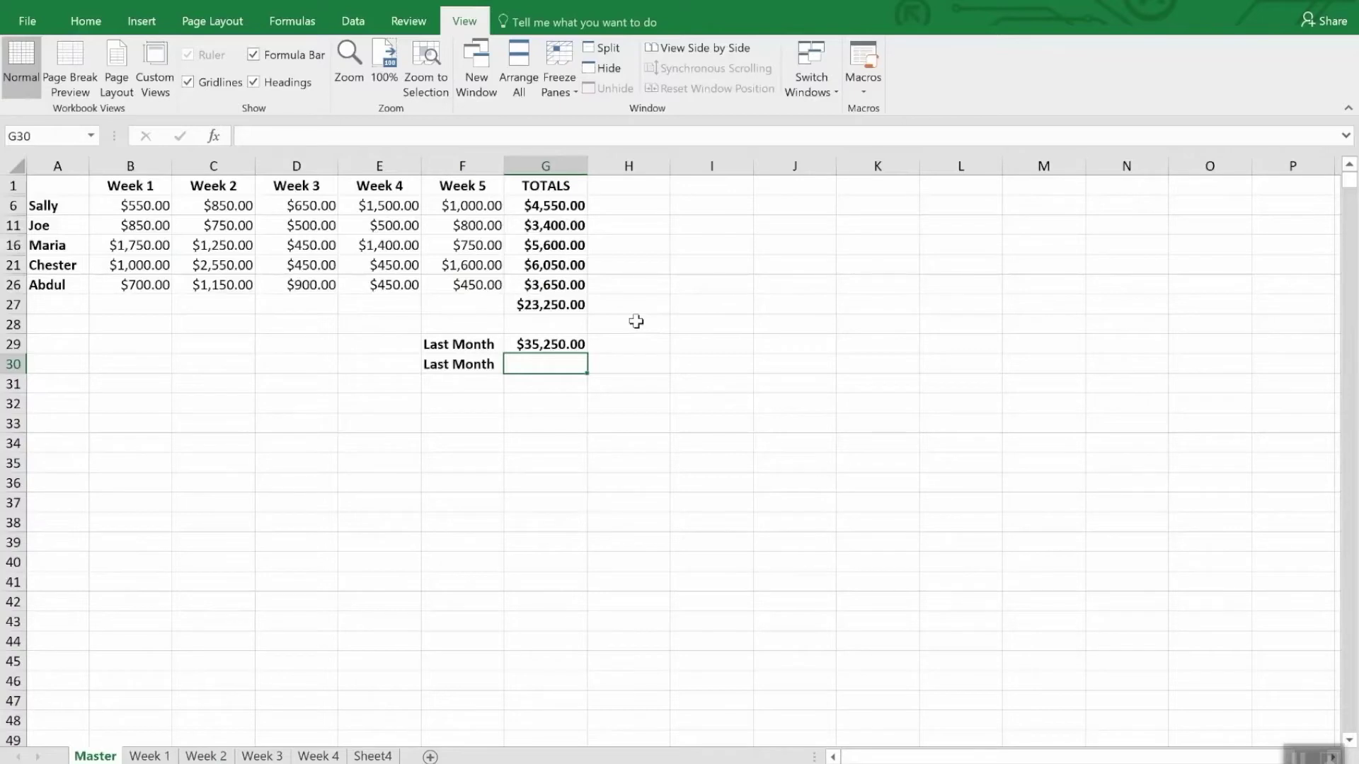
click(576, 345)
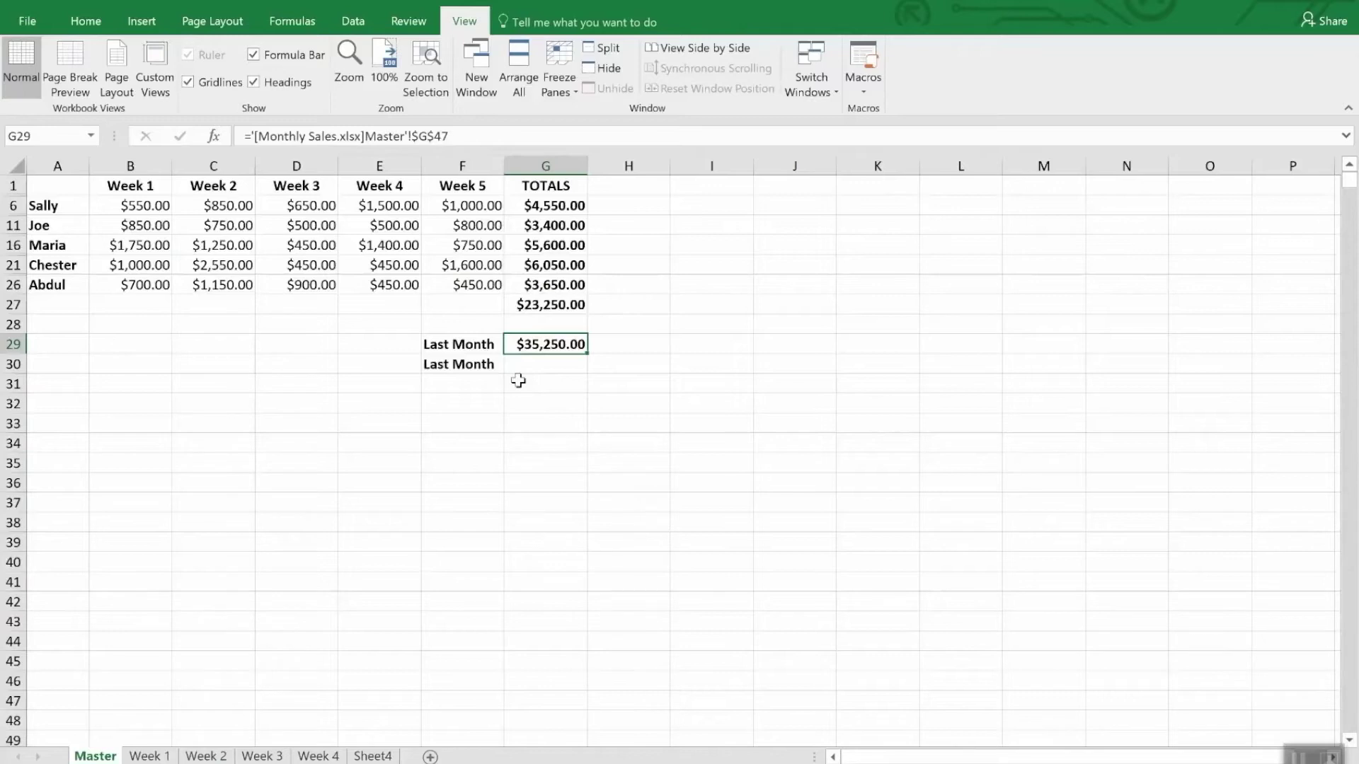
Copy cell G47 from the Monthly Sales workbook's Master sheet and paste it as a link into cell G30 of Monthly Sales 2's Master sheet.
click(535, 365)
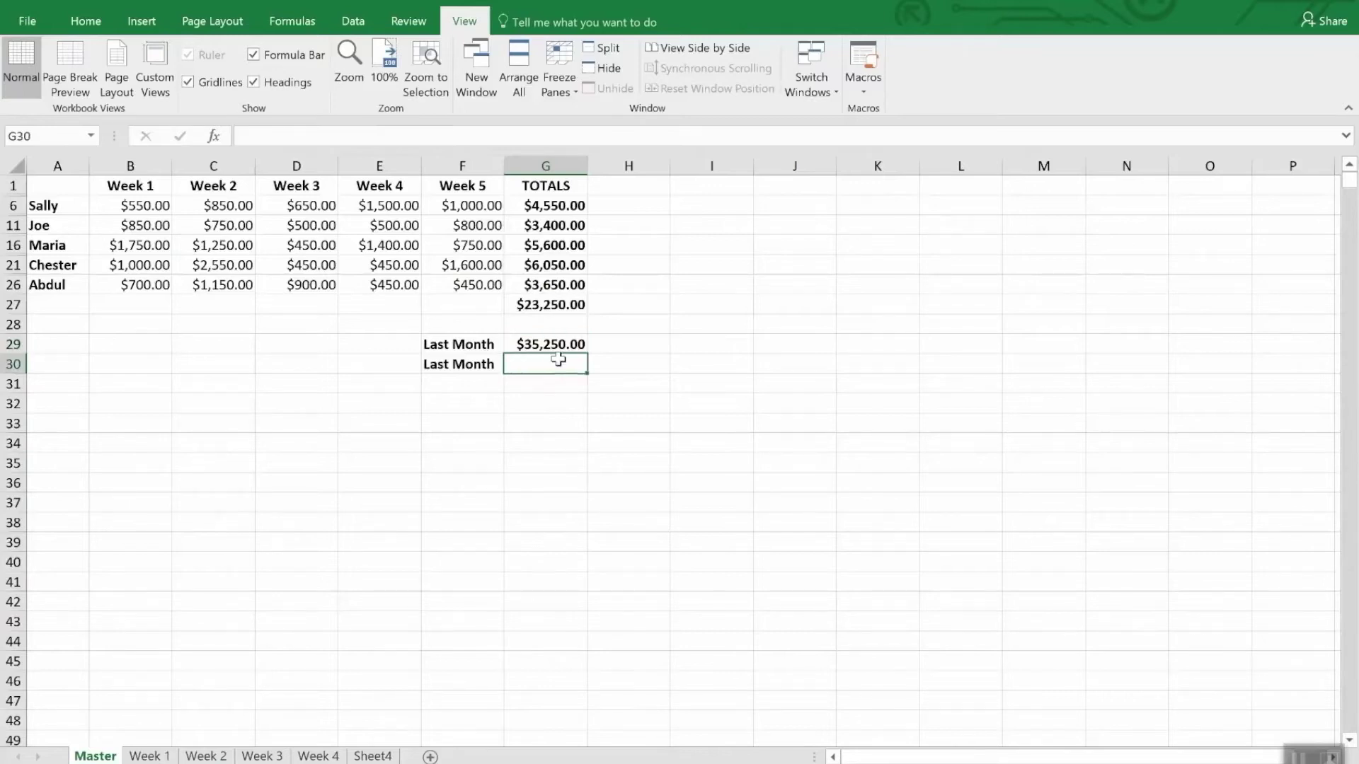
click(820, 70)
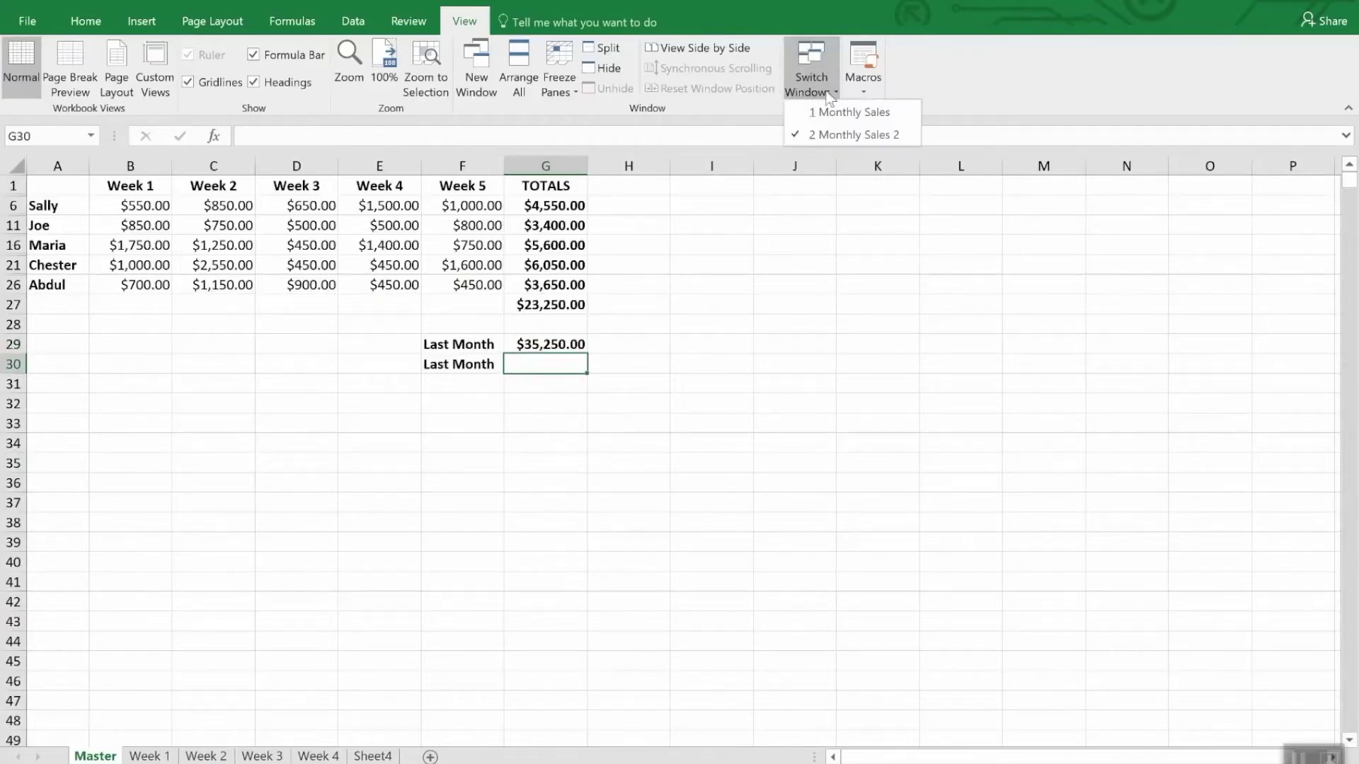
click(836, 131)
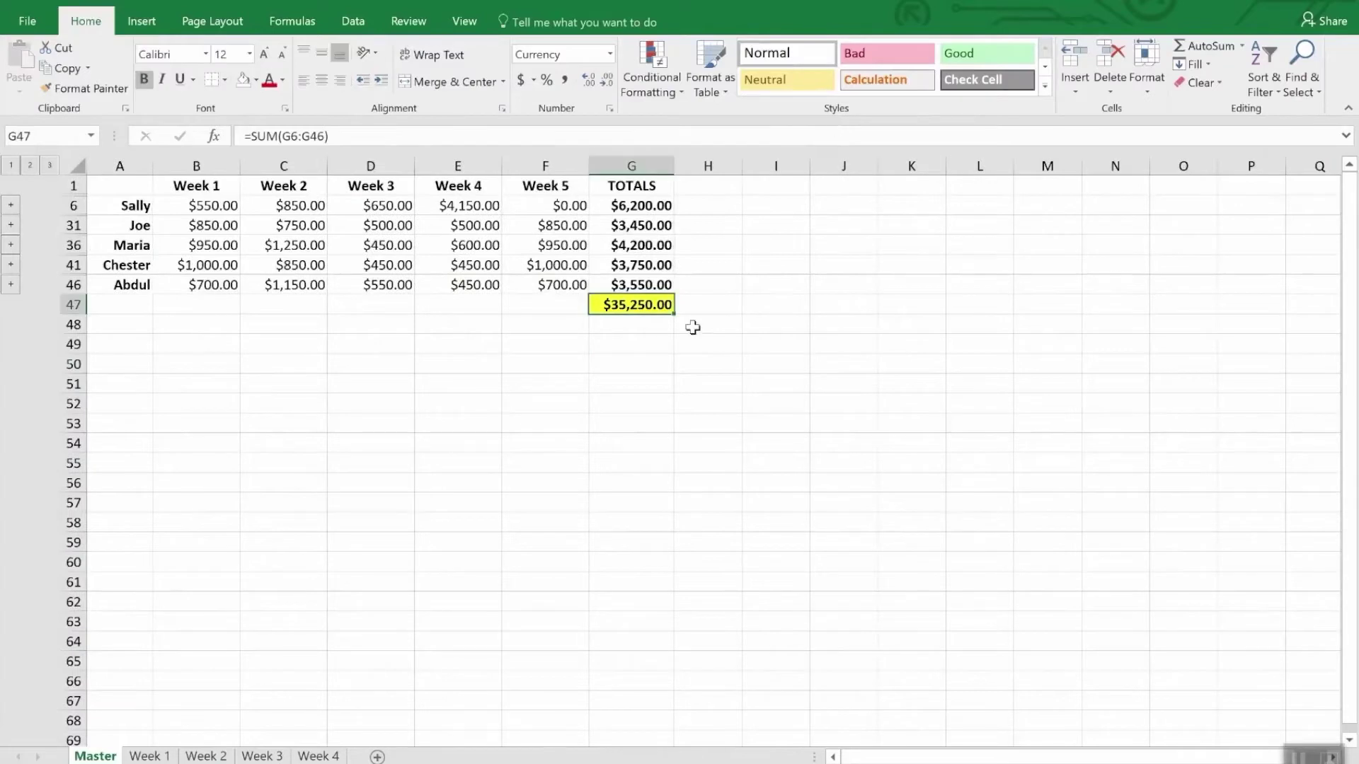
right_click(653, 306)
click(684, 344)
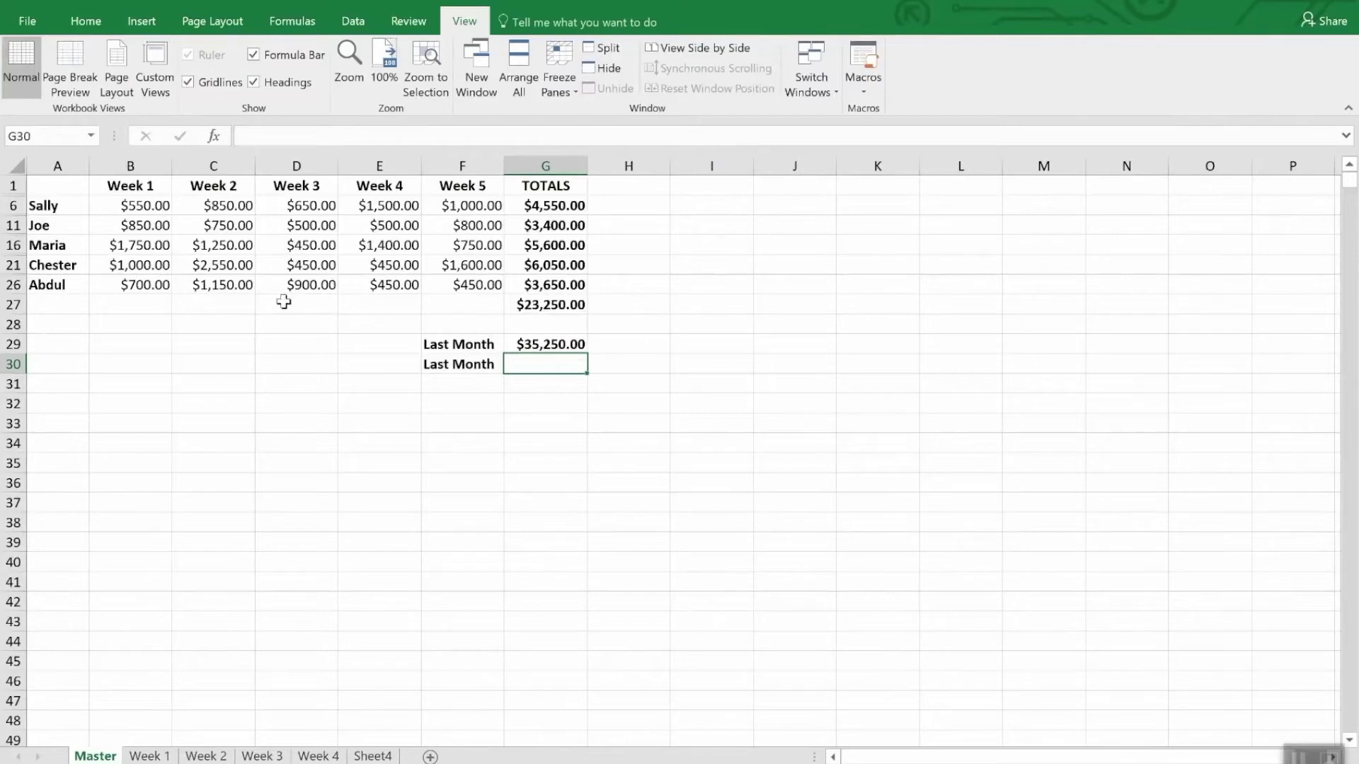
click(85, 23)
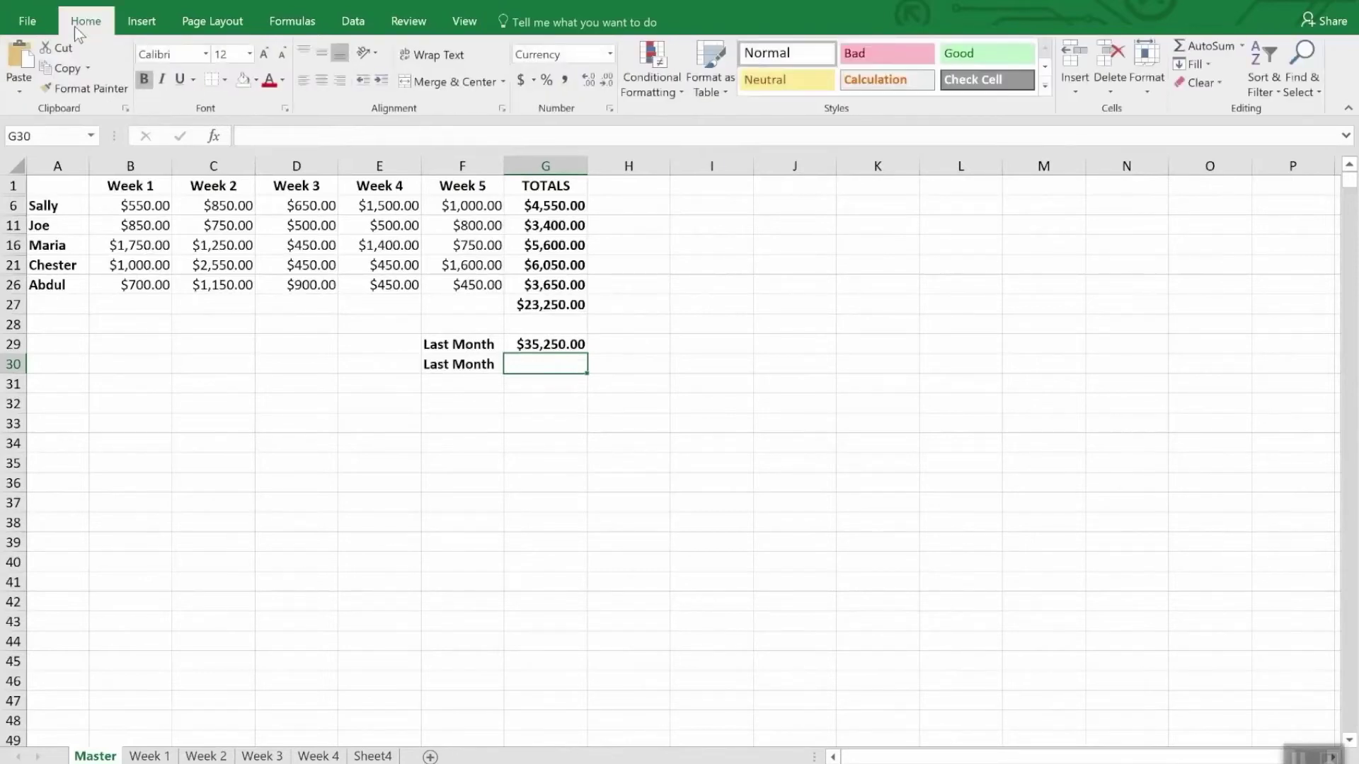
click(19, 97)
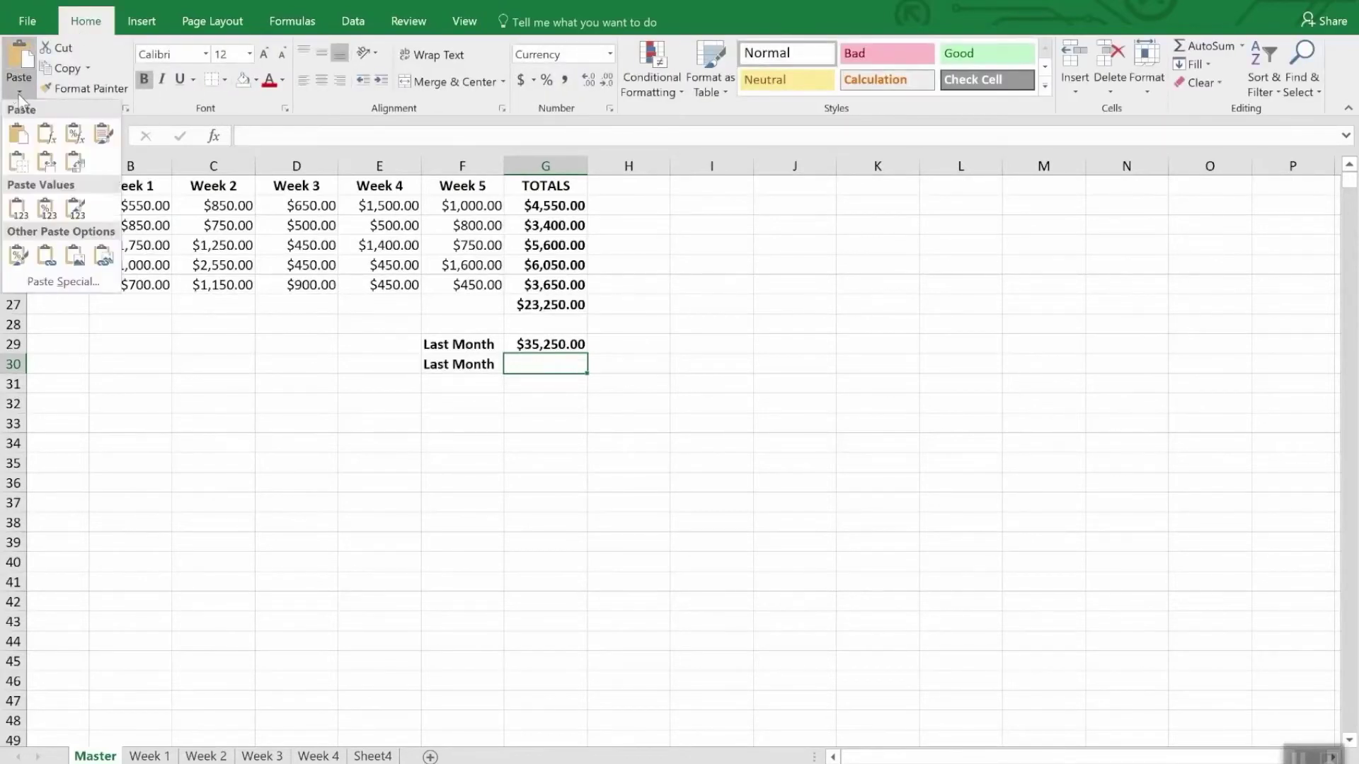
click(57, 280)
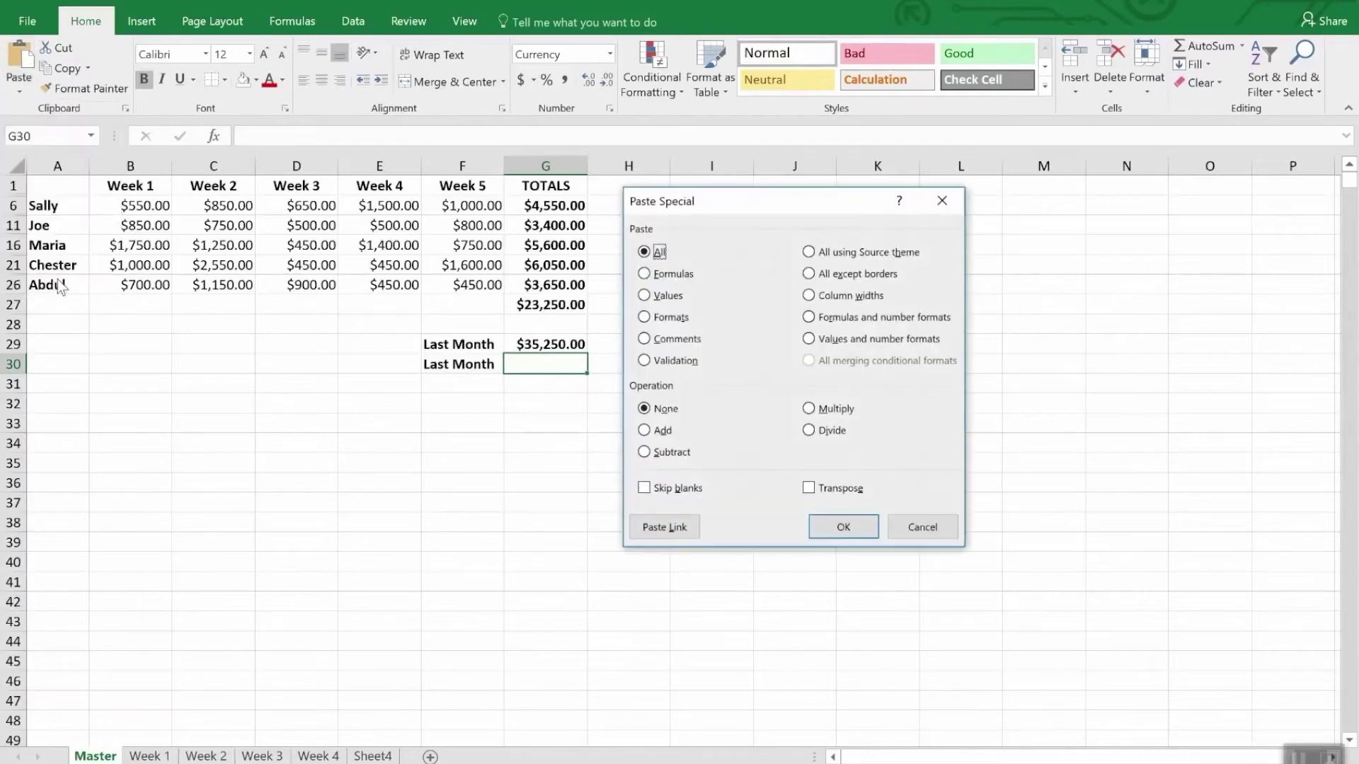
click(661, 527)
click(652, 282)
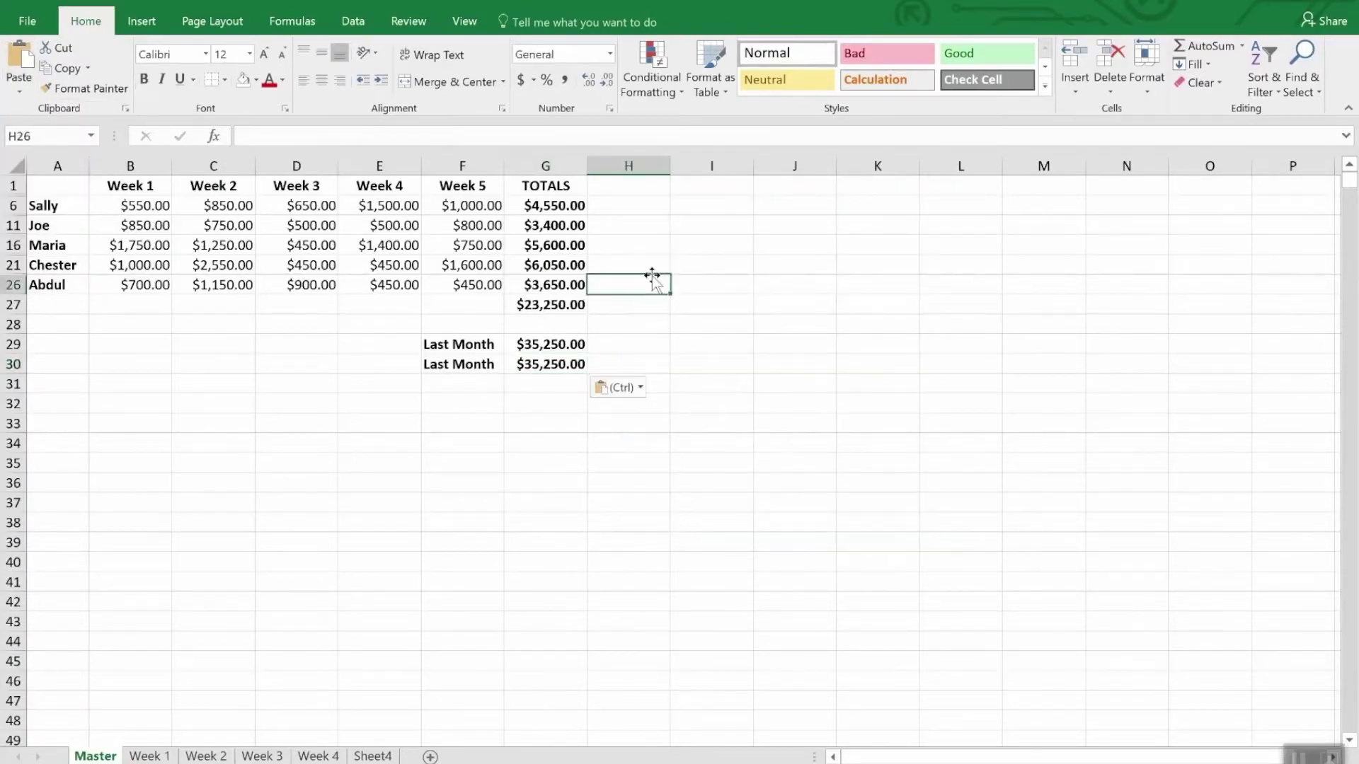
Compare the cross-workbook reference formulas in cells G29 and G30 of the Master sheet.
click(555, 383)
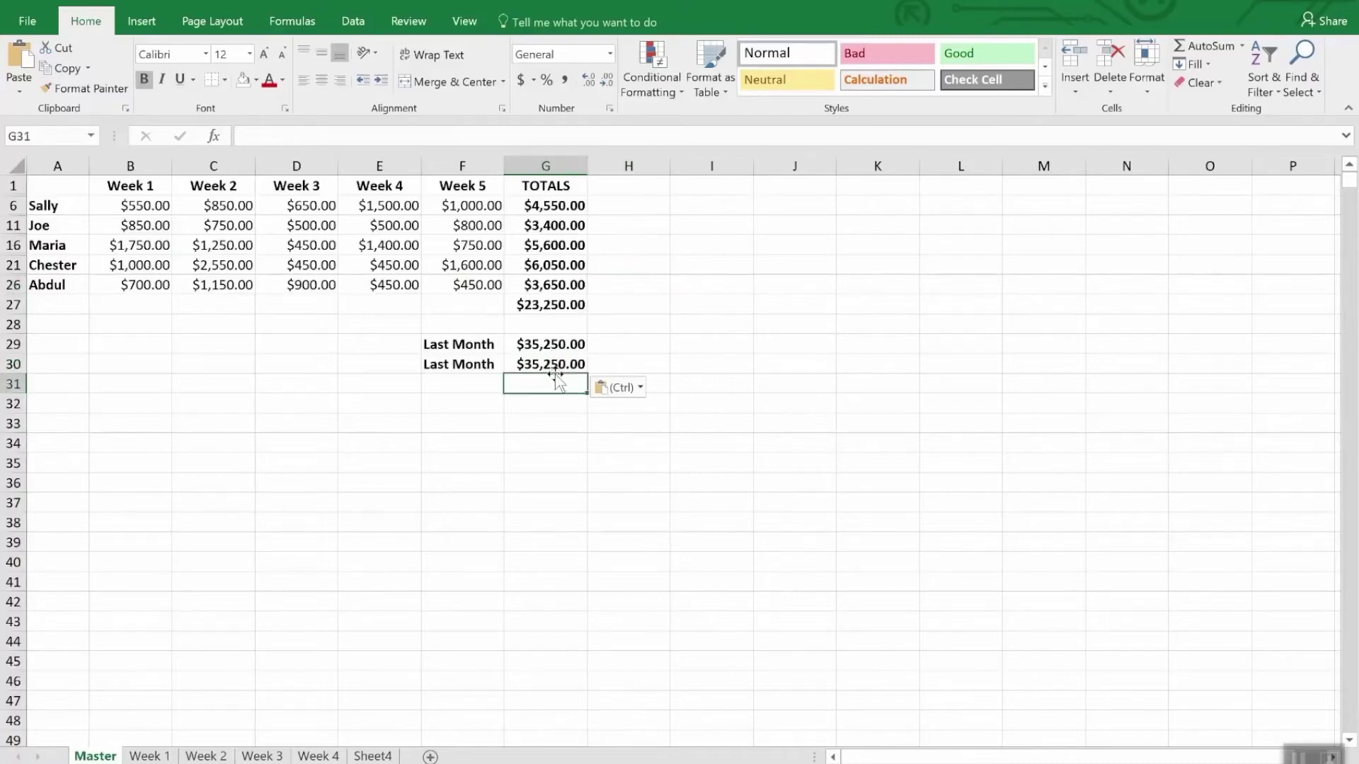
click(554, 363)
click(556, 345)
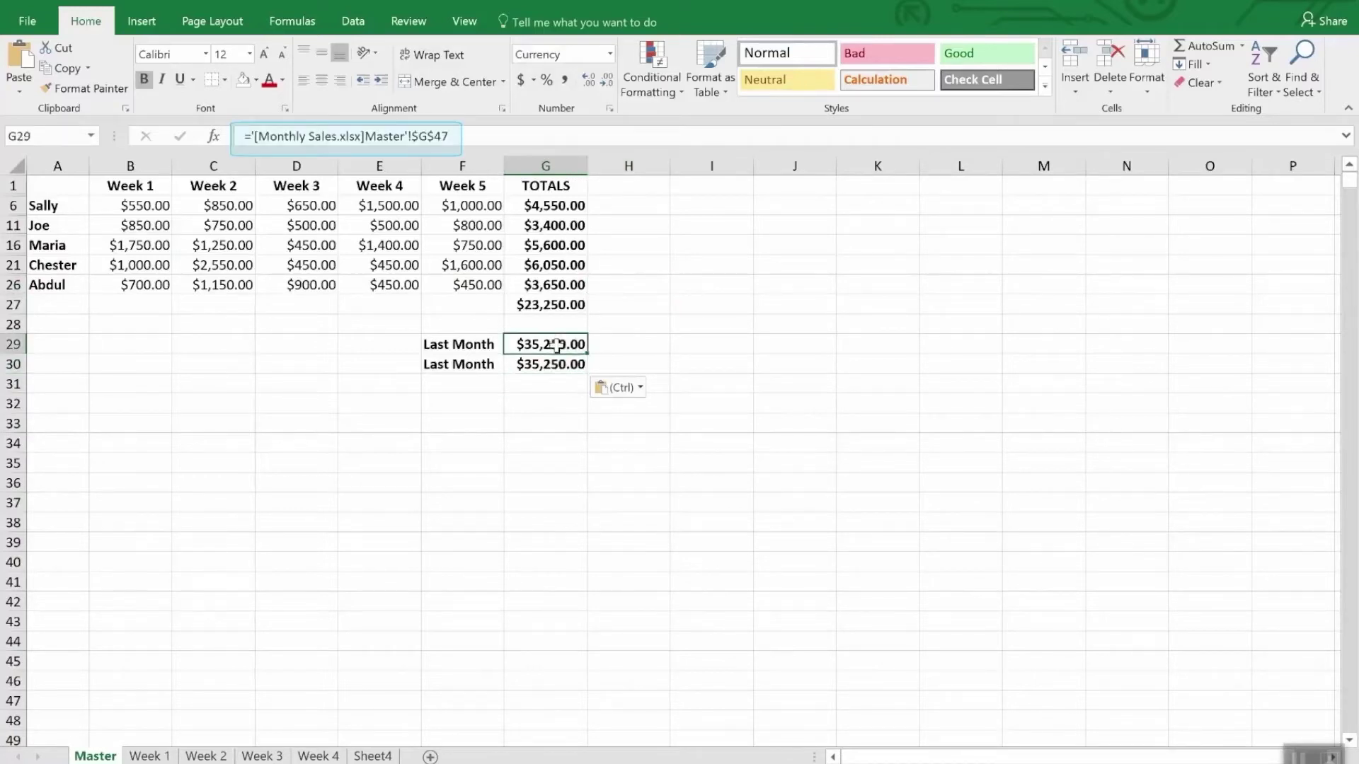
click(552, 368)
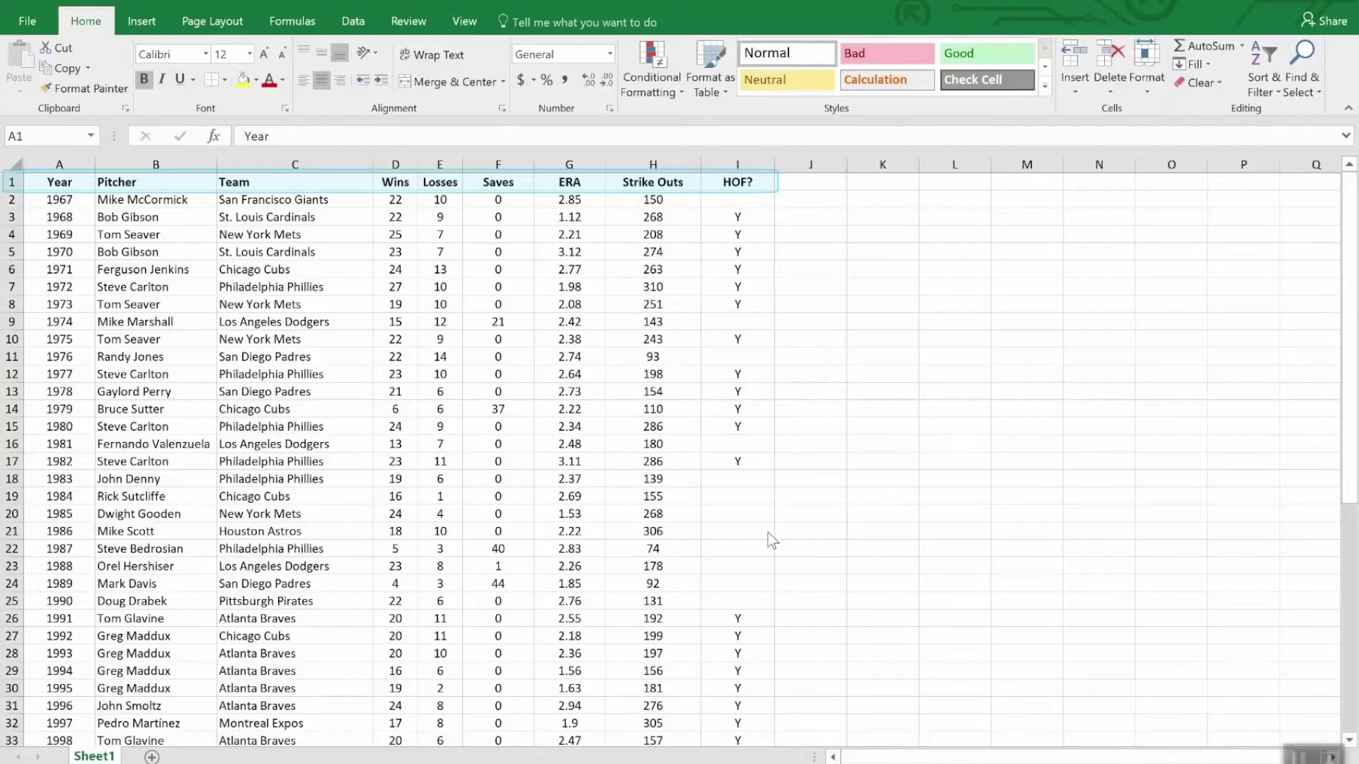
Look through the pitcher table and sort it by the Wins column from largest to smallest.
scroll(913, 557, down, 12)
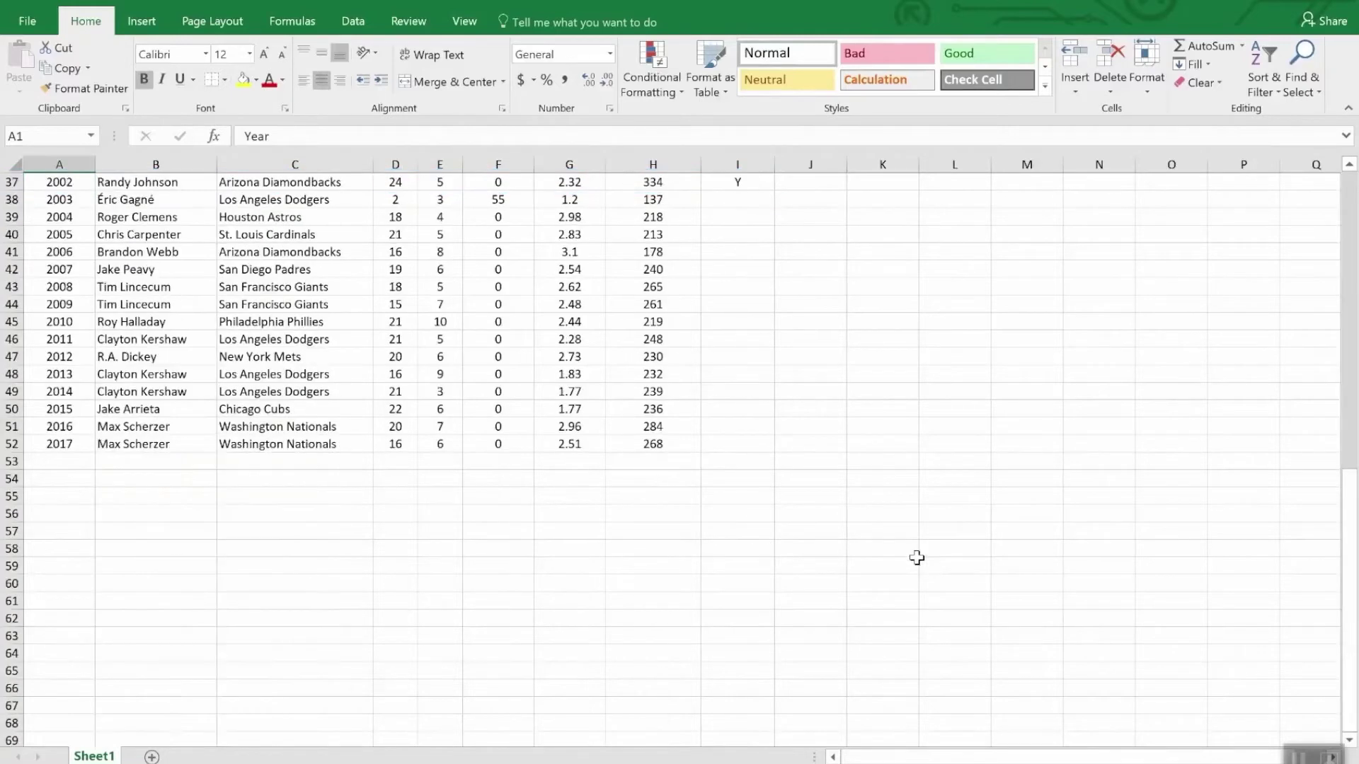
scroll(914, 558, up, 12)
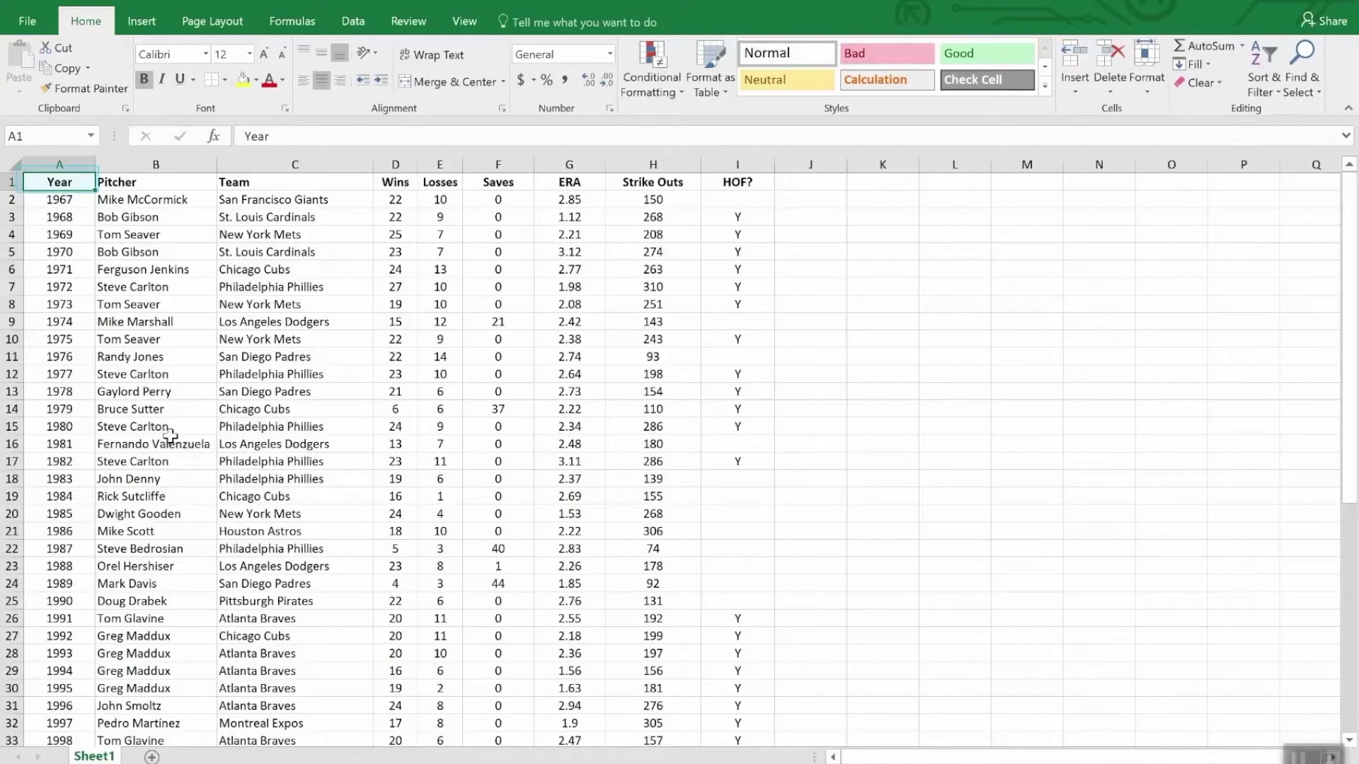
scroll(173, 481, down, 12)
scroll(175, 493, up, 12)
click(397, 184)
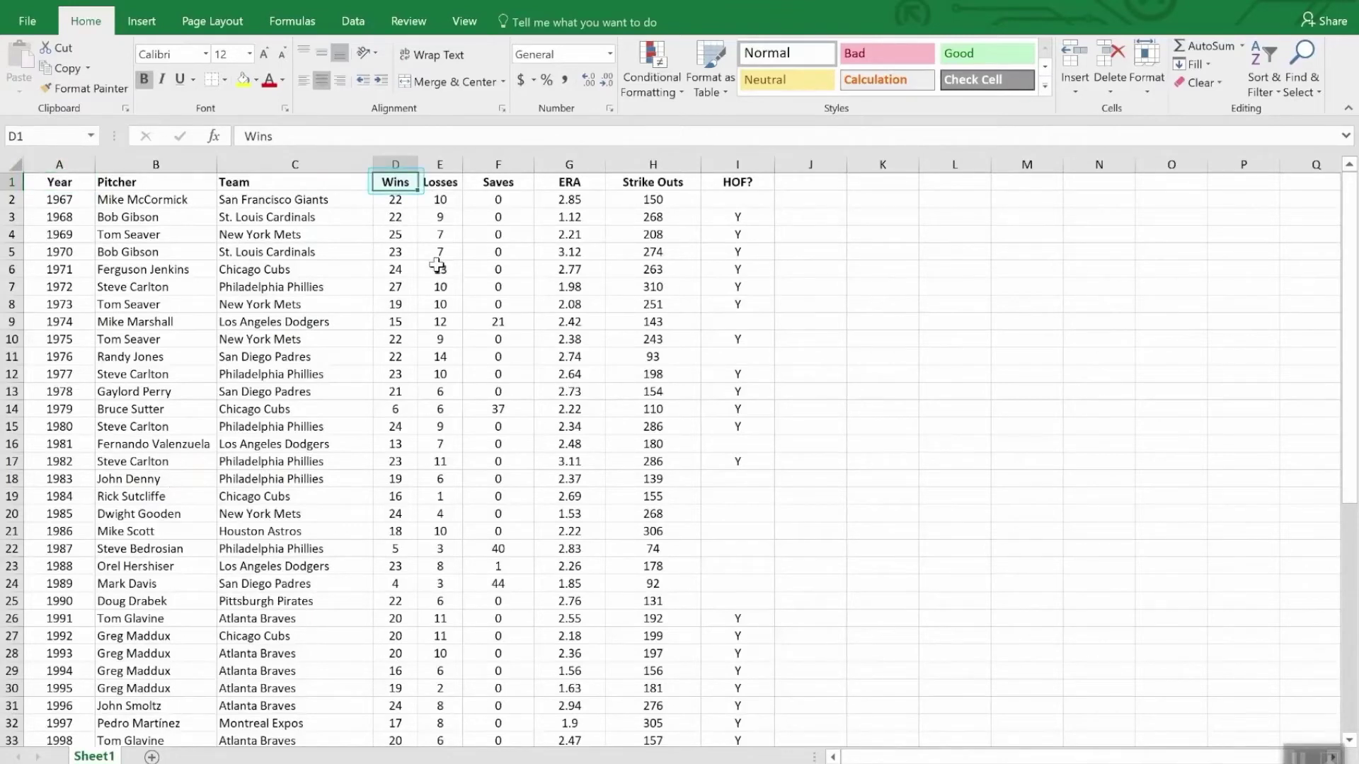
click(1267, 54)
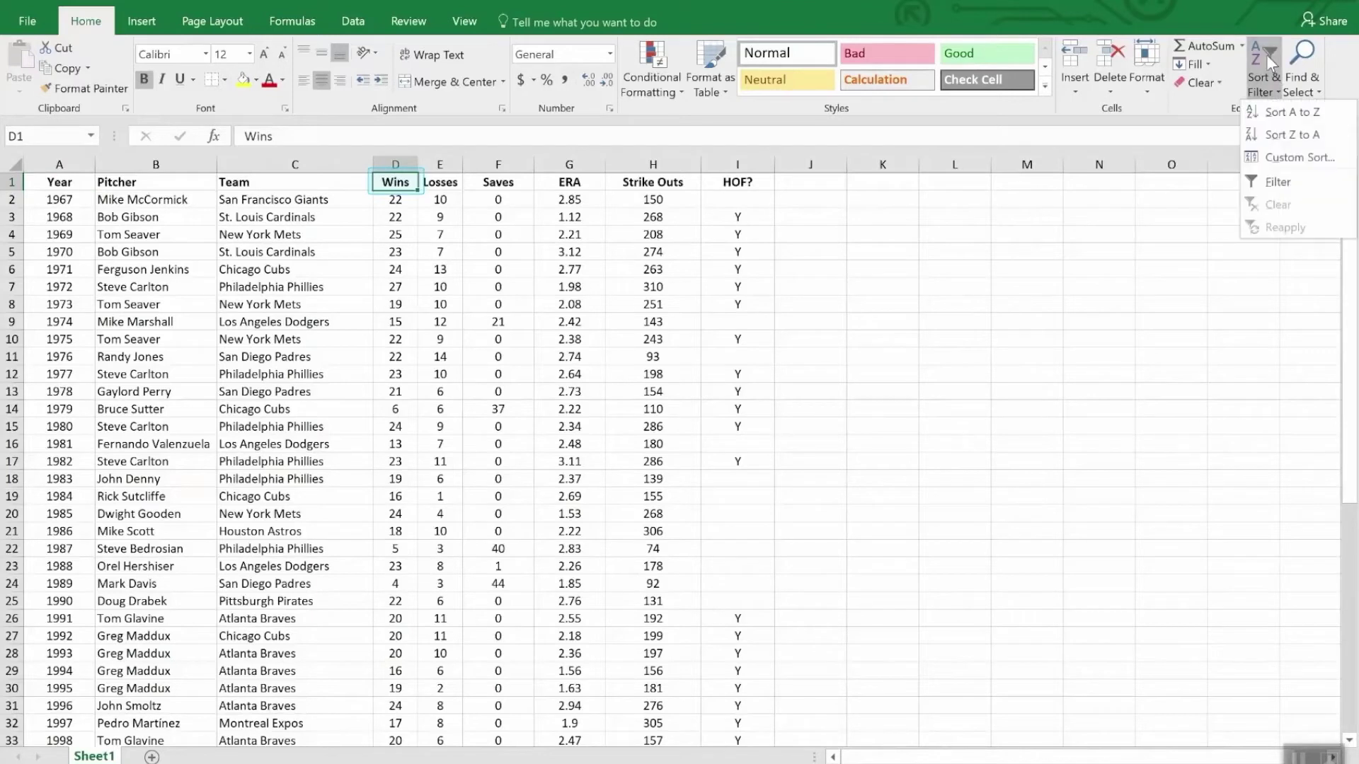
click(1280, 137)
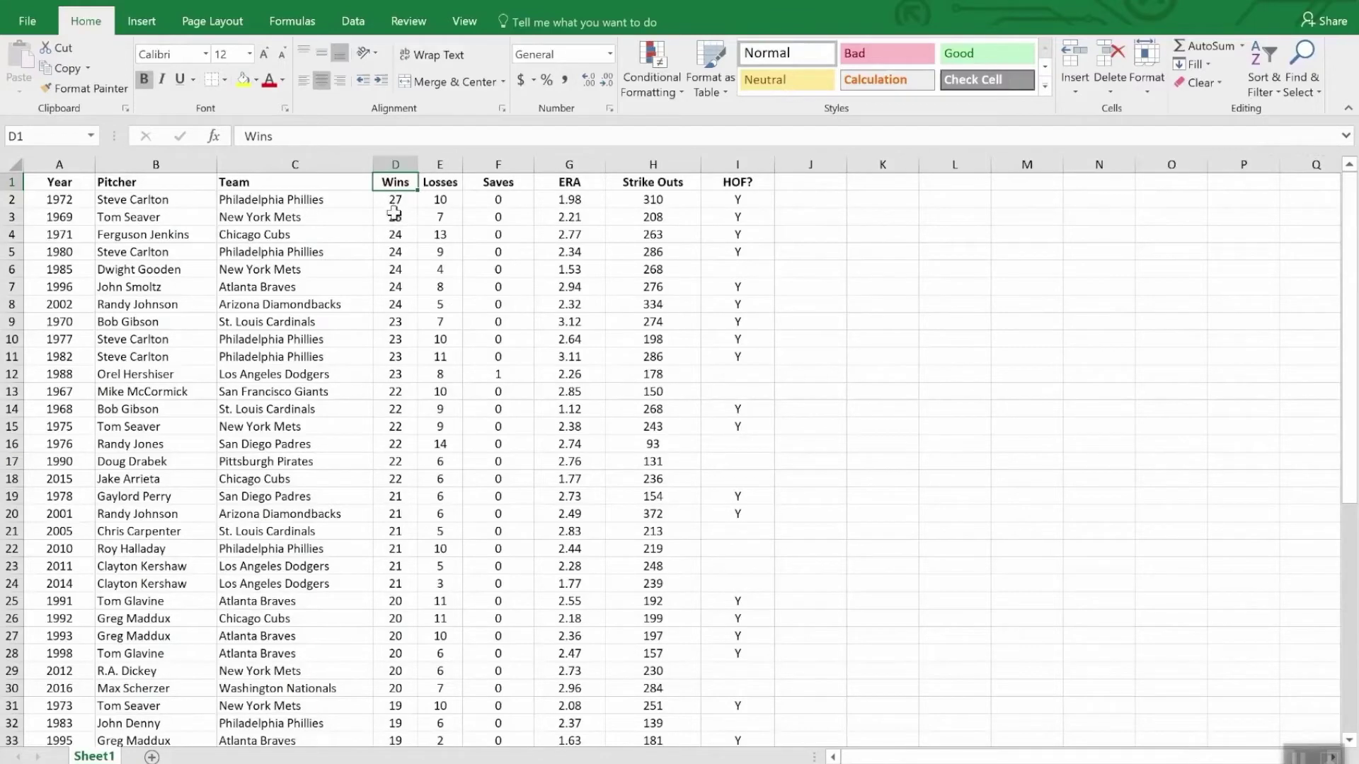
scroll(396, 223, down, 8)
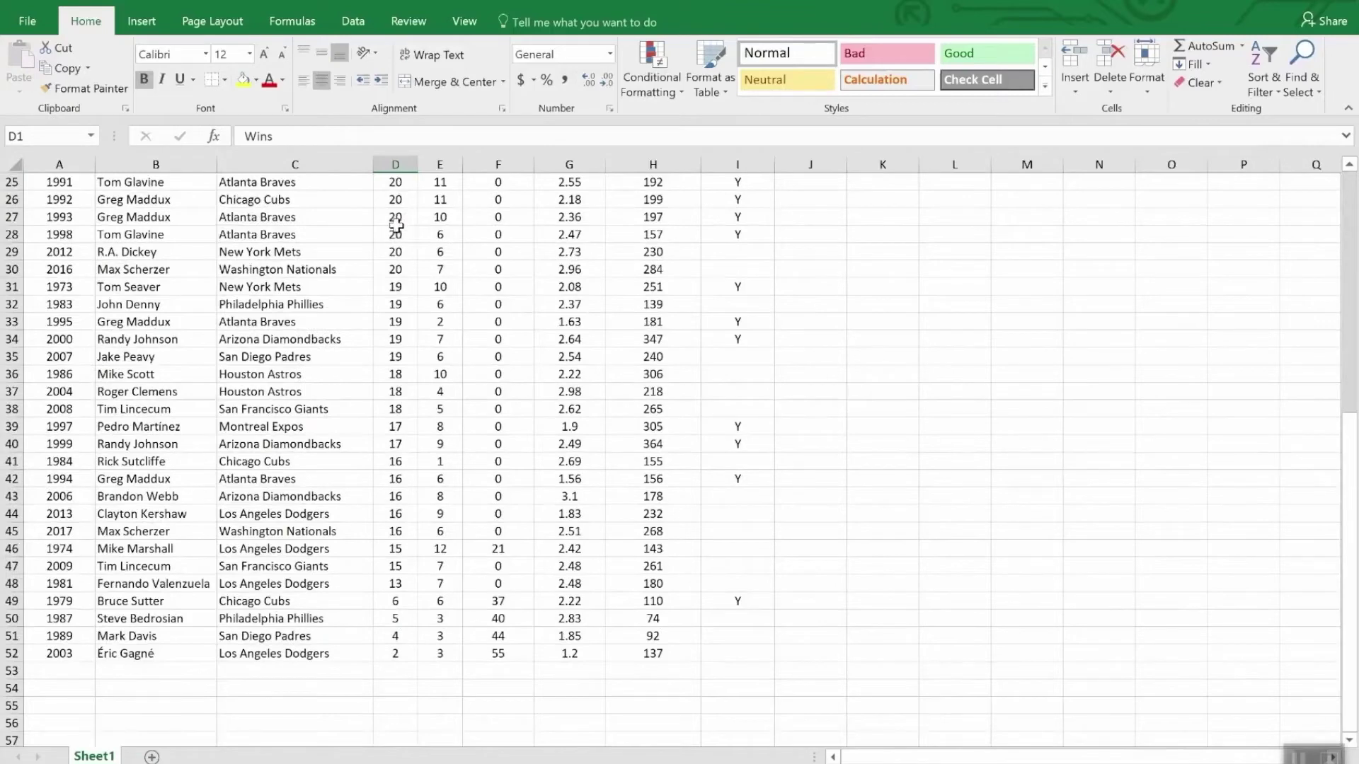
scroll(395, 225, up, 8)
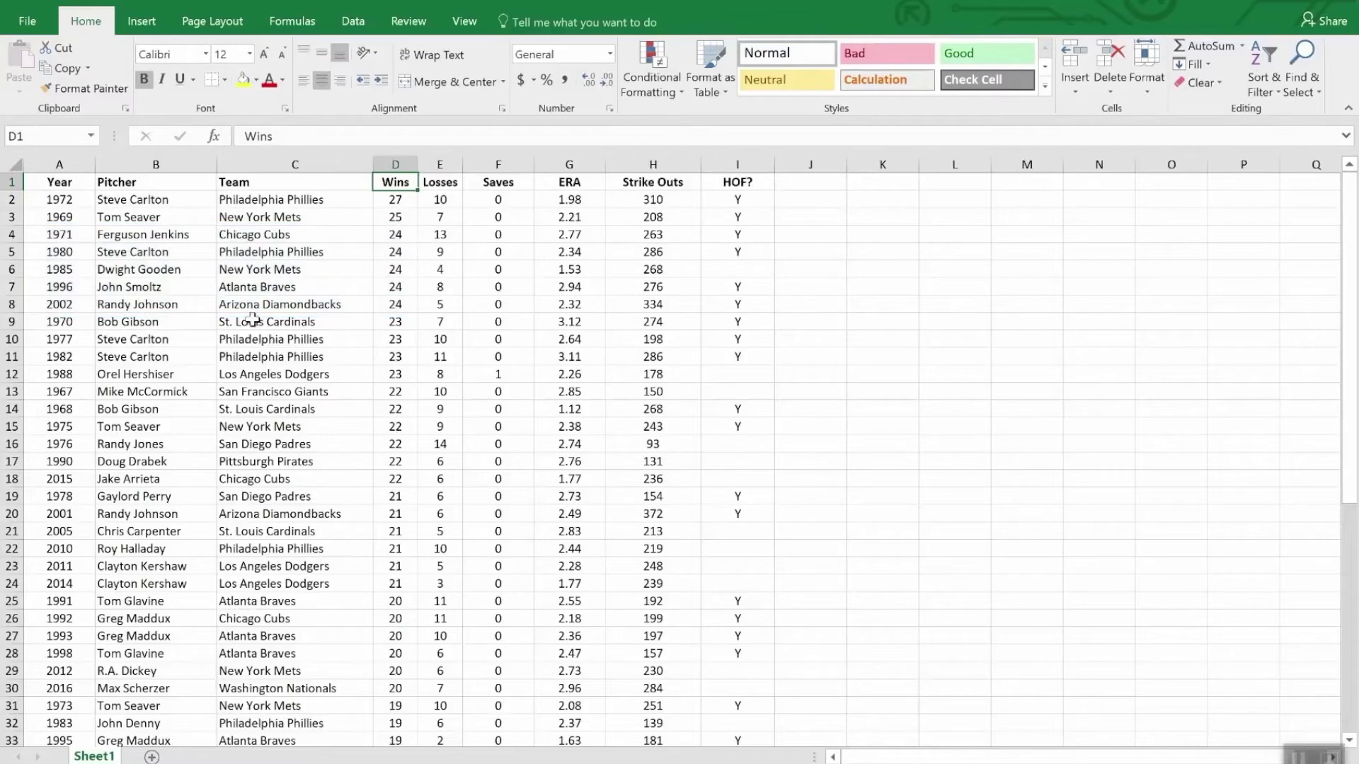
Apply a custom sort by Wins from largest to smallest with an added second level by ERA from smallest to largest.
click(1265, 59)
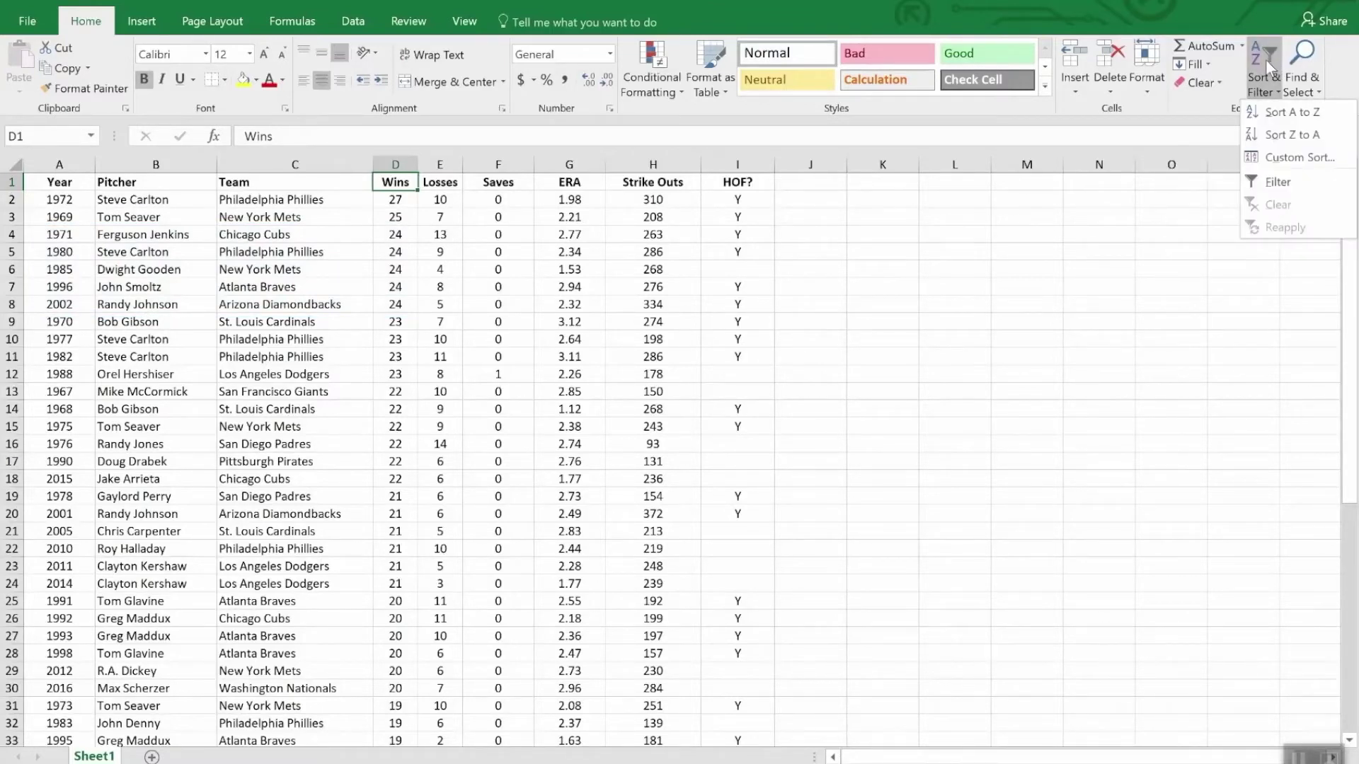
click(1298, 158)
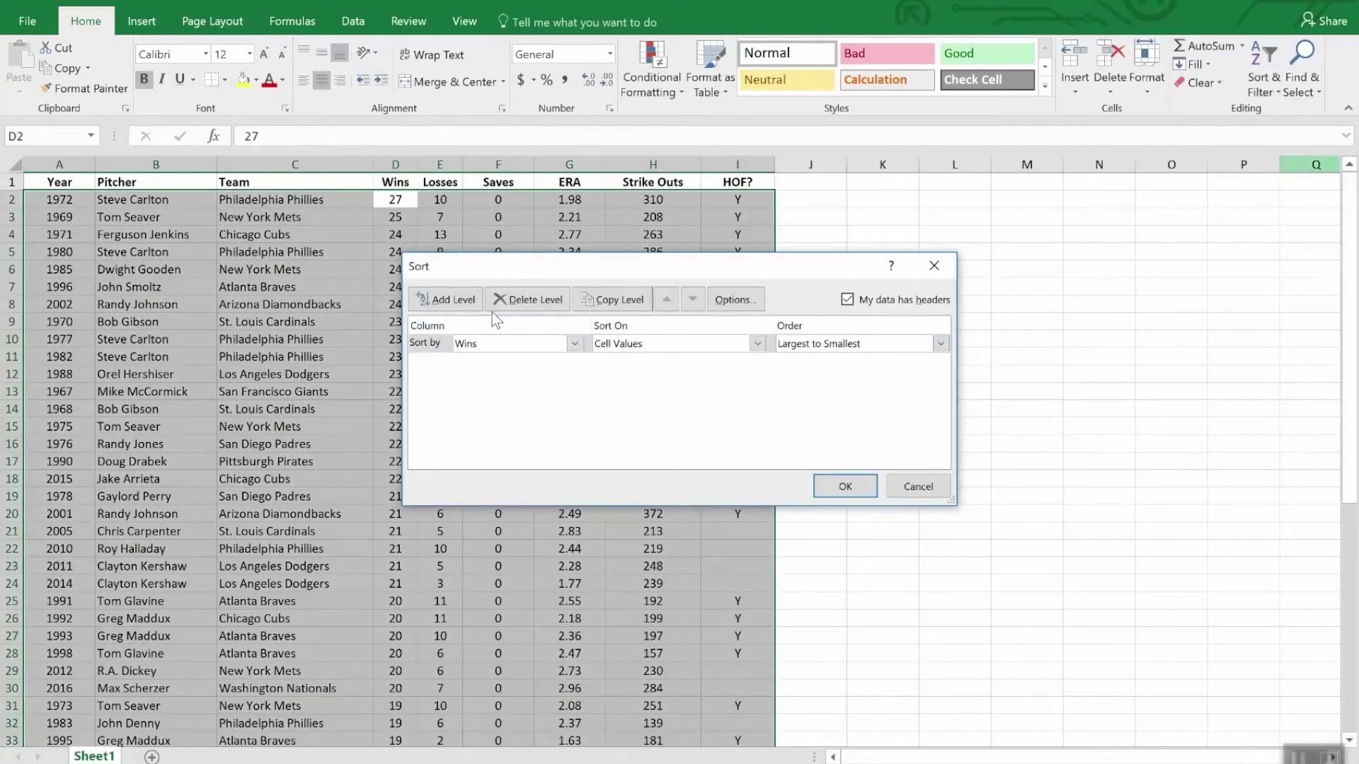
click(446, 299)
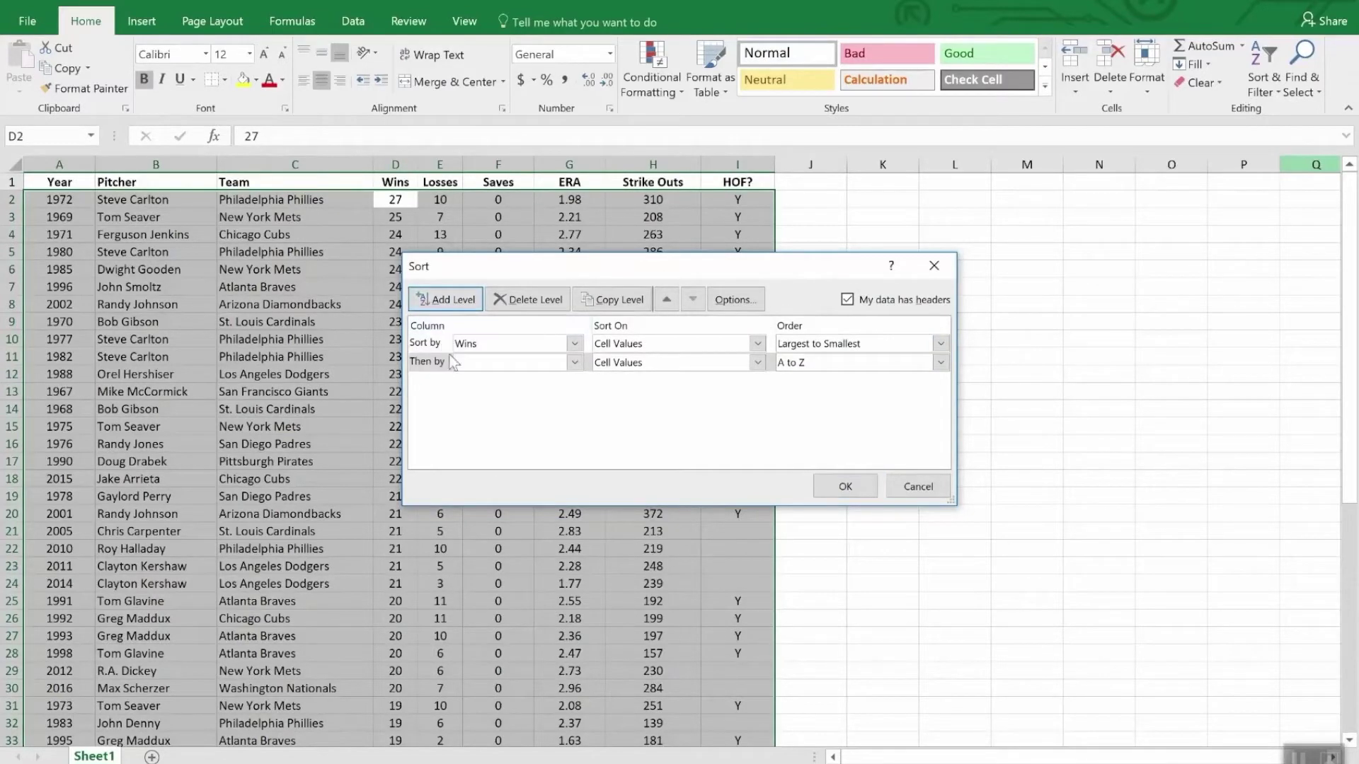
click(575, 363)
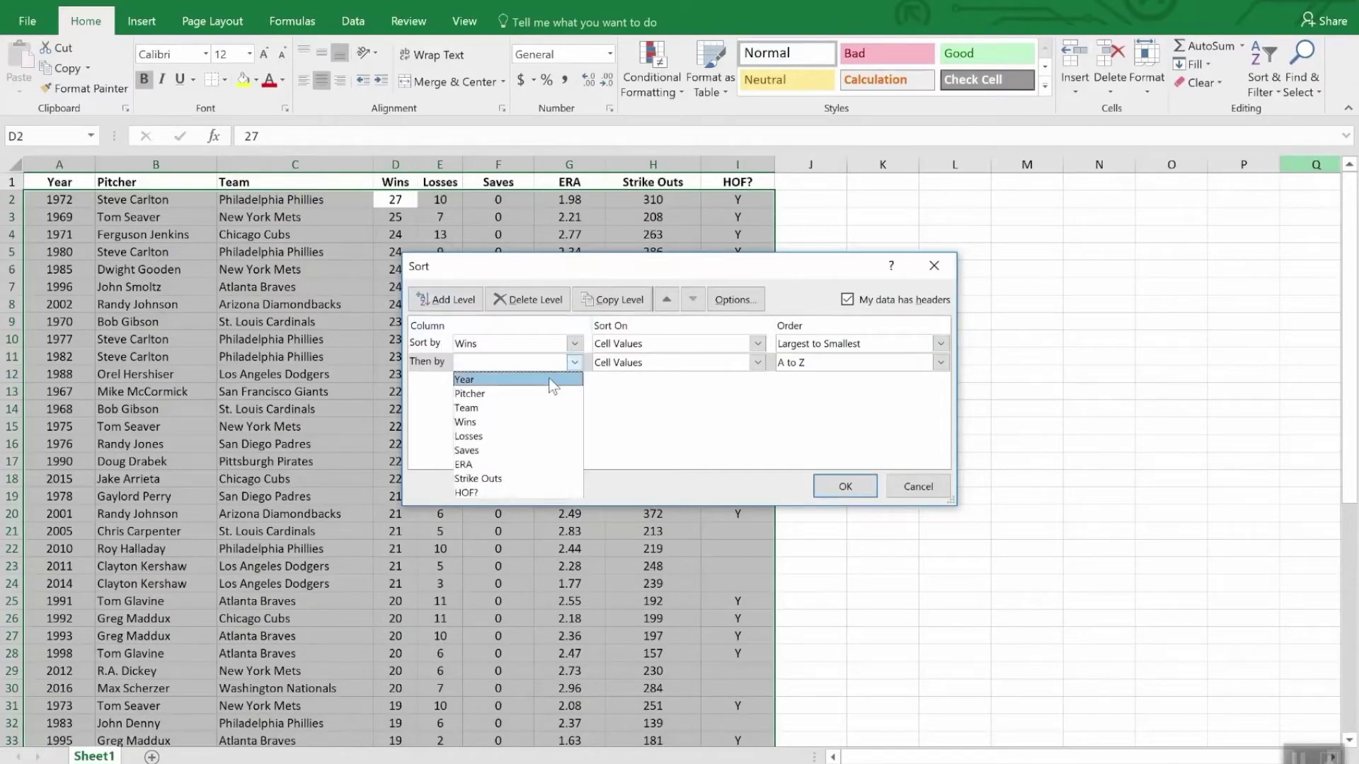
click(537, 465)
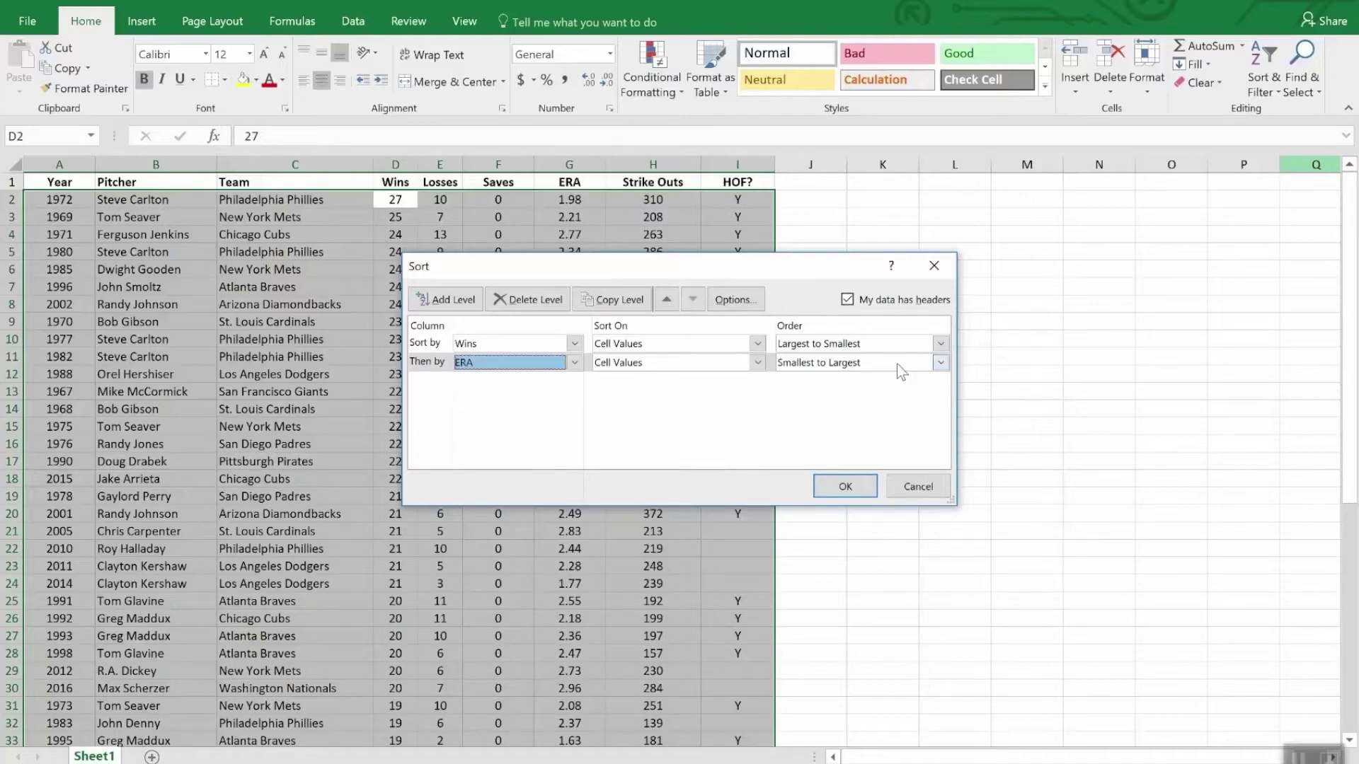
click(845, 487)
key(Up)
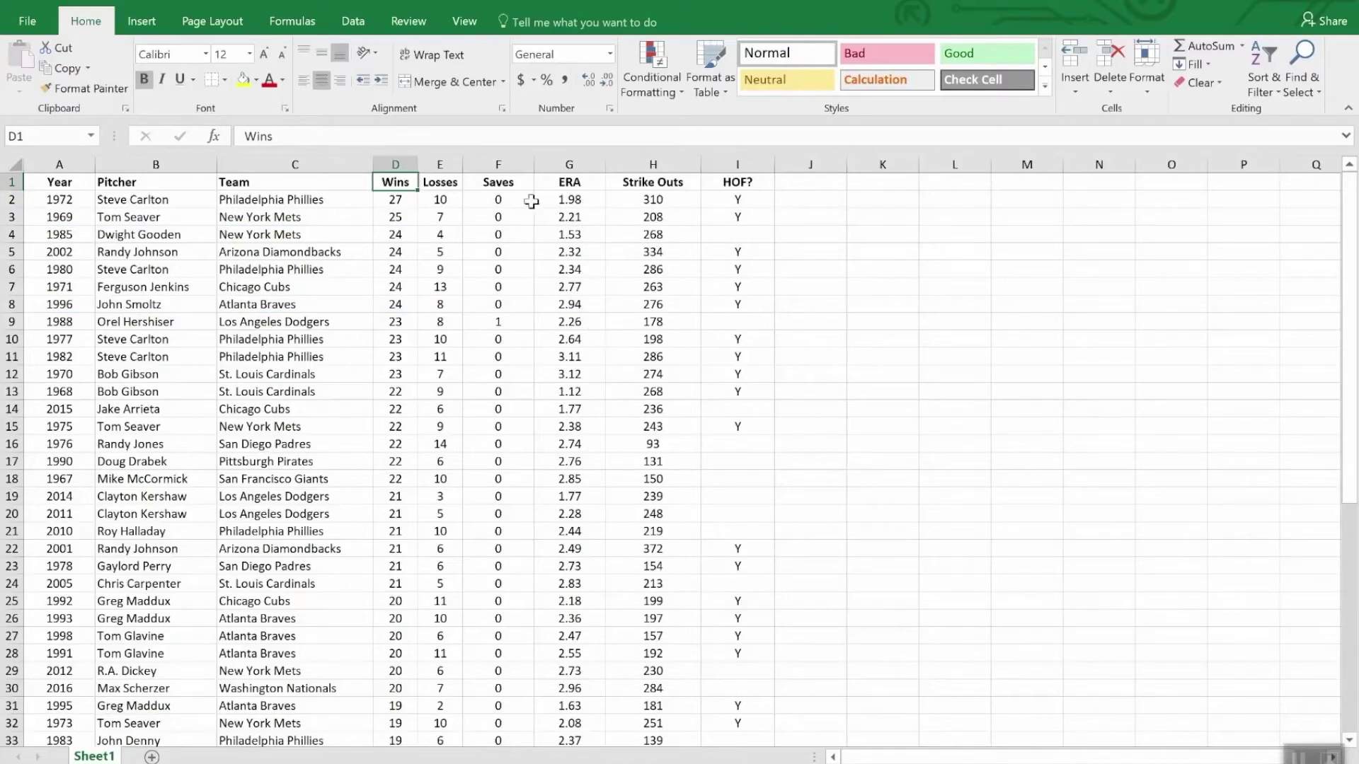
Turn on filtering for the table headers and filter the HOF? column to show only the Y rows.
click(509, 186)
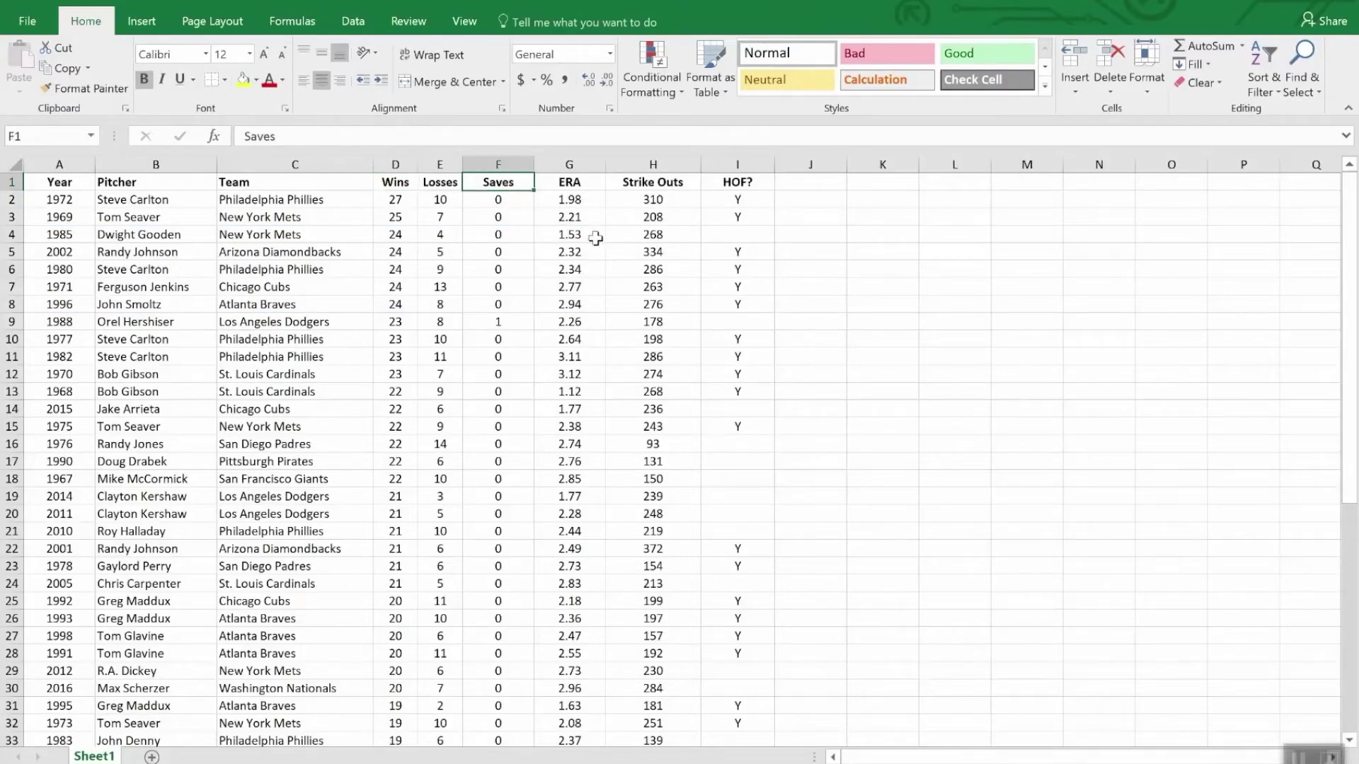
click(1260, 59)
click(1279, 185)
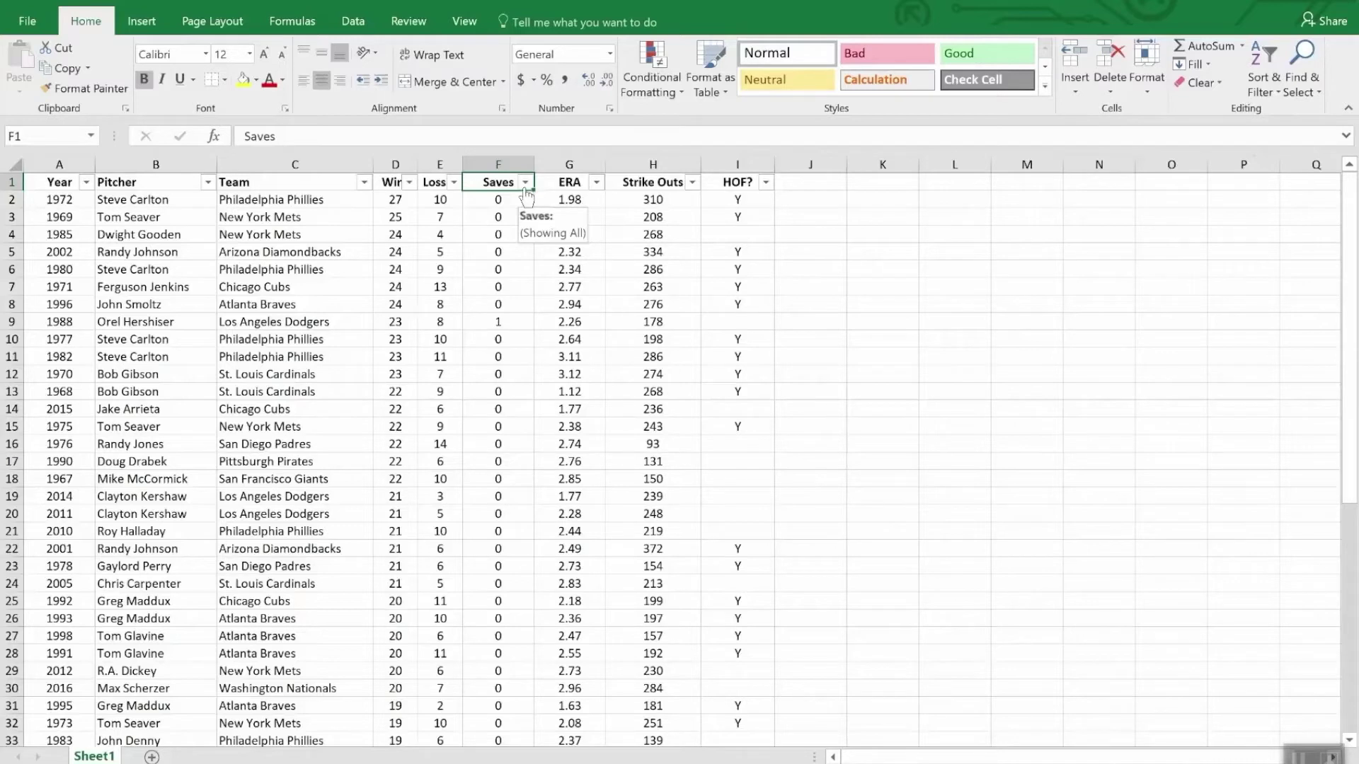
click(766, 183)
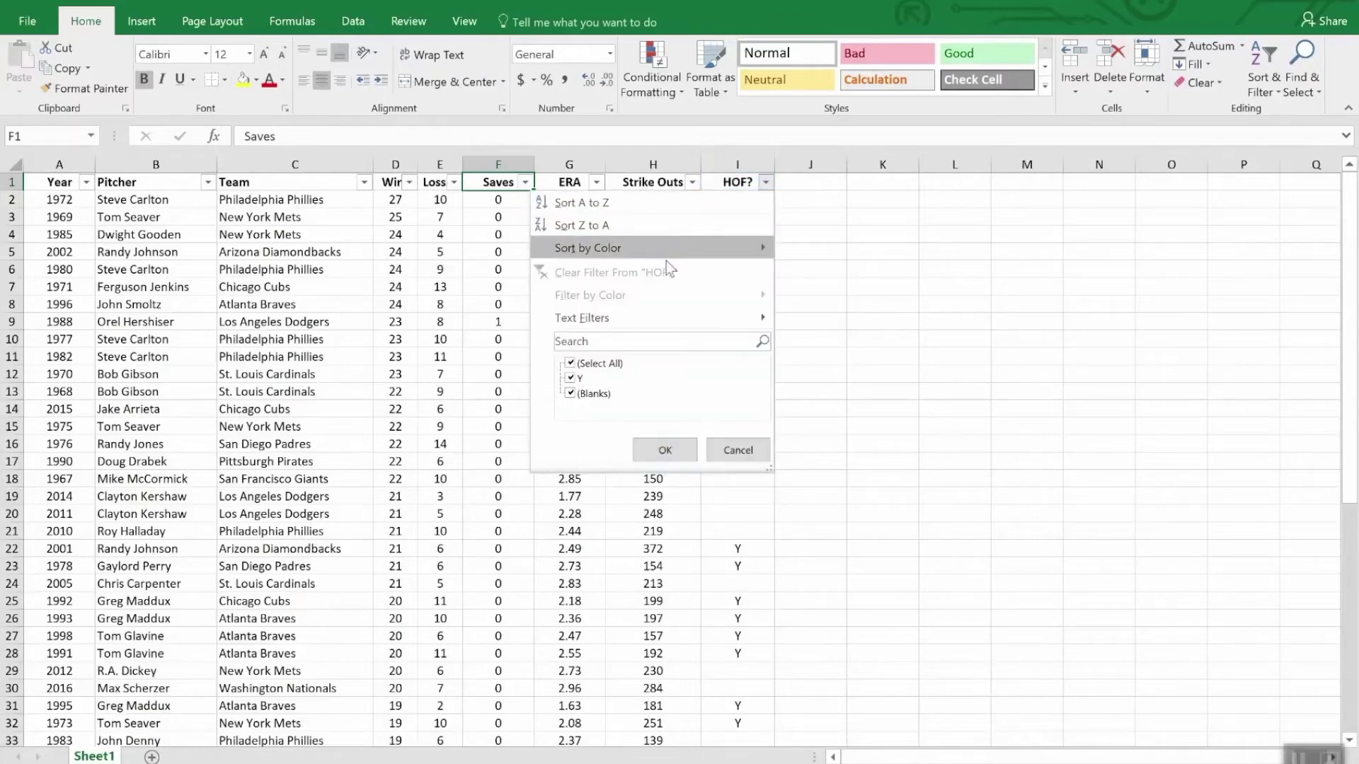
click(571, 363)
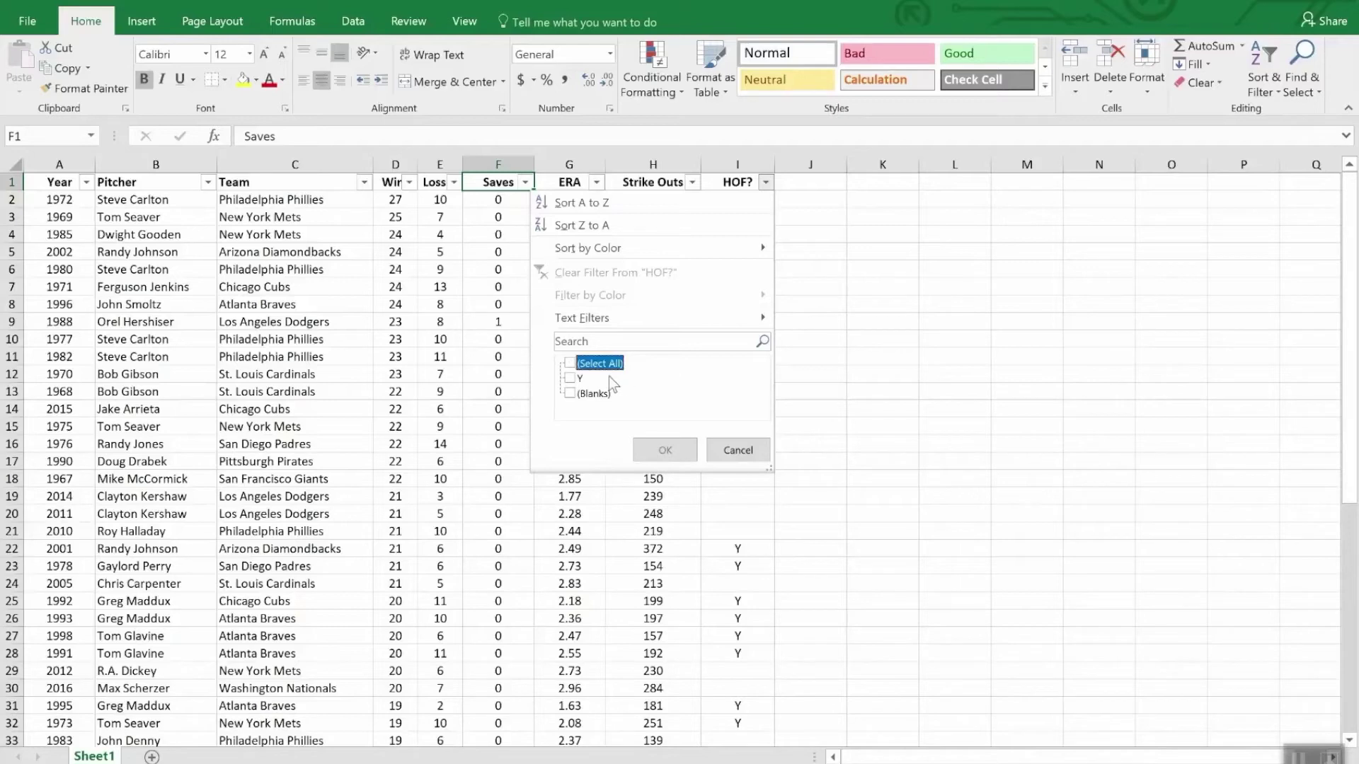
click(575, 379)
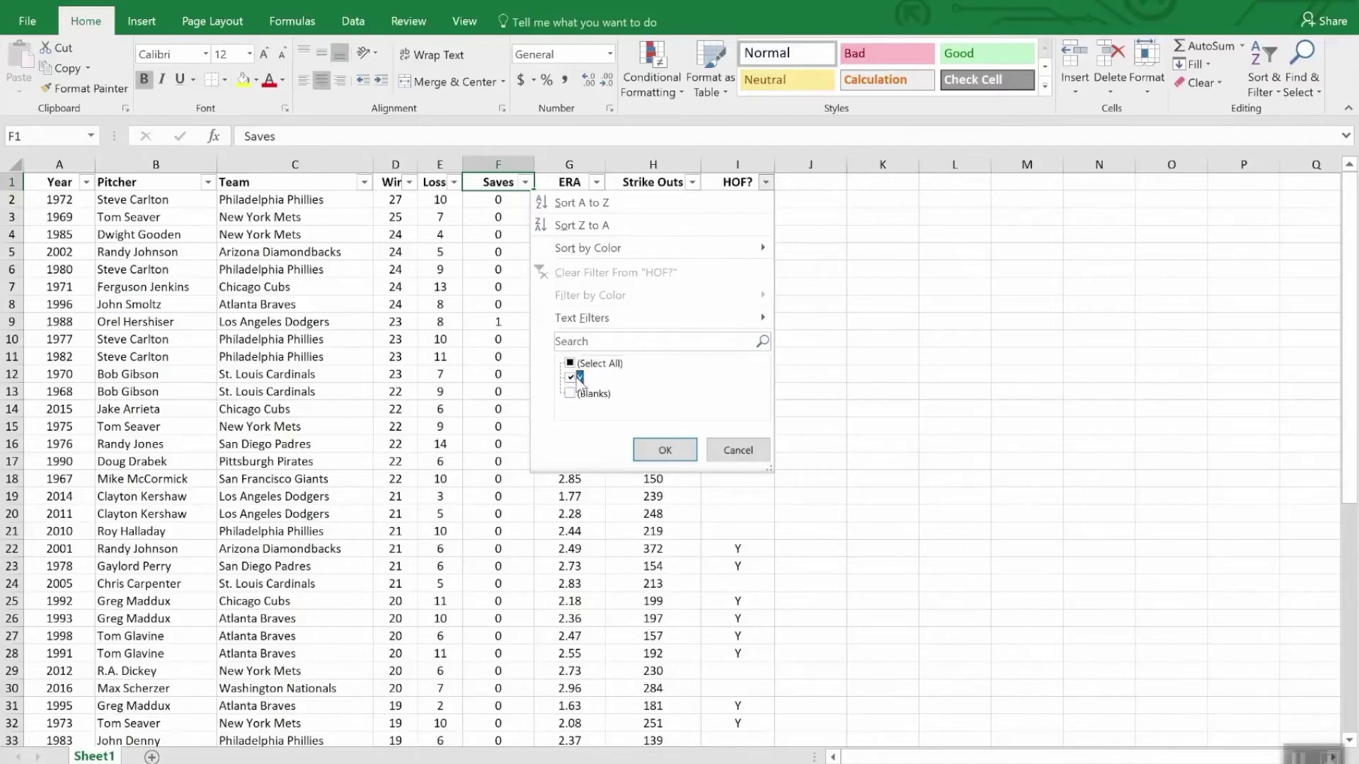
click(665, 450)
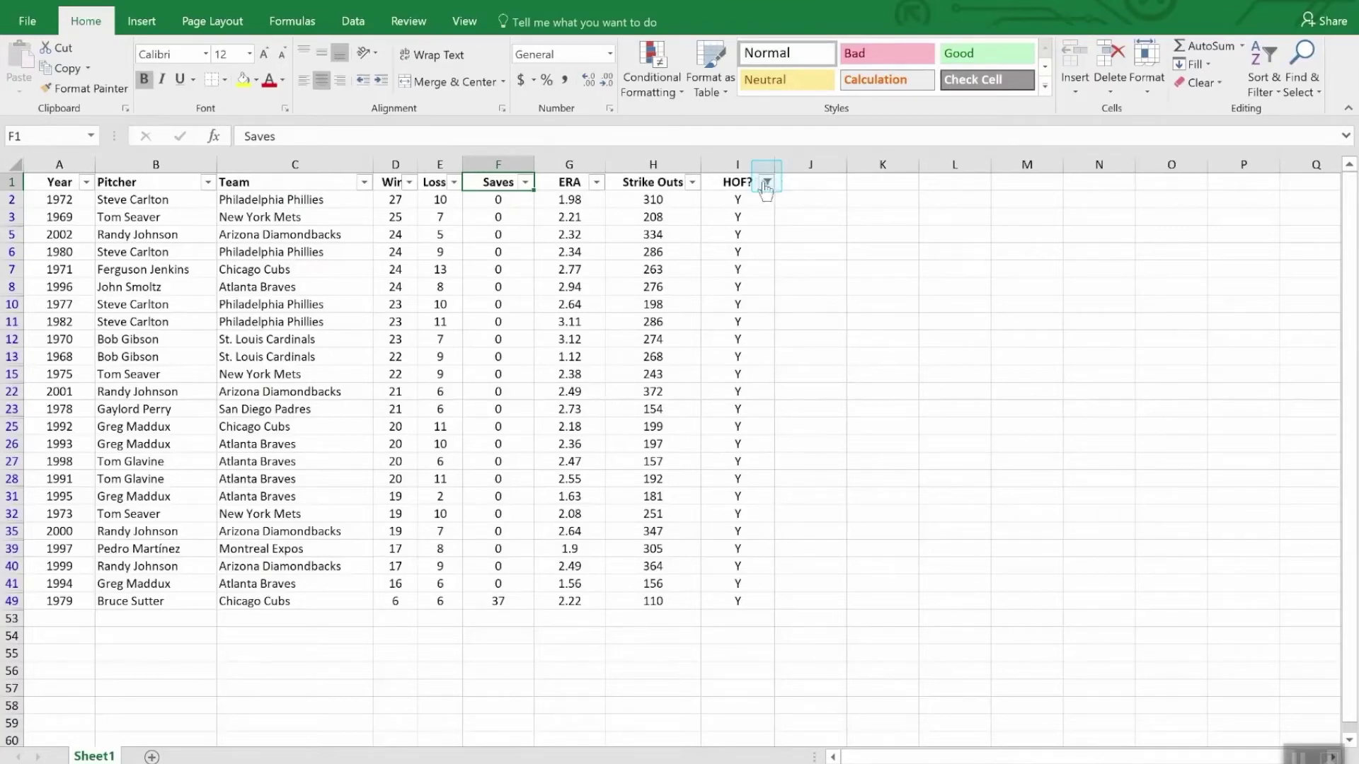
mouse_move(767, 189)
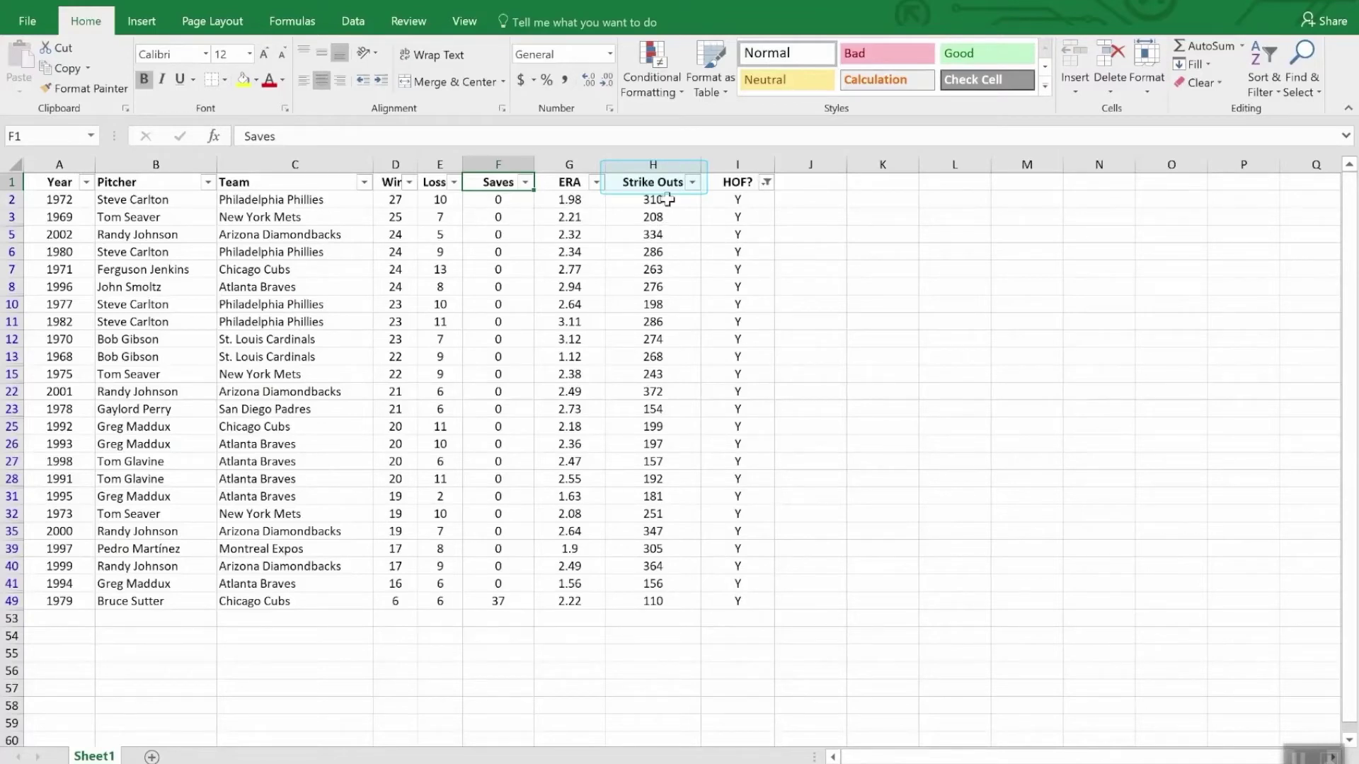
Sort the filtered pitcher rows by Strike Outs from largest to smallest.
click(694, 183)
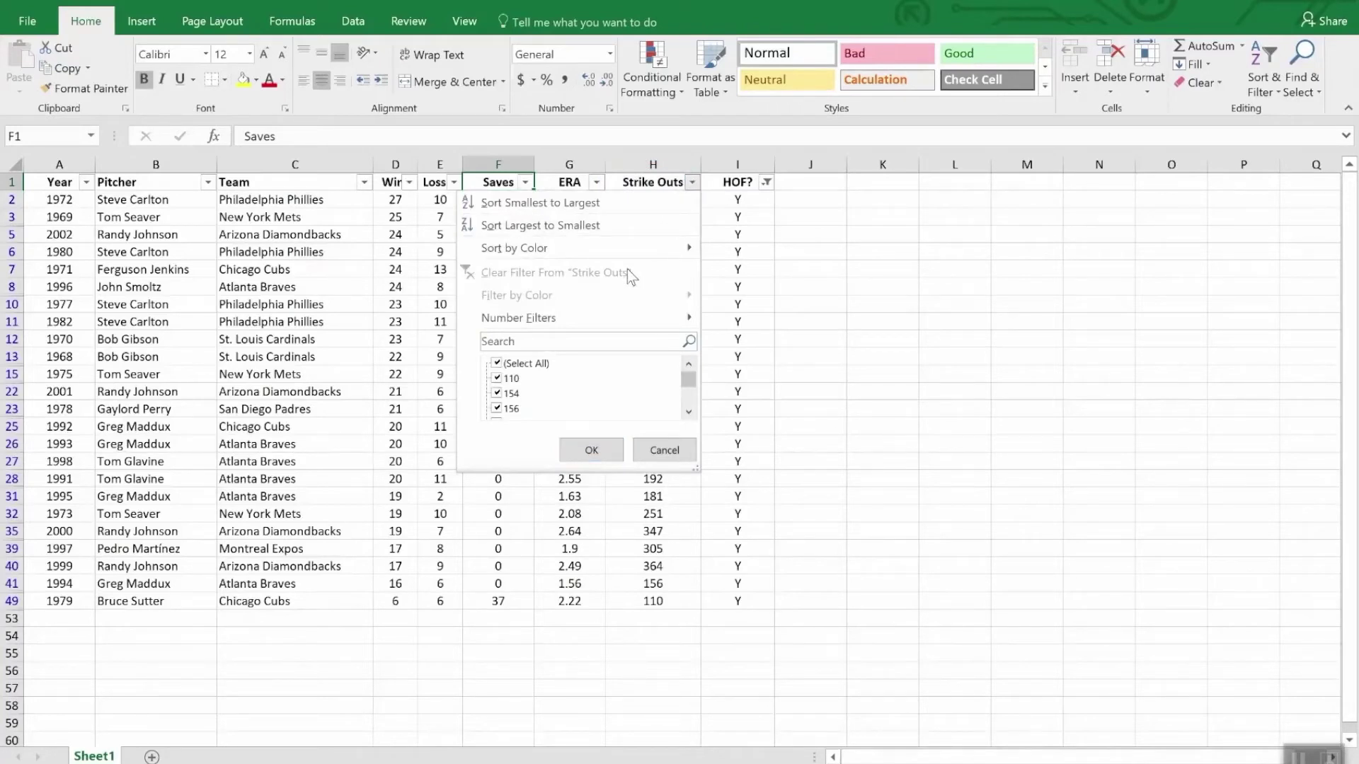
click(612, 227)
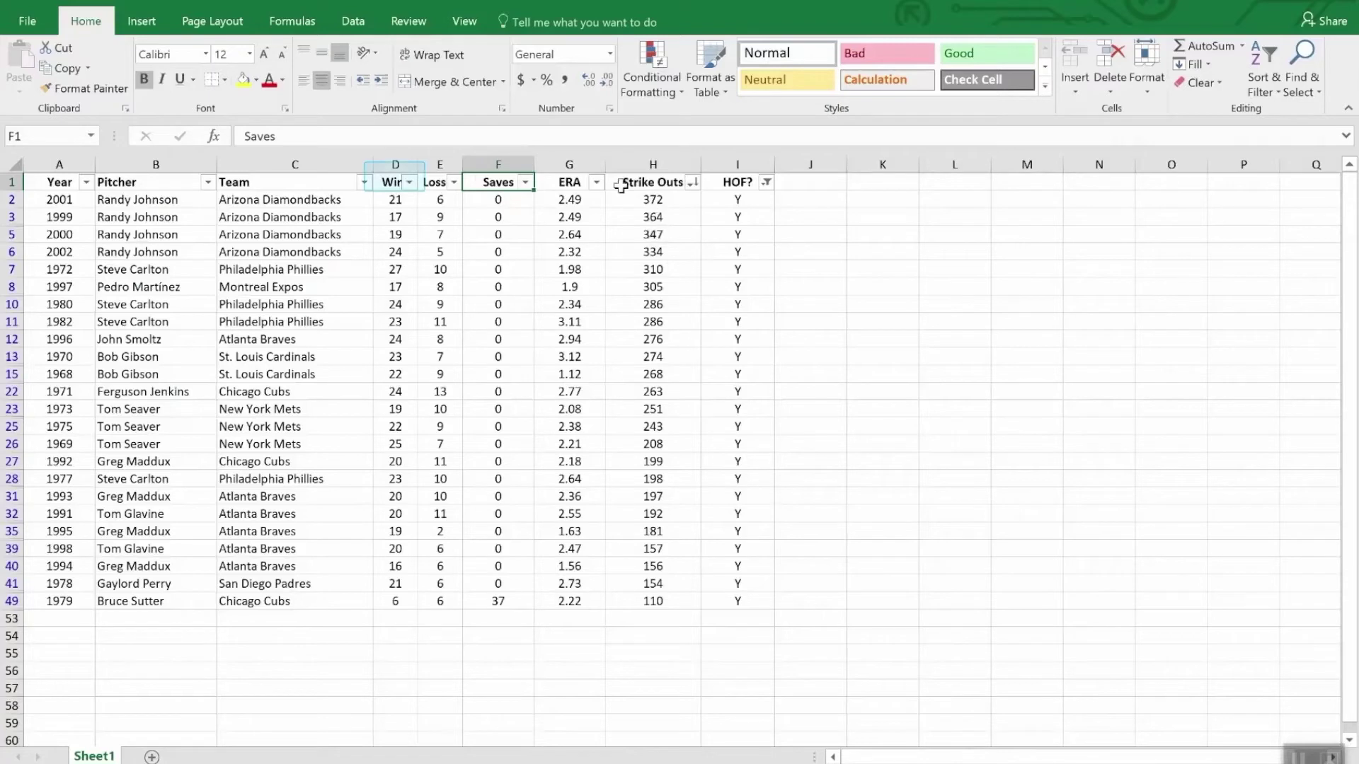
Filter the Wins column with a number filter to show only rows with fewer than 20 wins.
click(409, 182)
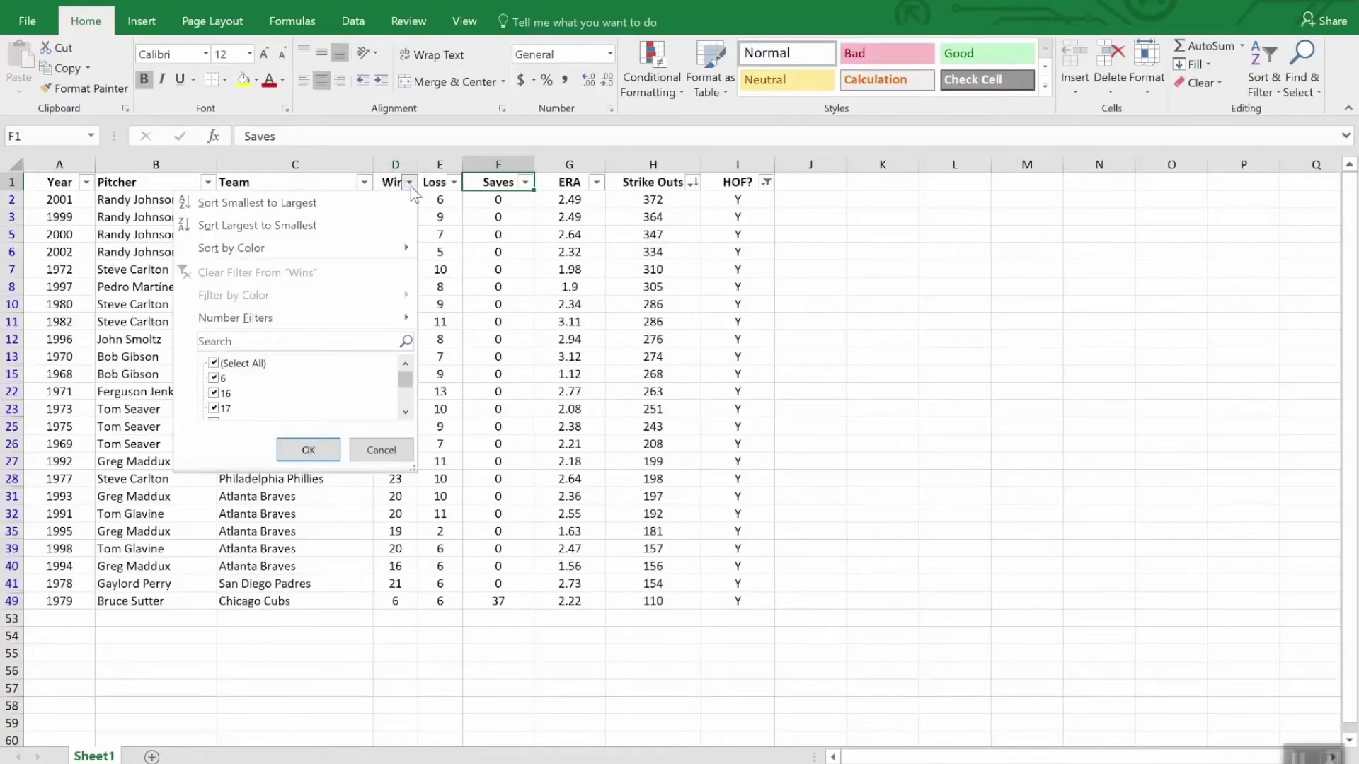
mouse_move(364, 317)
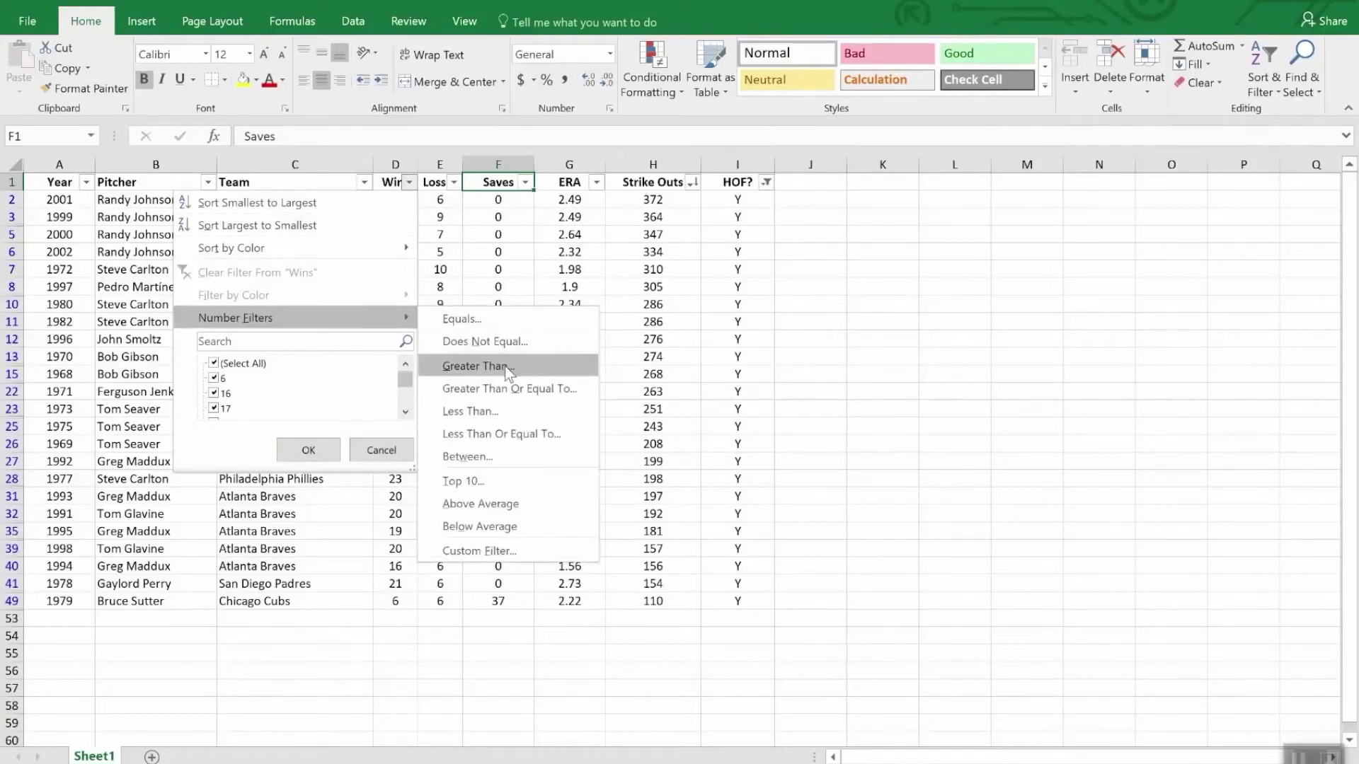
click(507, 418)
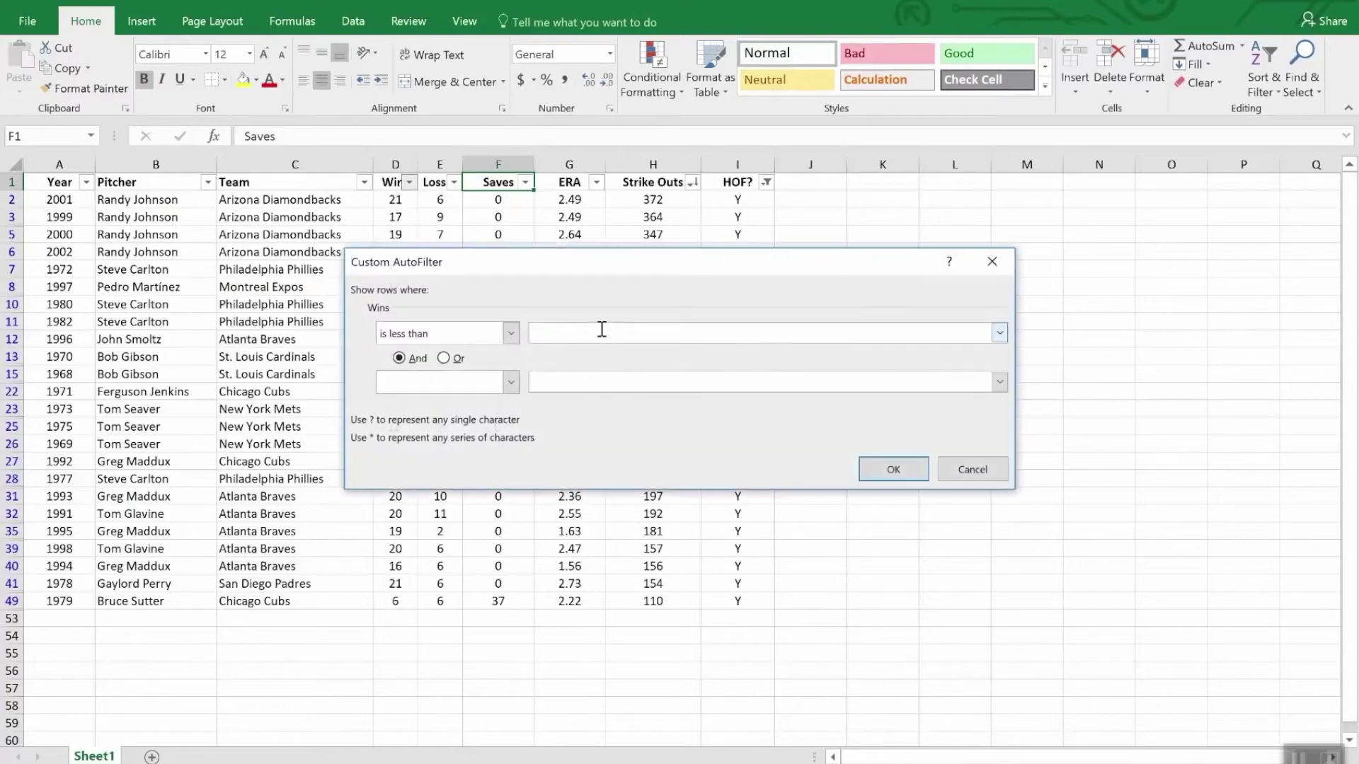
text(20)
click(893, 469)
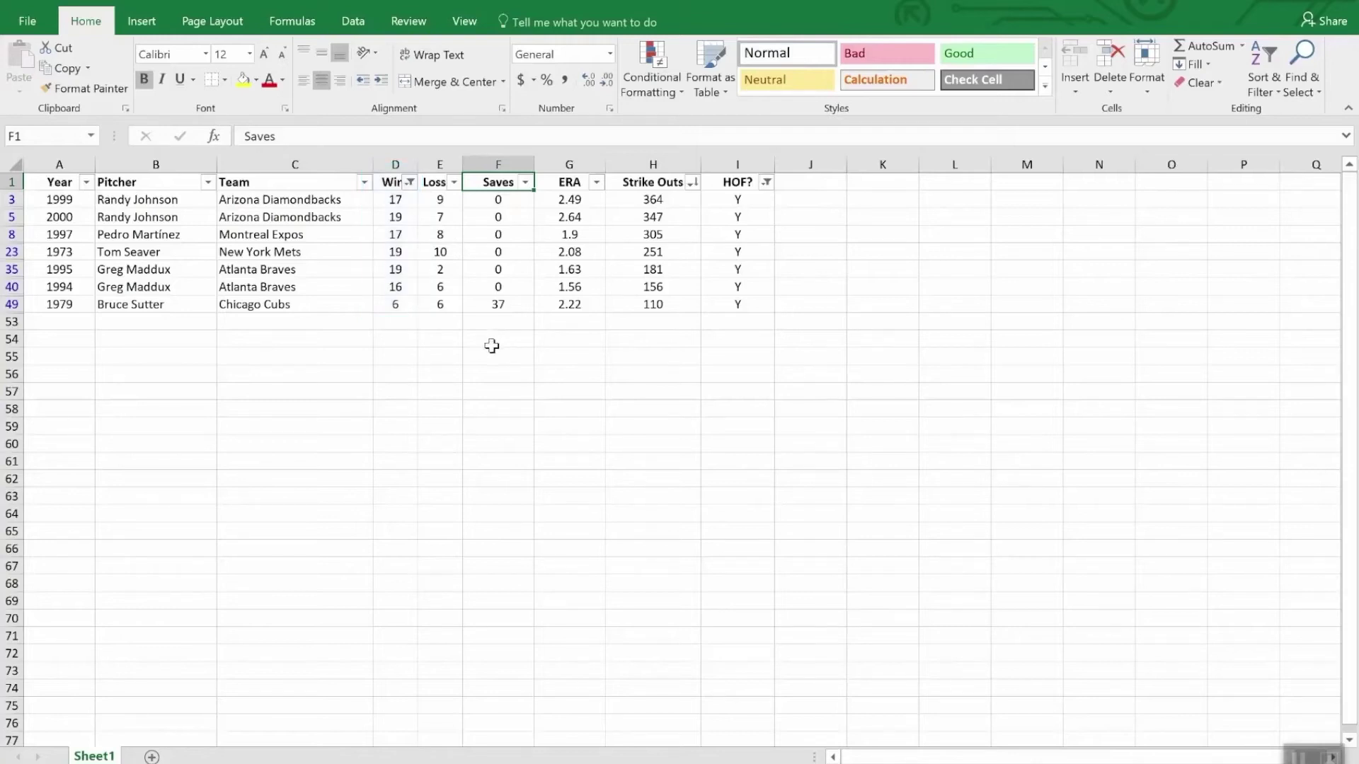
Add an AutoSum total of the filtered Strike Outs values in cell H53.
click(646, 322)
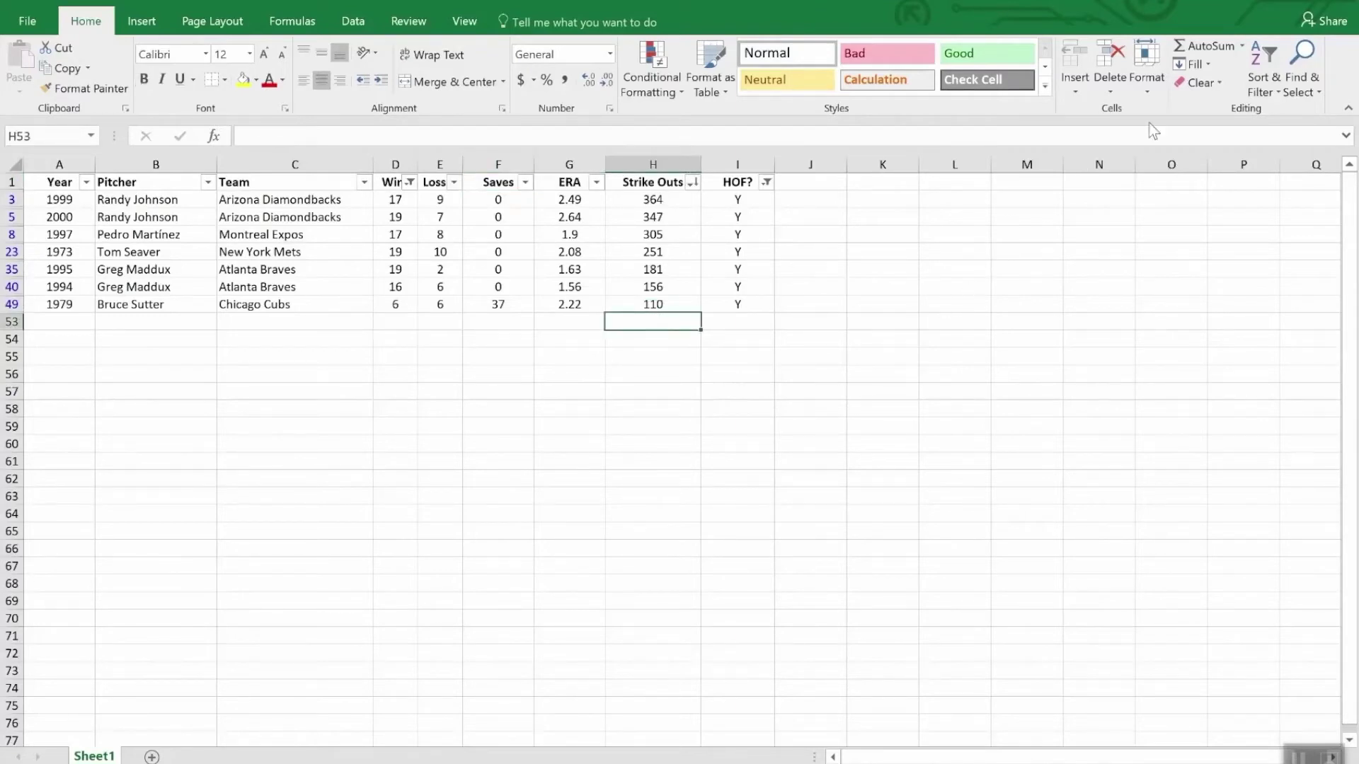
click(1208, 48)
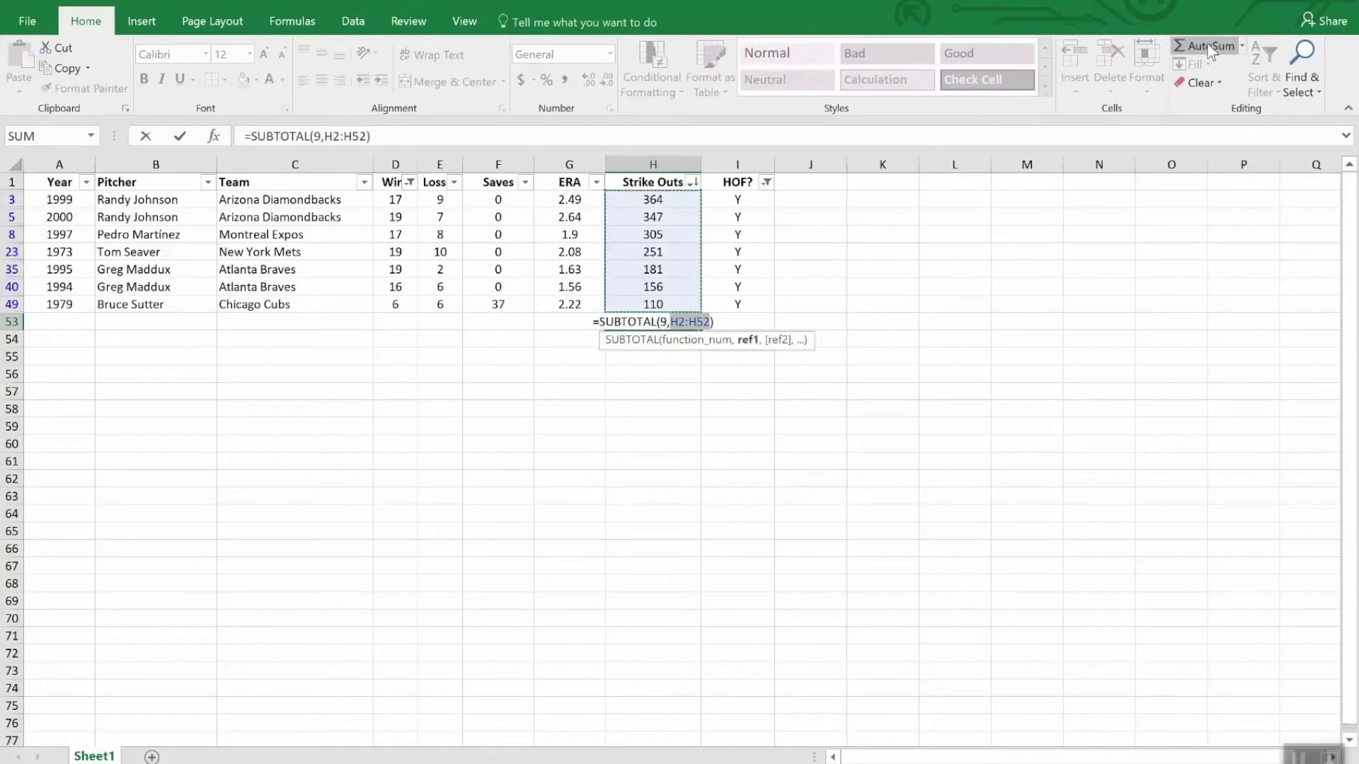
key(Return)
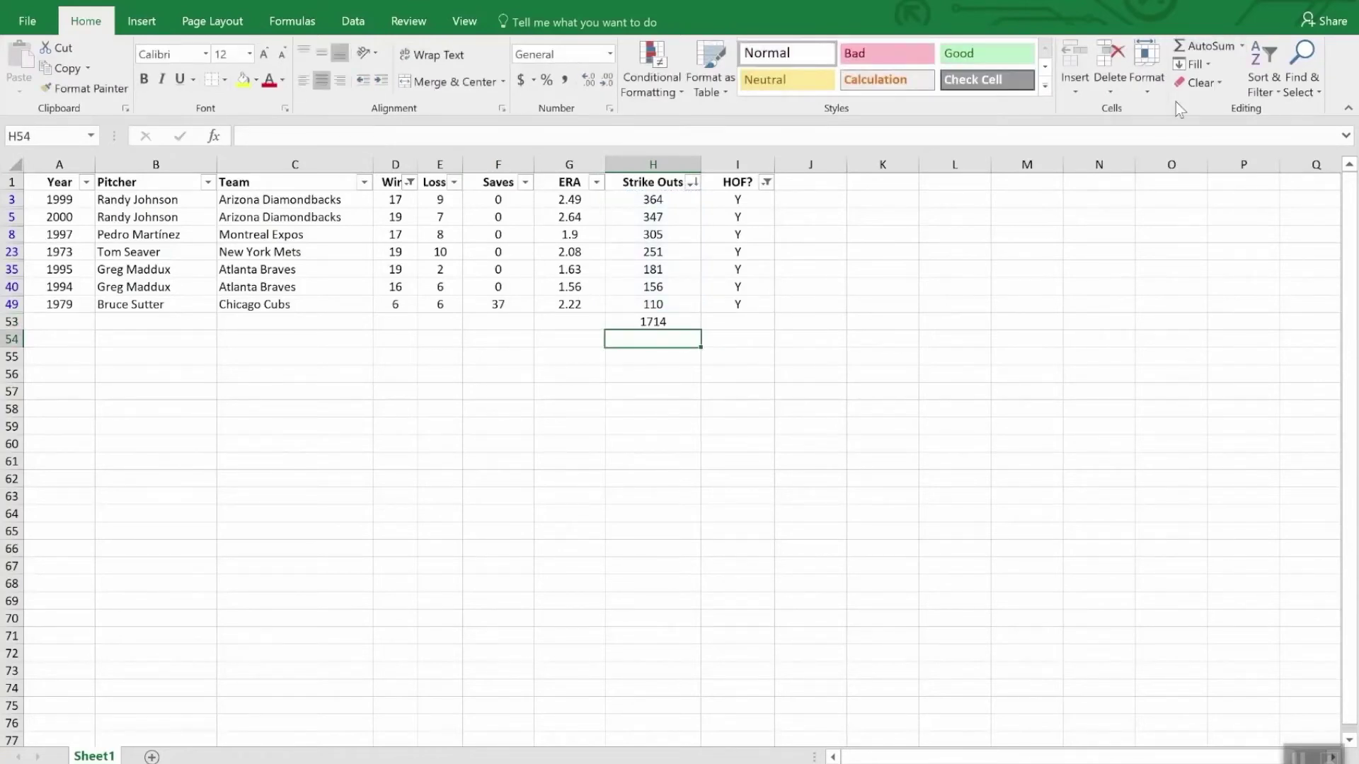
Clear the filters from the HOF? and Wins columns and check the total formula below the Strike Outs column.
click(767, 182)
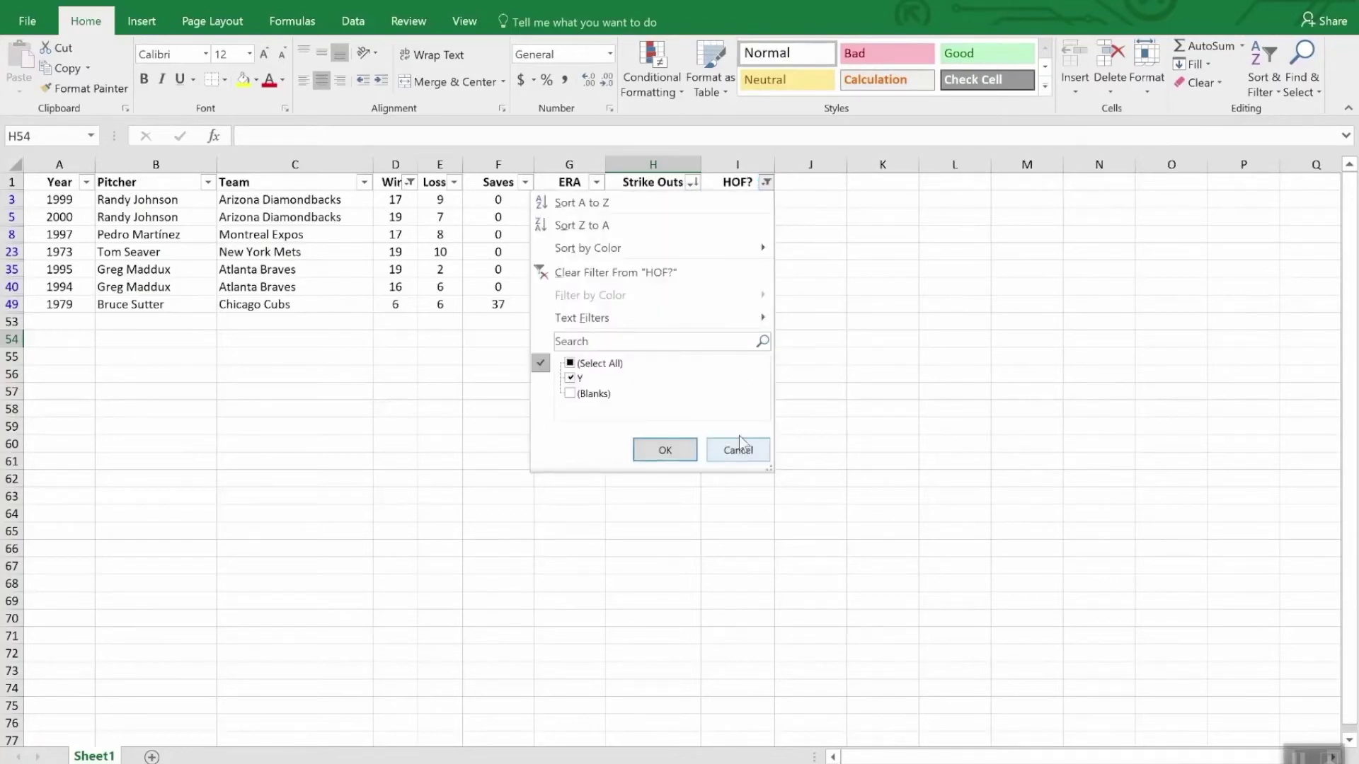
key(Escape)
key(ctrl+z)
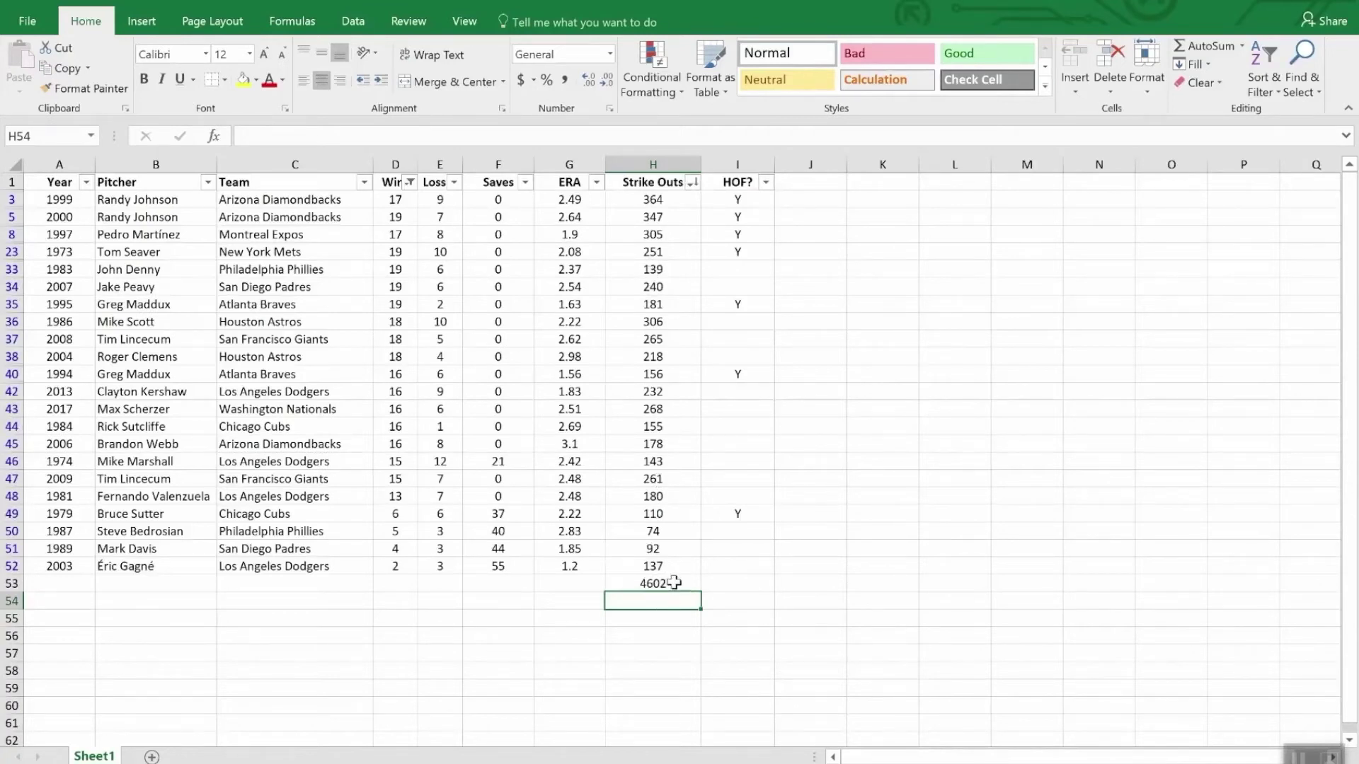
click(411, 183)
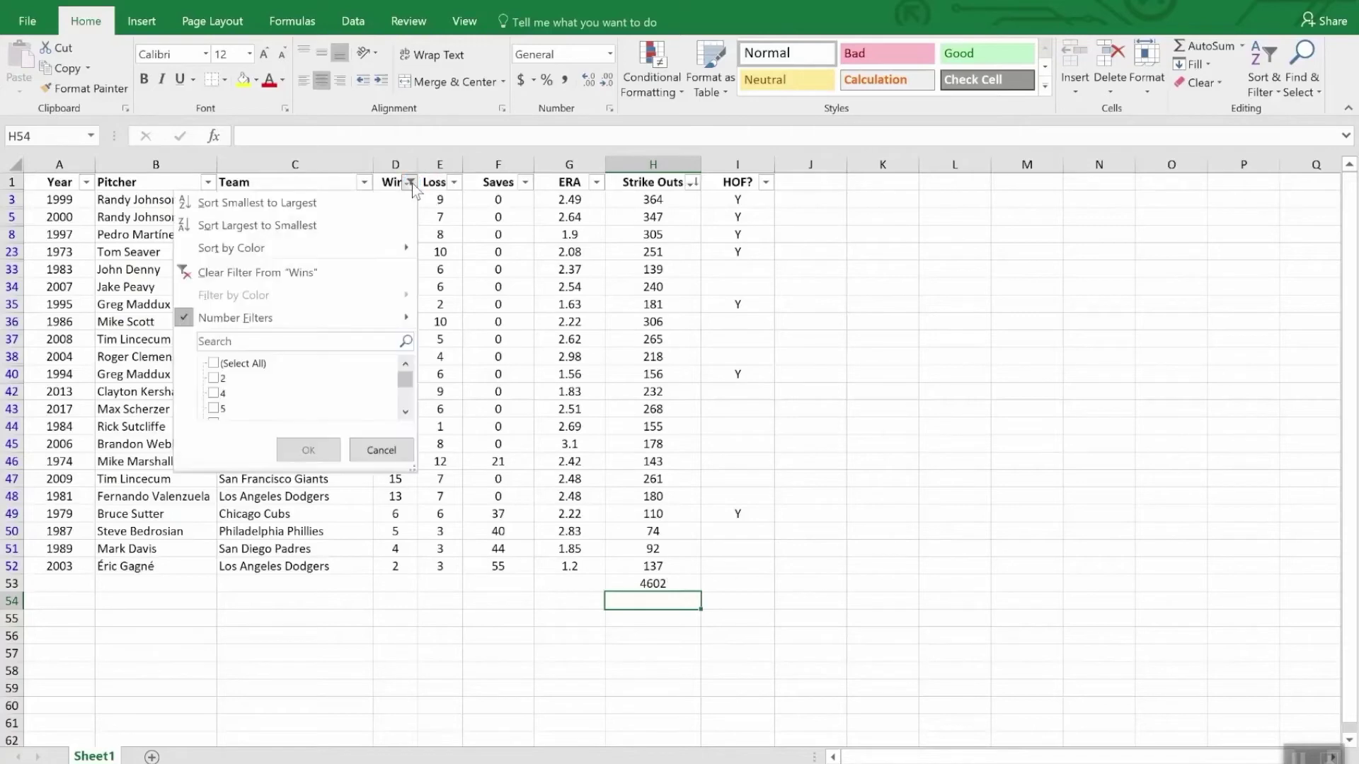
click(289, 280)
scroll(698, 510, down, 3)
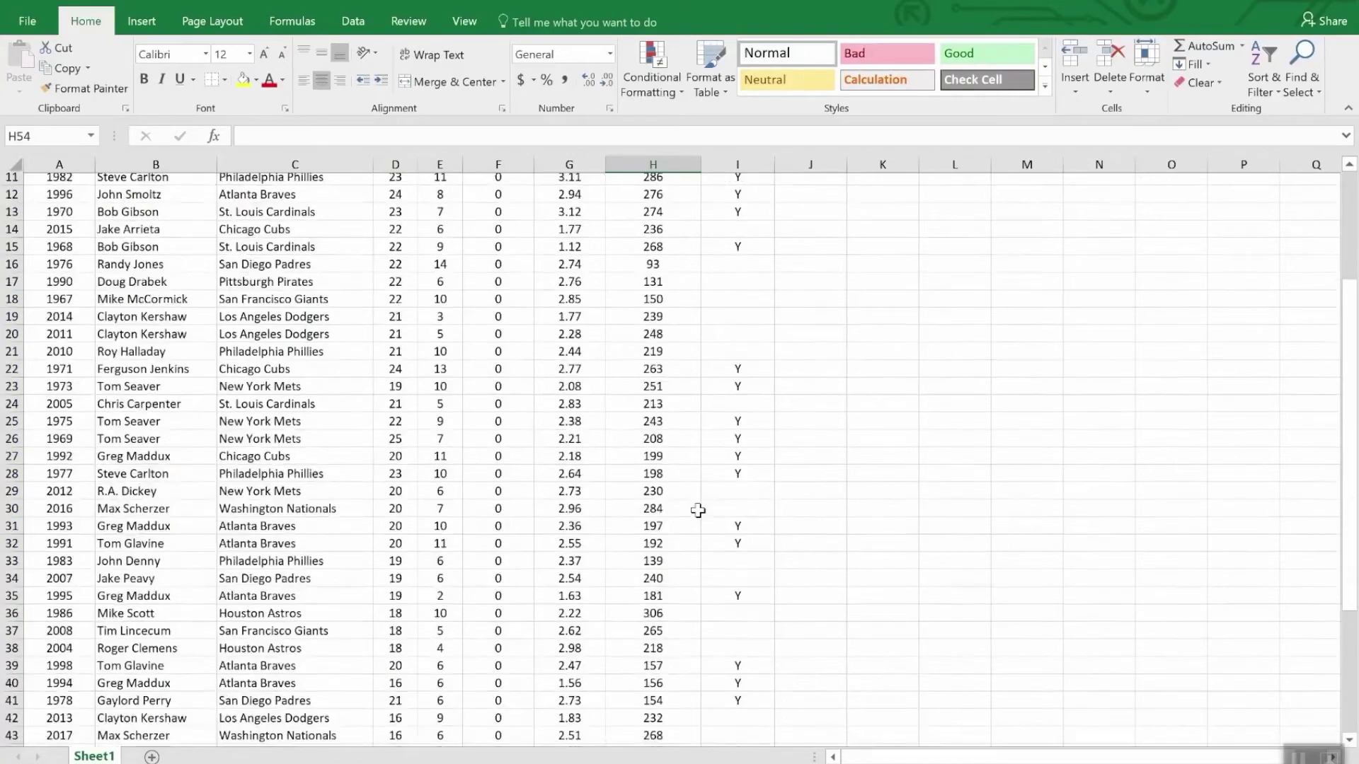
scroll(698, 511, down, 9)
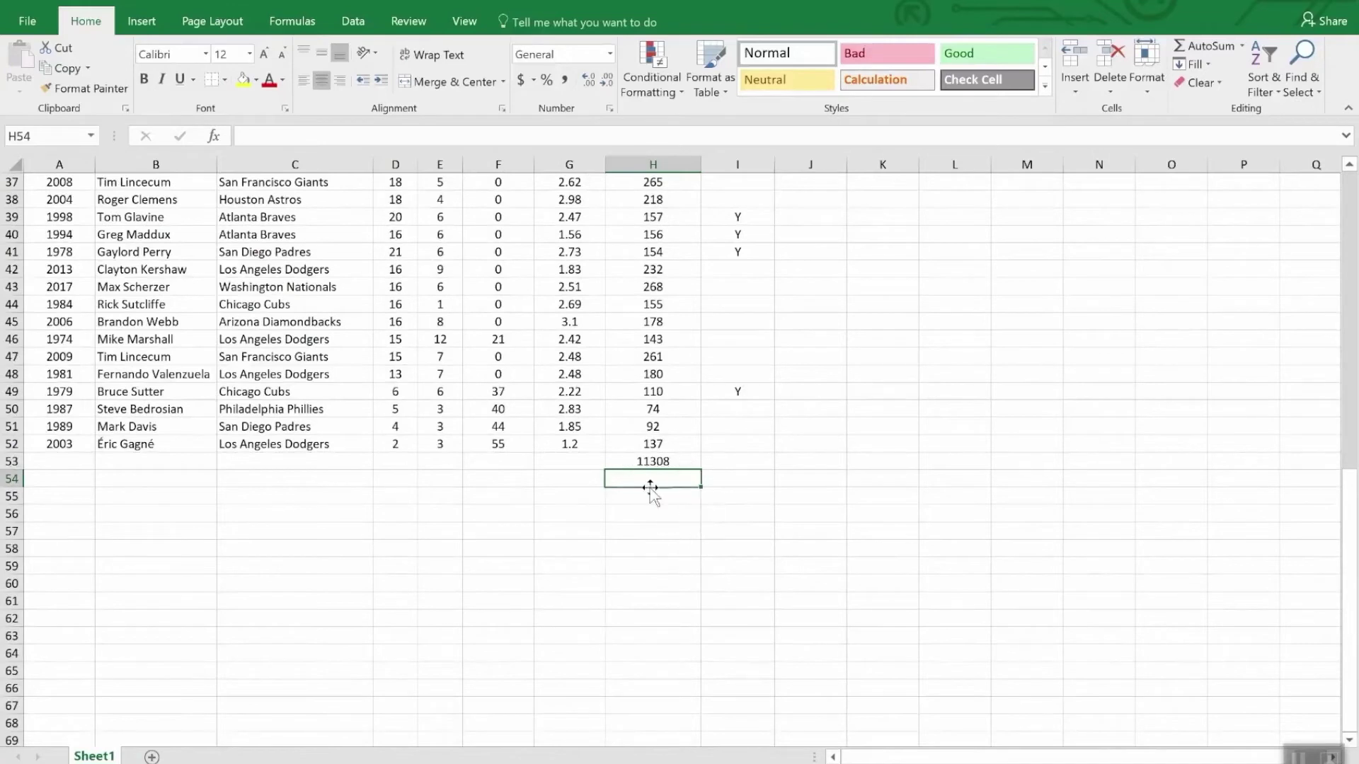
click(684, 462)
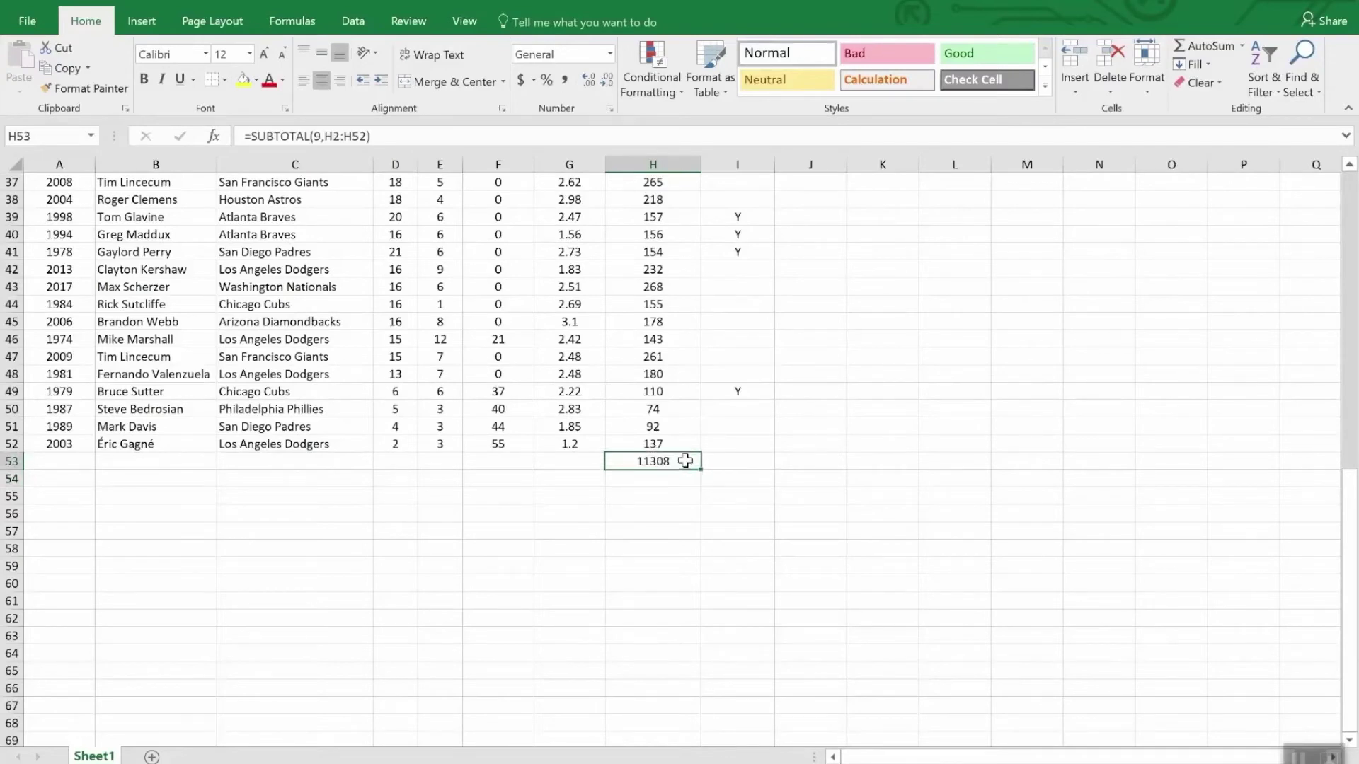
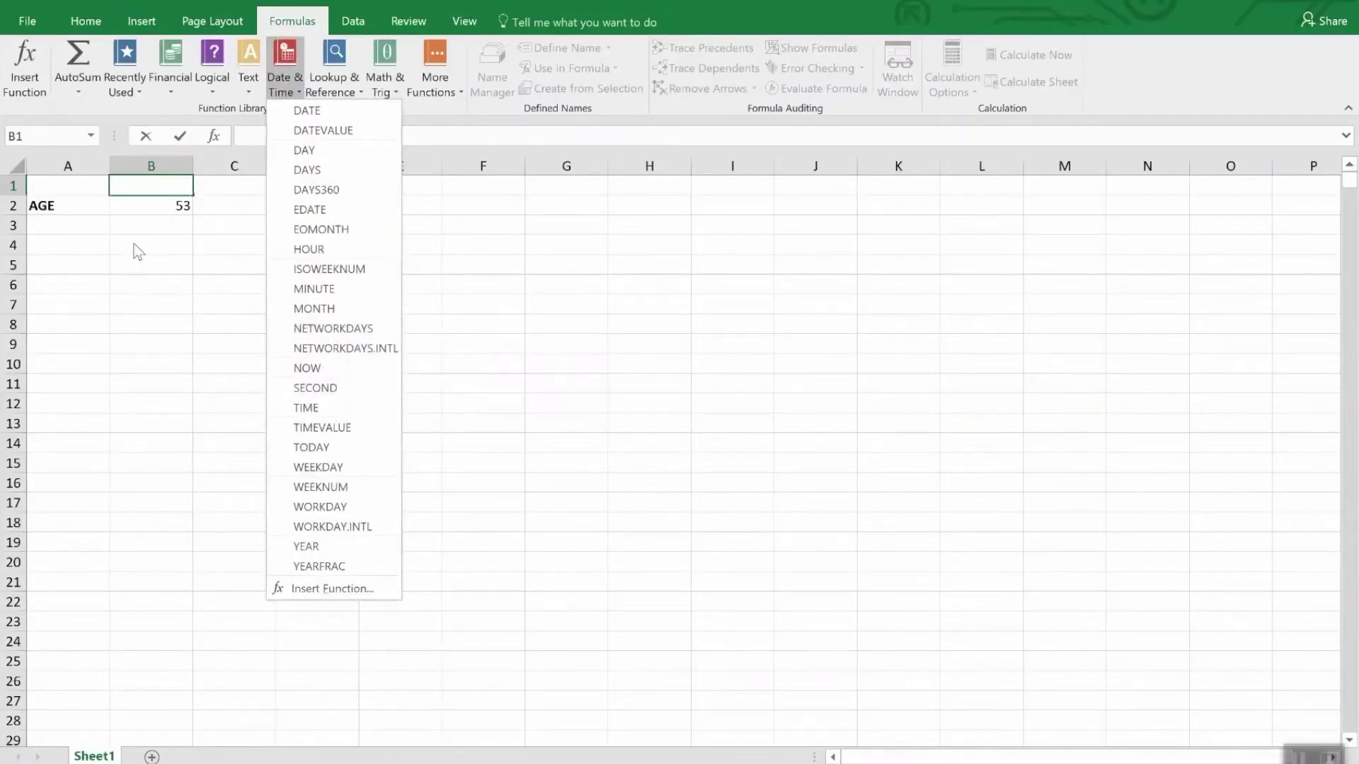
Check the age formula in B2 and look through the Date and Time number formats available for the cell.
click(139, 202)
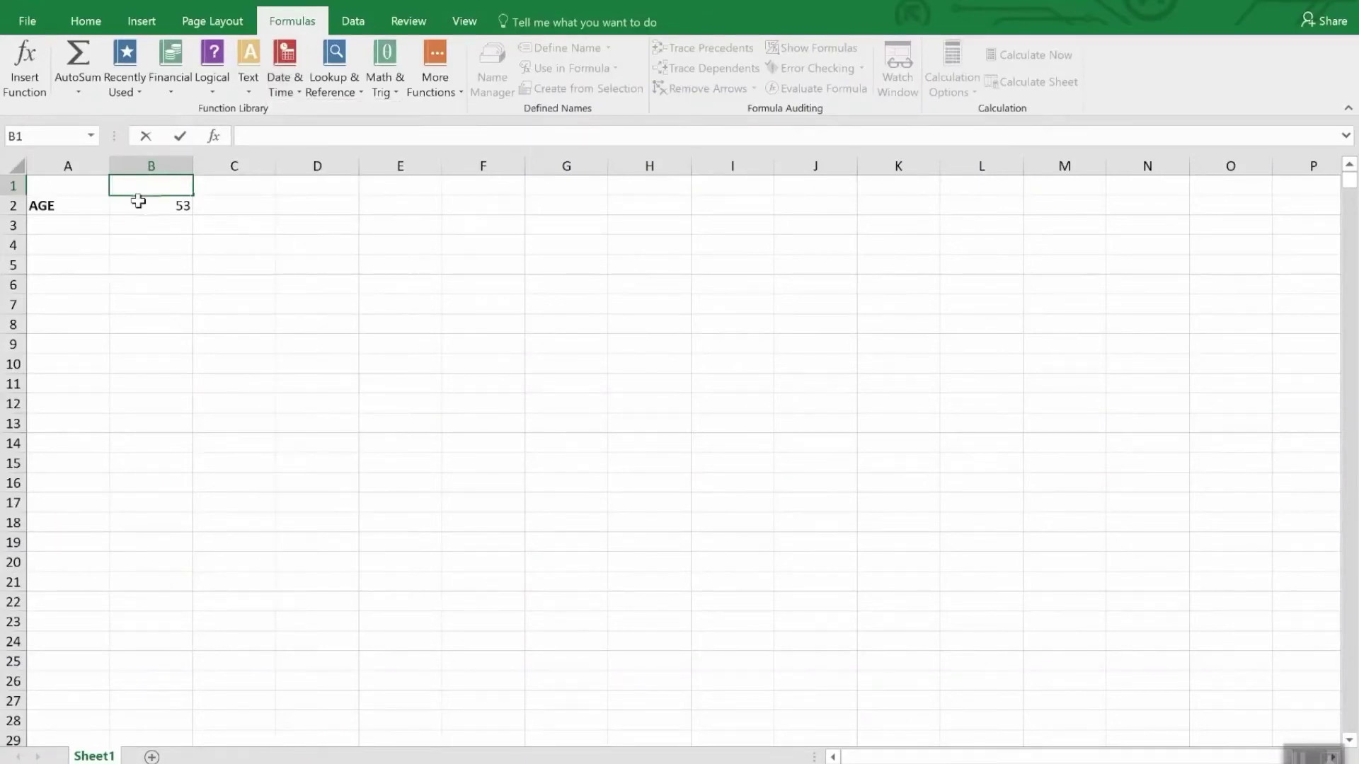
click(138, 204)
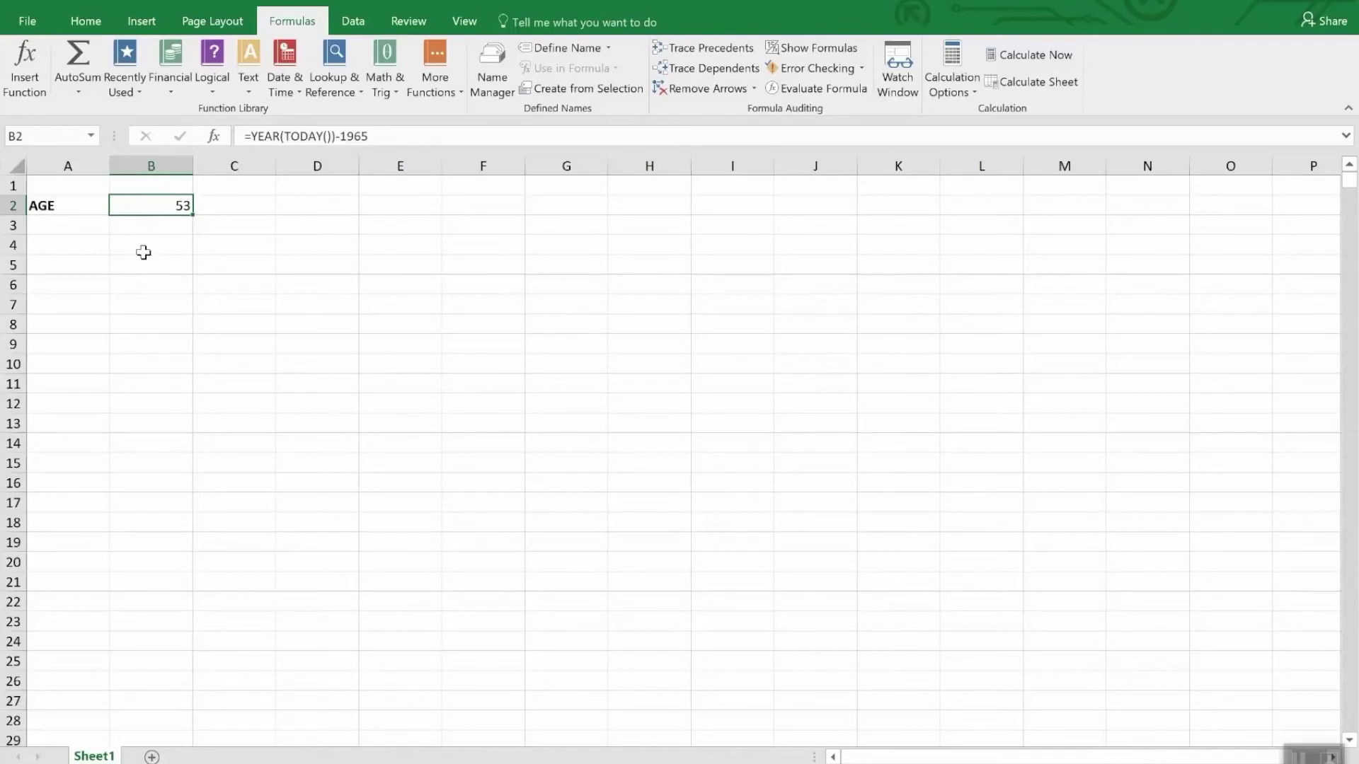
click(84, 27)
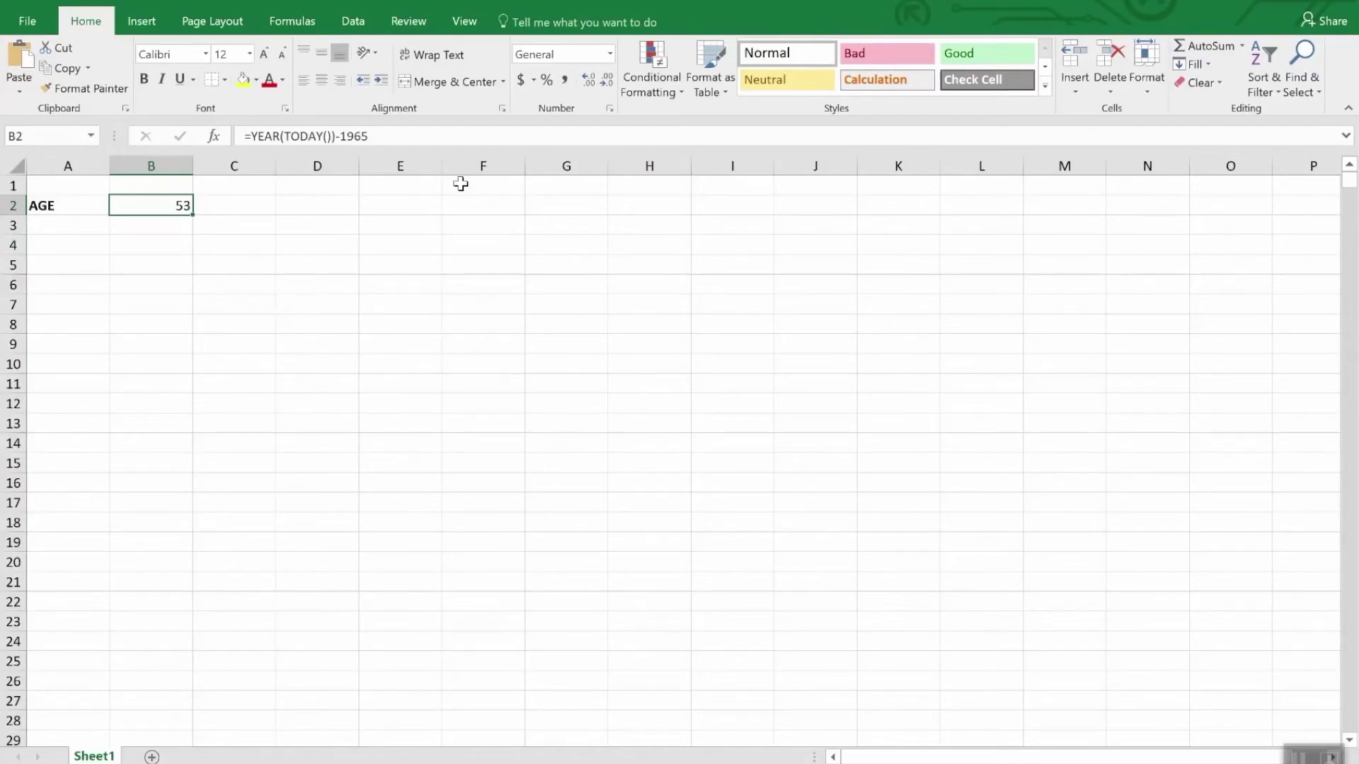
click(610, 54)
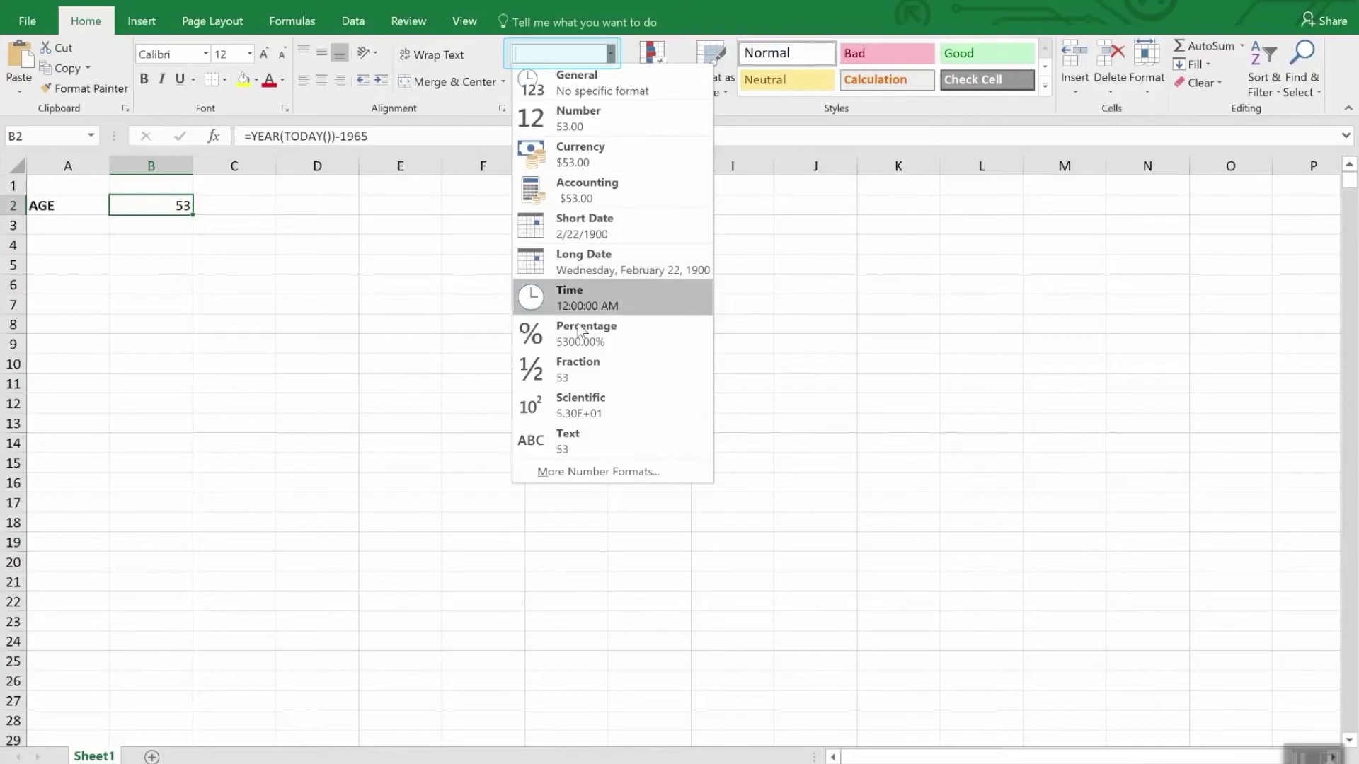
click(580, 473)
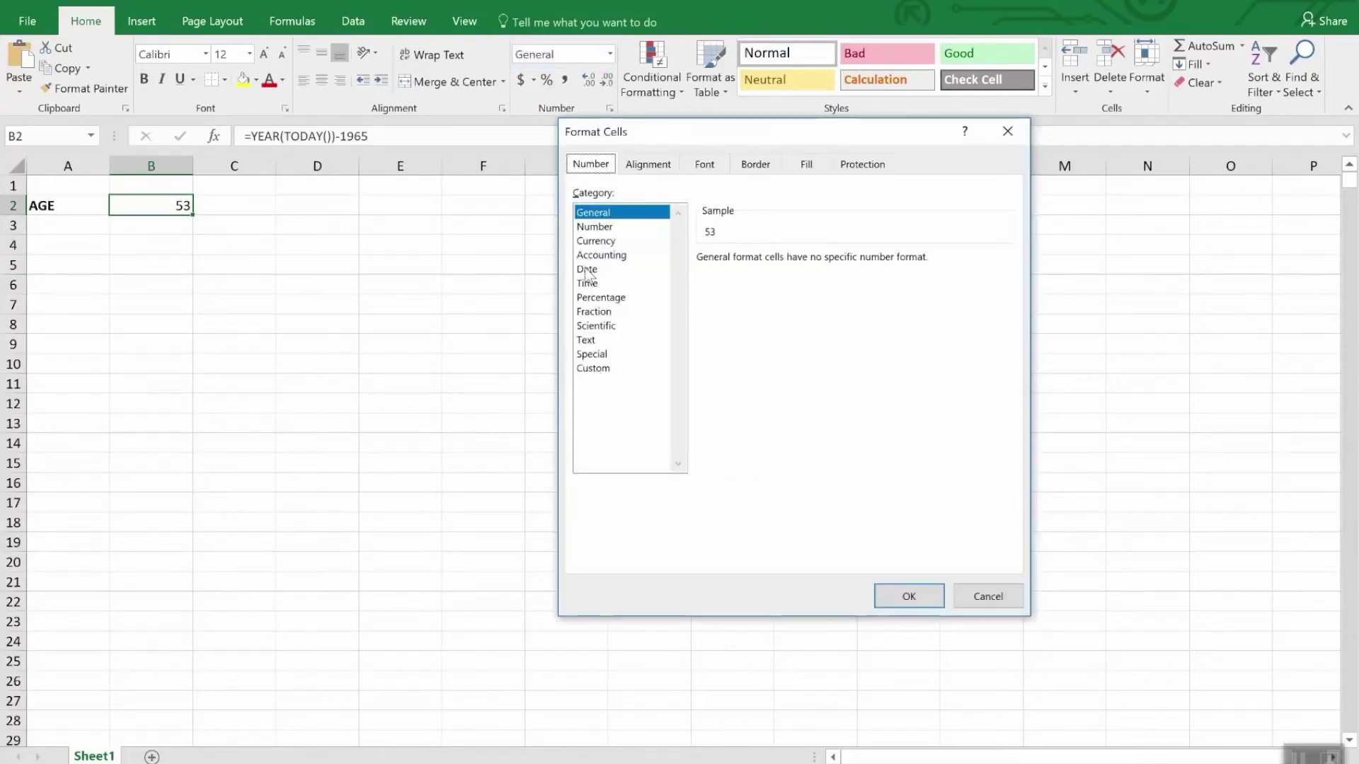
click(587, 270)
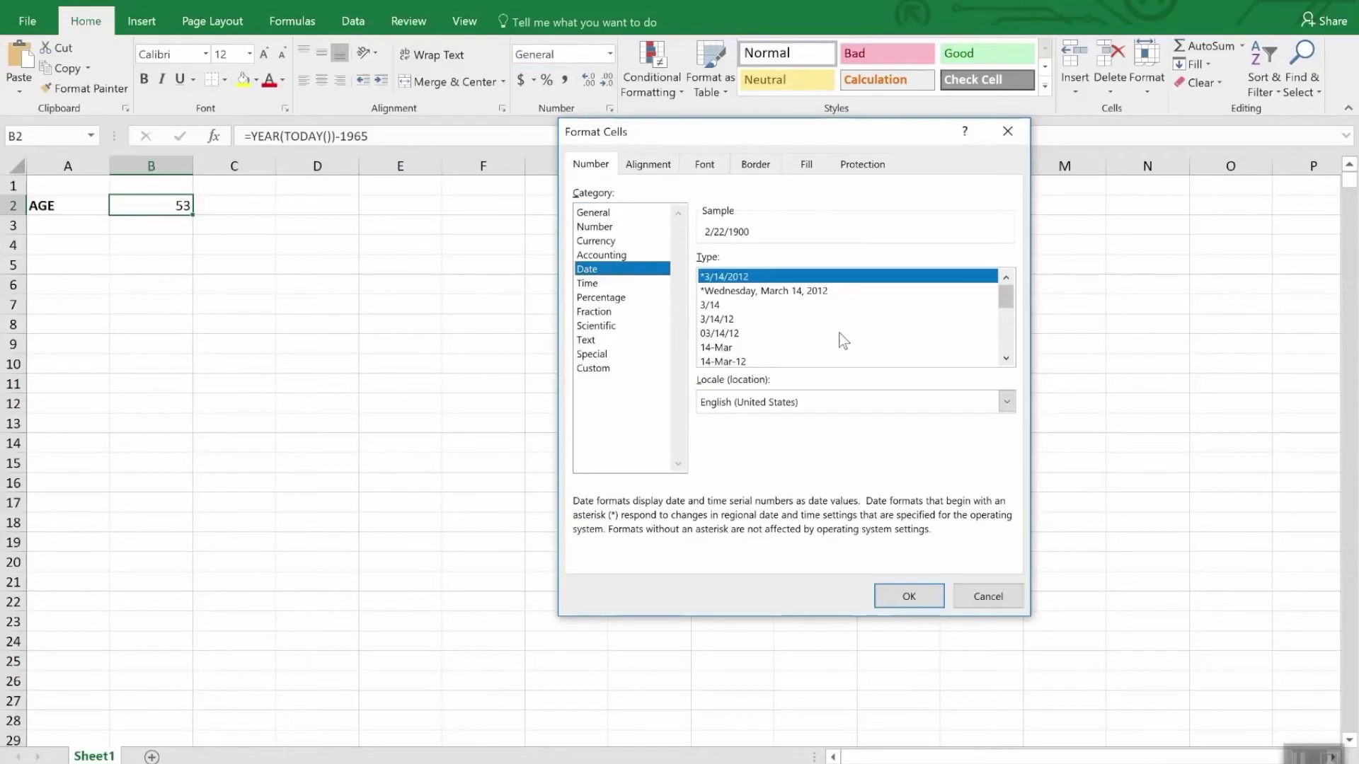
mouse_move(1007, 297)
mouse_down()
mouse_move(1019, 341)
mouse_move(1017, 322)
mouse_up()
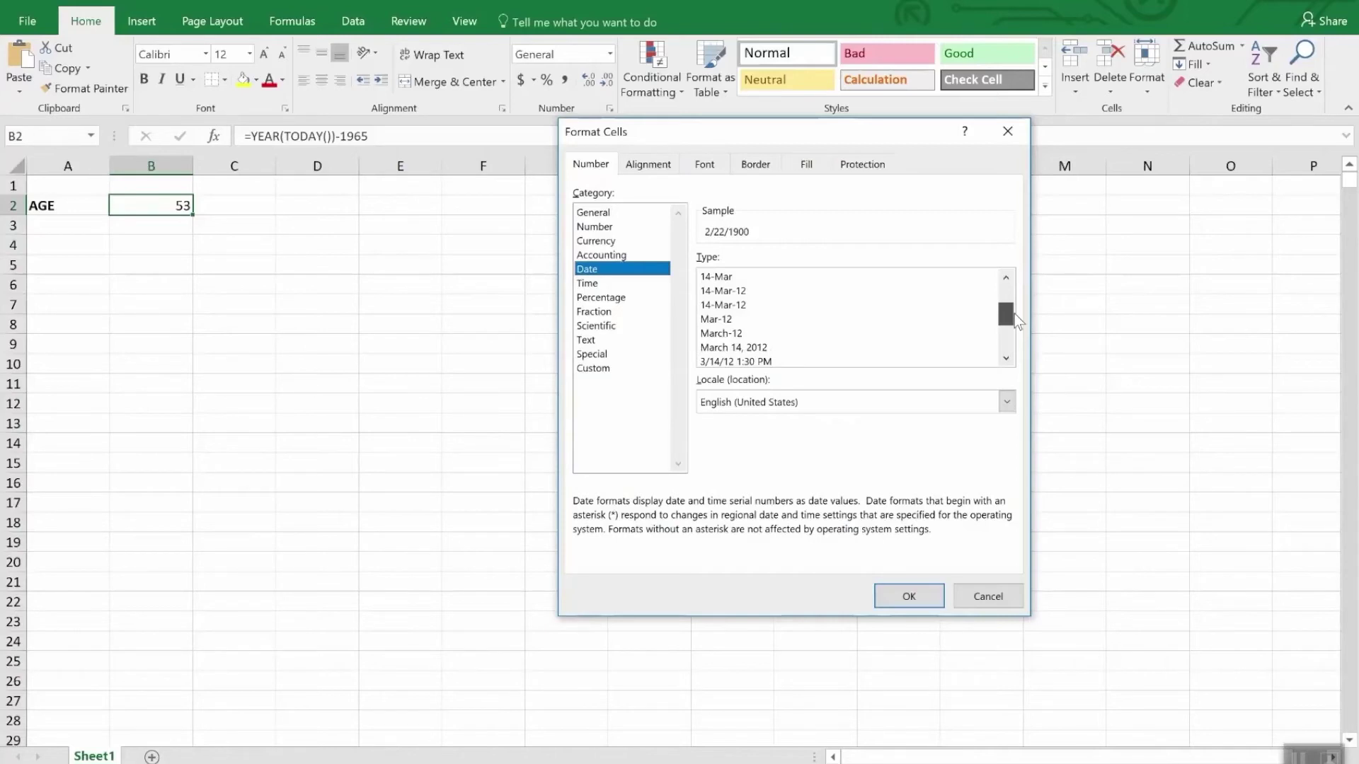
drag(1016, 316, 1018, 329)
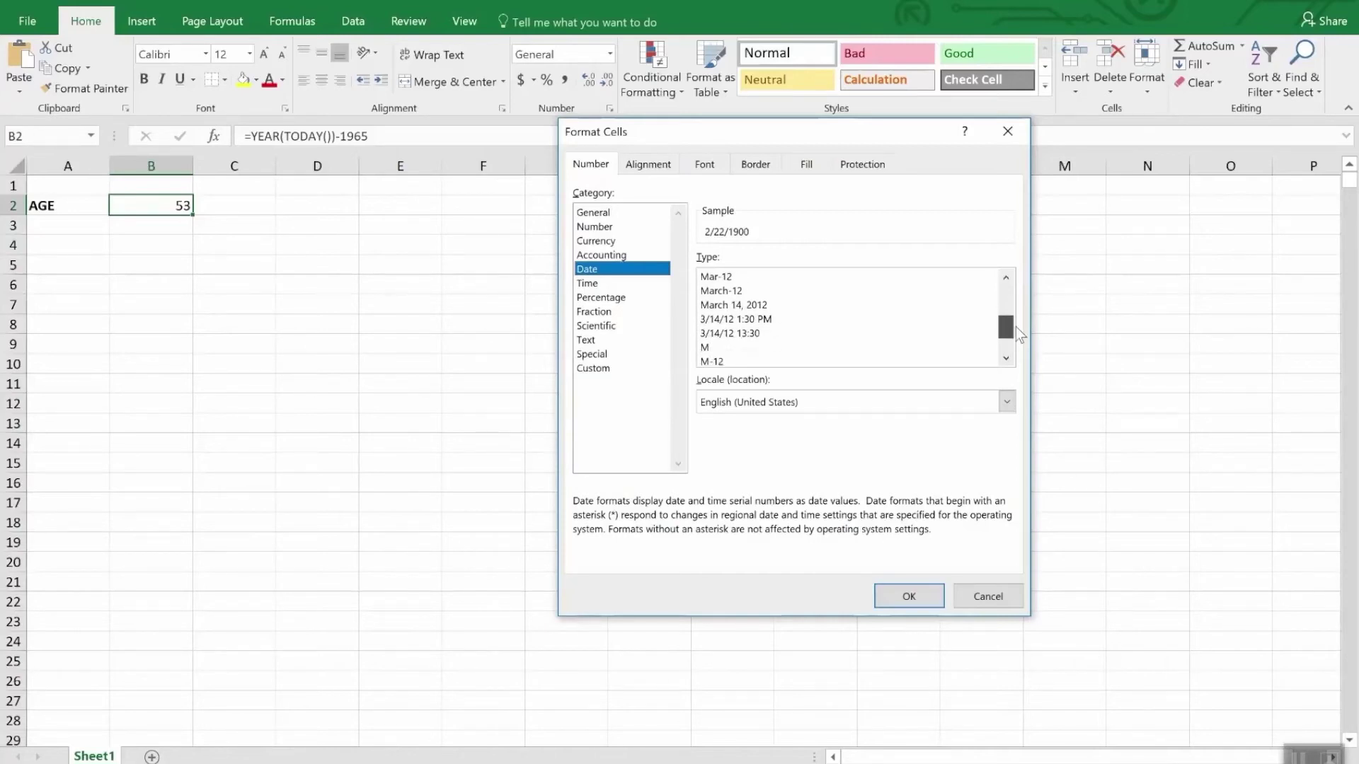
click(596, 286)
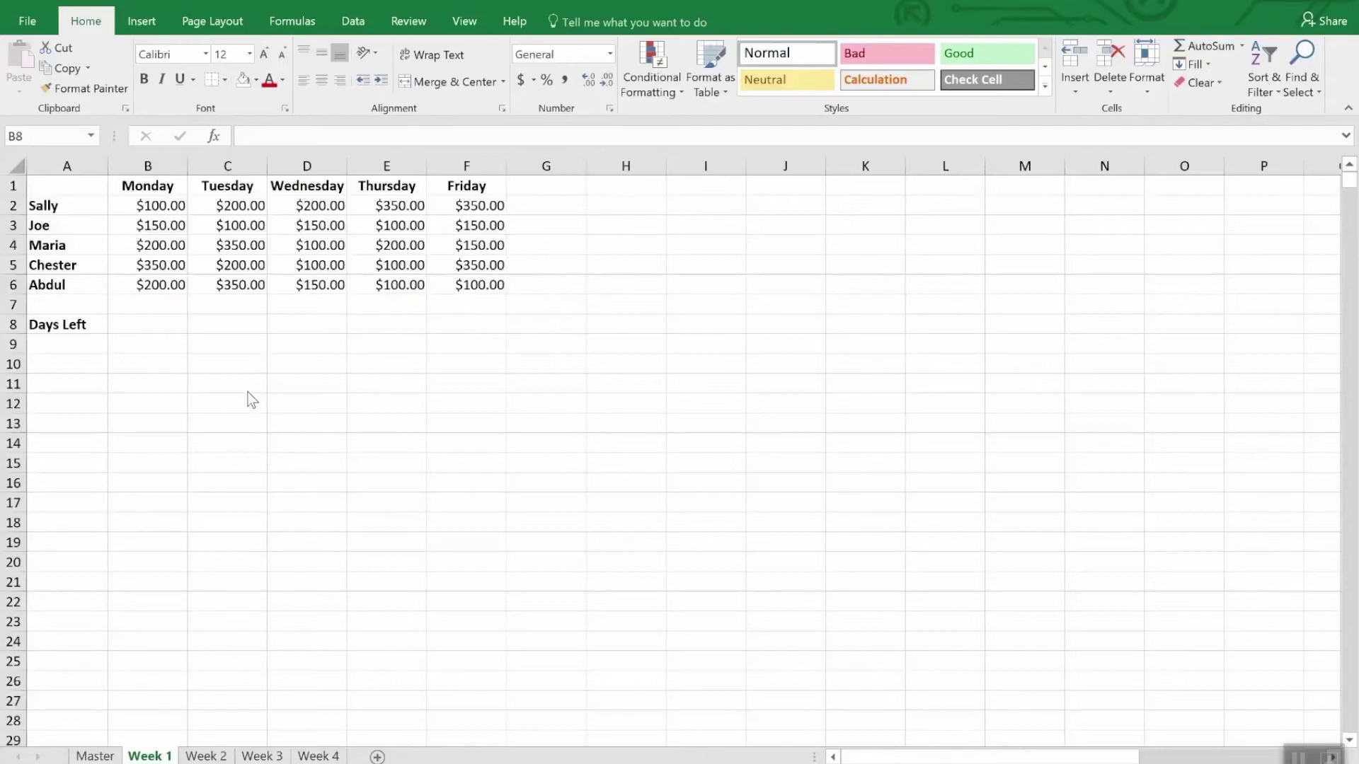
Replace the Monday header in B1 of the Week 1 sheet with the date 4/2/2018.
click(161, 186)
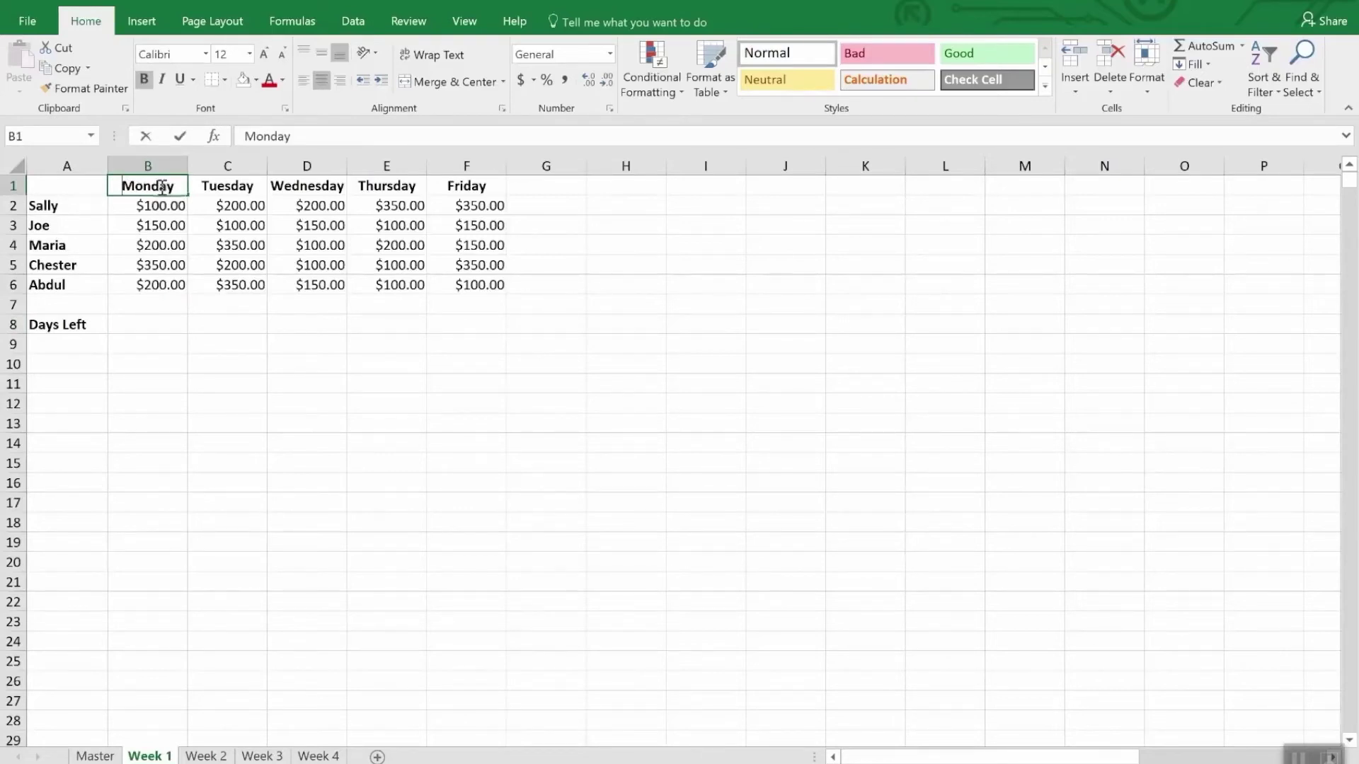
text(4/2/)
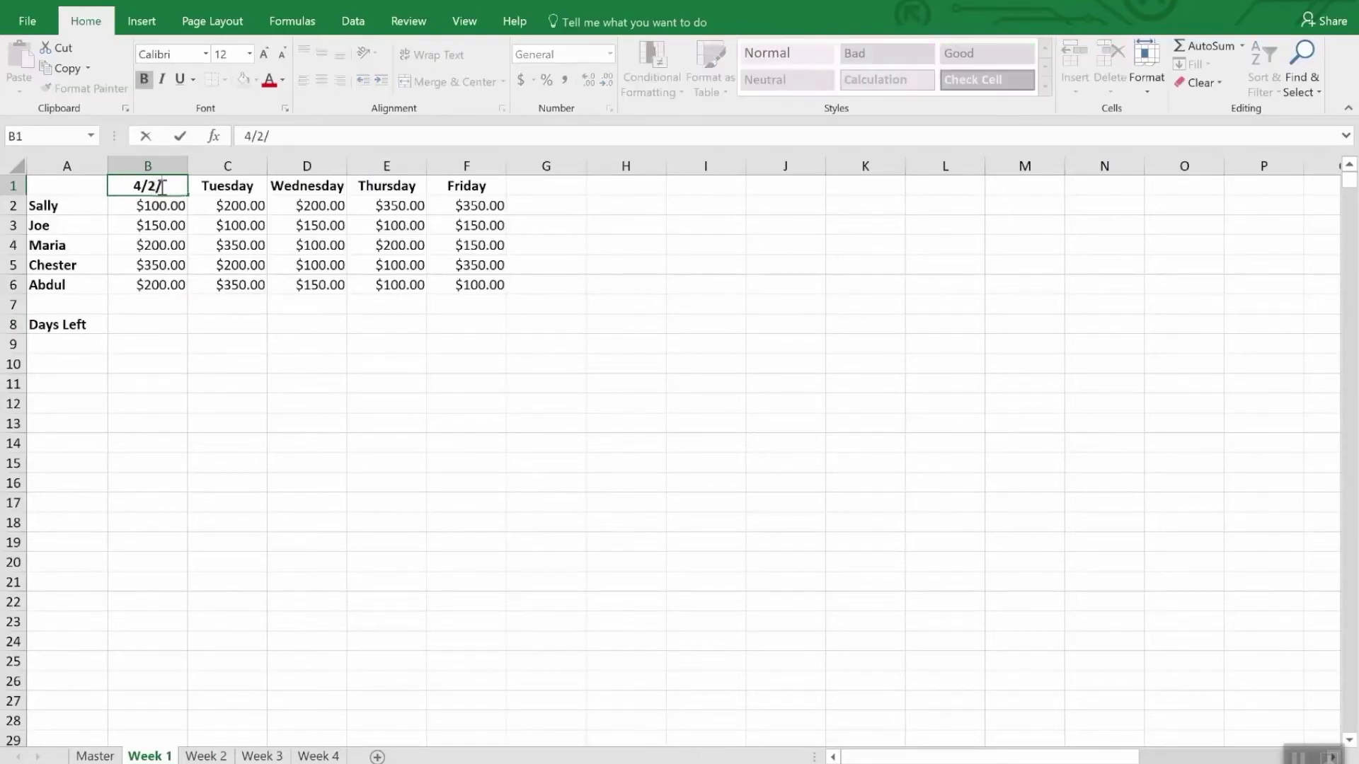
text(2018)
key(Return)
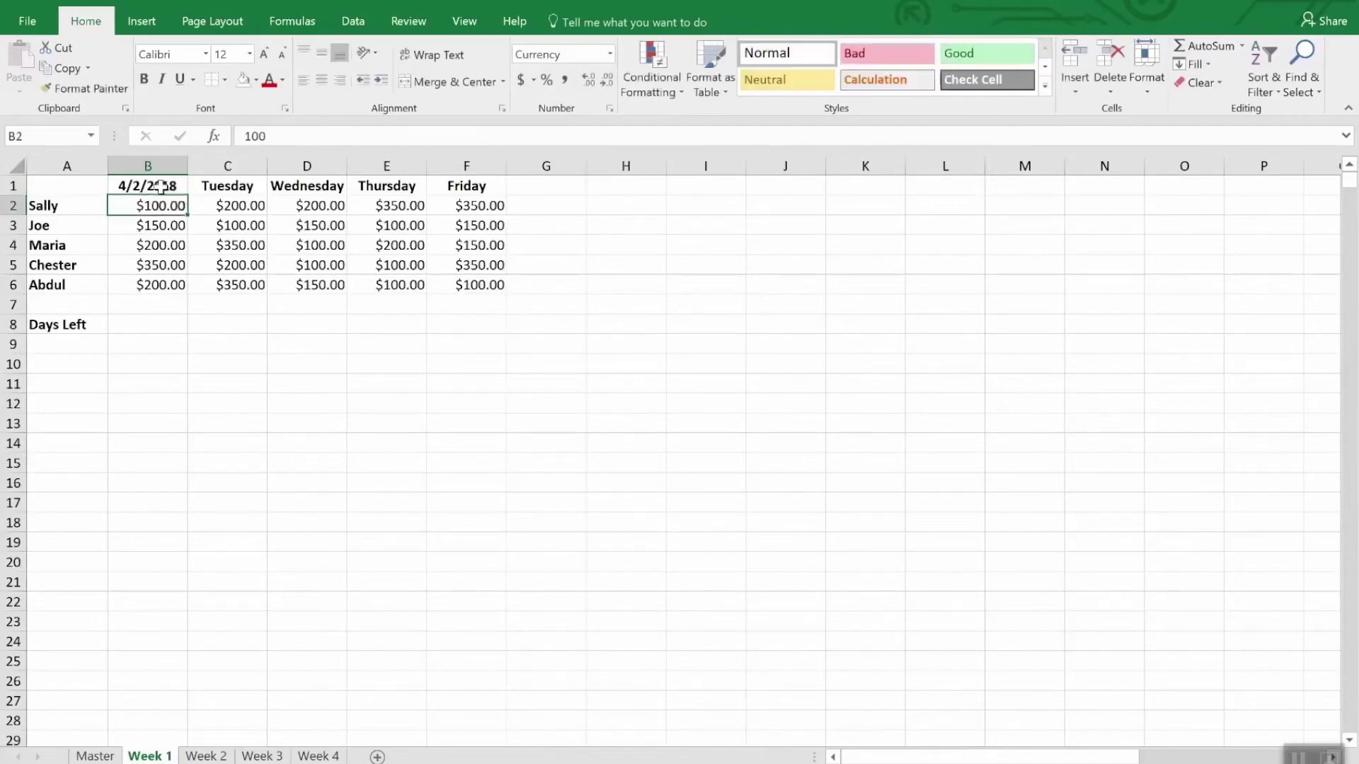
Replace the Tuesday header in C1 with the formula =B1+1.
click(161, 187)
key(Right)
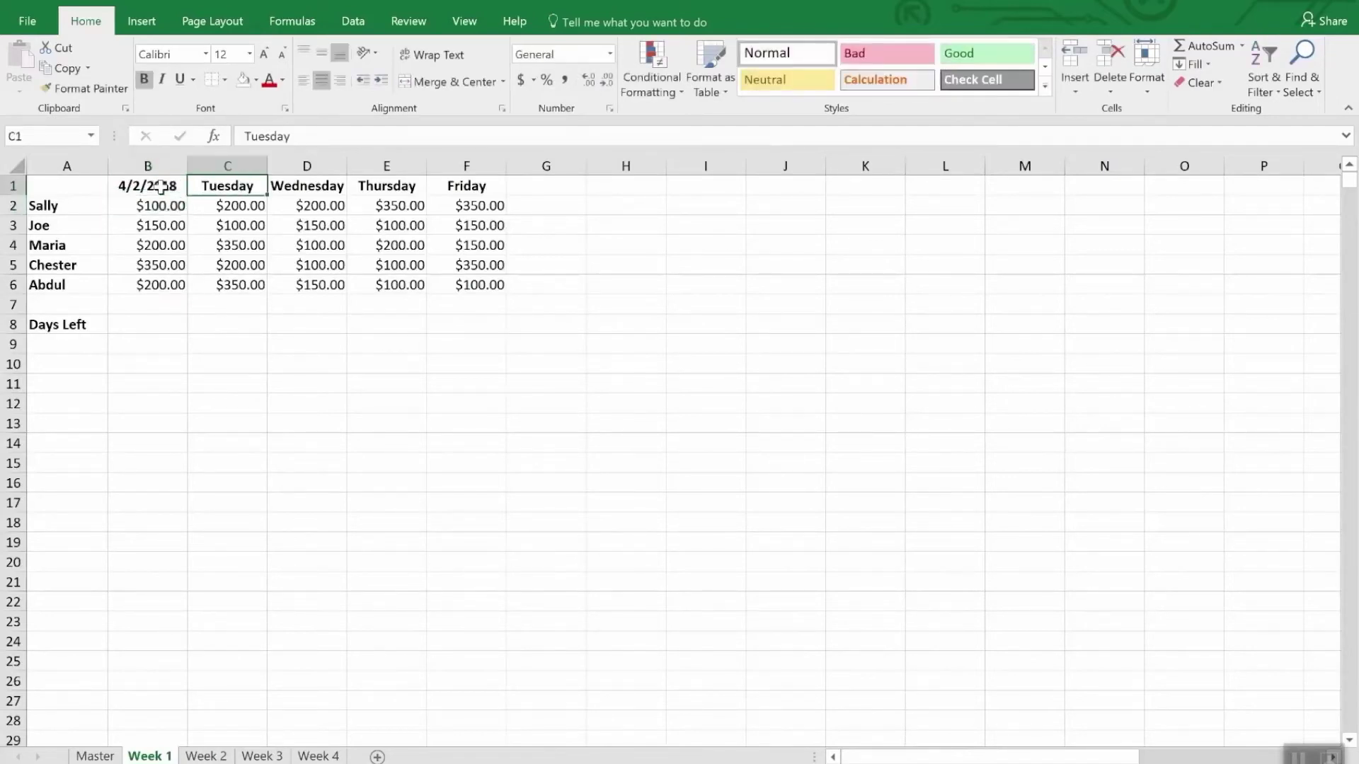
text(=b)
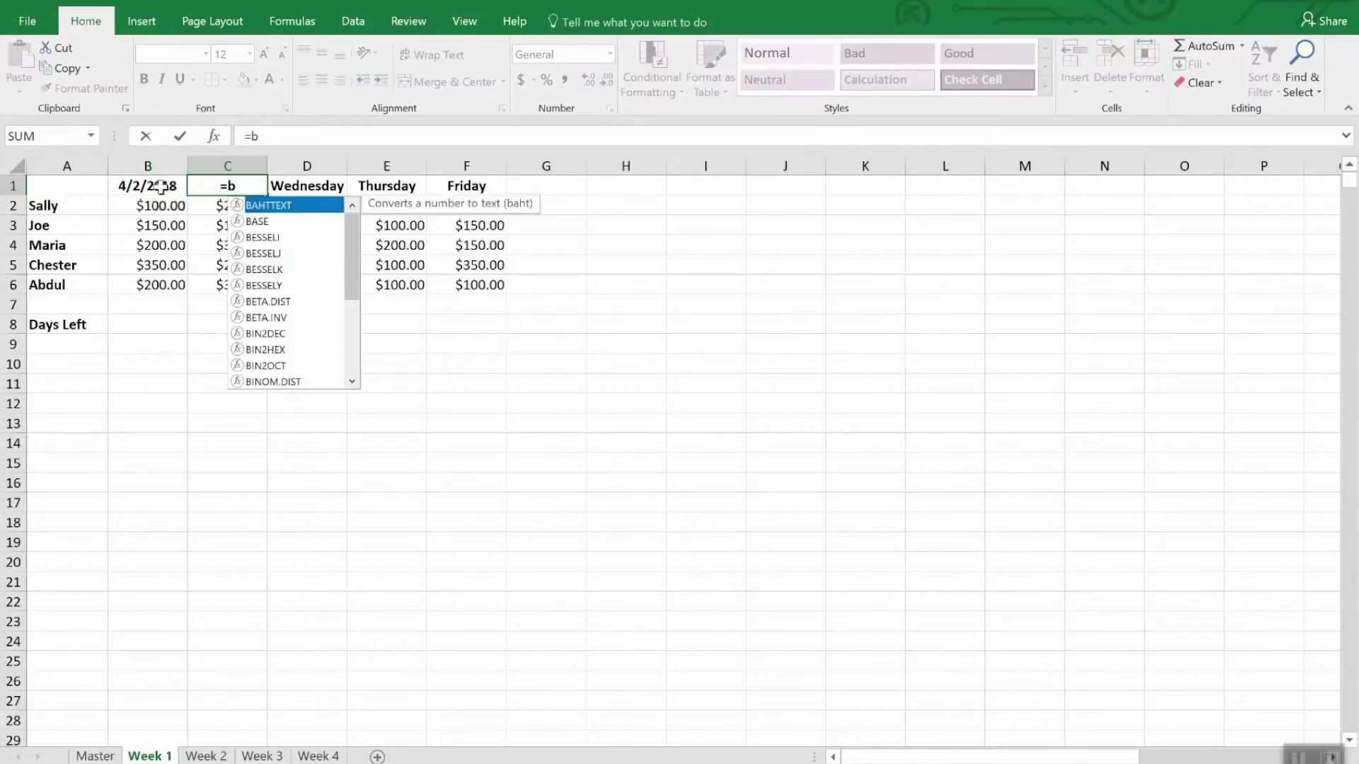
text(2)
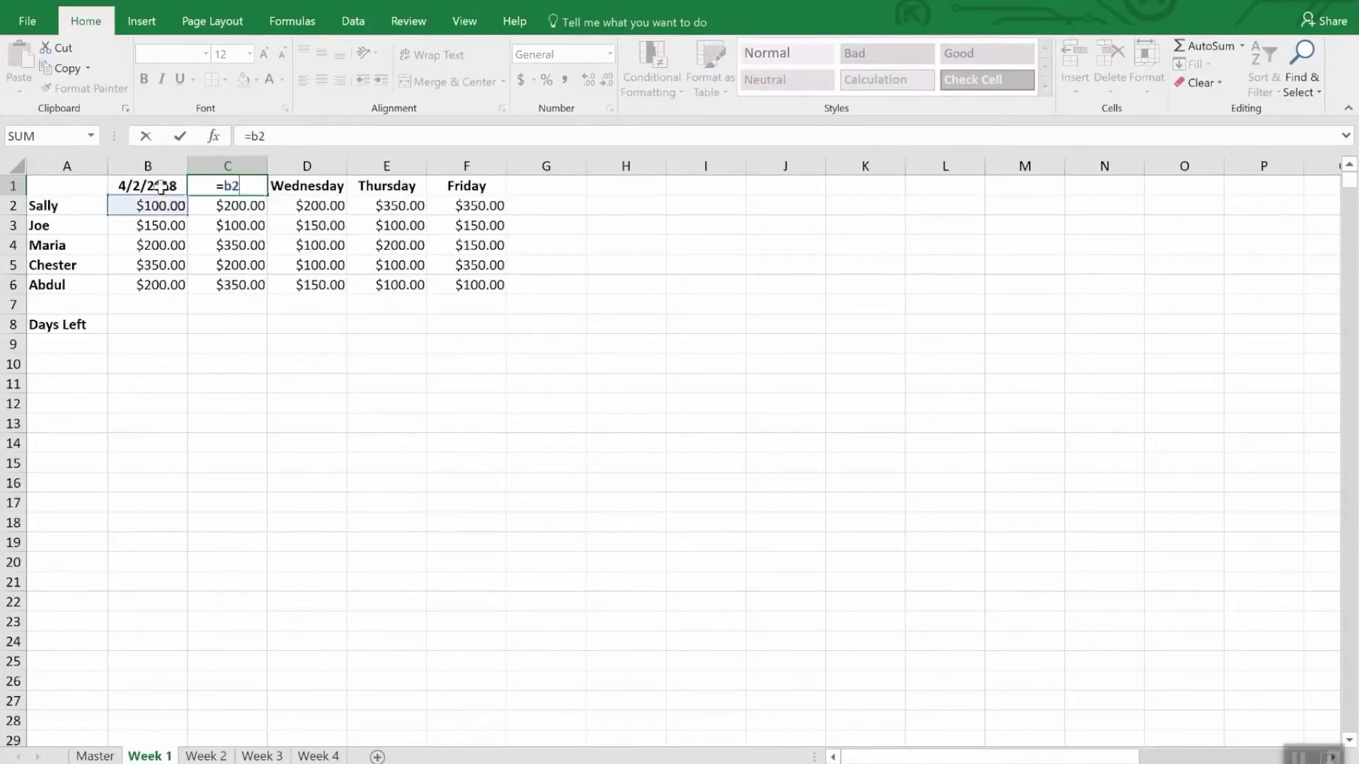
key(BackSpace)
text(1)
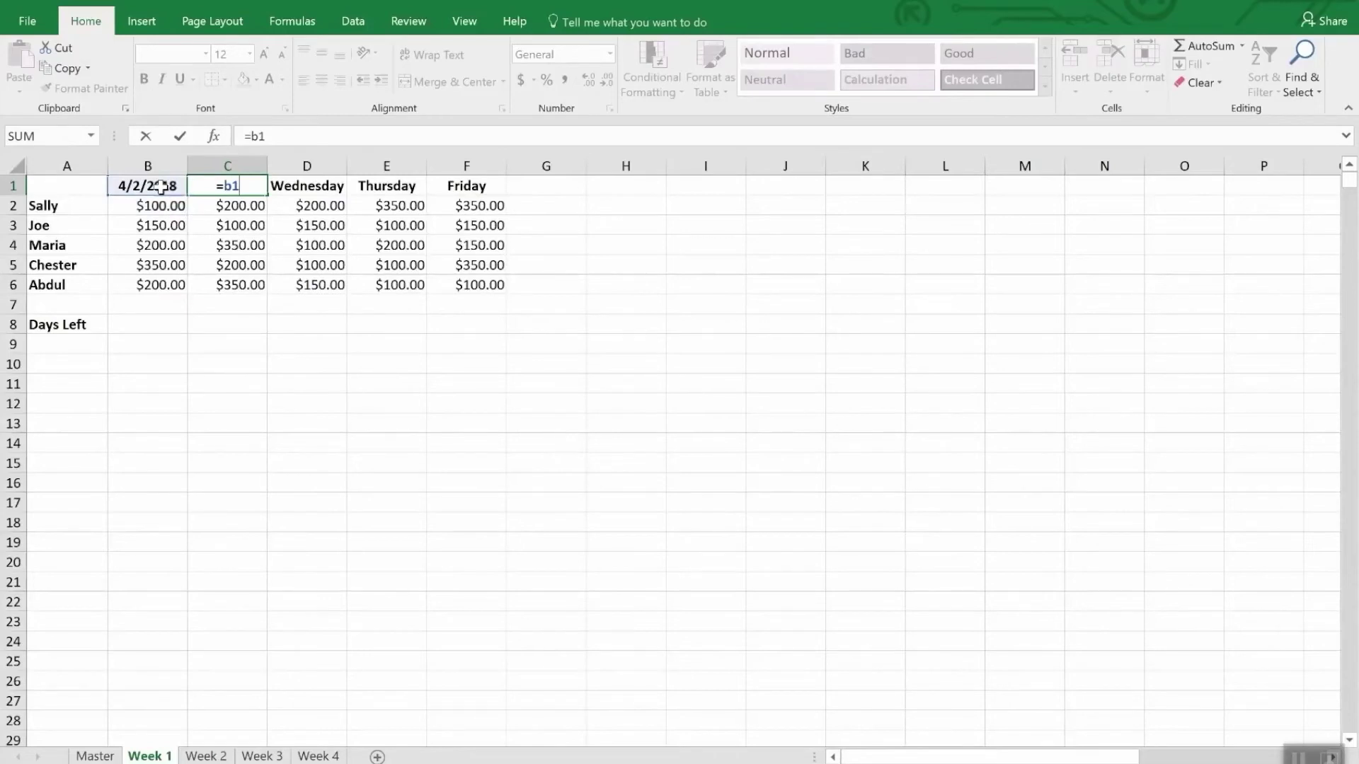
text(+1)
key(Return)
key(Up)
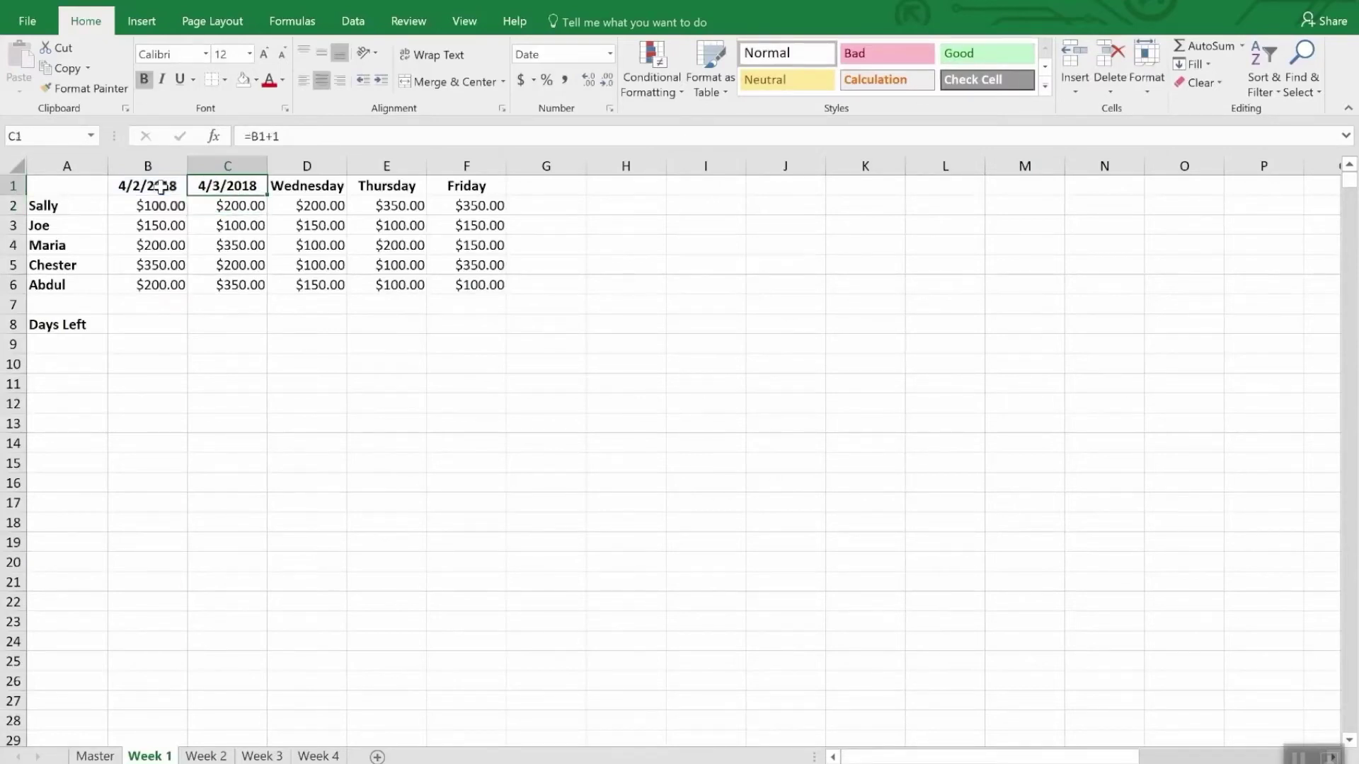
Copy the next-day formula from C1 to the Wednesday, Thursday and Friday headers in D1, E1 and F1.
key(ctrl+c)
key(Right)
key(ctrl+v)
key(Right)
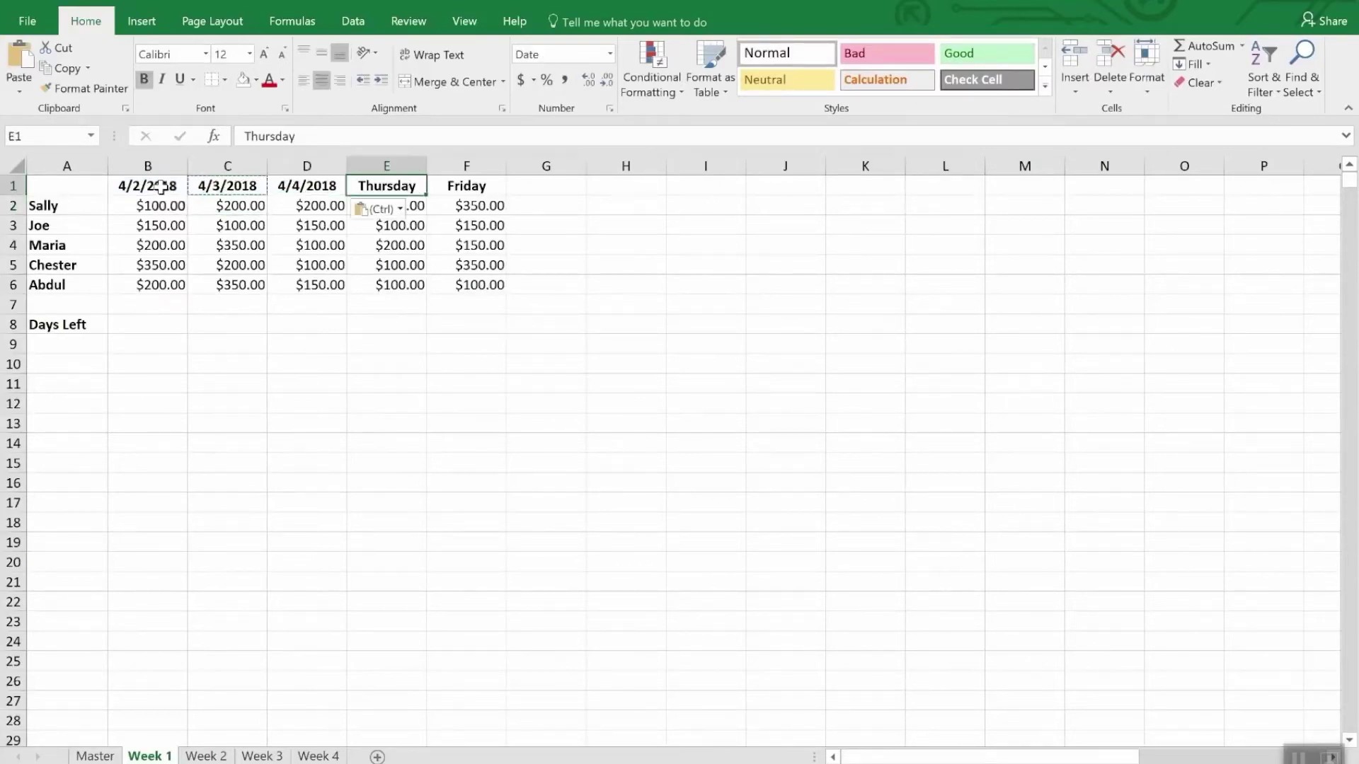
key(ctrl+v)
key(Right)
key(ctrl+v)
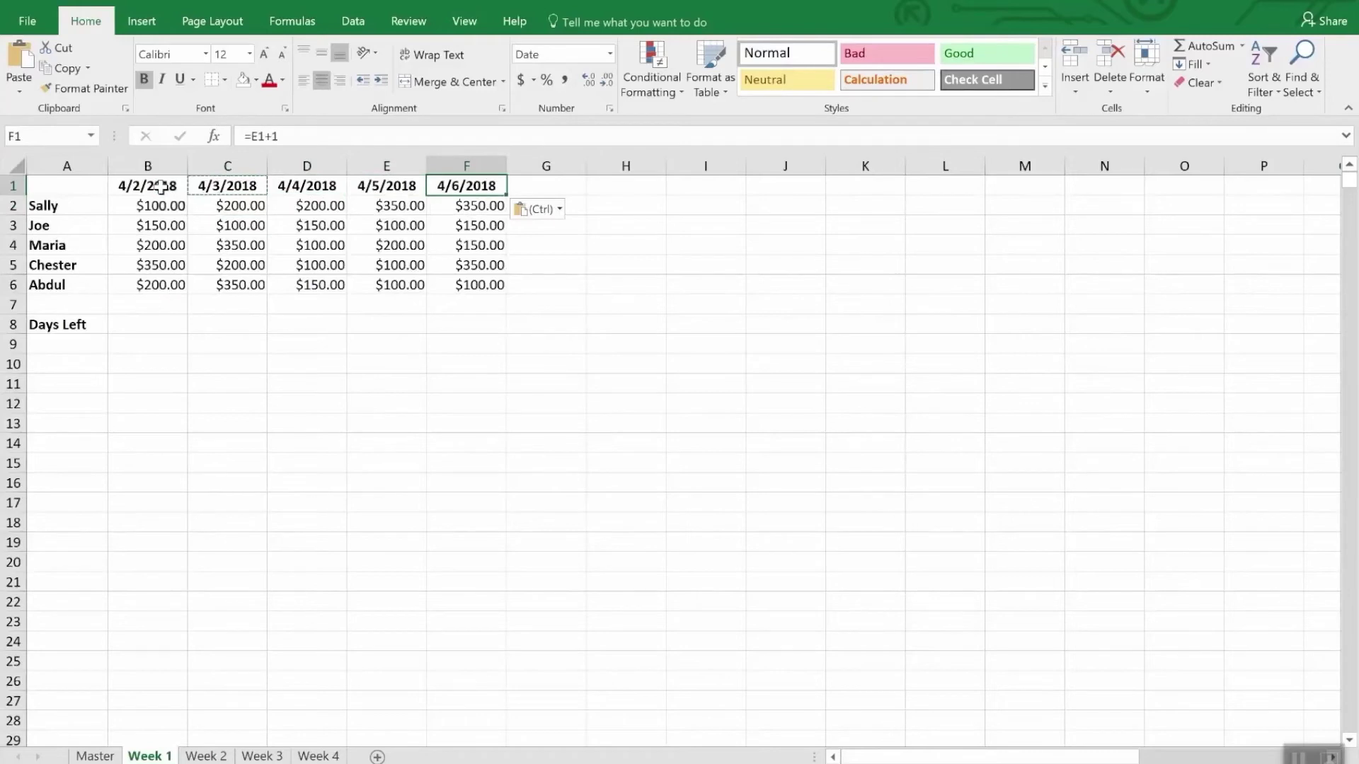
Paste the copied next-day formula over the weekday headers in B1:F1 of the Week 2 sheet.
drag(129, 186, 448, 187)
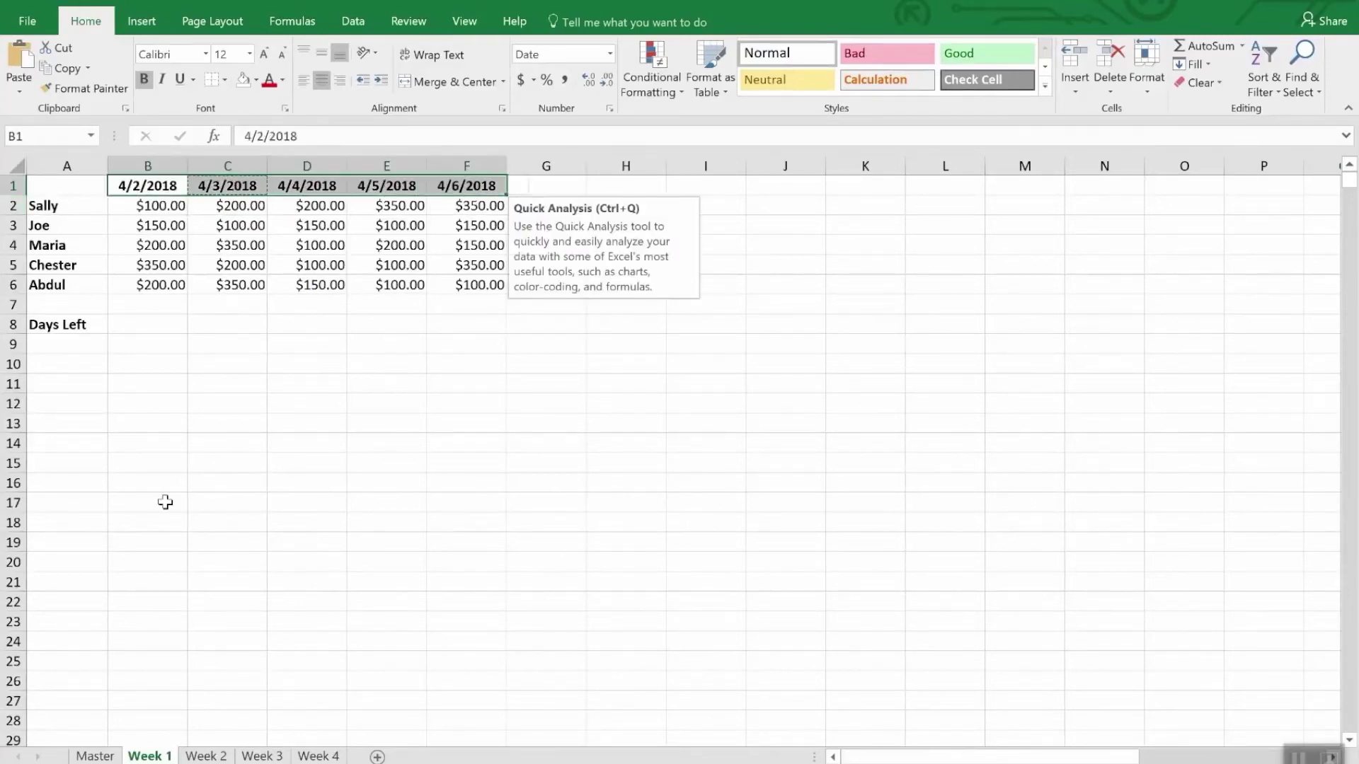
click(206, 755)
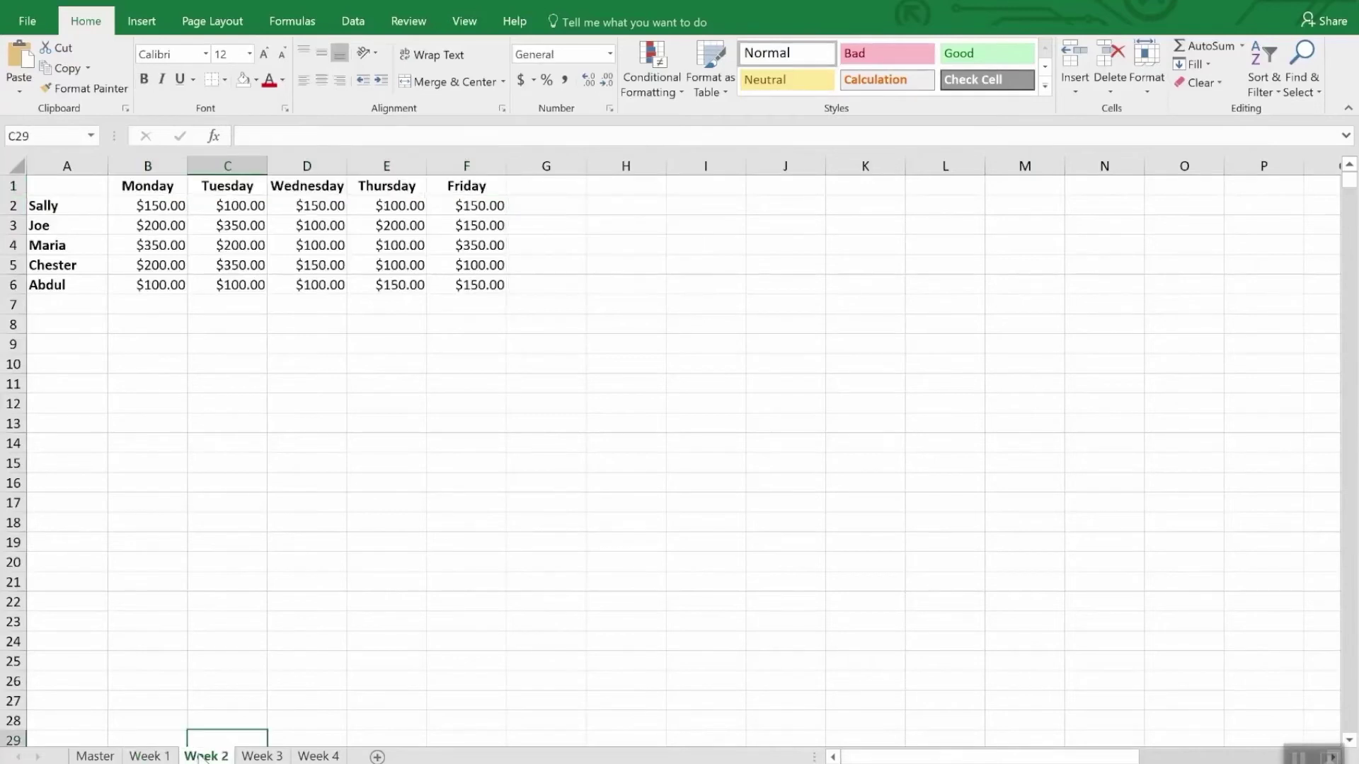
drag(142, 186, 440, 189)
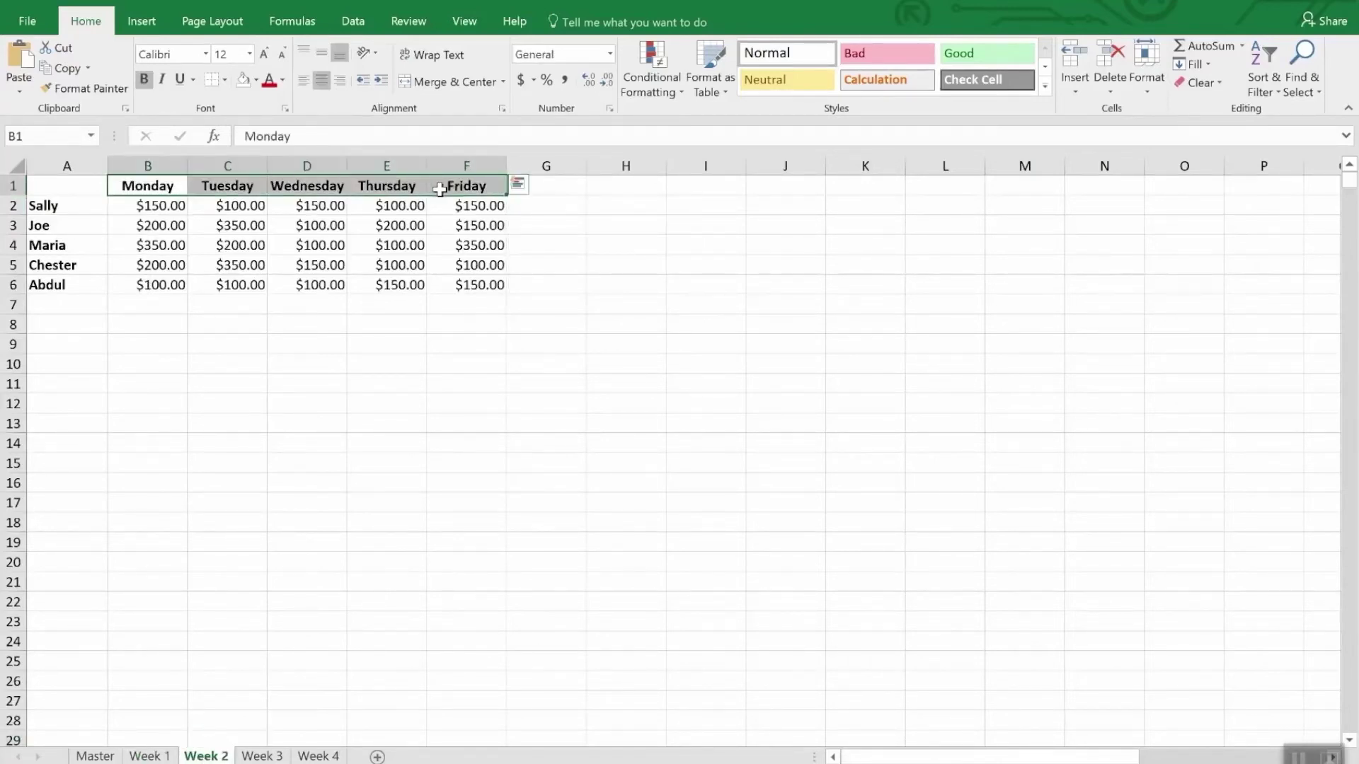
key(ctrl+v)
Replace the formula in B1 of the Week 2 sheet with the date 4/9/18.
click(152, 188)
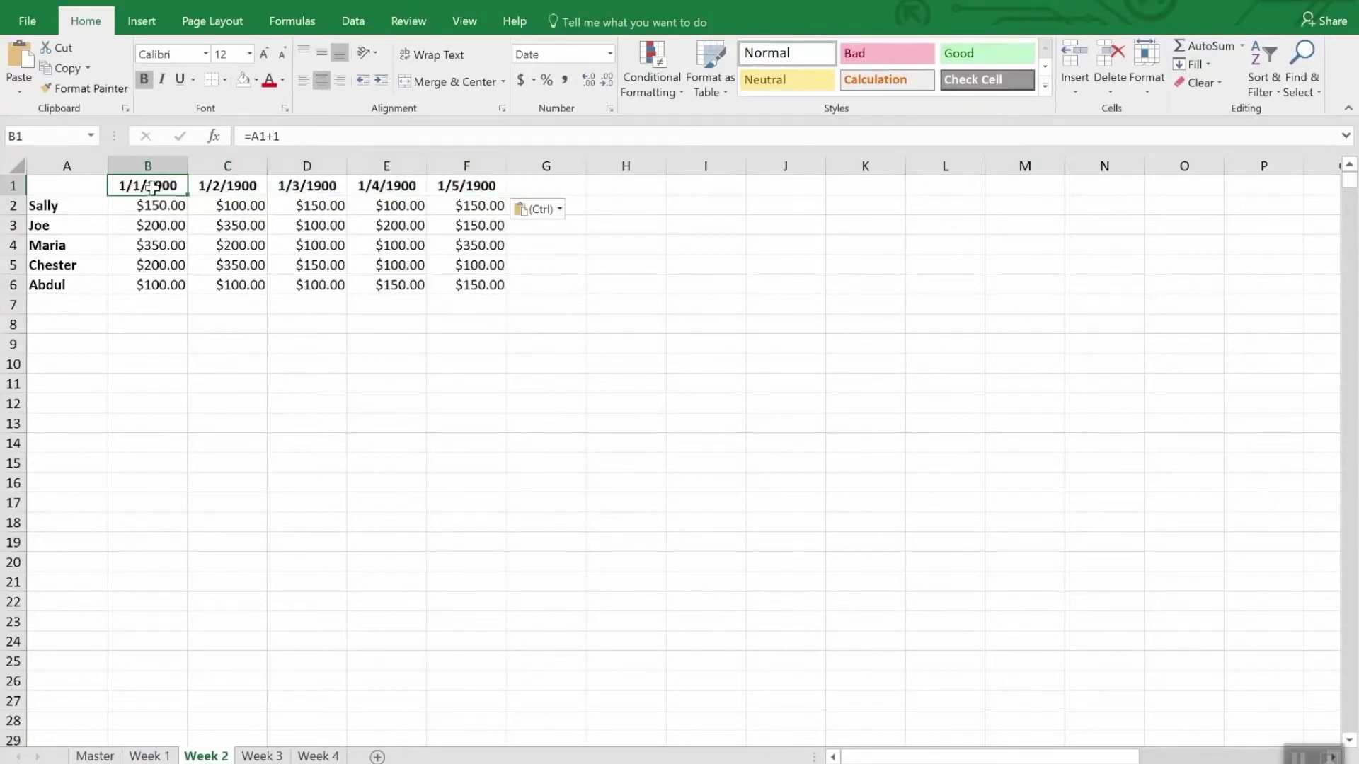
text(4/)
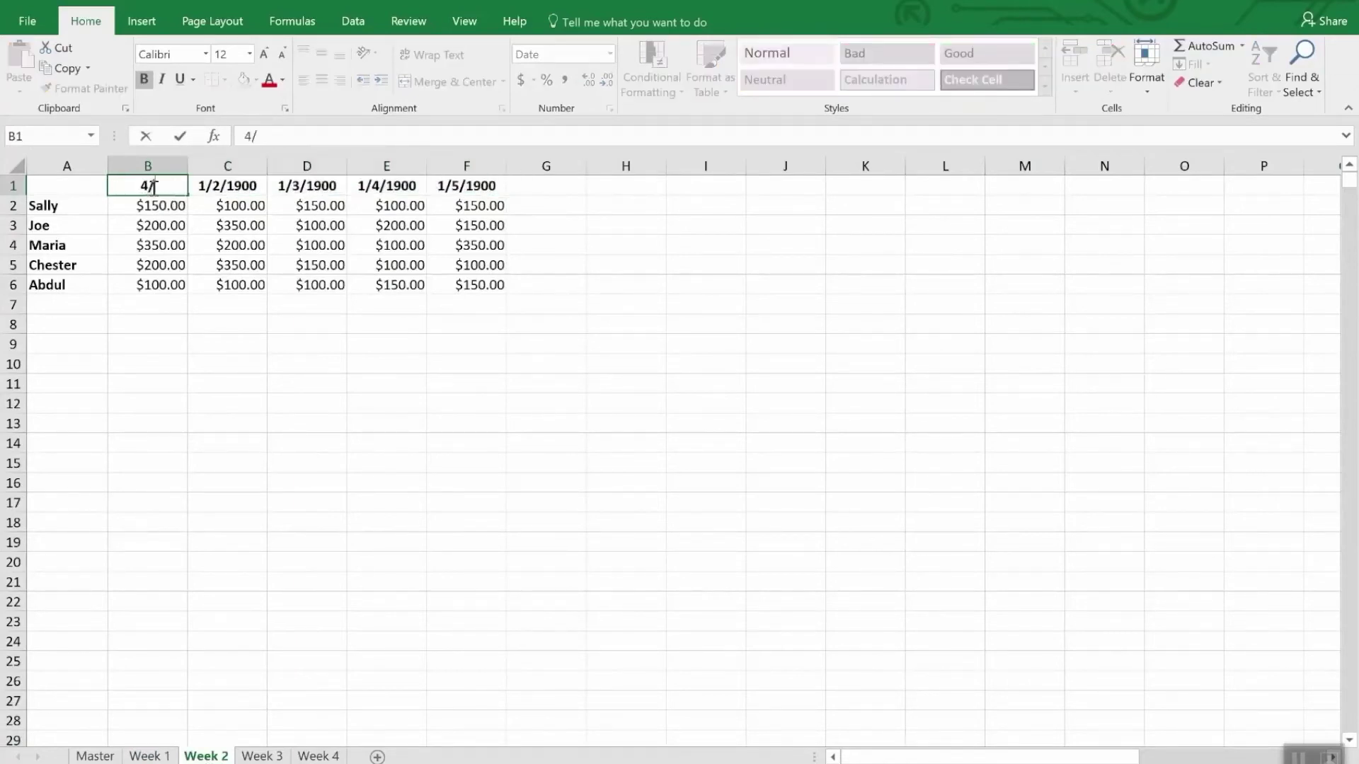
text(9/18)
key(Return)
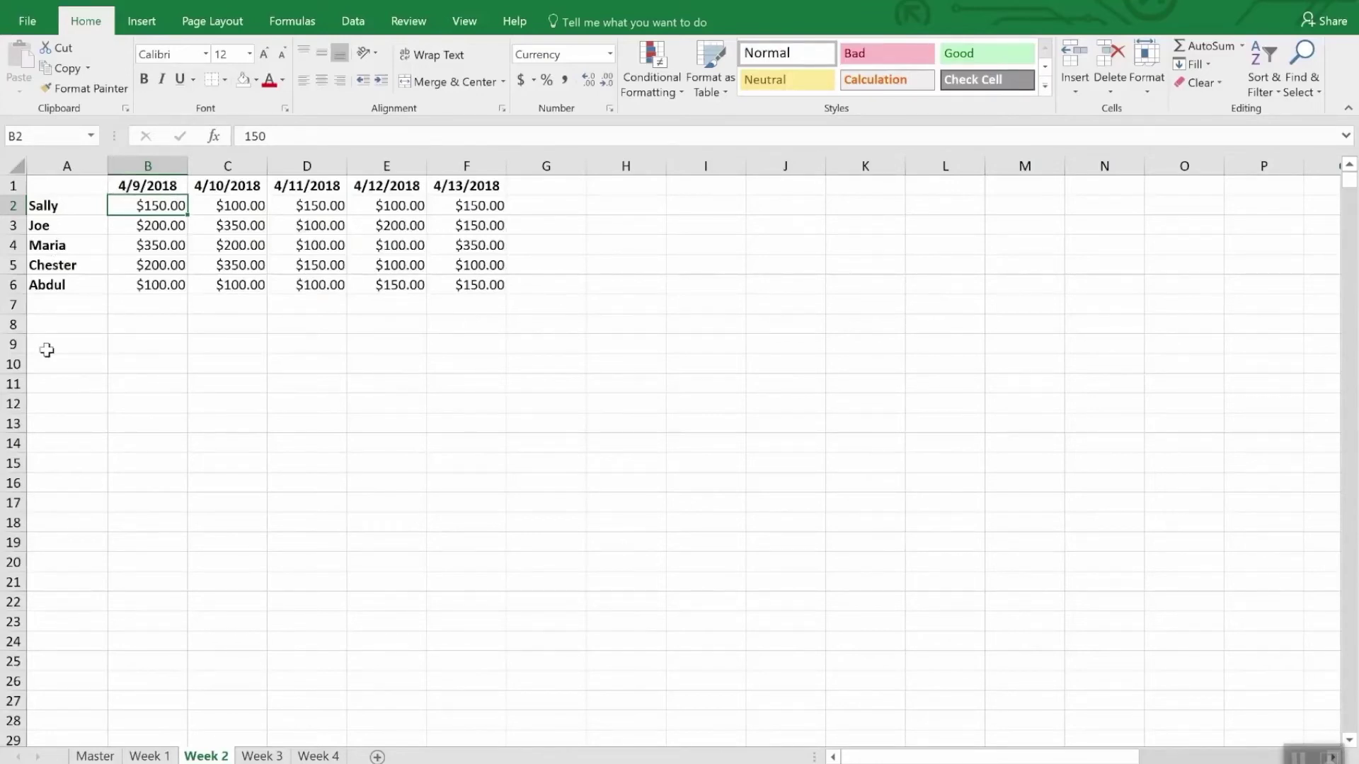
Enter the Days Left formula =DATE(2018,4,30)-TODAY() in B8 of the Week 1 sheet.
click(145, 757)
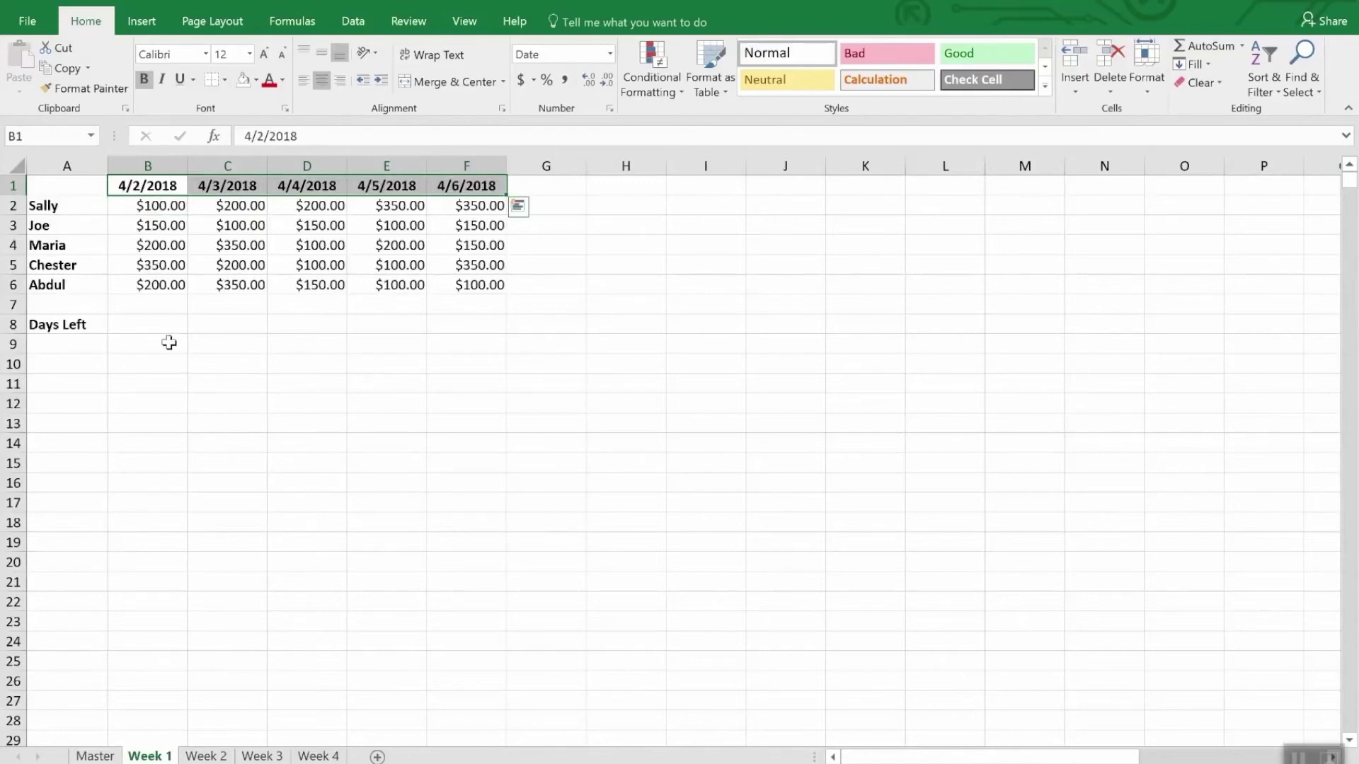
click(141, 330)
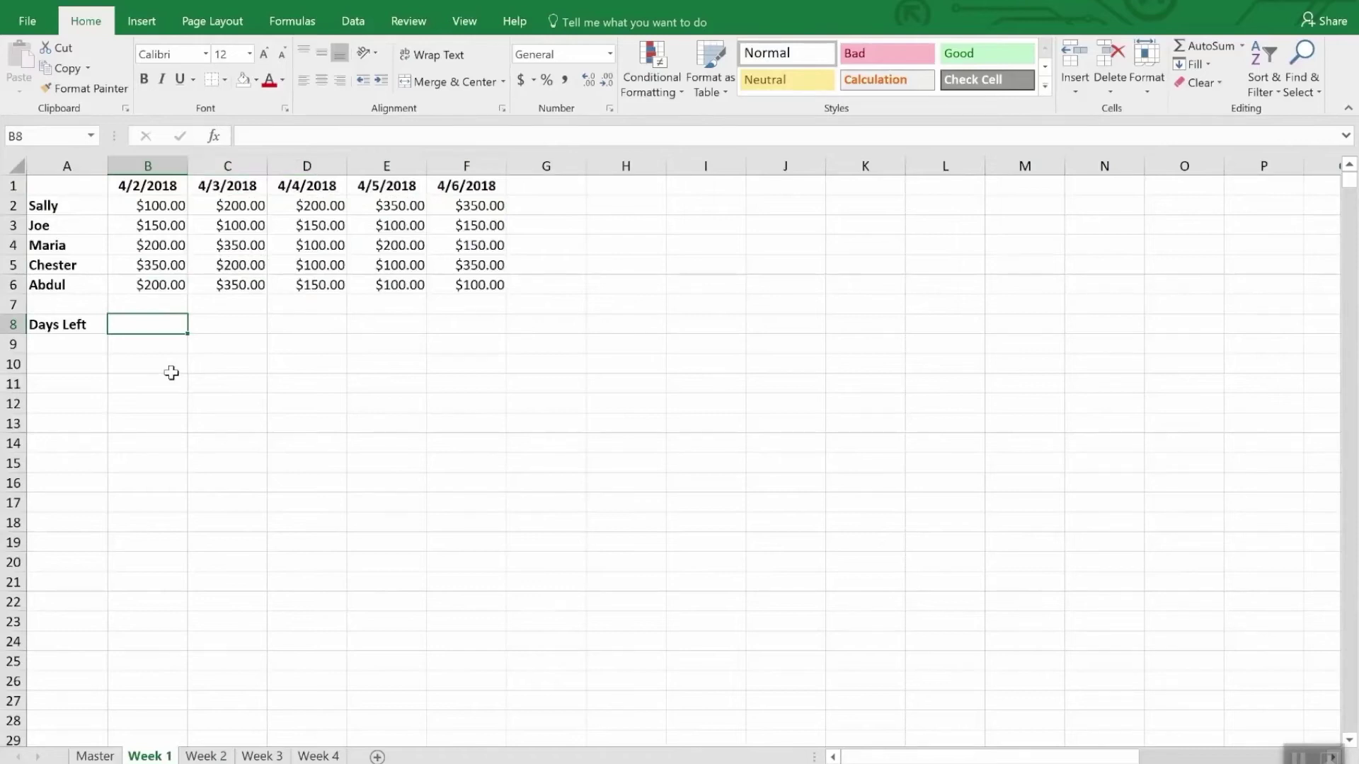
text(=)
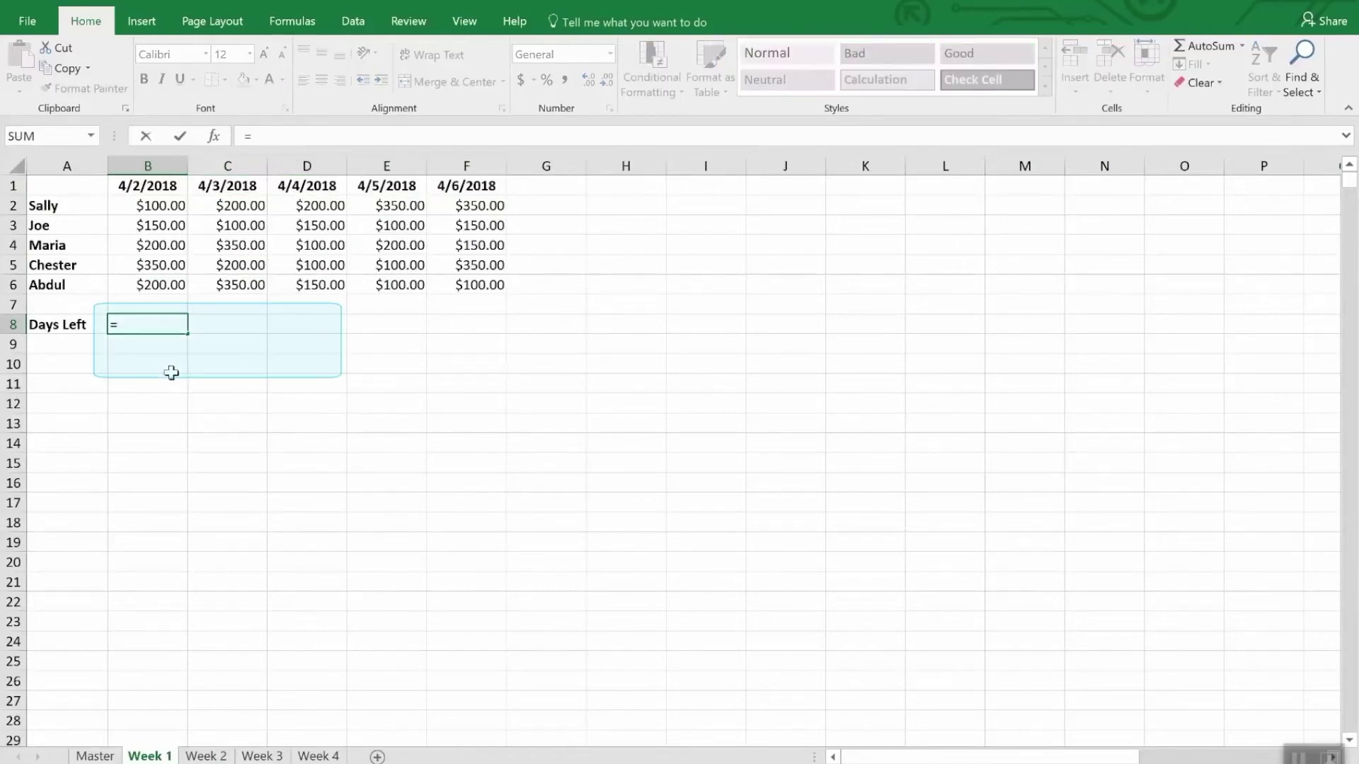
text(Dat)
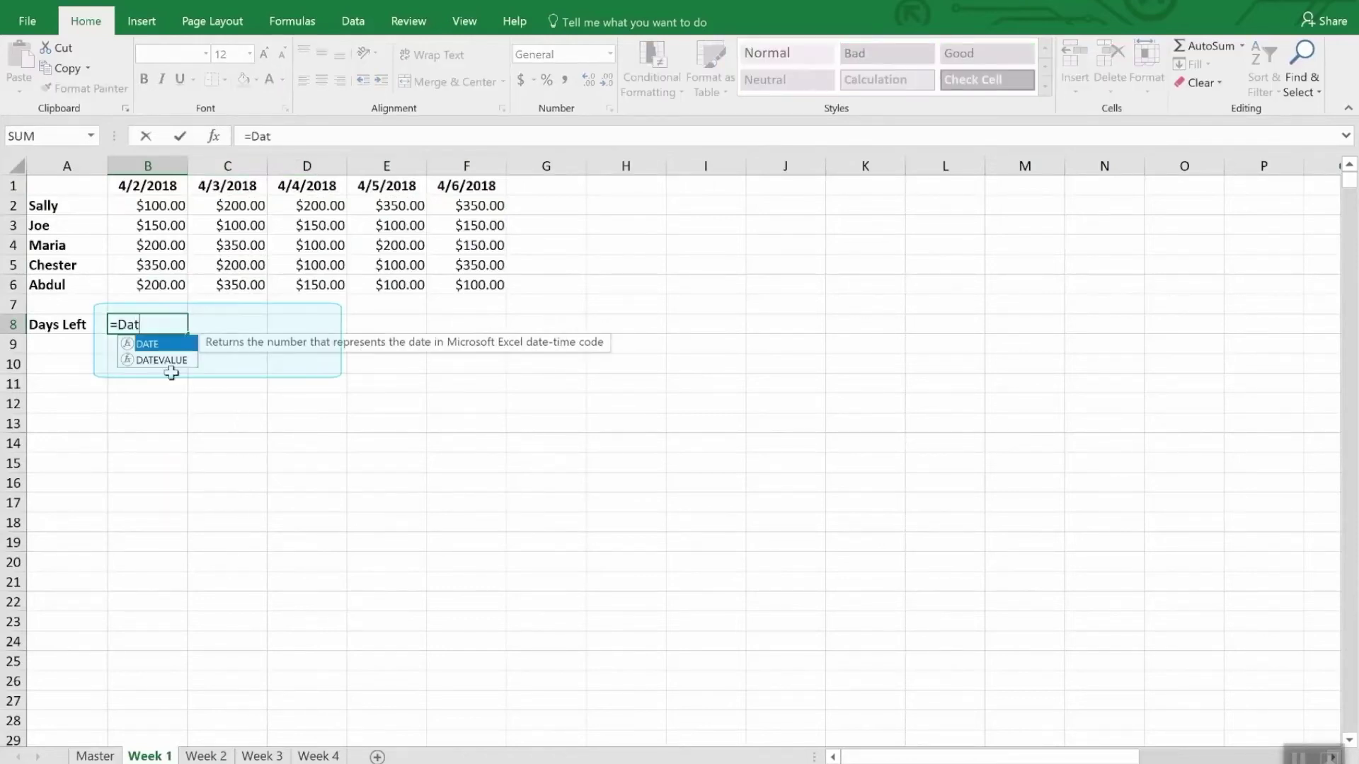
text(e()
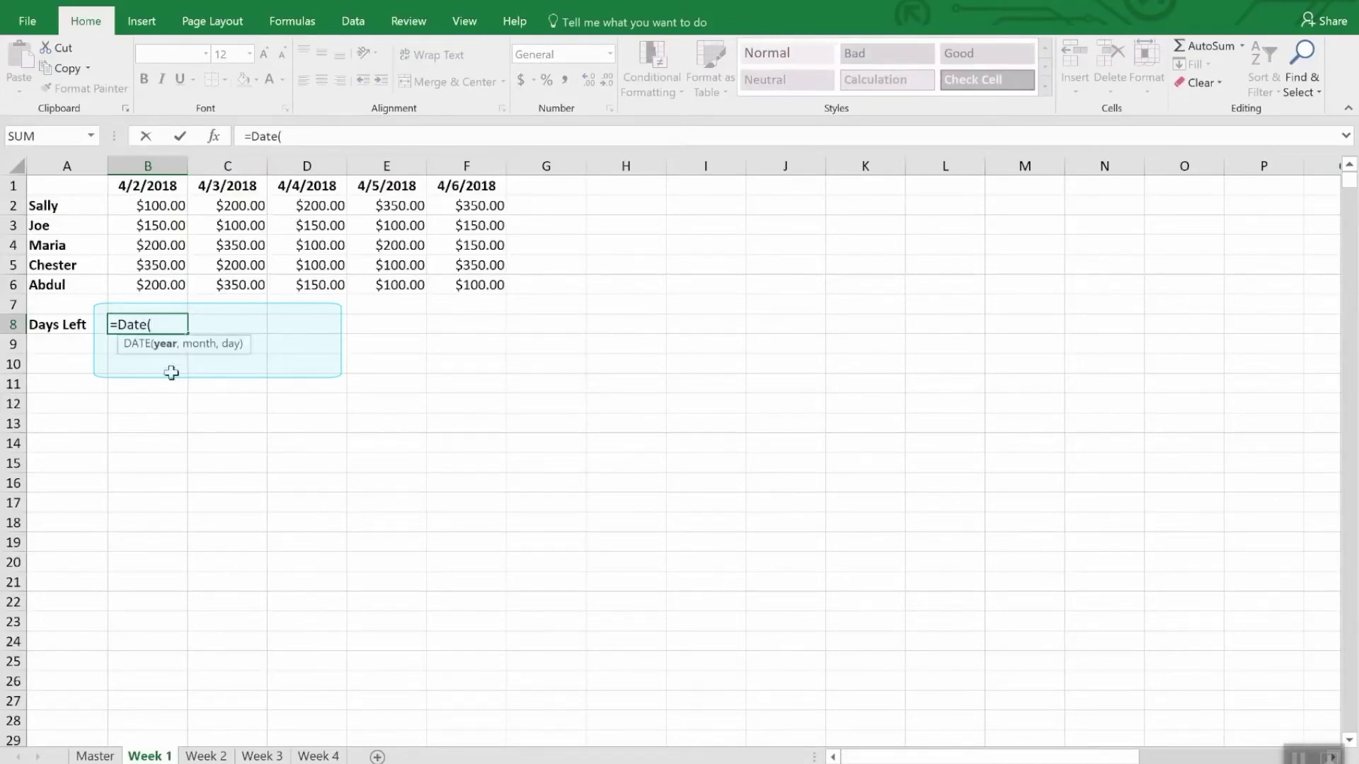
text(2018,4,)
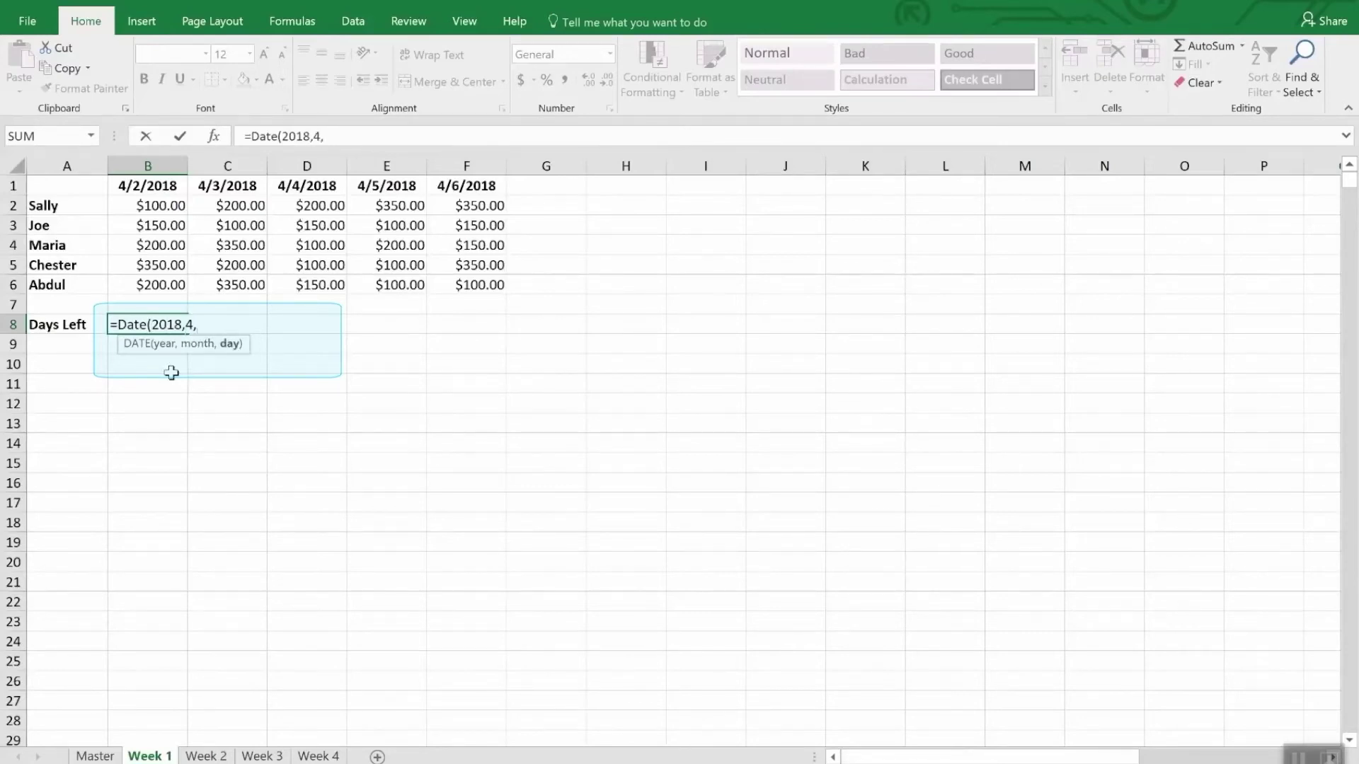
text(30))
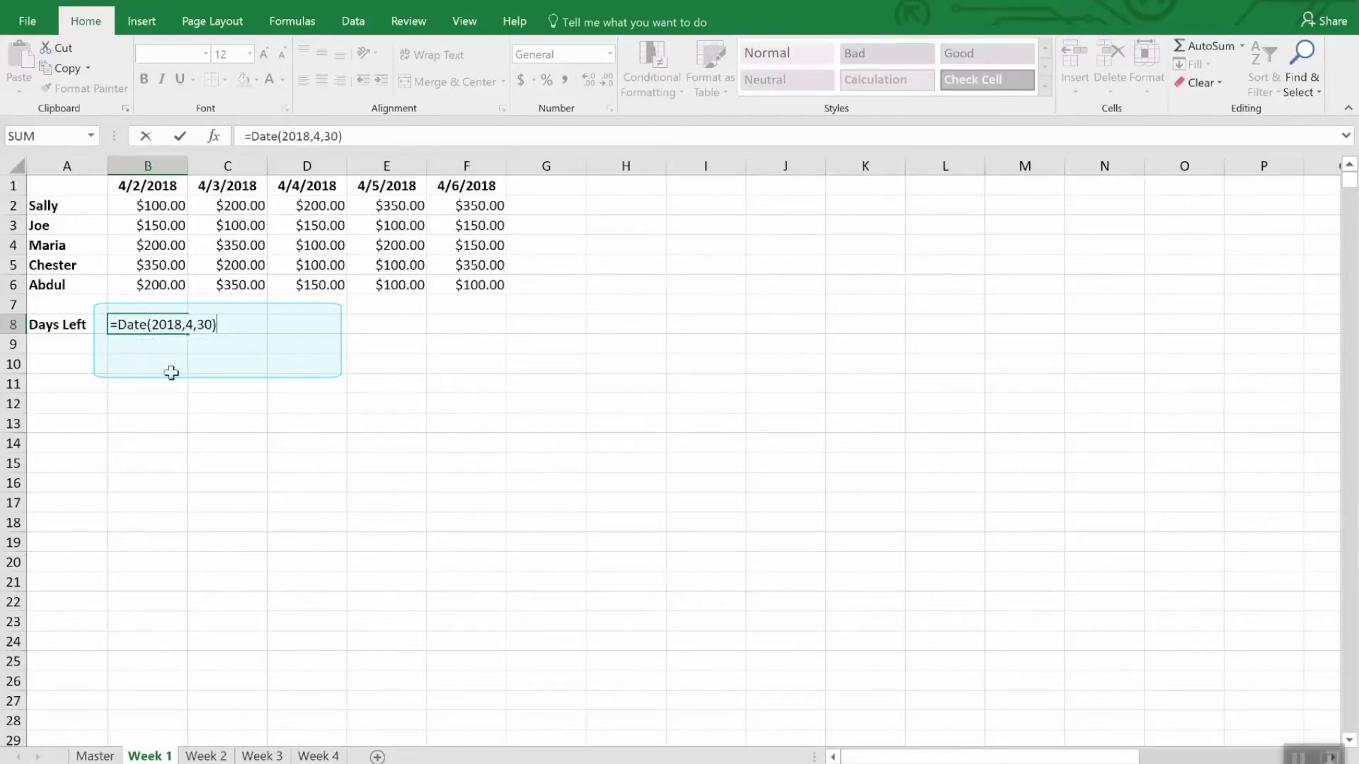
text(-tod)
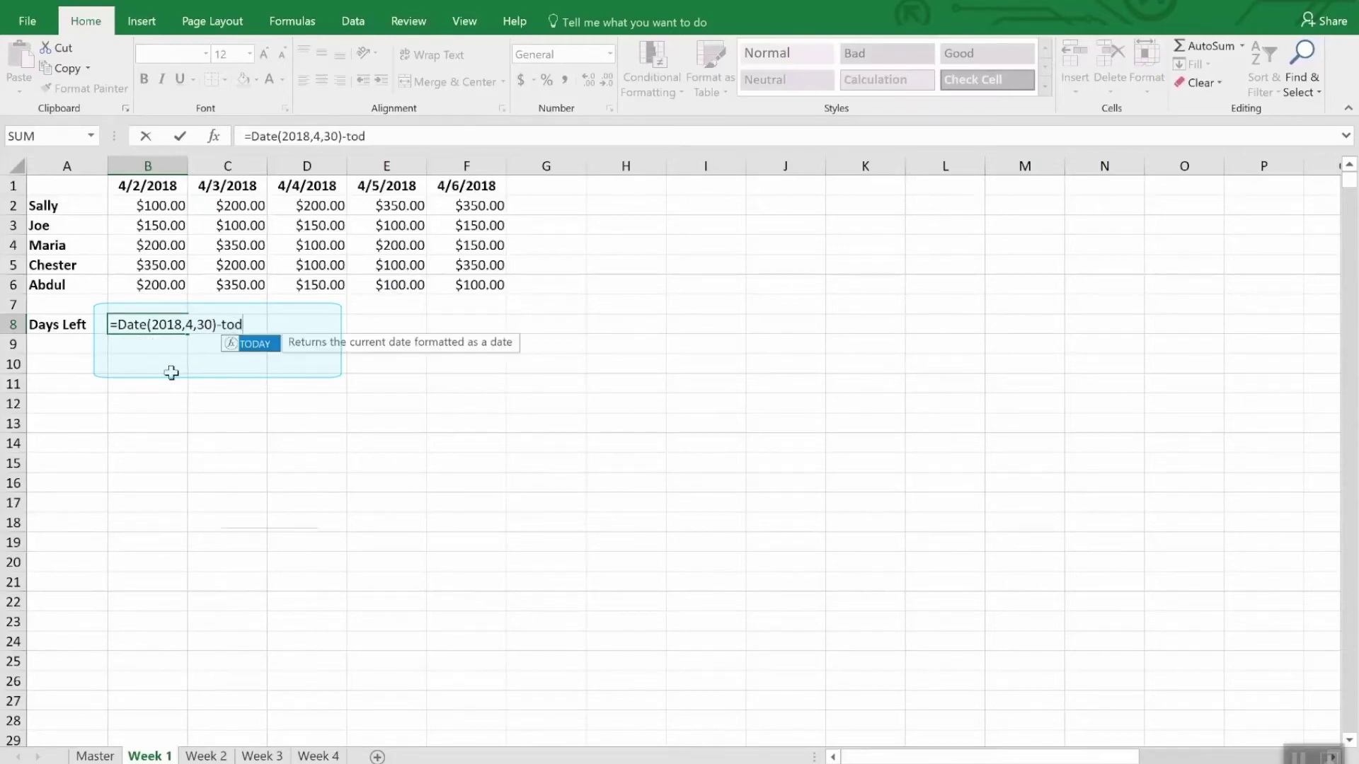
text(ay())
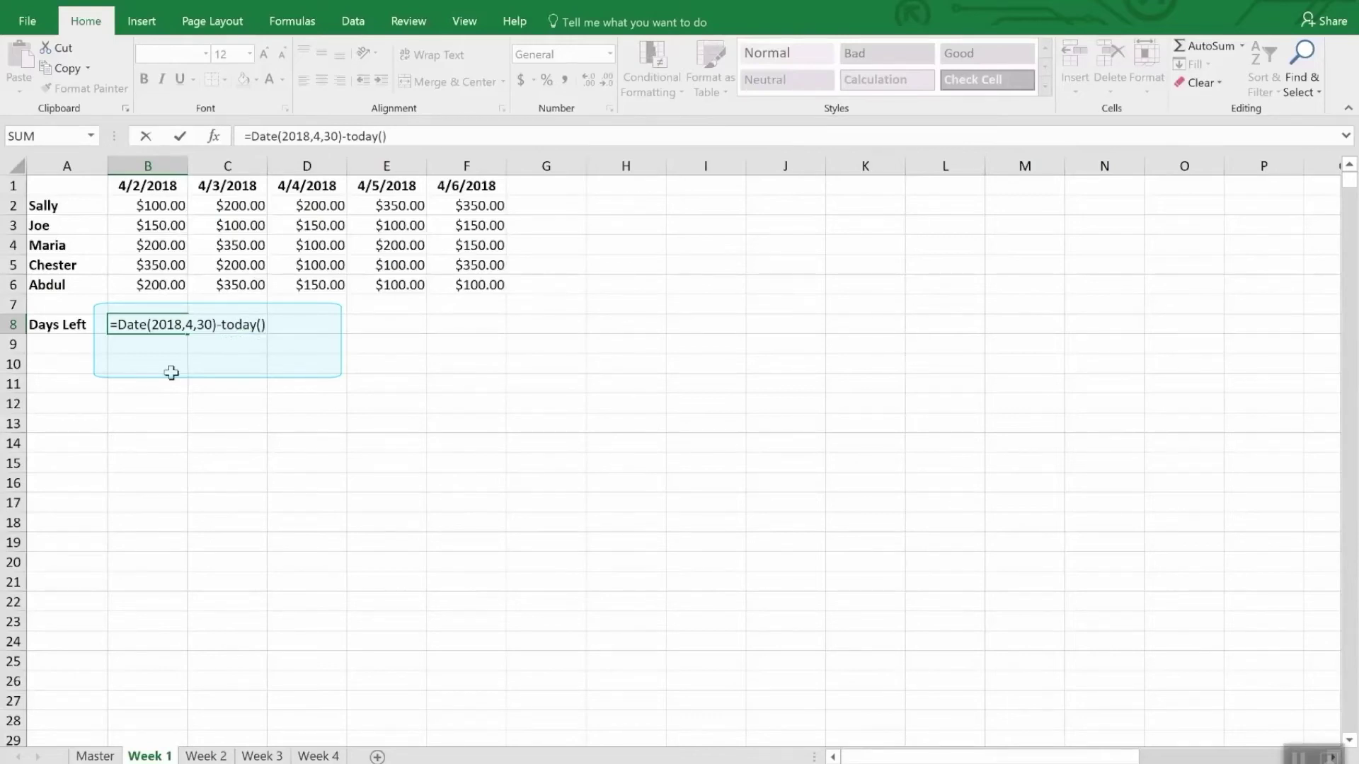
key(Return)
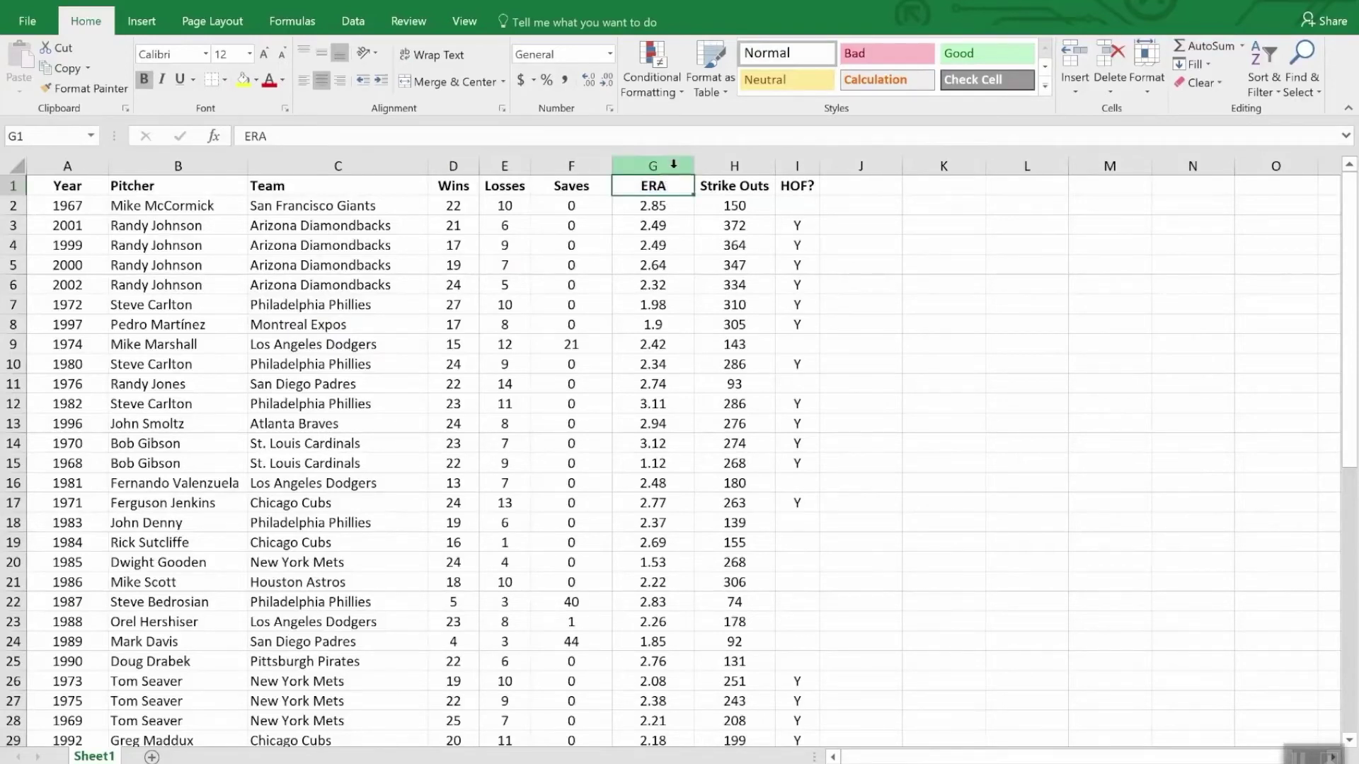
Apply a Less Than 2.00 highlight rule with Light Red Fill with Dark Red Text to the ERA column and review the highlighted cells.
click(645, 161)
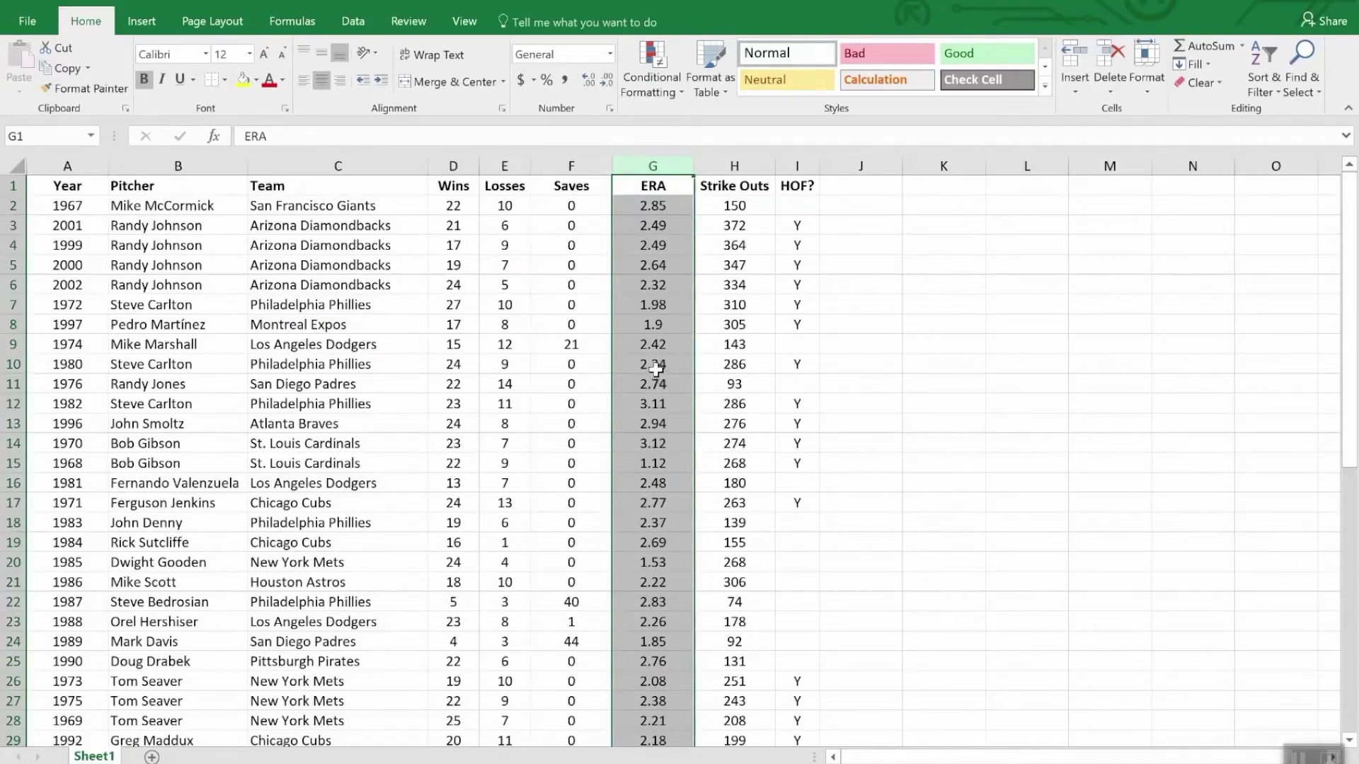
click(651, 57)
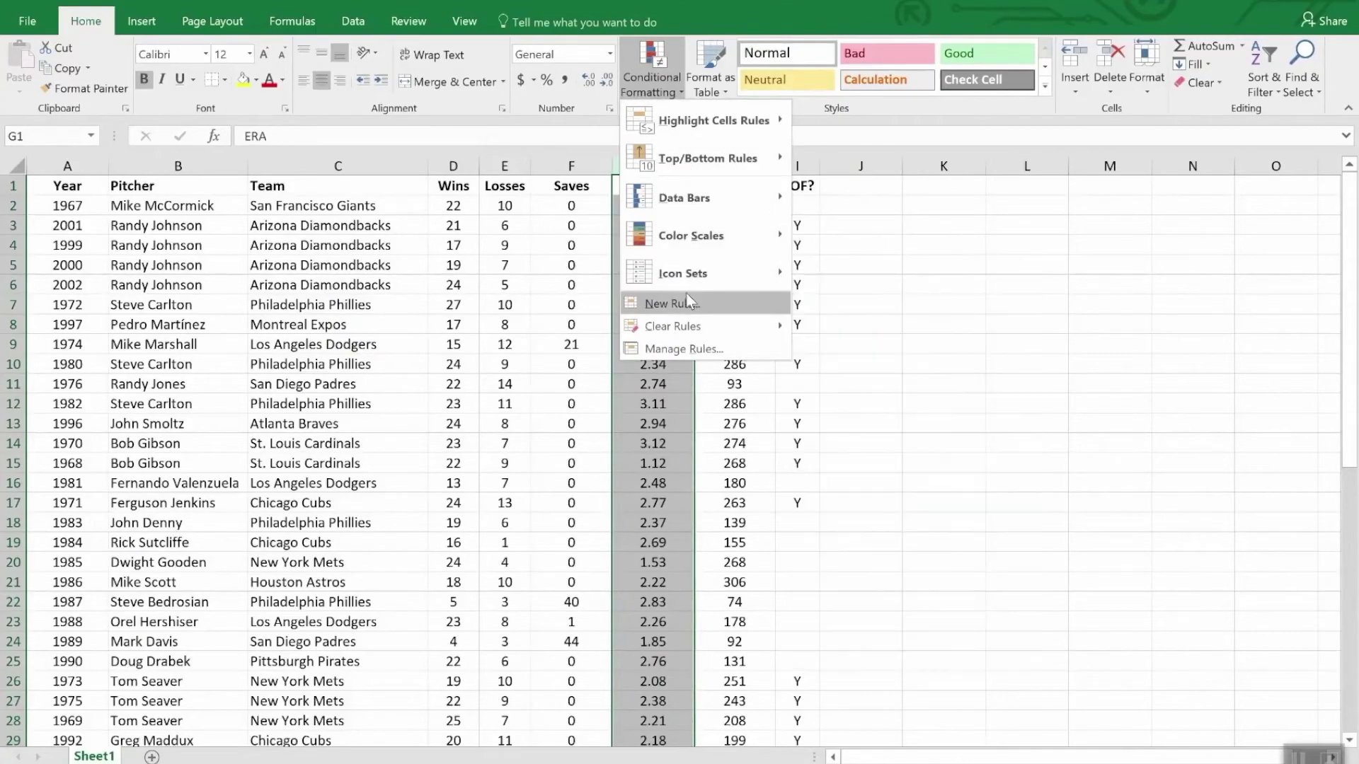
mouse_move(683, 201)
mouse_move(688, 123)
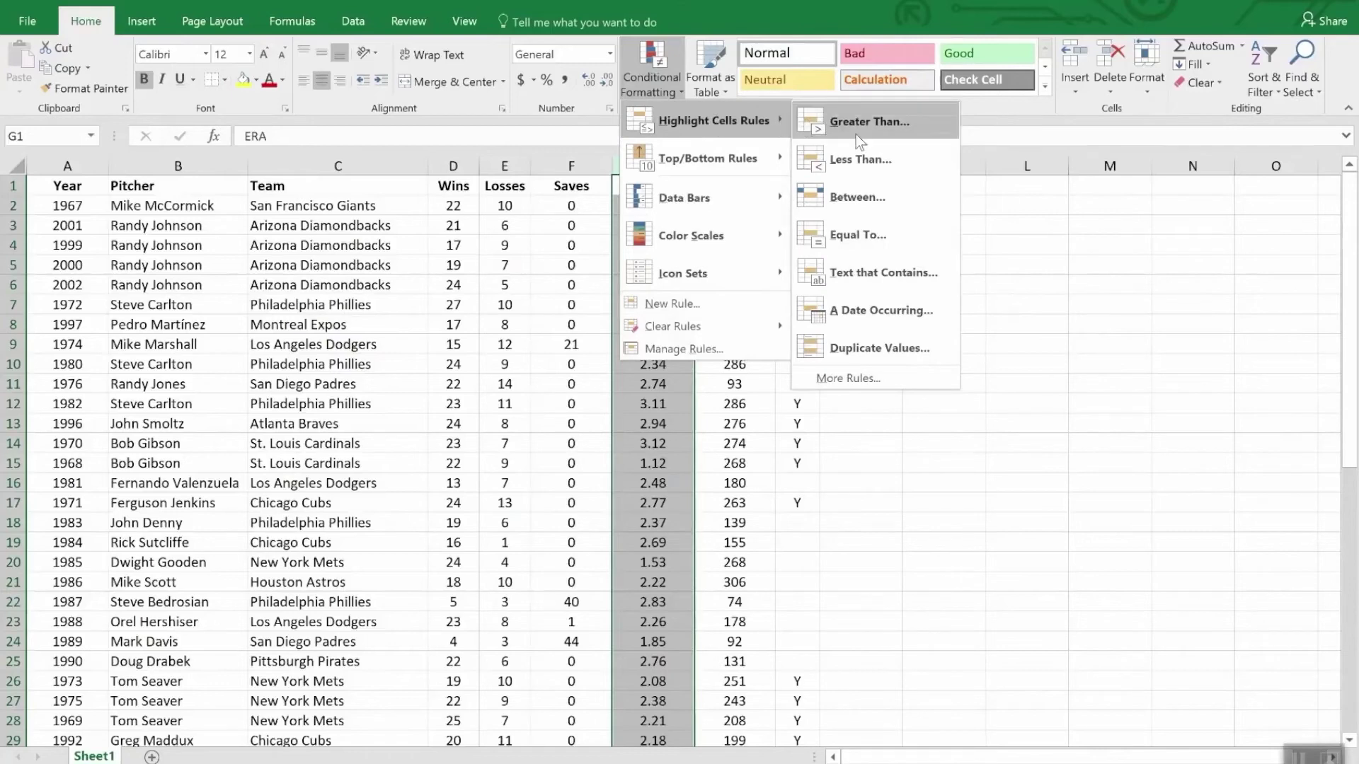
click(880, 161)
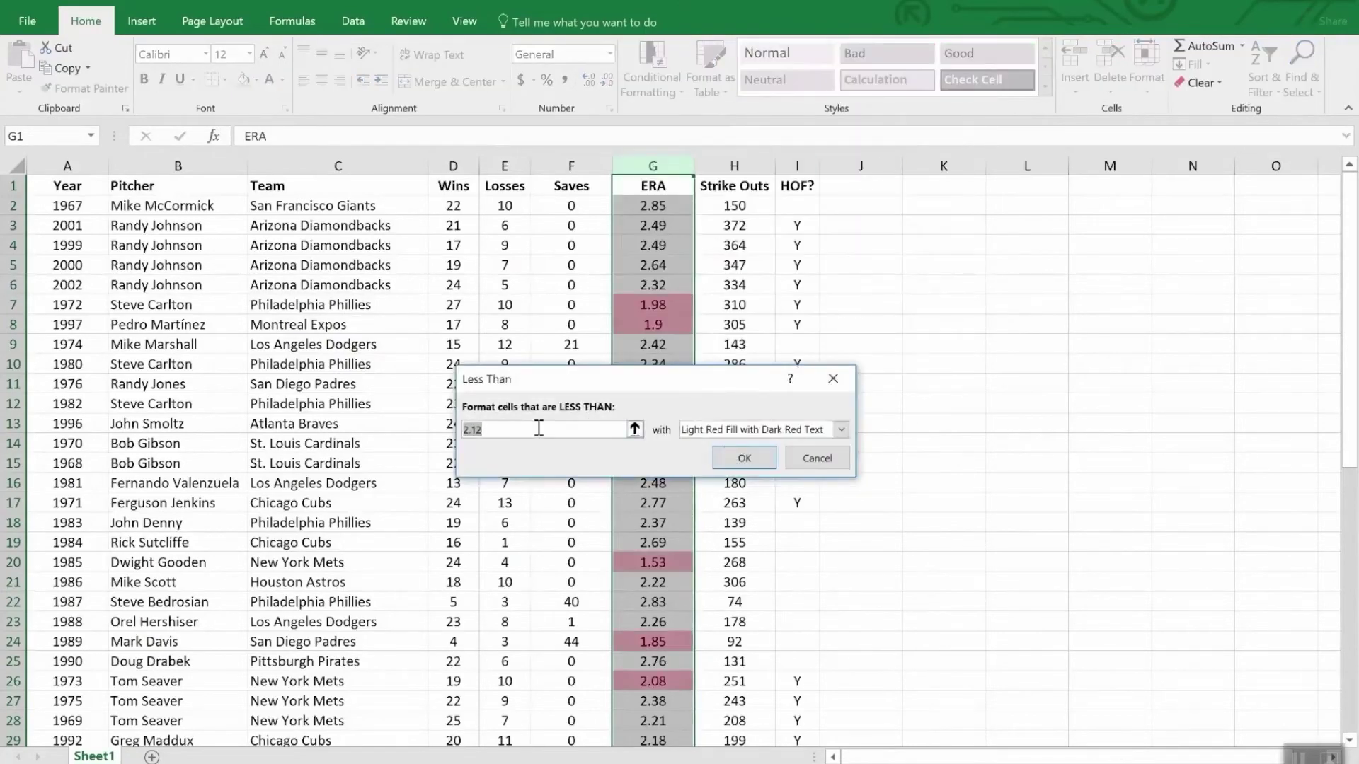
text(2.0)
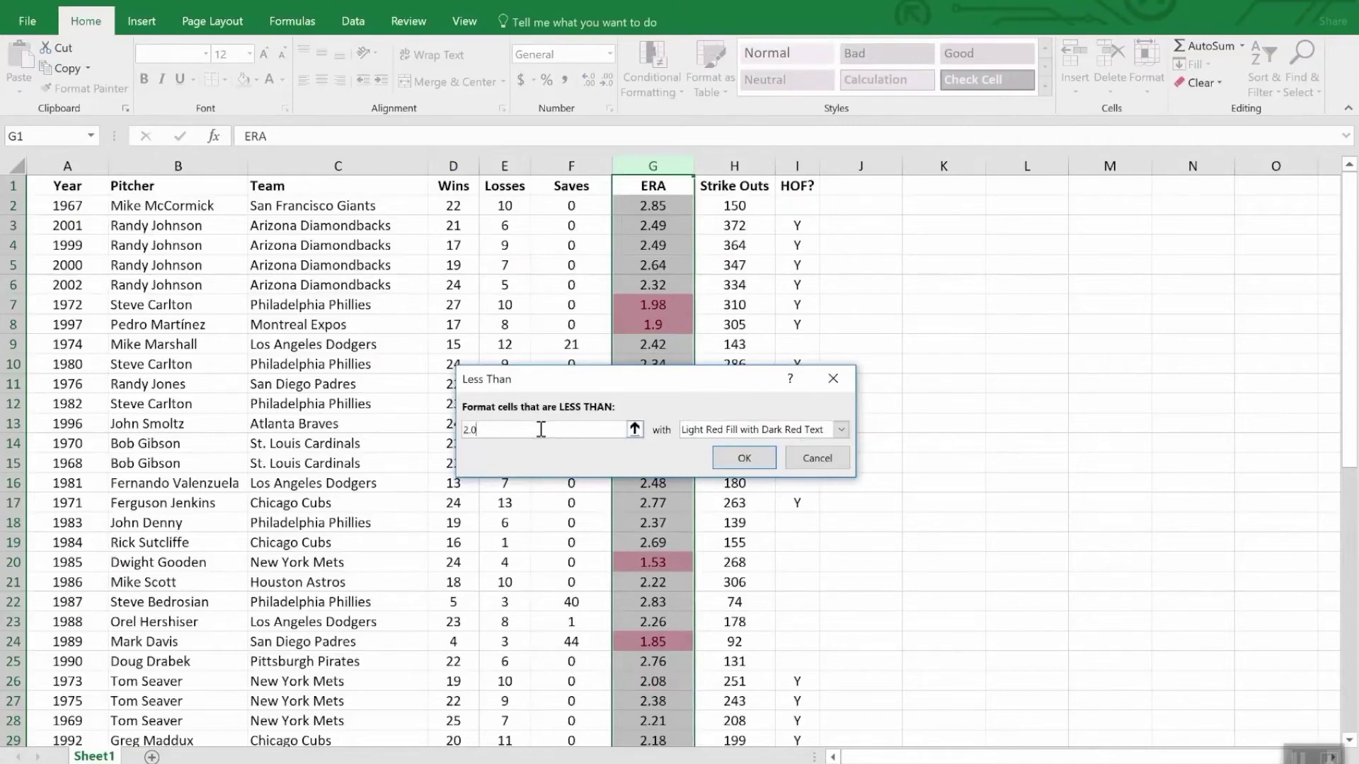
text(0)
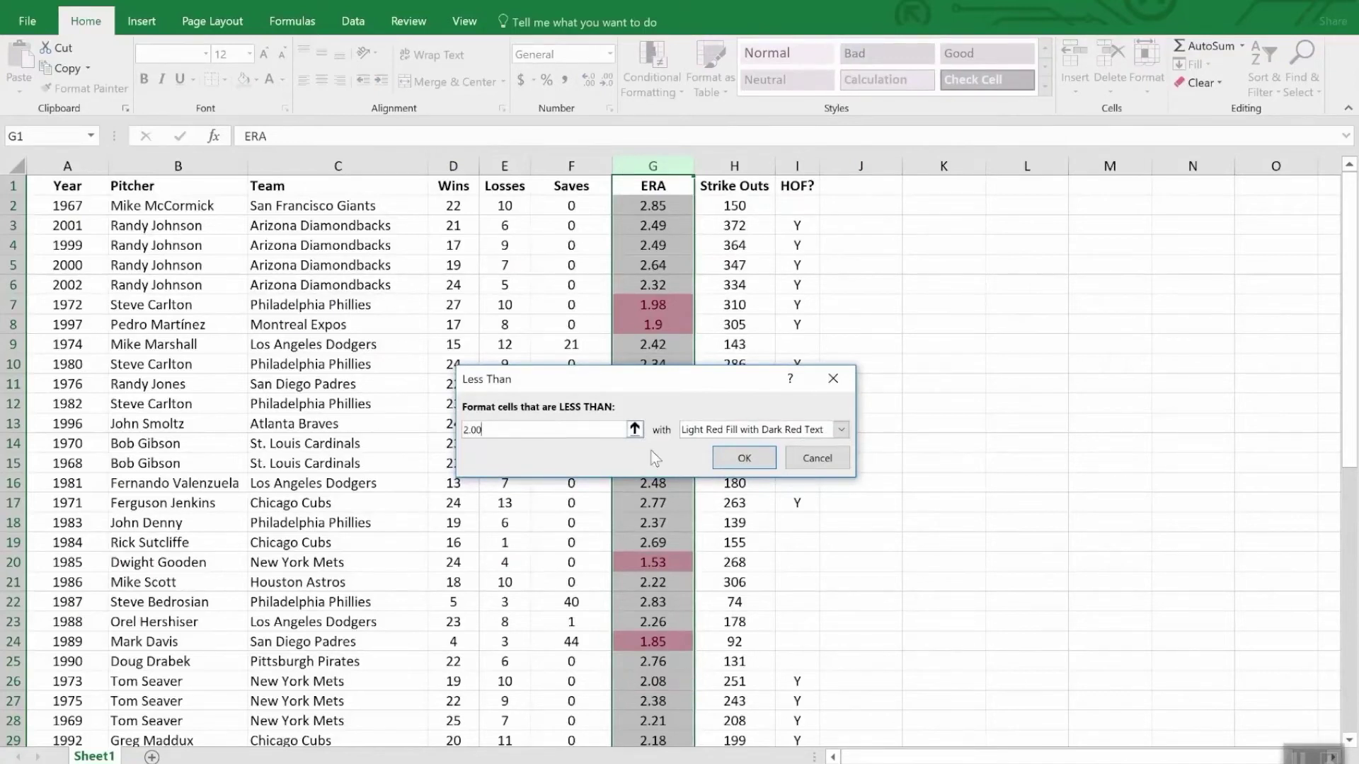
click(745, 458)
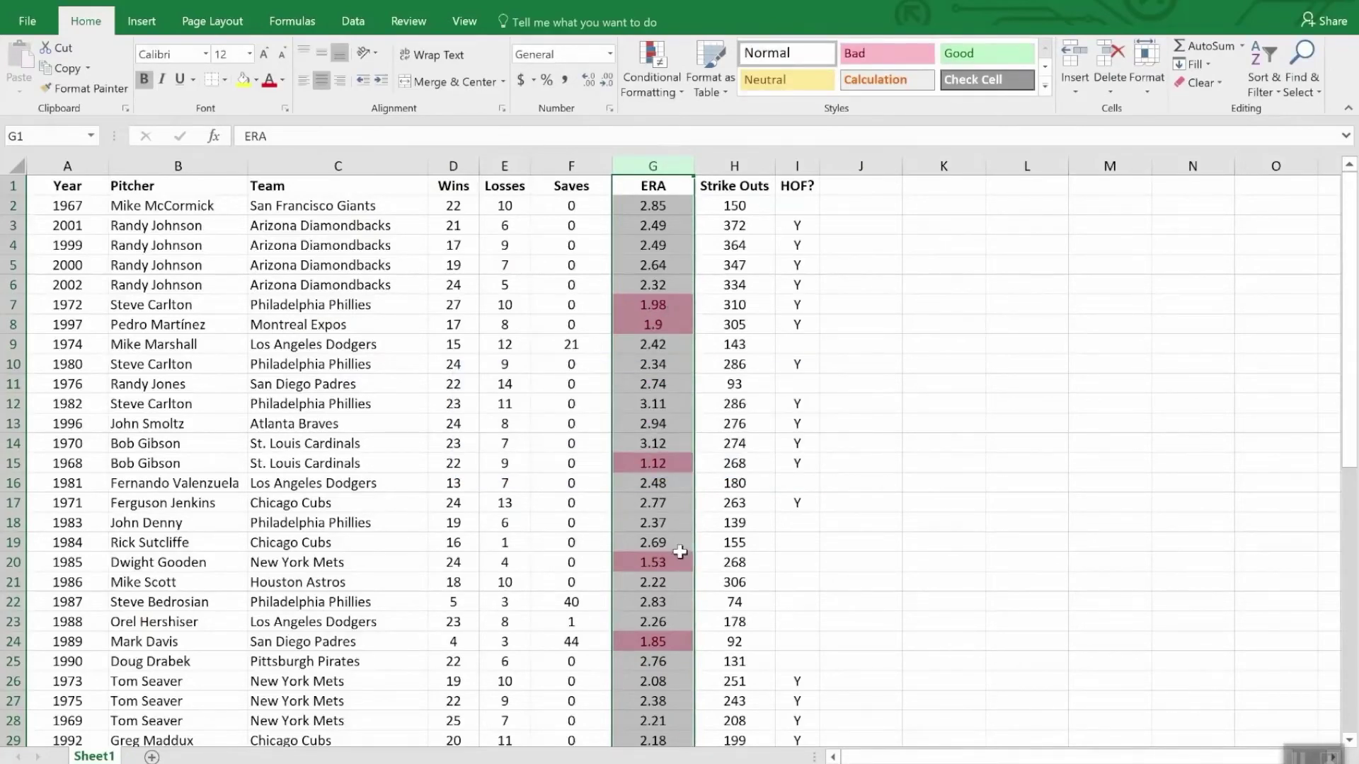
scroll(682, 554, down, 7)
scroll(682, 554, down, 5)
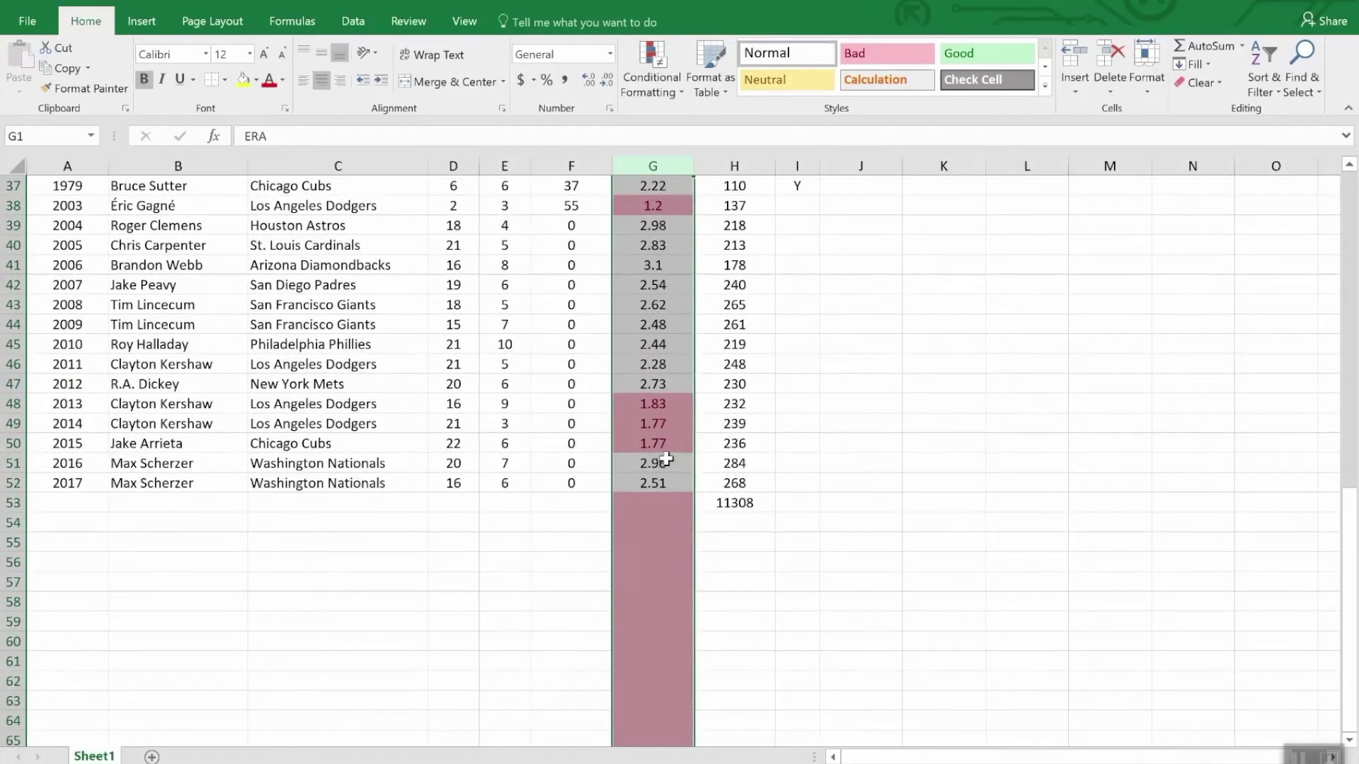
scroll(667, 458, up, 7)
scroll(667, 459, down, 7)
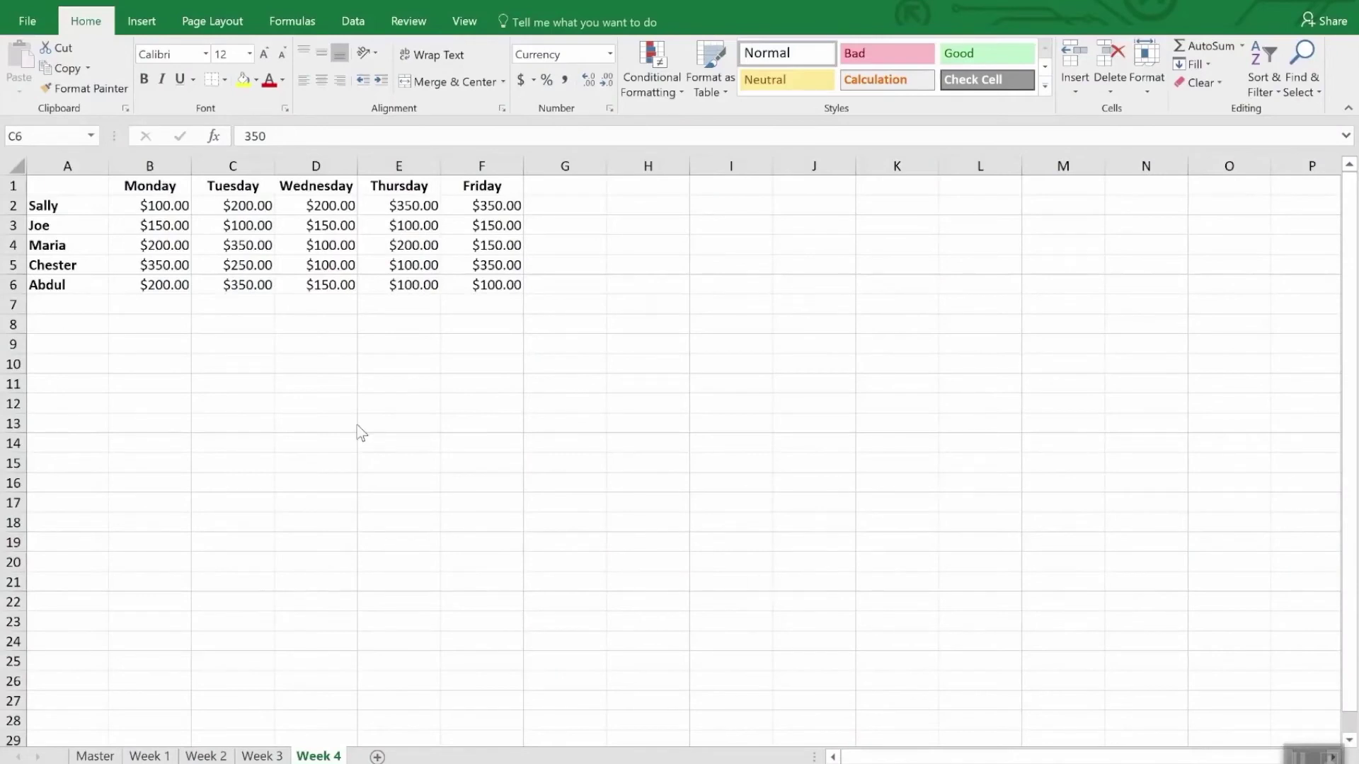
Start a new conditional formatting rule for B2:F6 on the Week 4 sheet using the Icon Sets format style.
click(181, 210)
drag(180, 210, 498, 297)
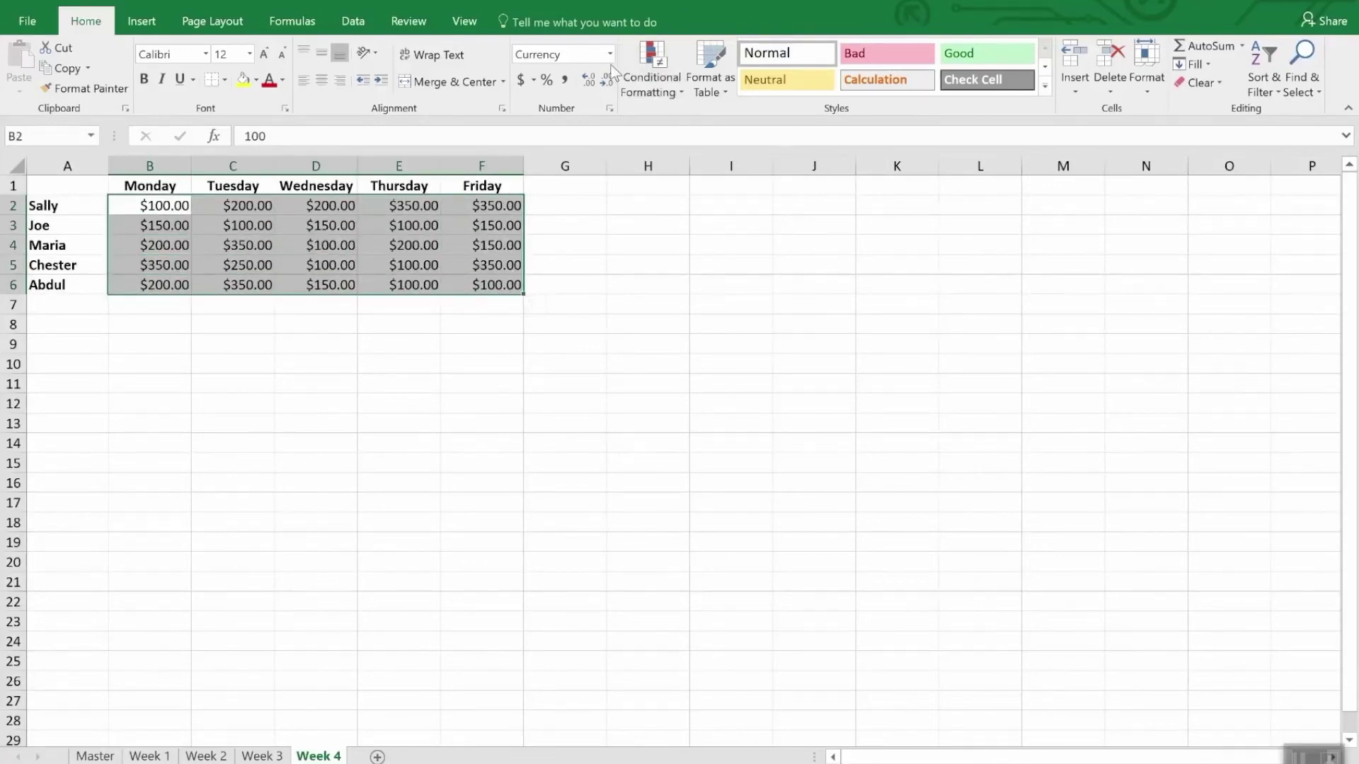
click(672, 64)
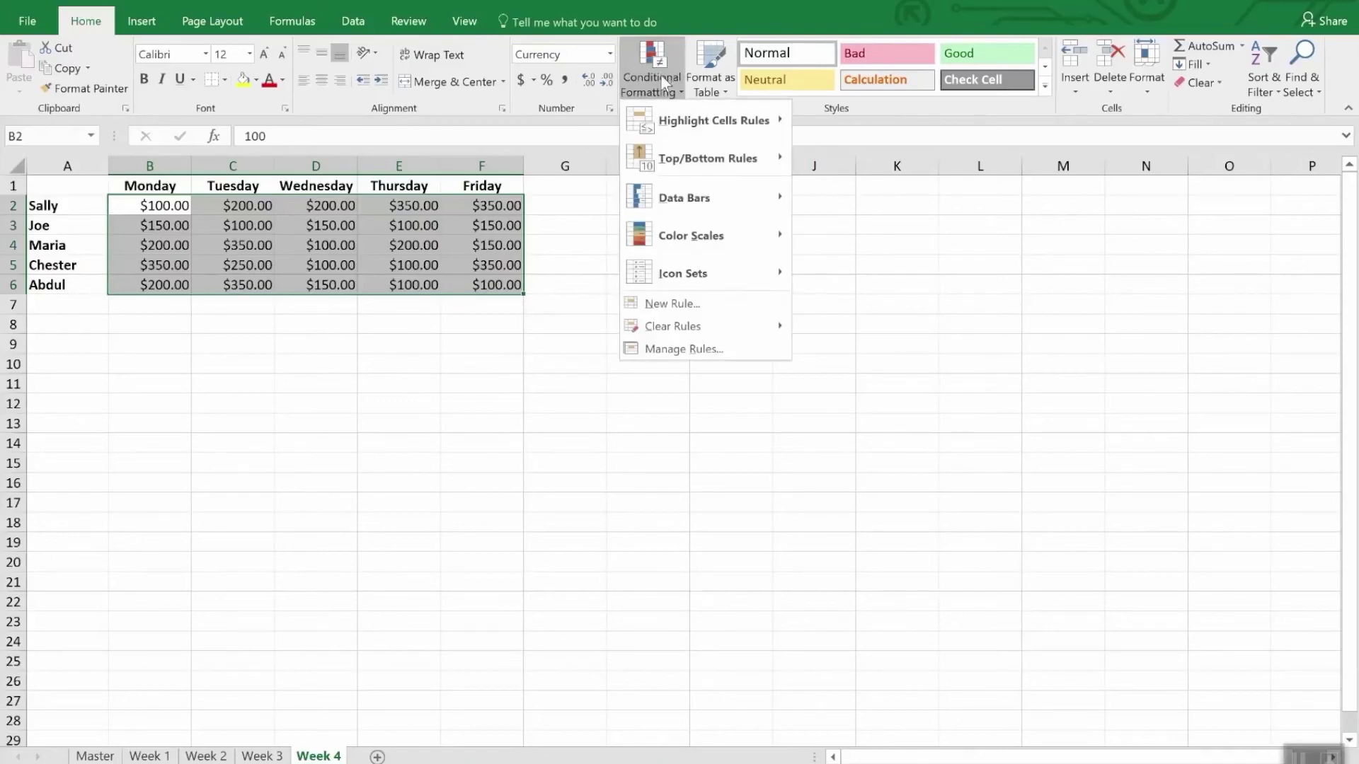
click(692, 308)
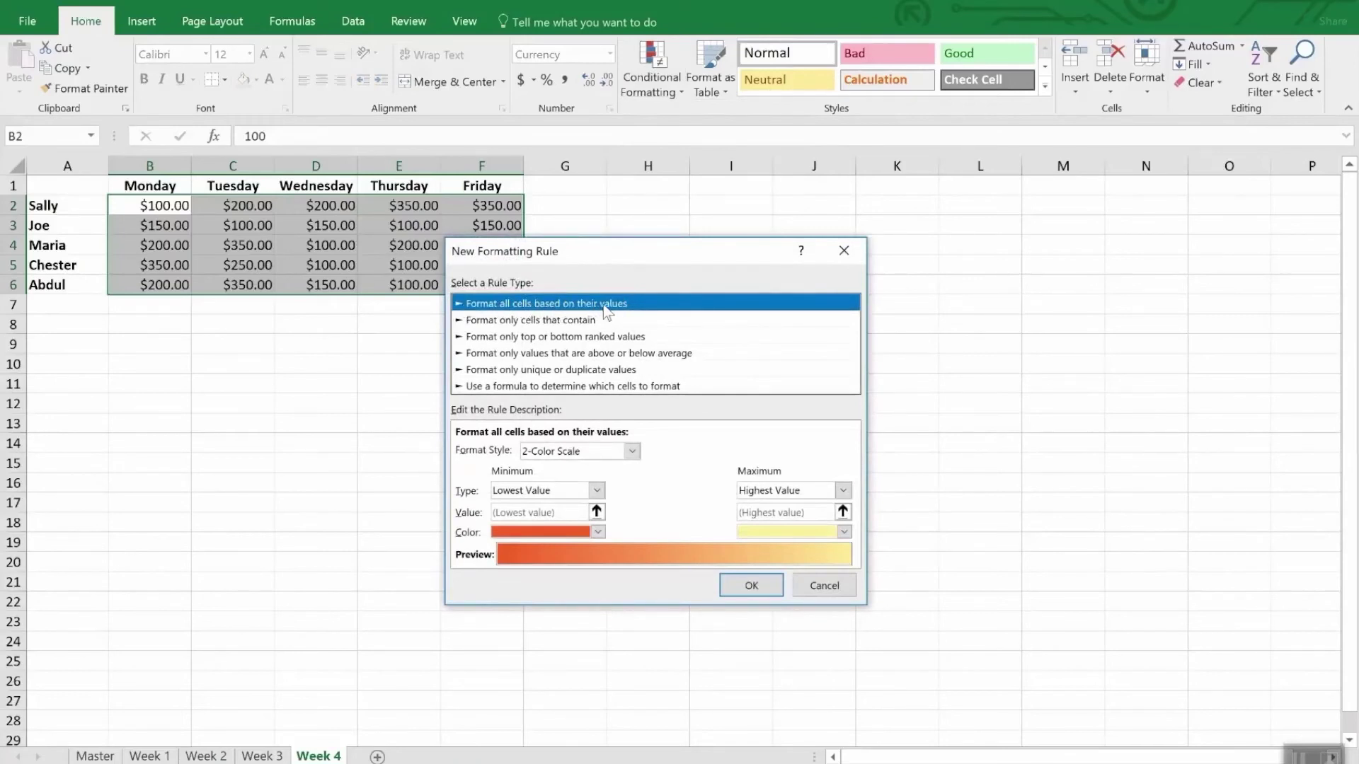
click(632, 451)
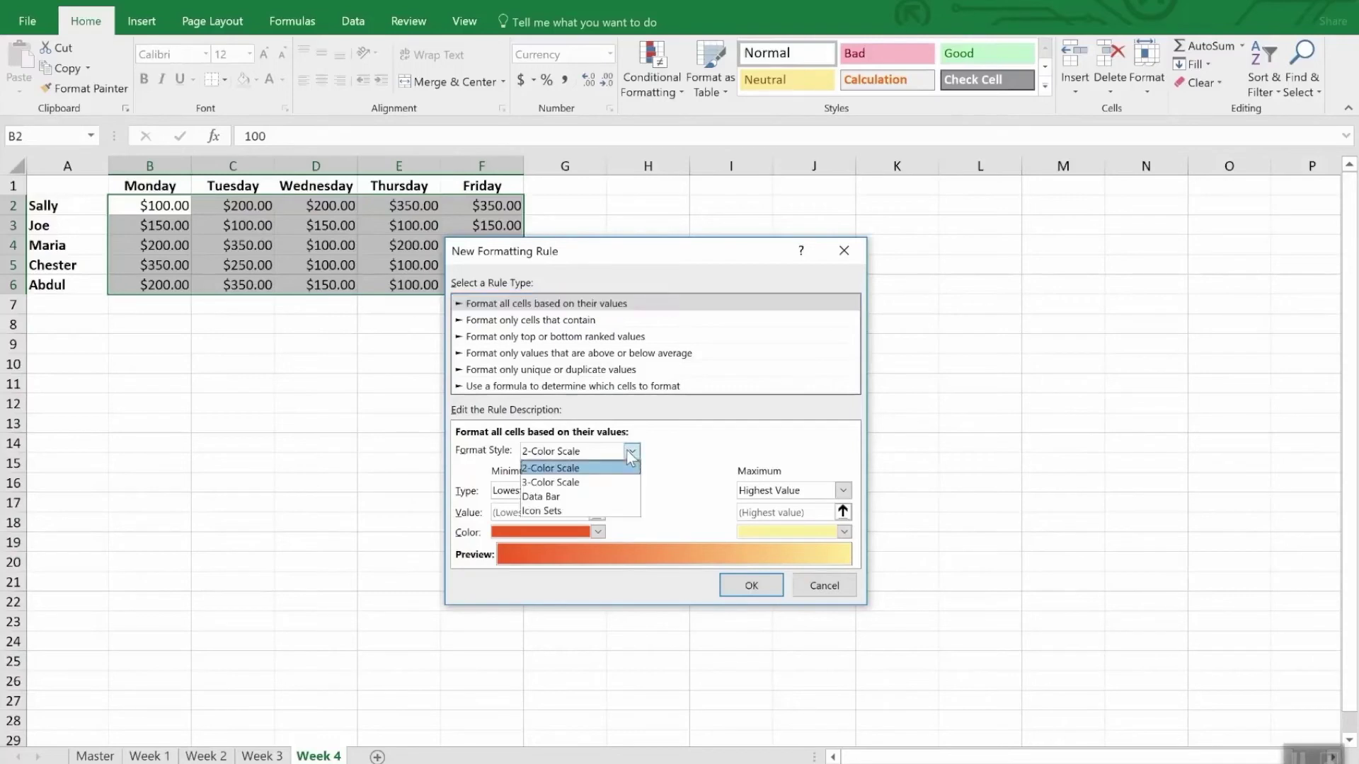
click(596, 508)
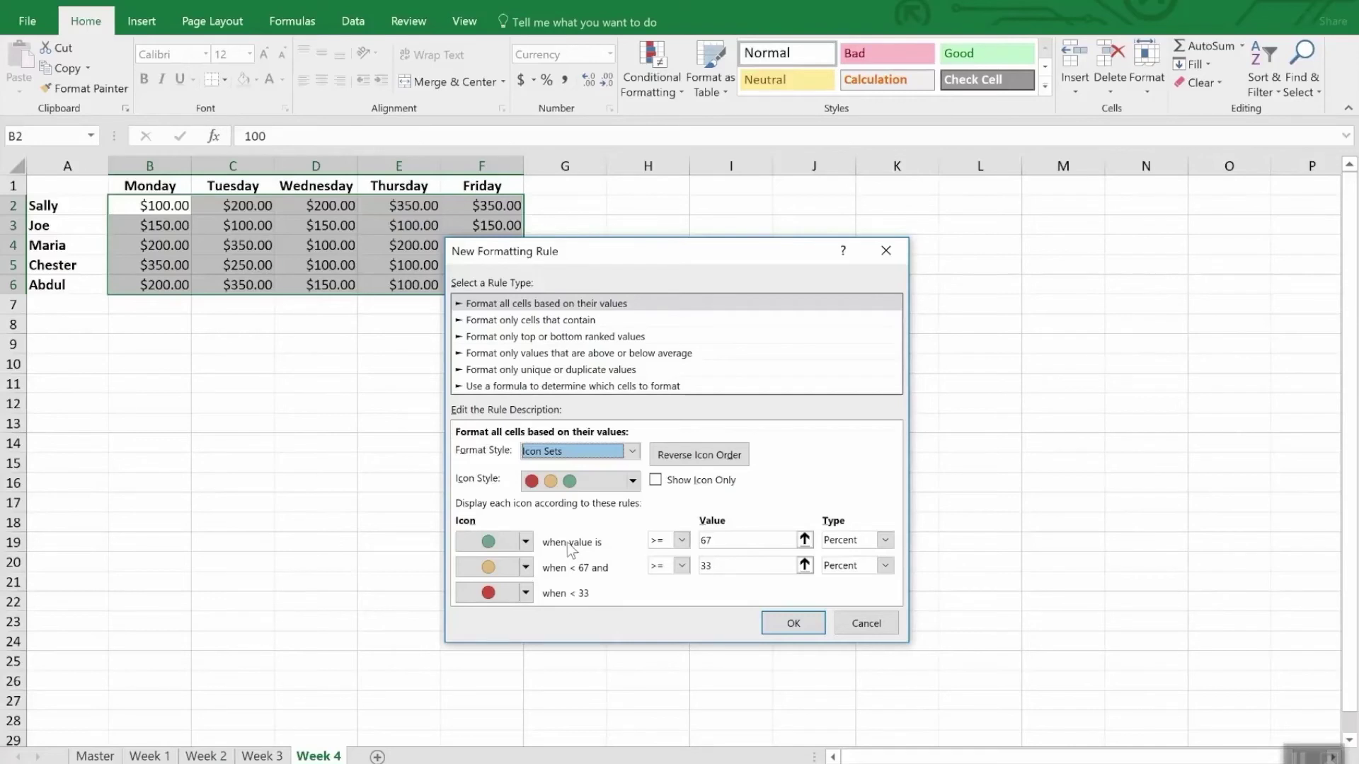
Set the green icon's threshold to type Number with a value of 300.
click(885, 541)
click(849, 559)
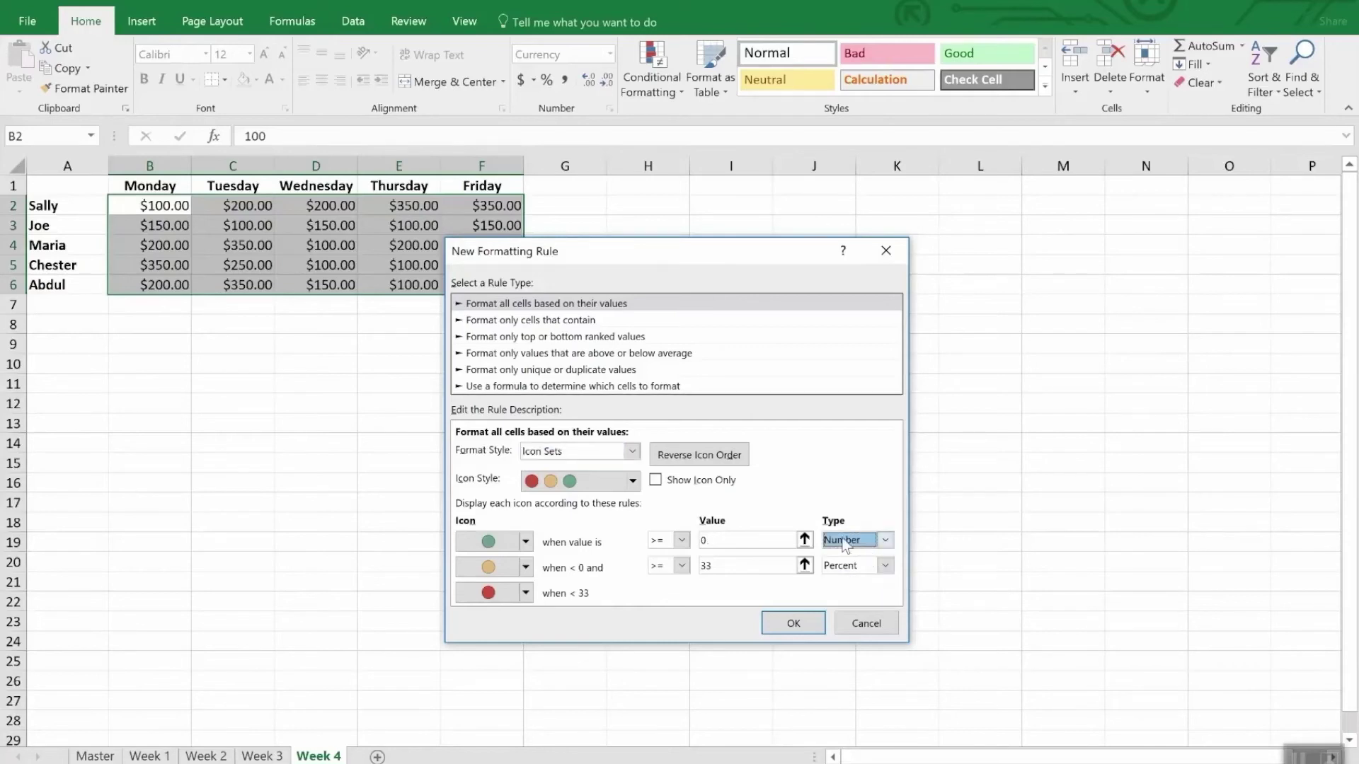
click(717, 540)
double_click(717, 540)
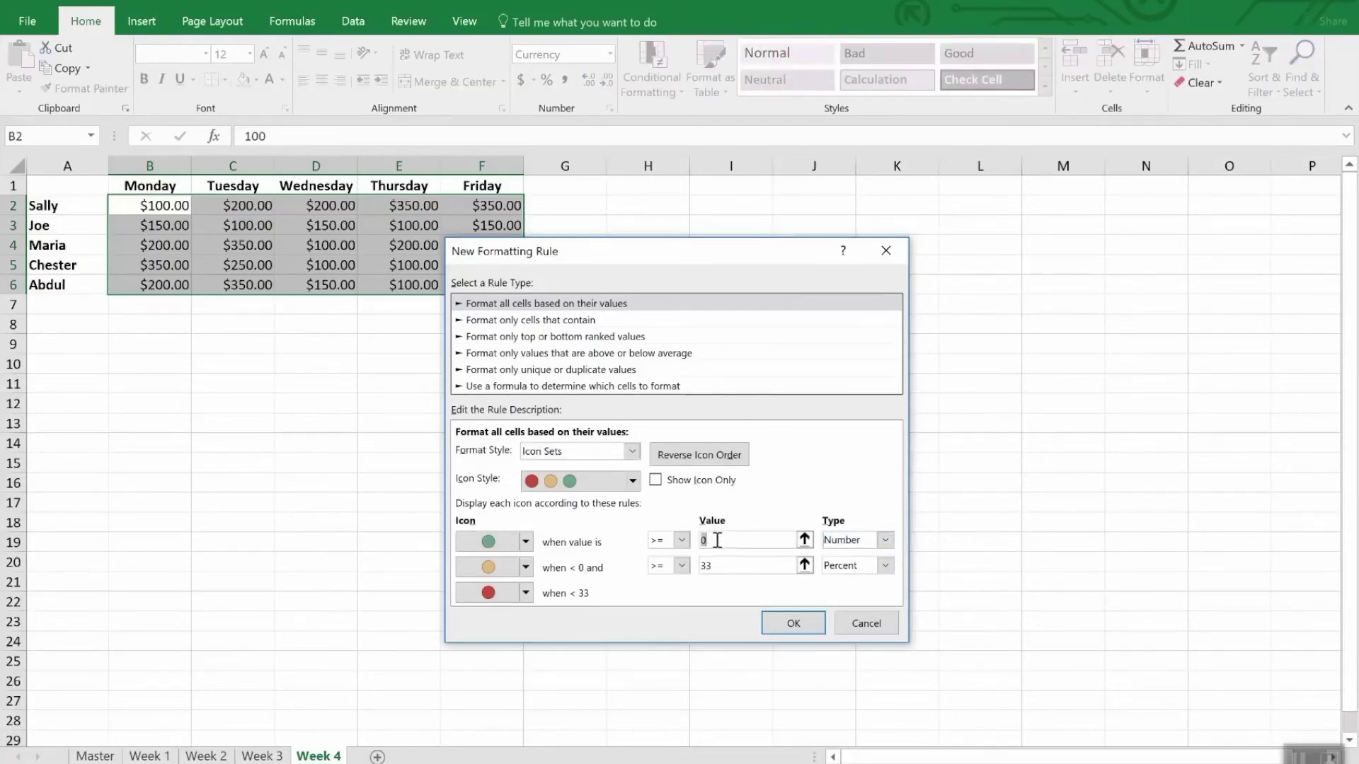
text(300)
click(752, 567)
double_click(752, 566)
text(200)
key(Tab)
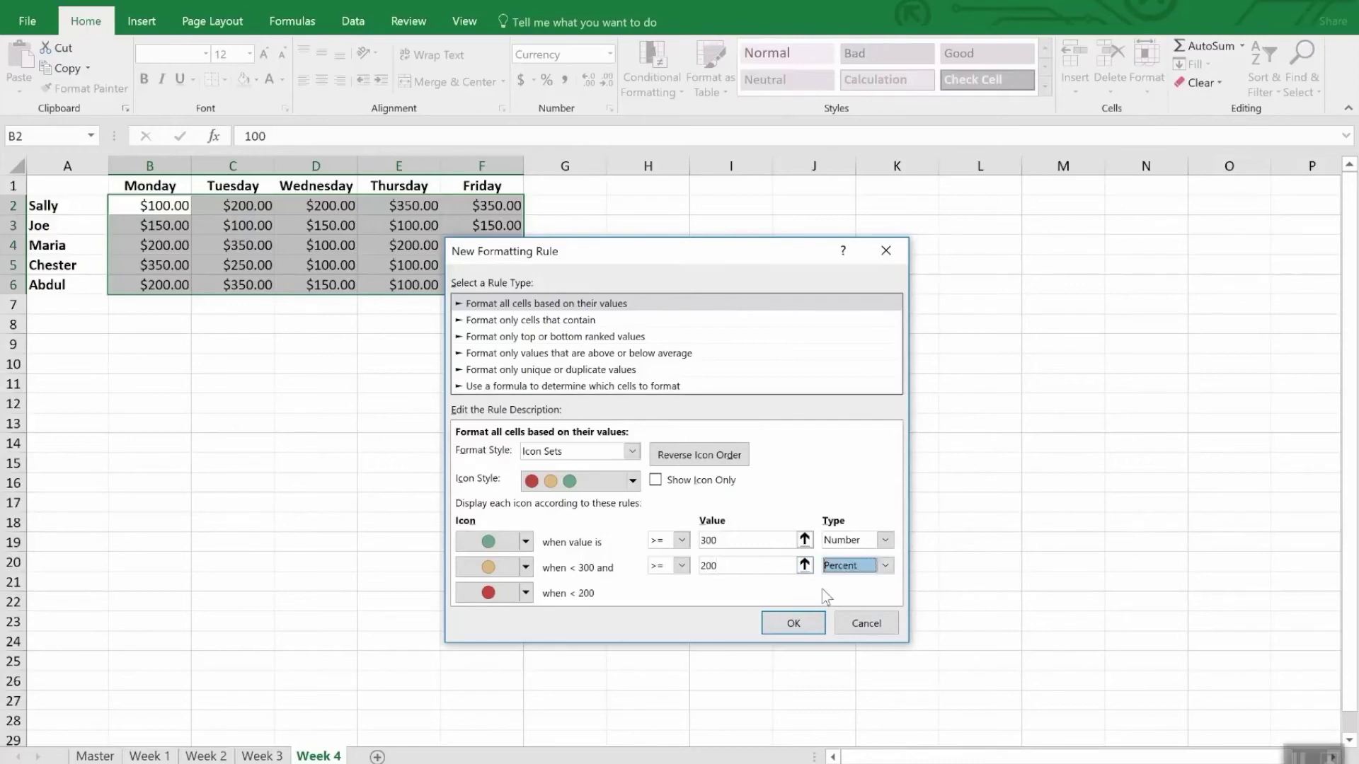
Set the yellow icon's threshold to type Number with a value of 200 and apply the icon rule.
click(884, 566)
click(875, 581)
double_click(753, 567)
text(200)
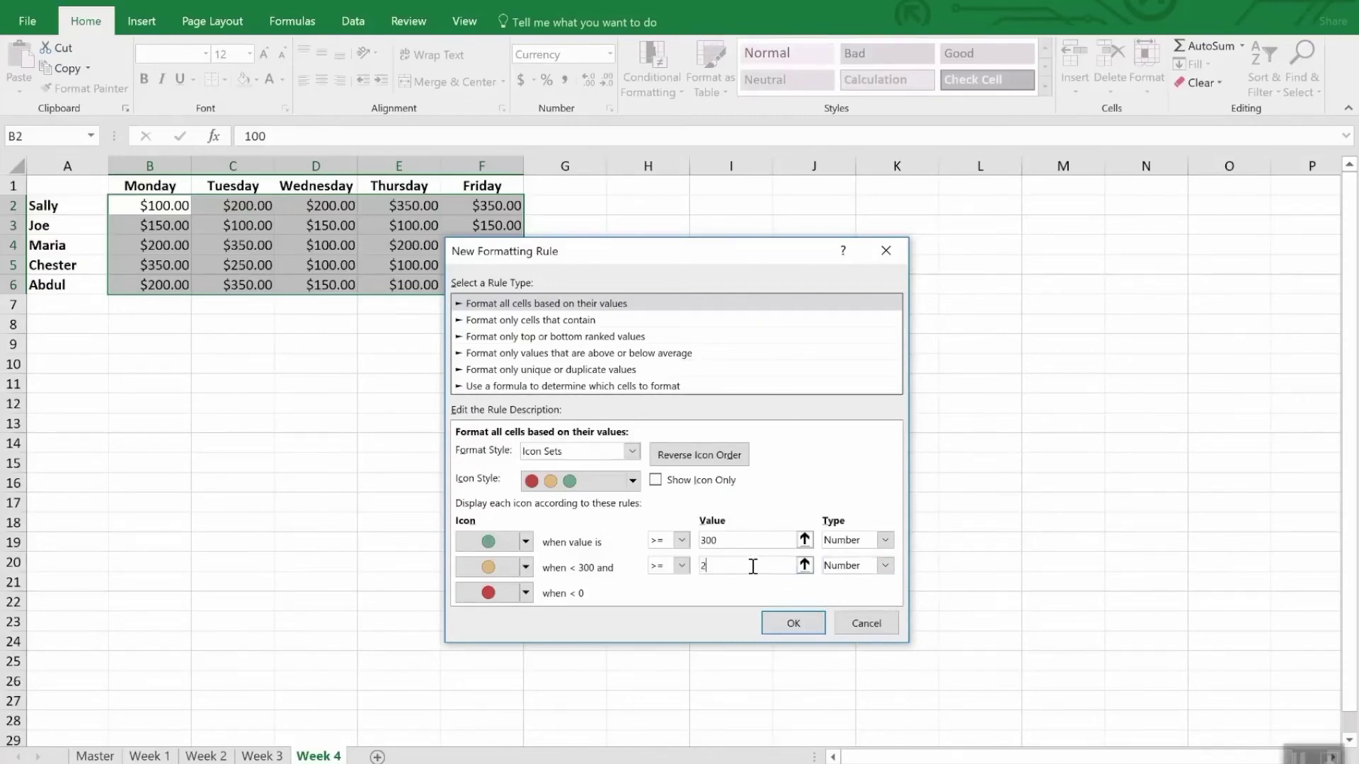
click(787, 623)
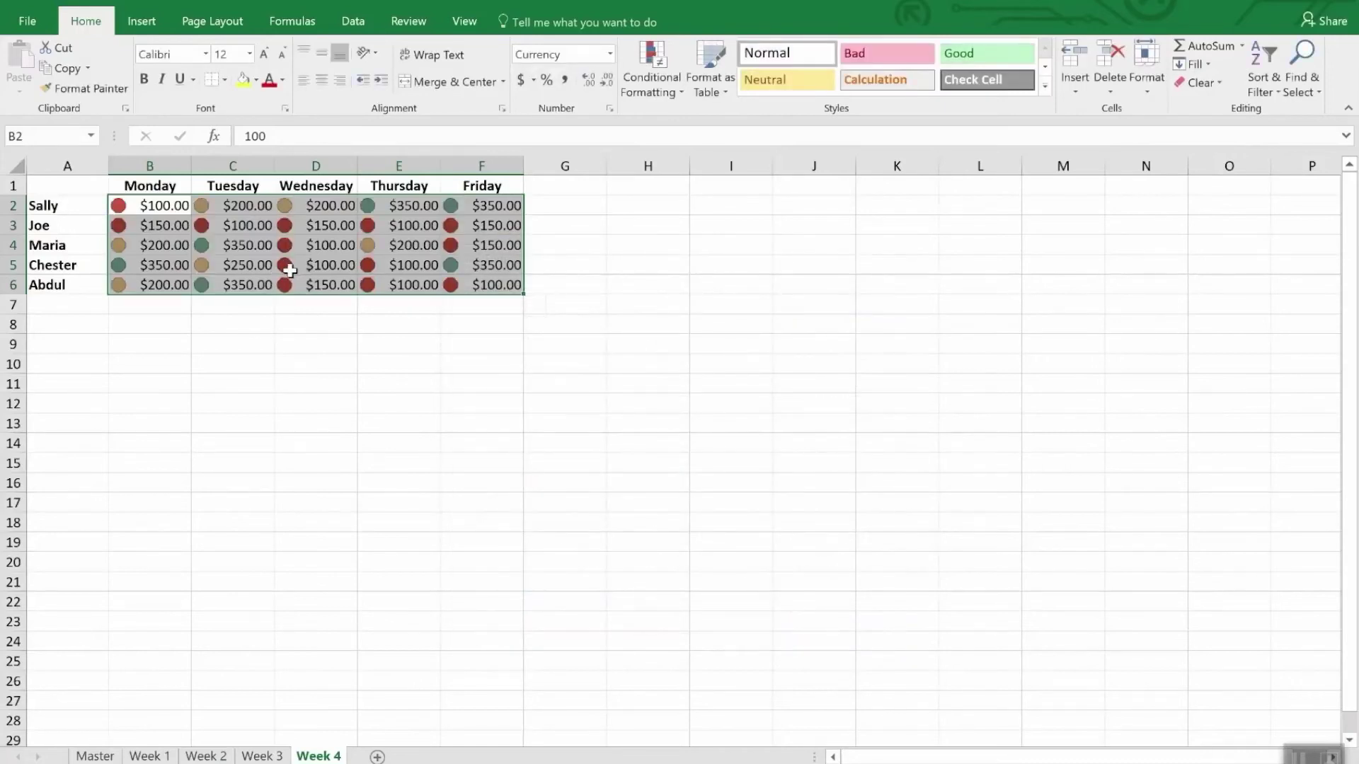
Create a formula-based conditional formatting rule for B2:F6 on the Week 4 sheet using =b2<200.
click(328, 328)
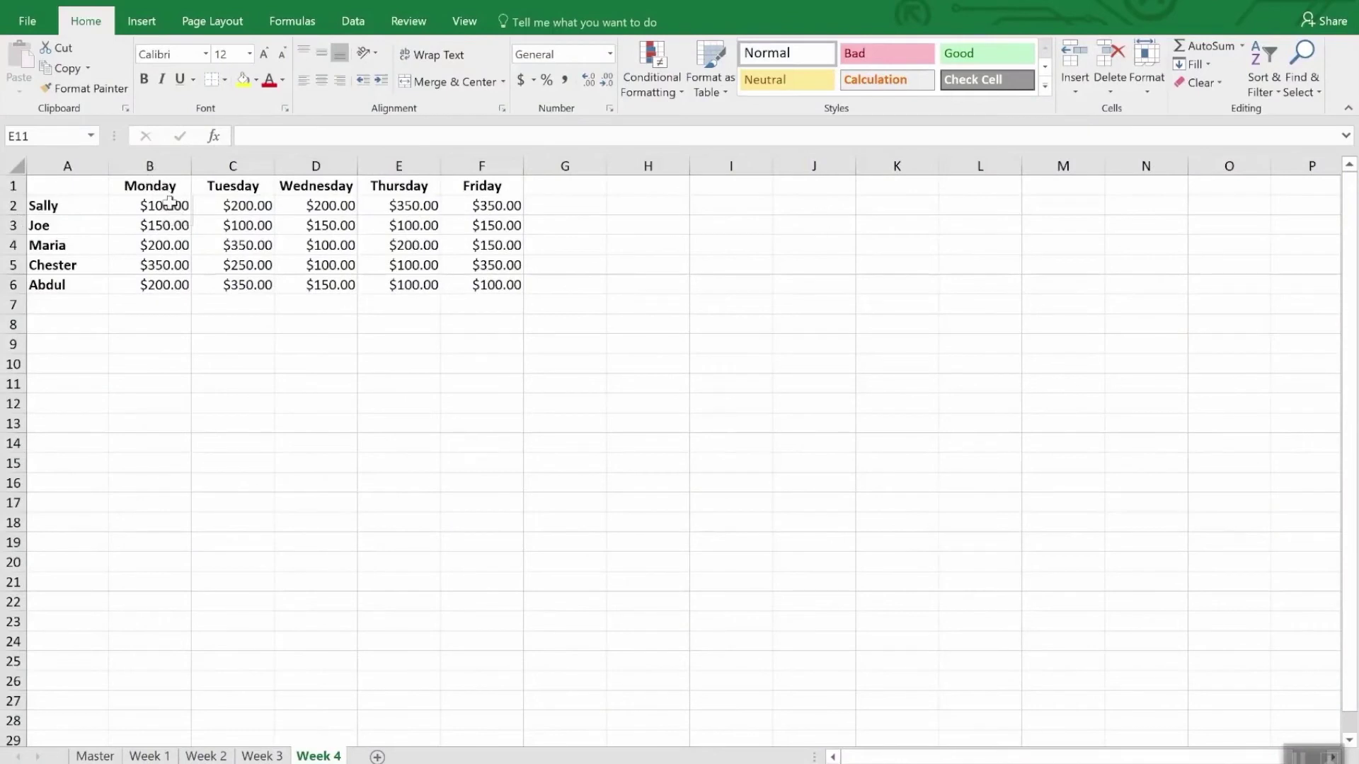
drag(151, 207, 517, 295)
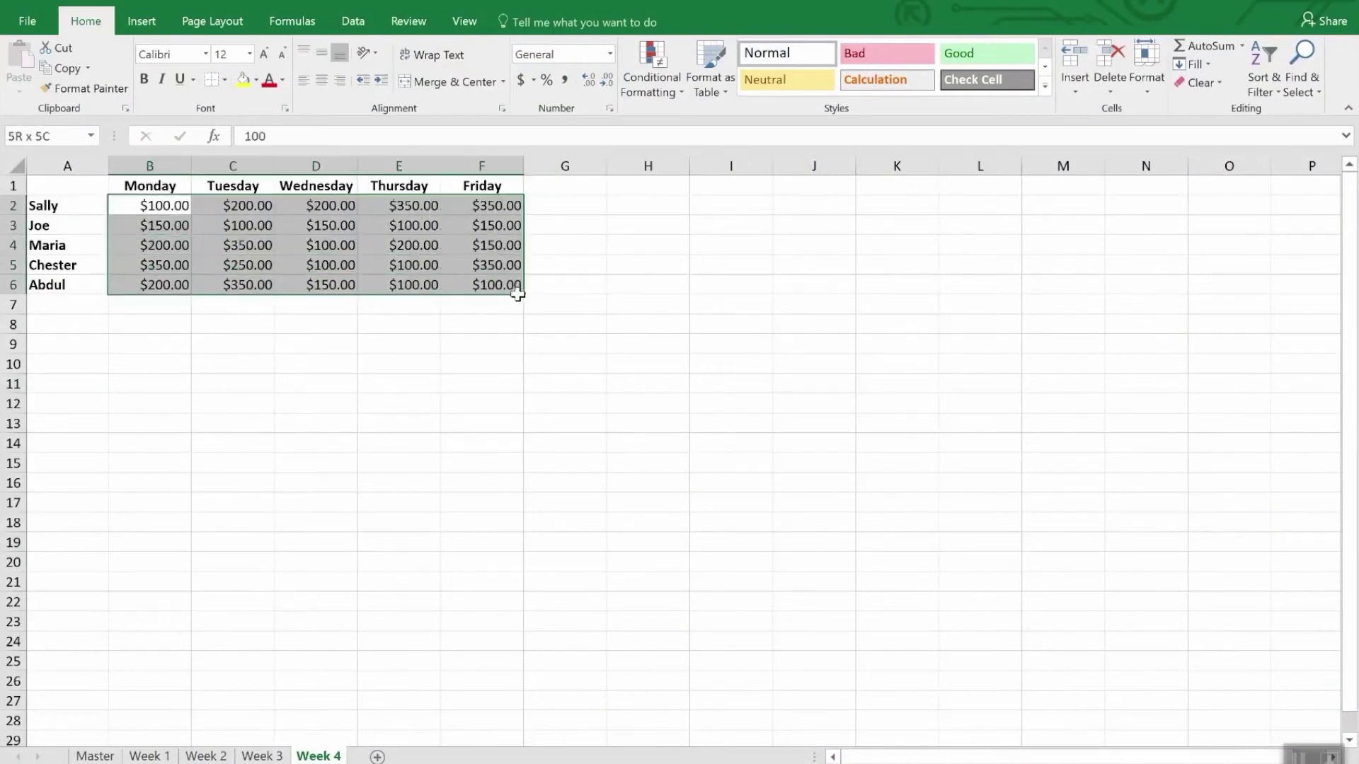
click(643, 61)
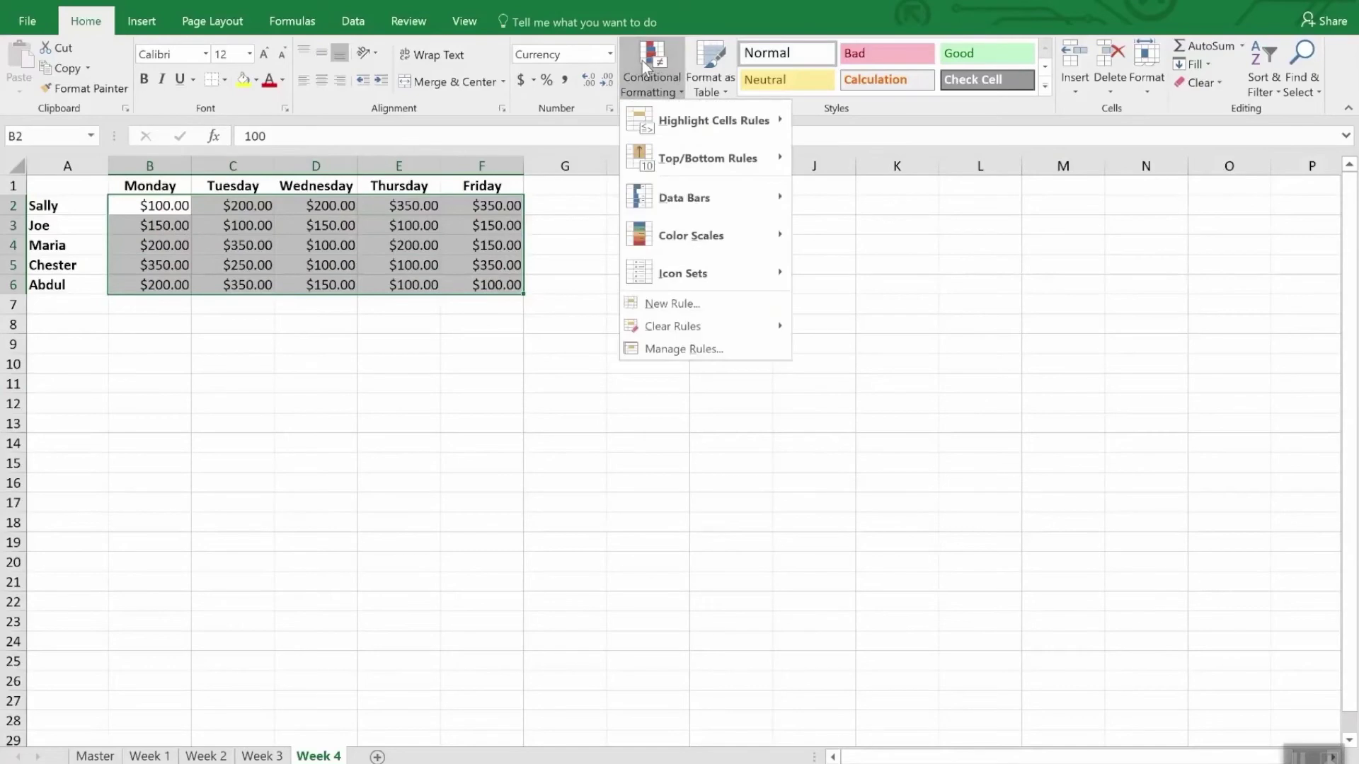
click(703, 308)
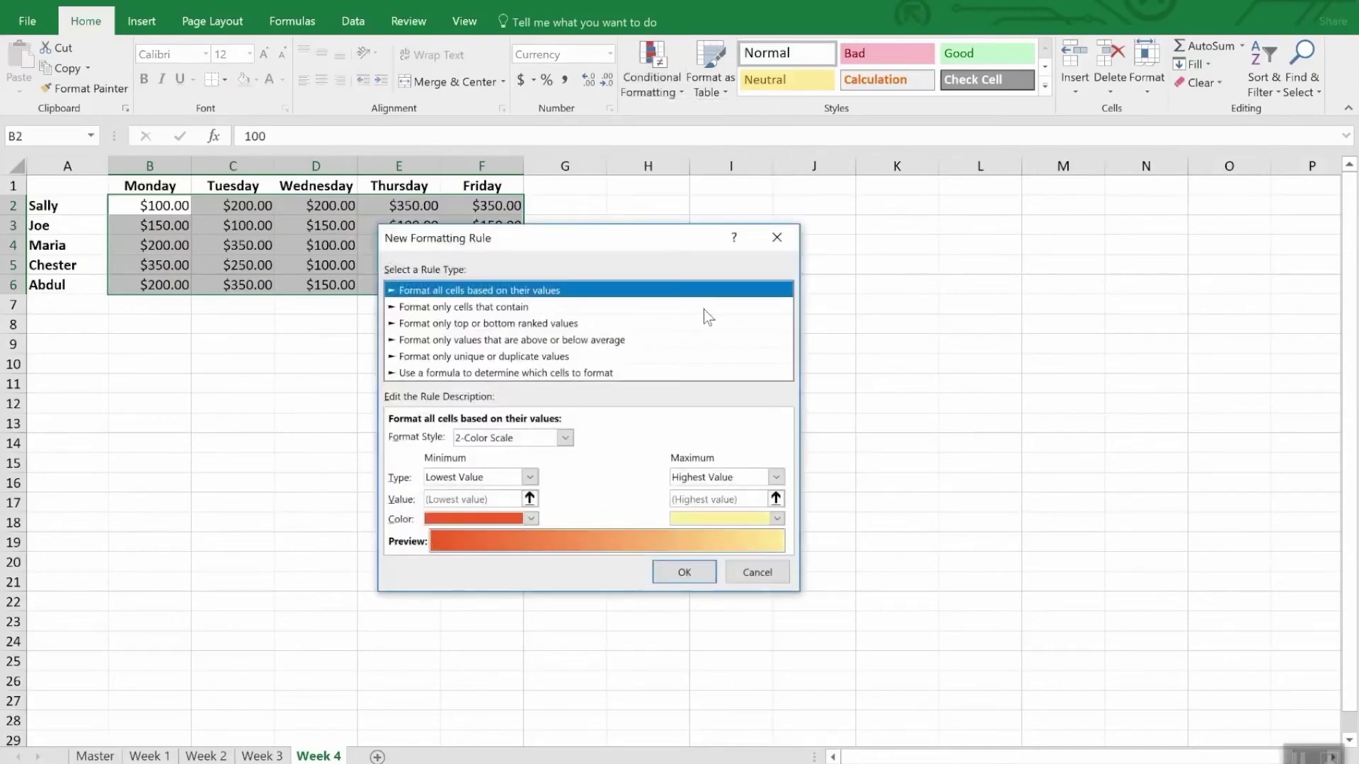
click(452, 374)
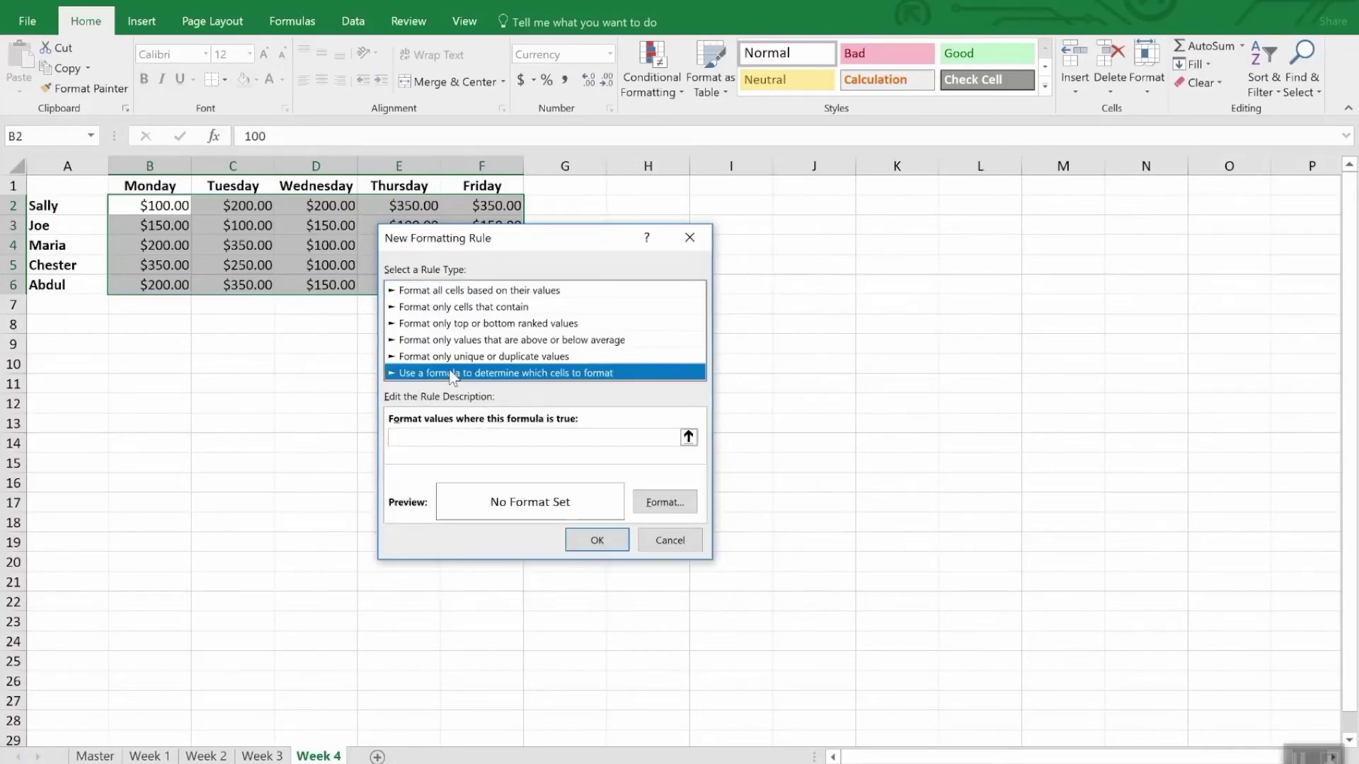
click(450, 438)
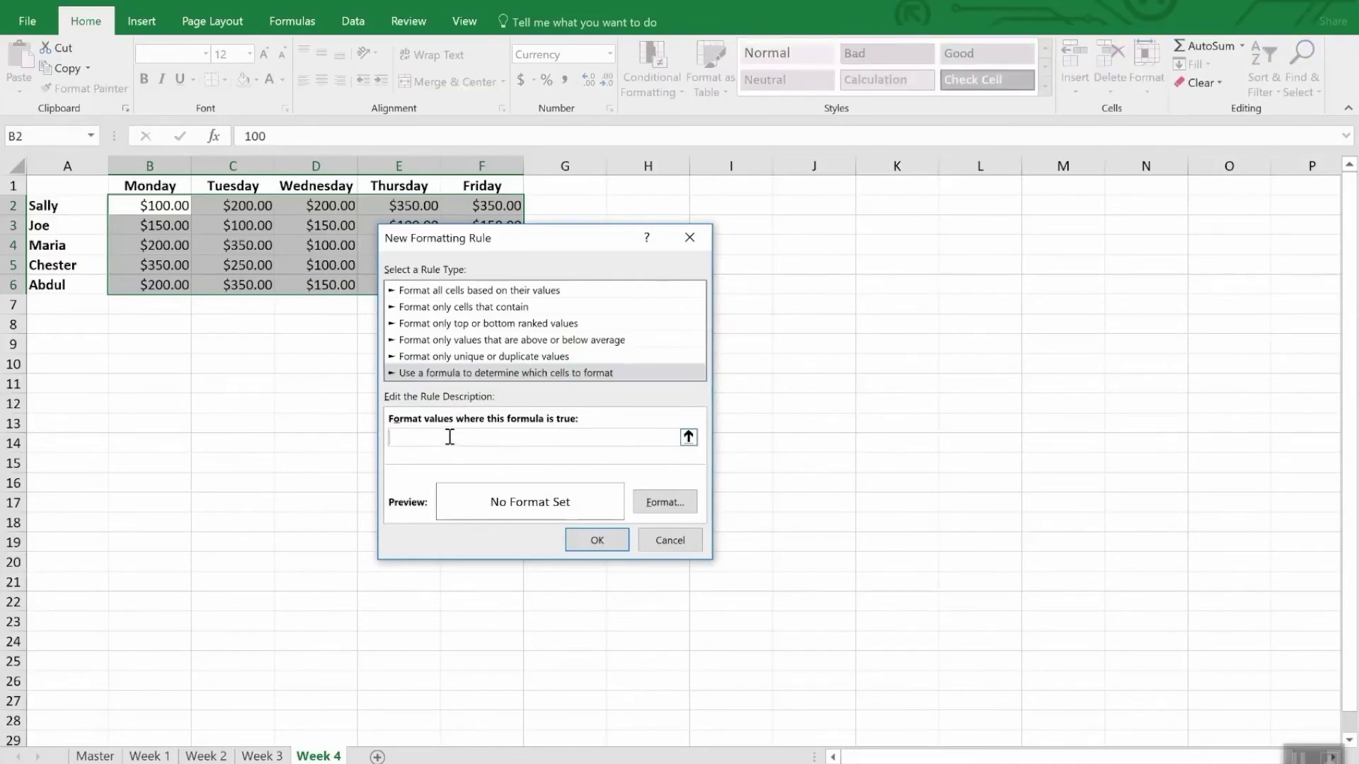
text(=b2<200)
Give the formula rule a yellow background fill and apply it to the selected range.
click(666, 500)
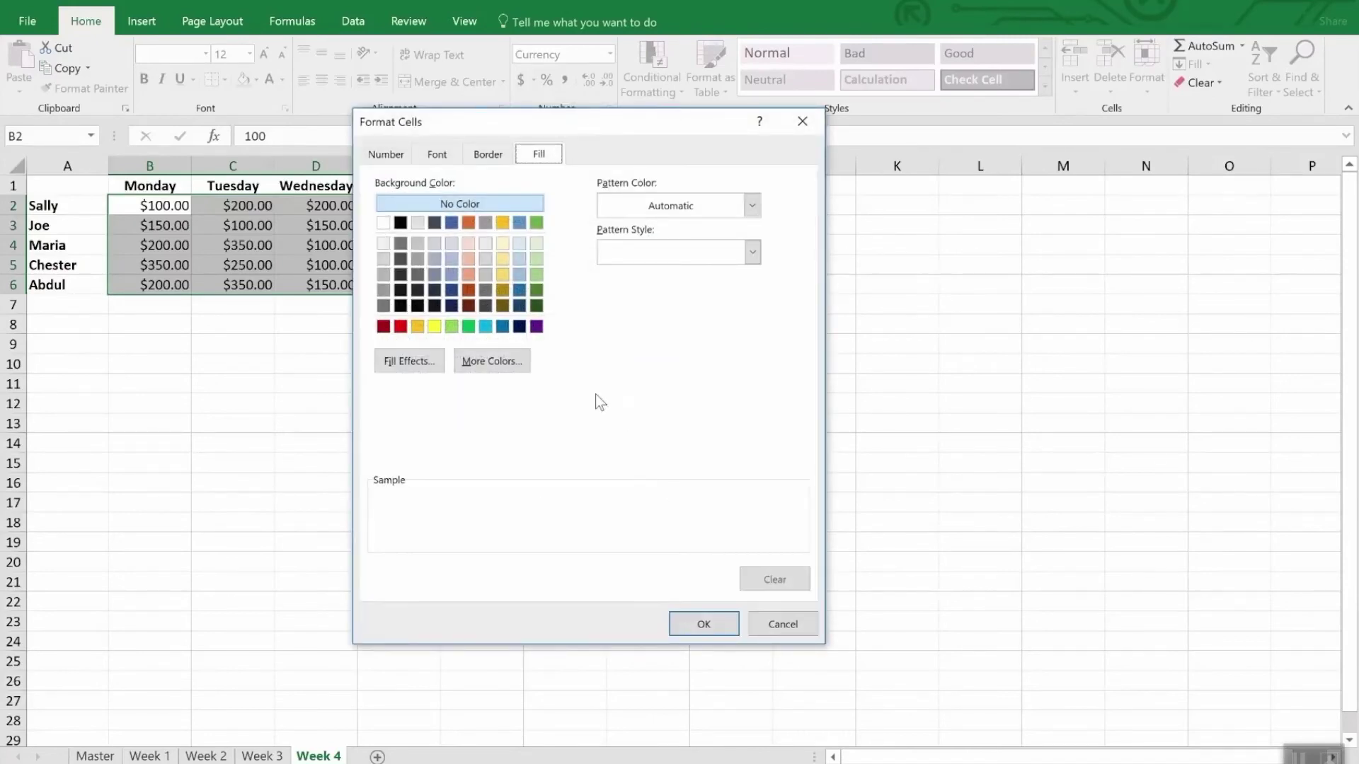
click(551, 154)
click(434, 327)
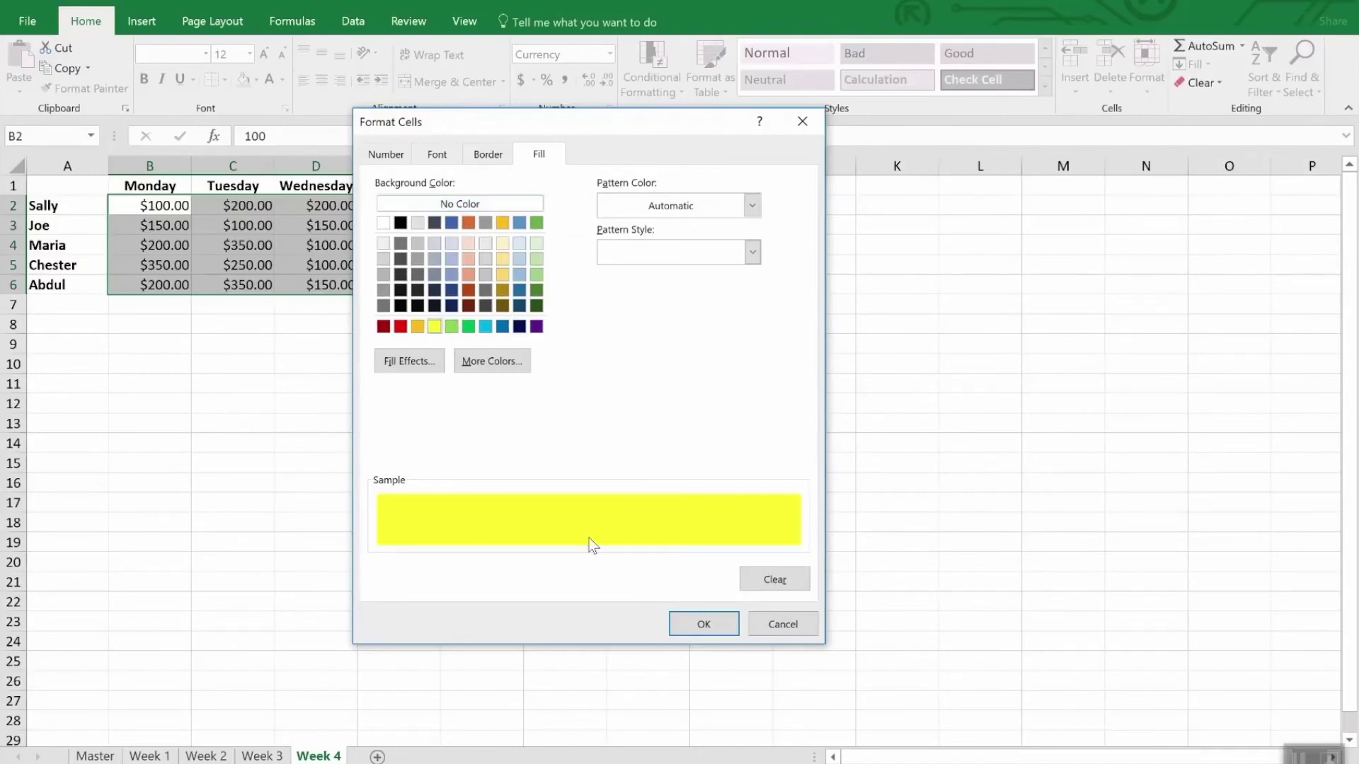
click(705, 623)
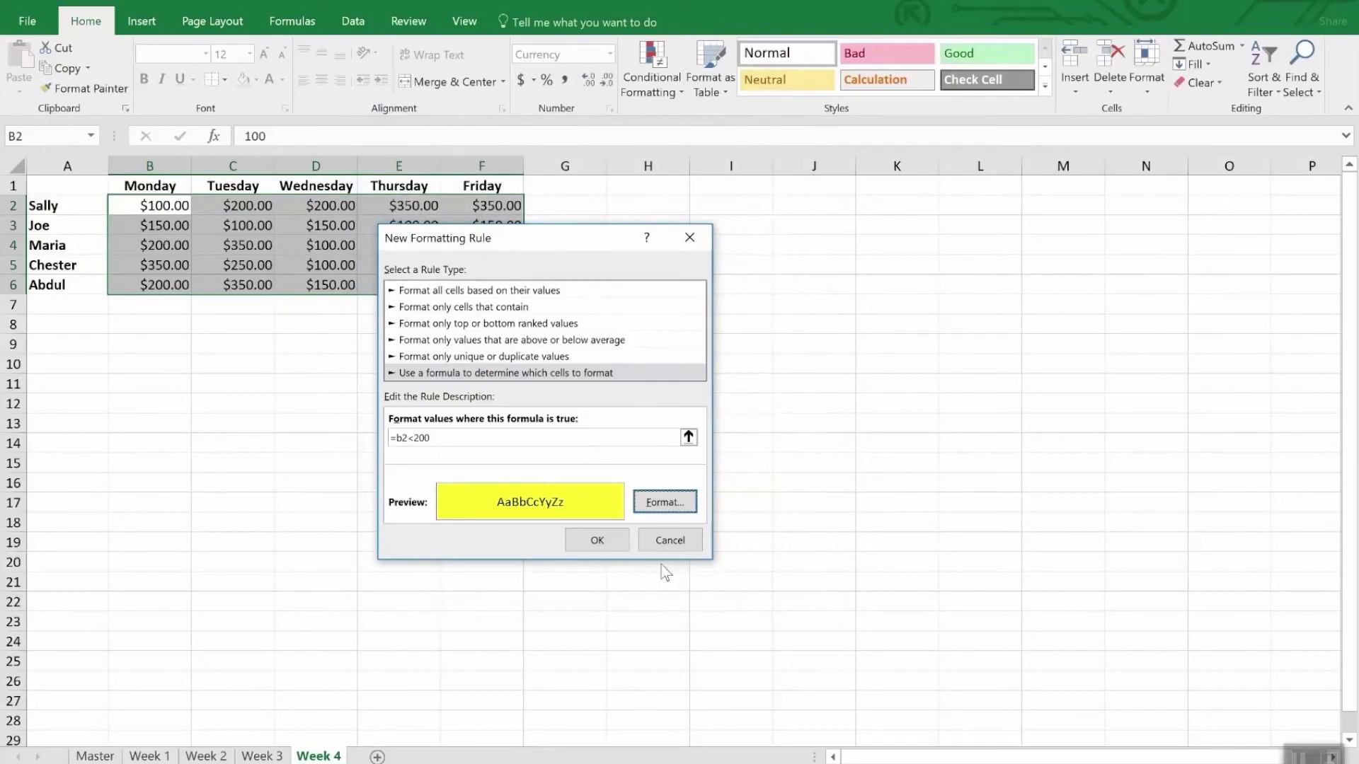
click(598, 540)
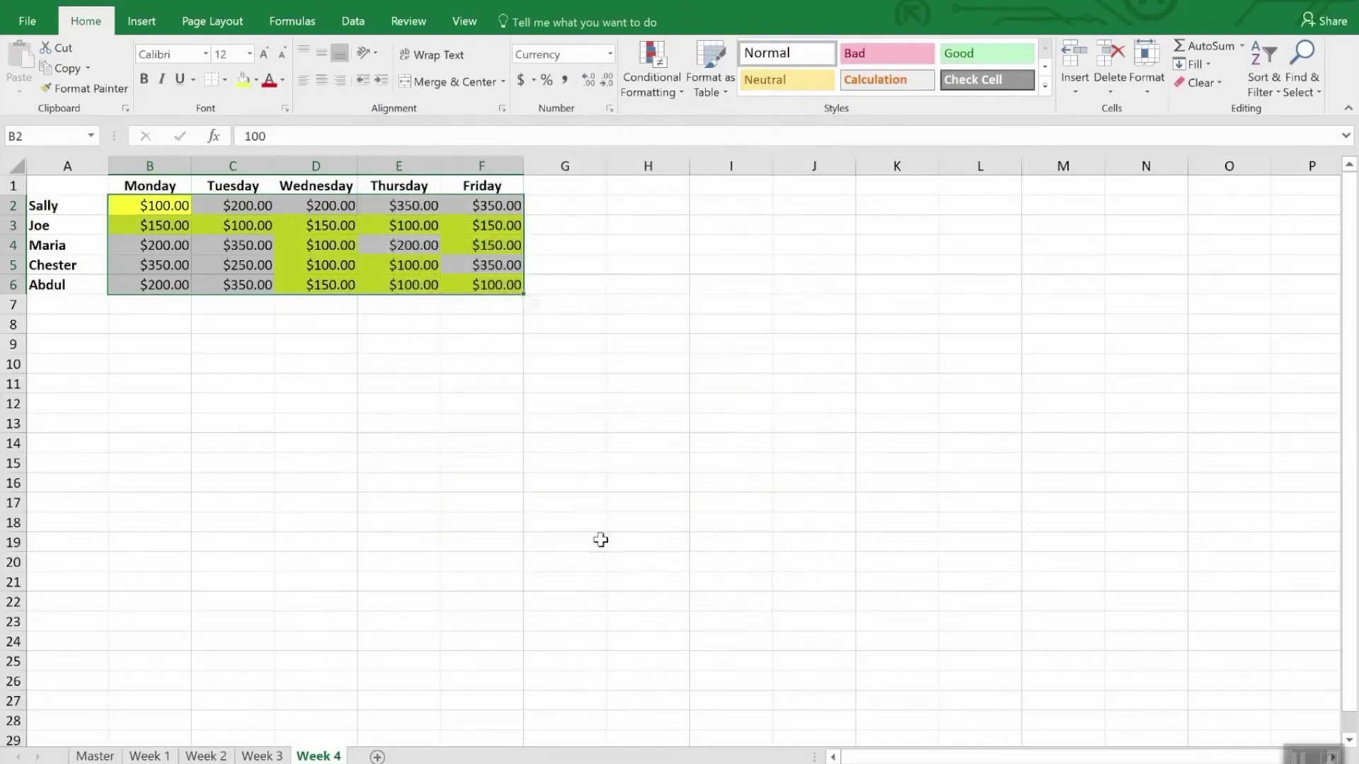
Select every cell on the Week 4 sheet that has conditional formatting.
click(373, 443)
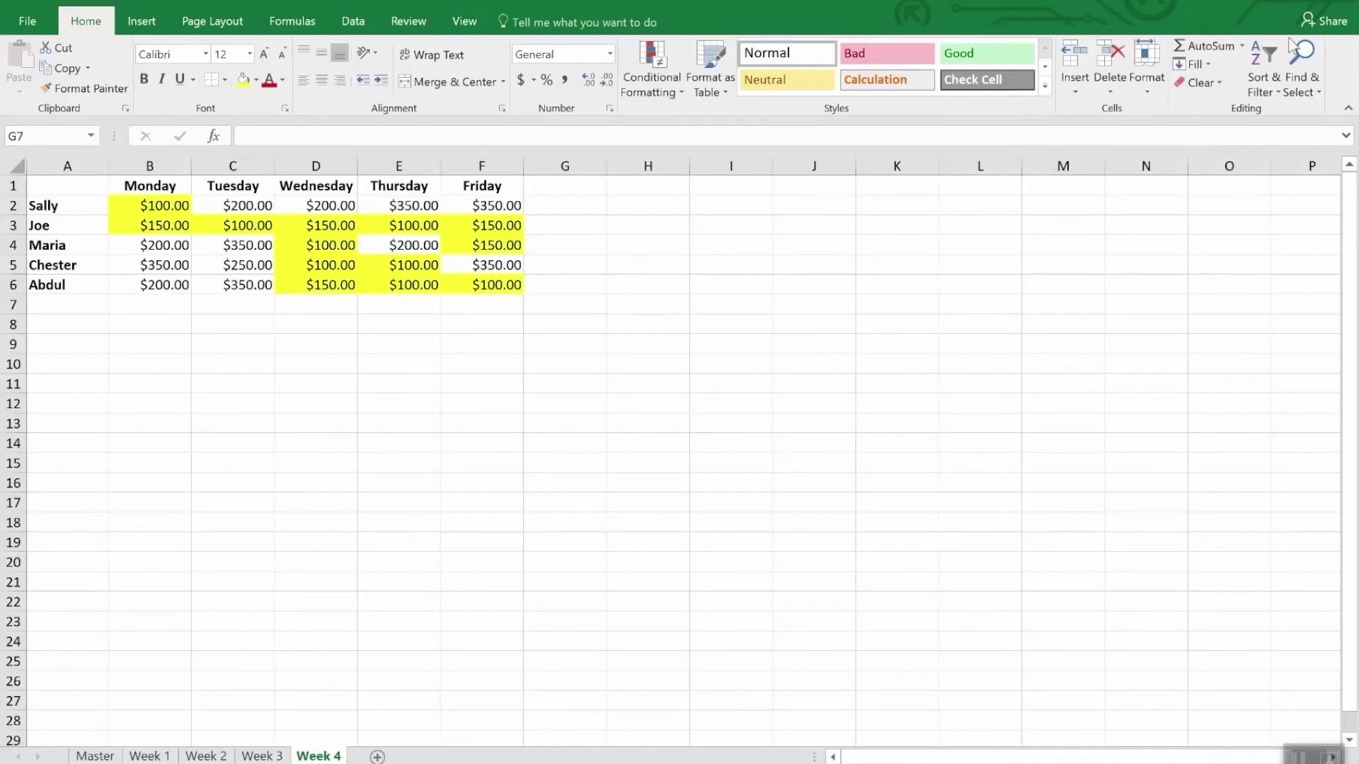
click(1310, 92)
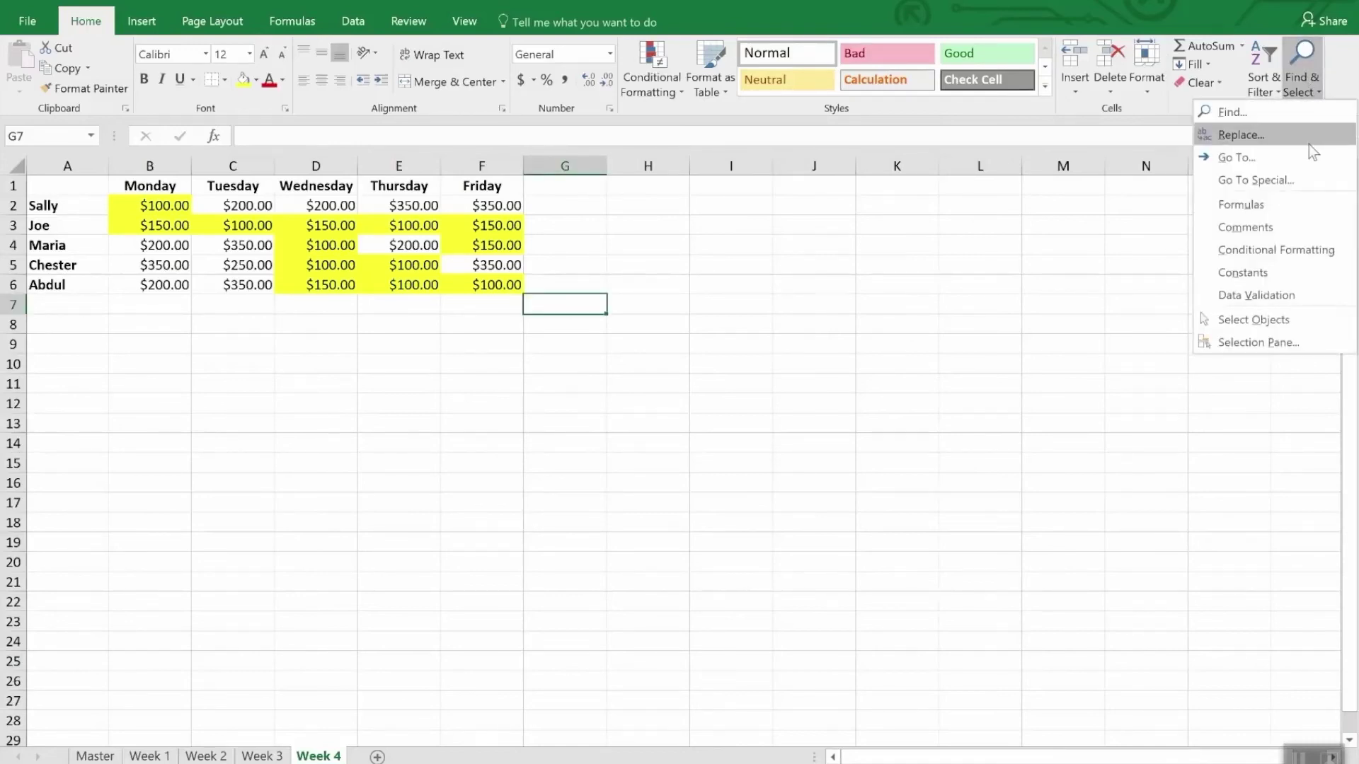
click(1316, 248)
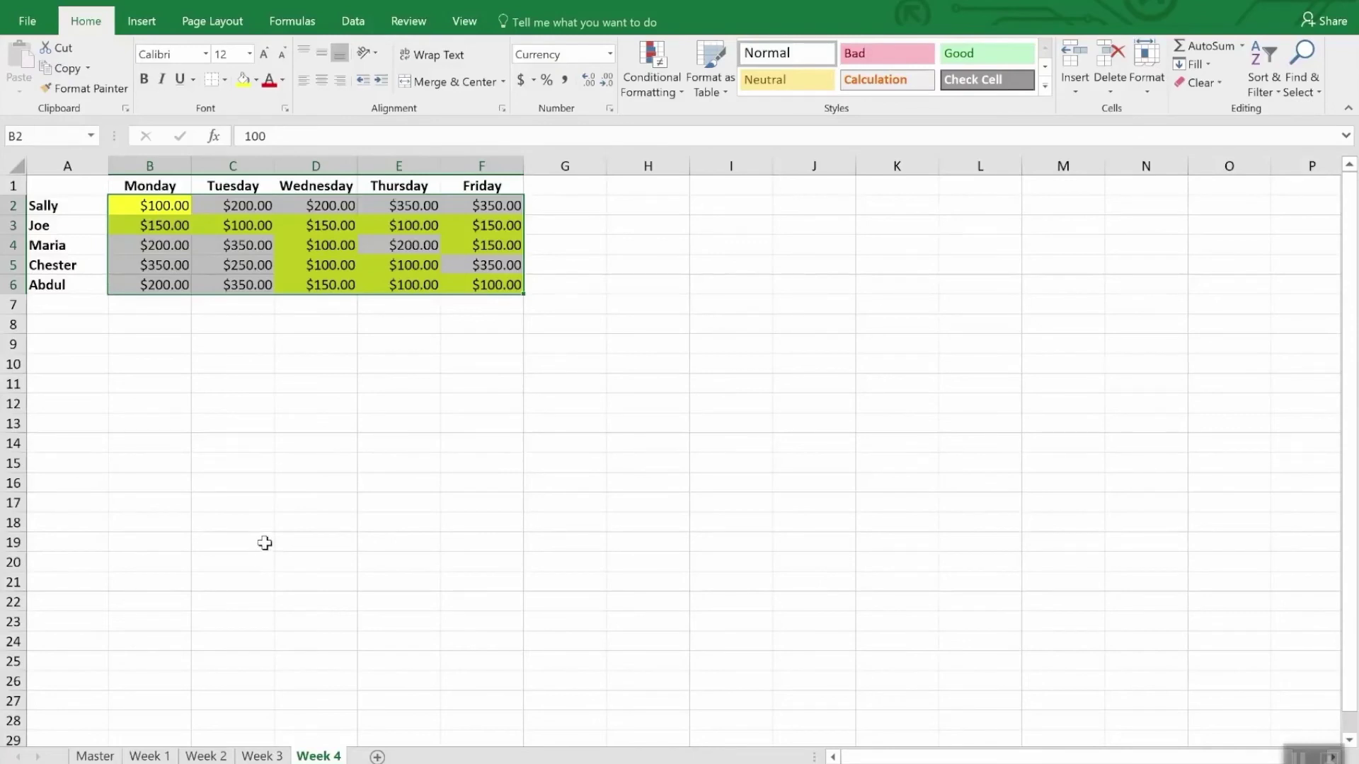
click(93, 90)
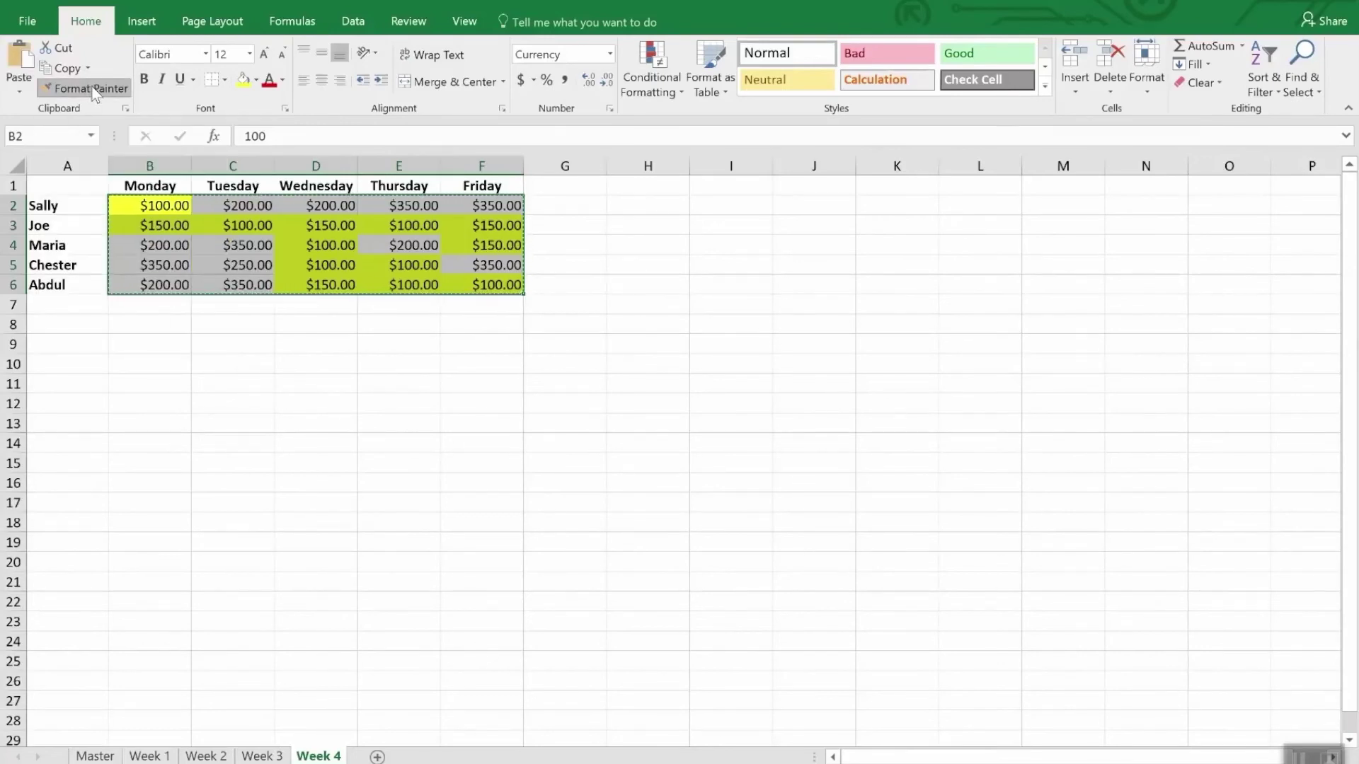
click(92, 89)
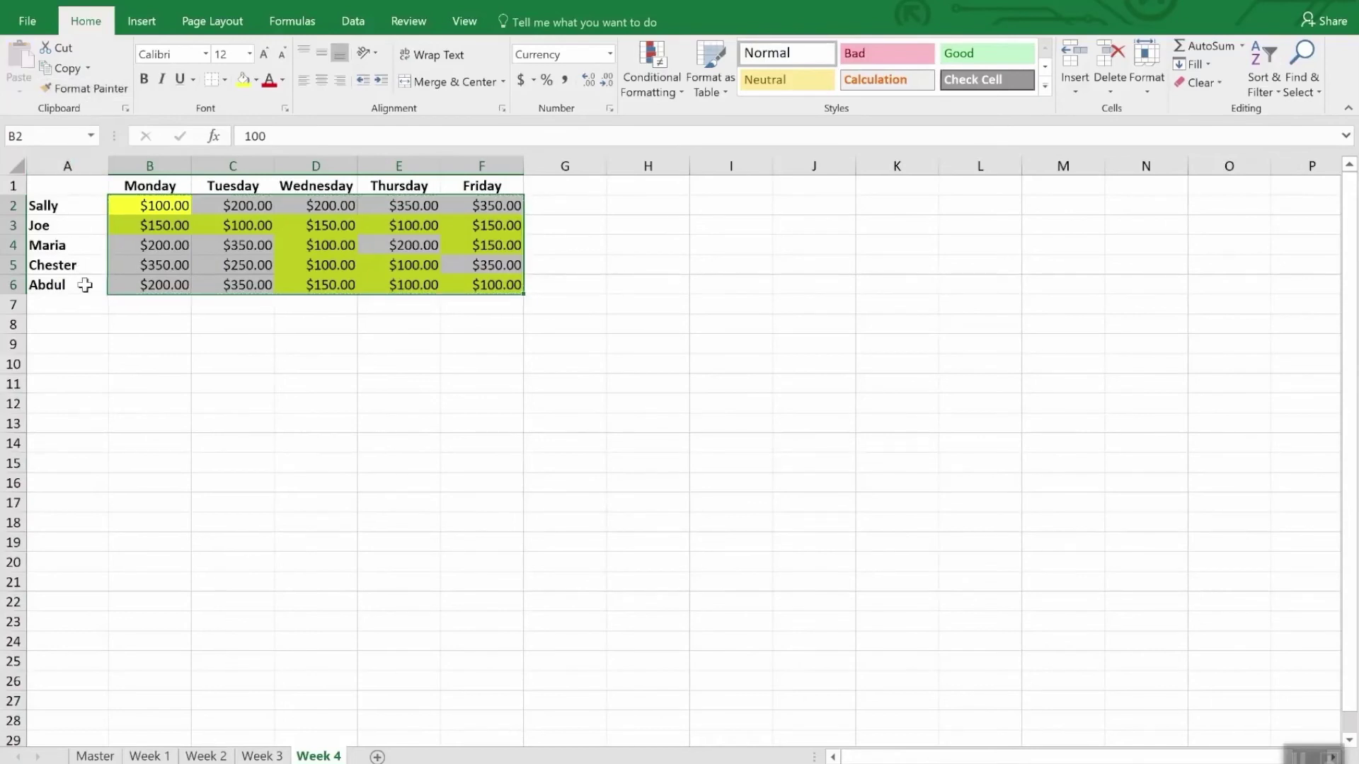
click(273, 759)
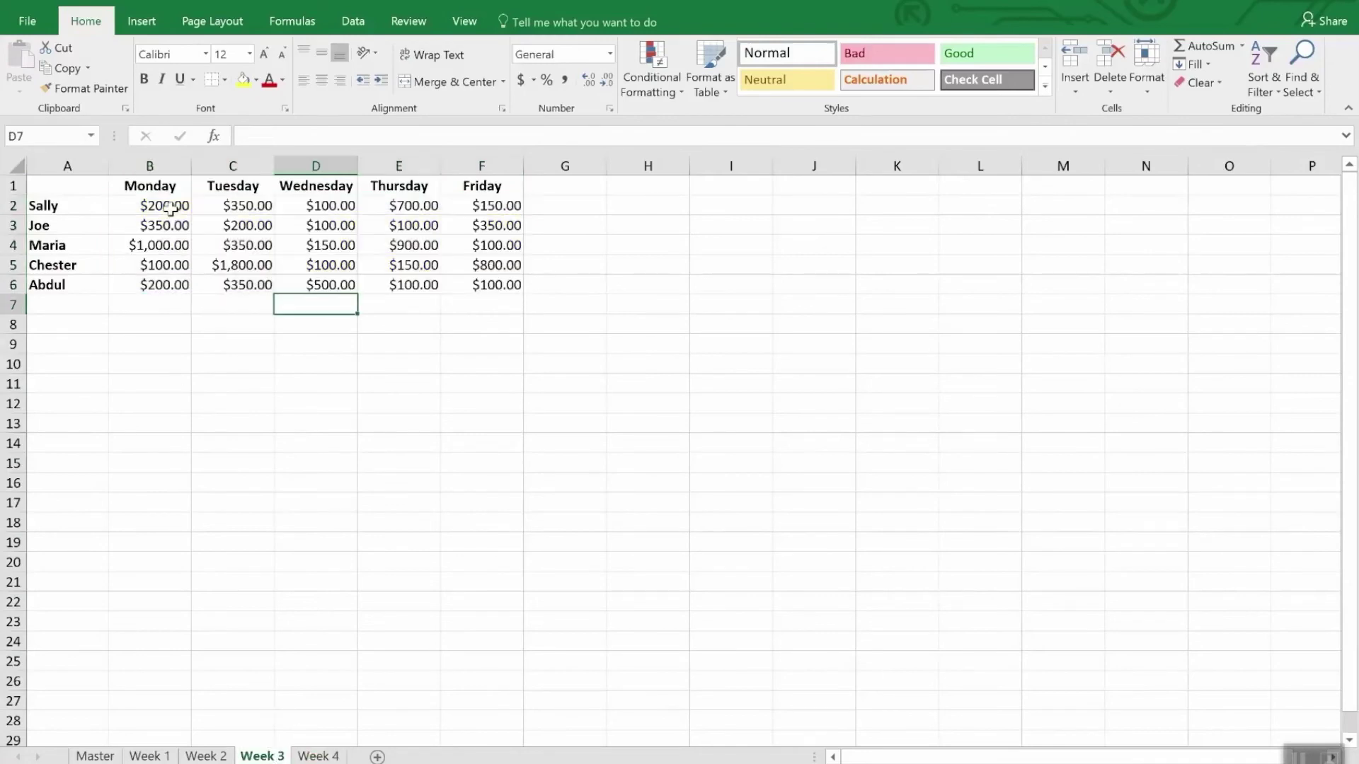
drag(186, 206, 487, 301)
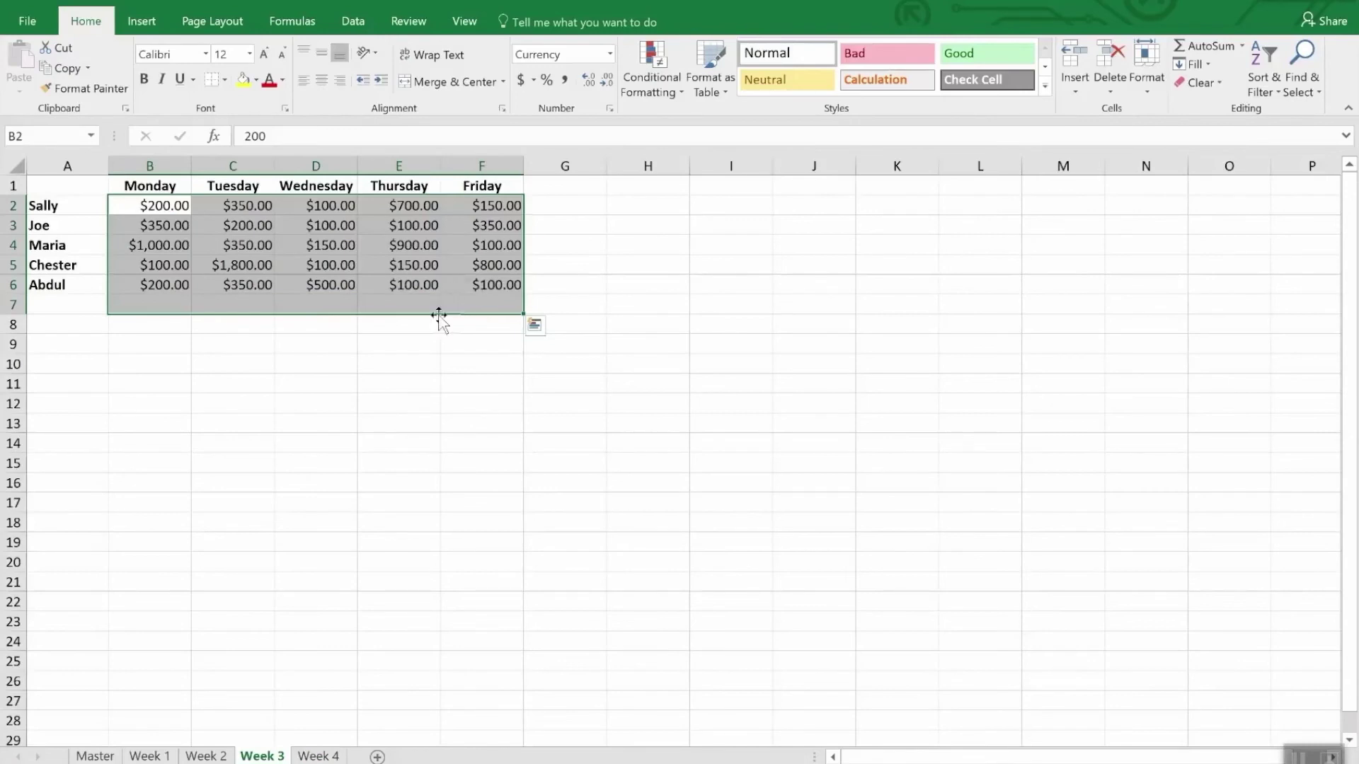
click(318, 756)
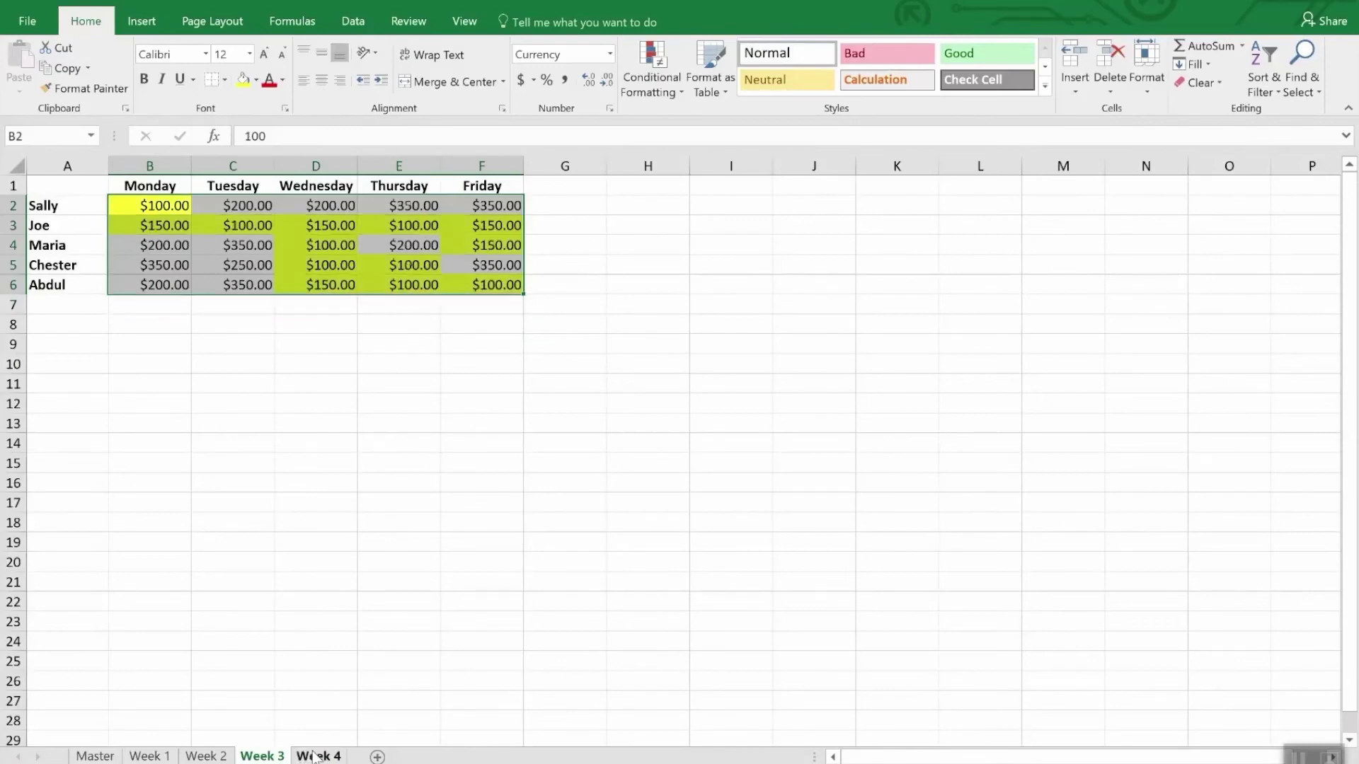
Copy the Week 4 range's formatting with a locked Format Painter onto B2:F6 of the Week 3 sheet.
click(89, 90)
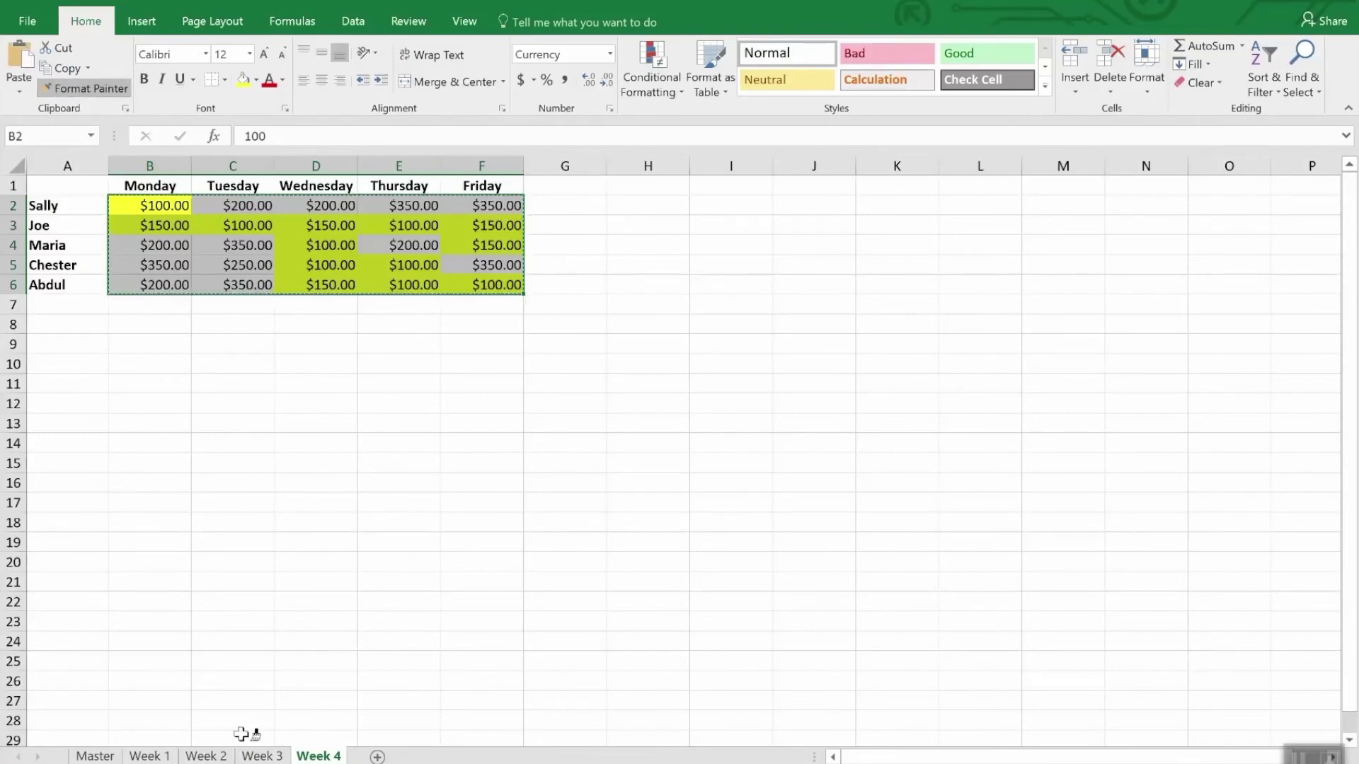
click(260, 757)
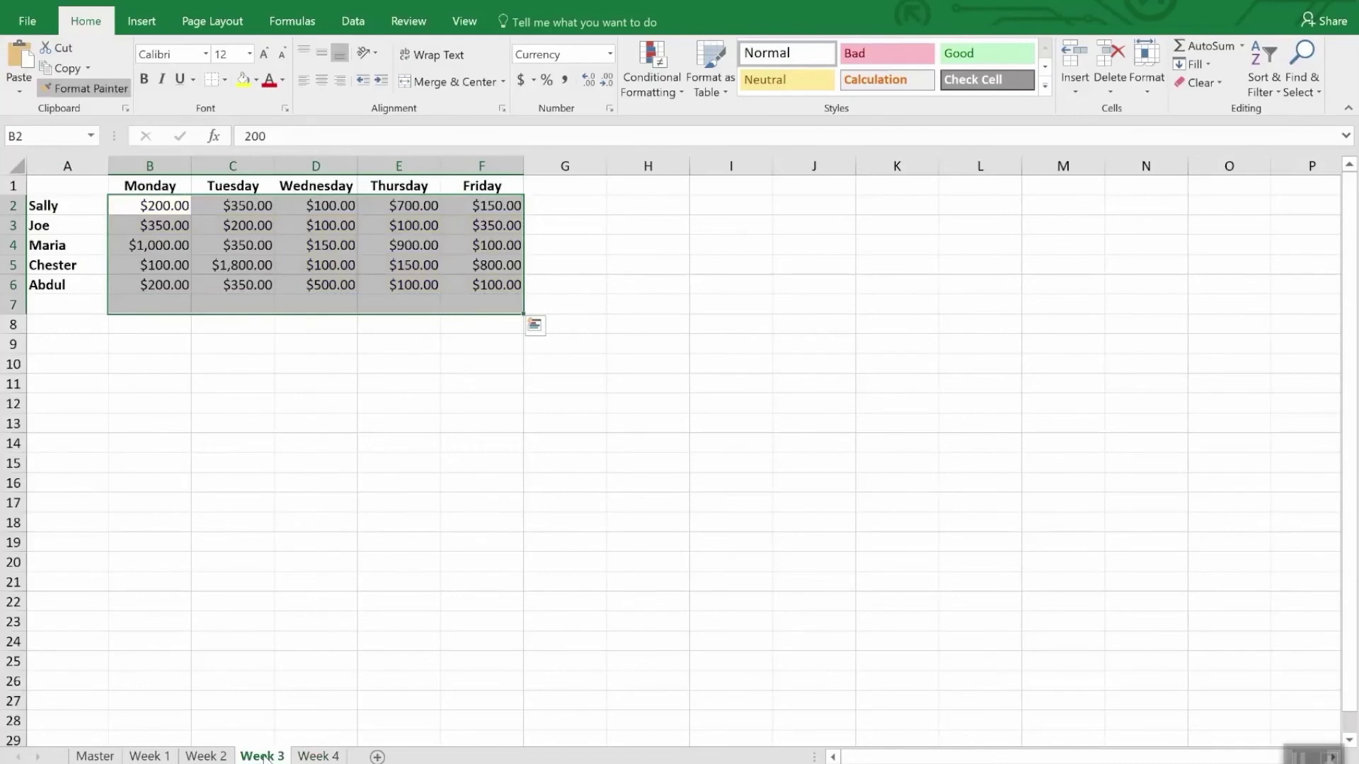
mouse_move(152, 205)
mouse_down()
mouse_move(294, 225)
mouse_move(493, 283)
mouse_up()
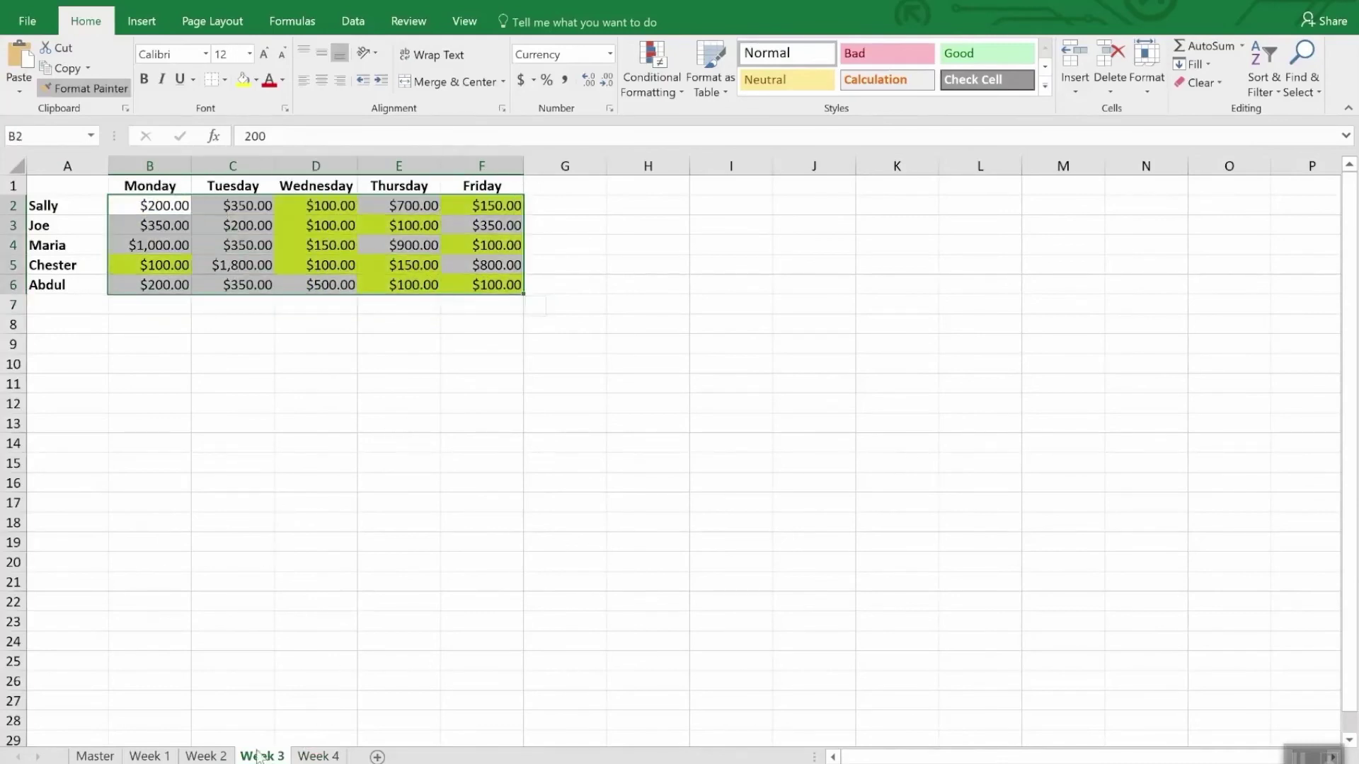
Paint the same conditional formatting onto B2:F6 of the Week 2 and Week 1 sheets.
click(205, 757)
click(162, 206)
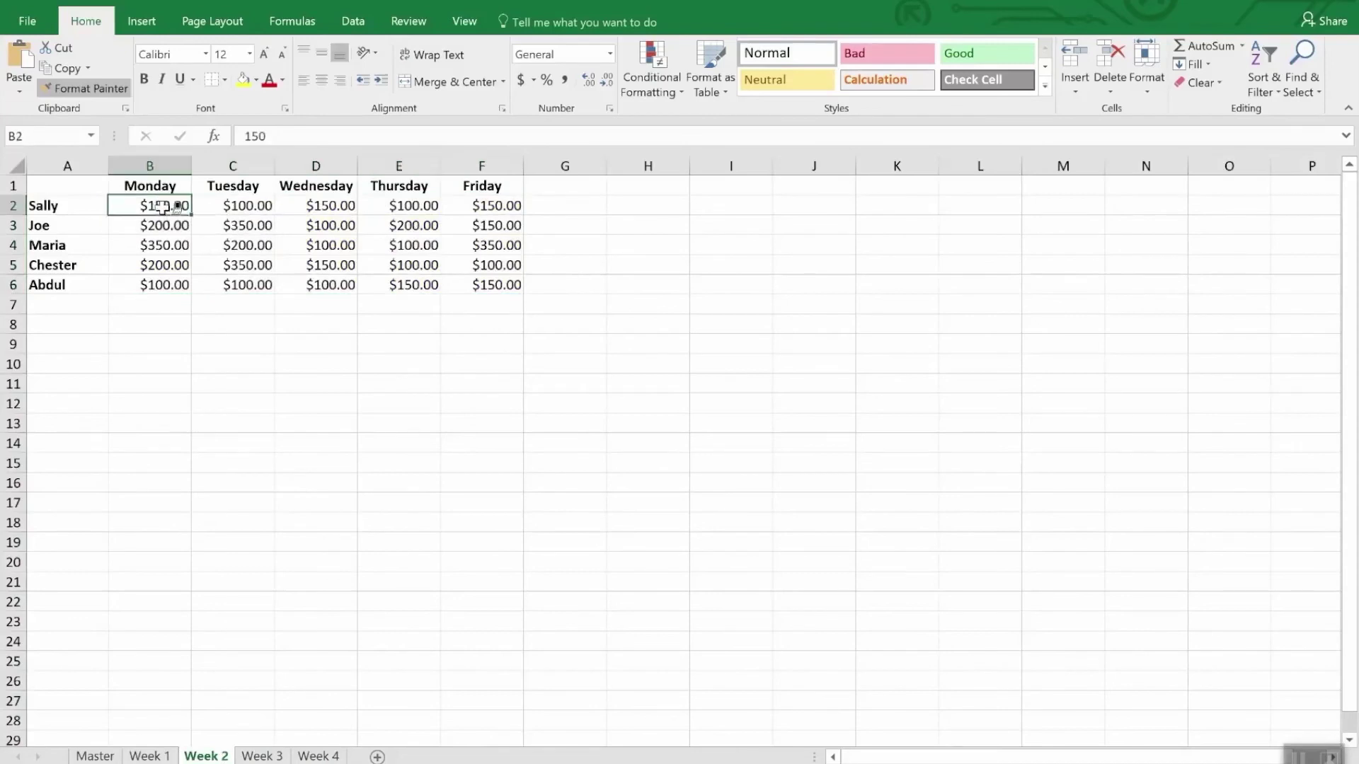
mouse_move(163, 207)
mouse_down()
mouse_move(521, 273)
mouse_move(514, 283)
mouse_up()
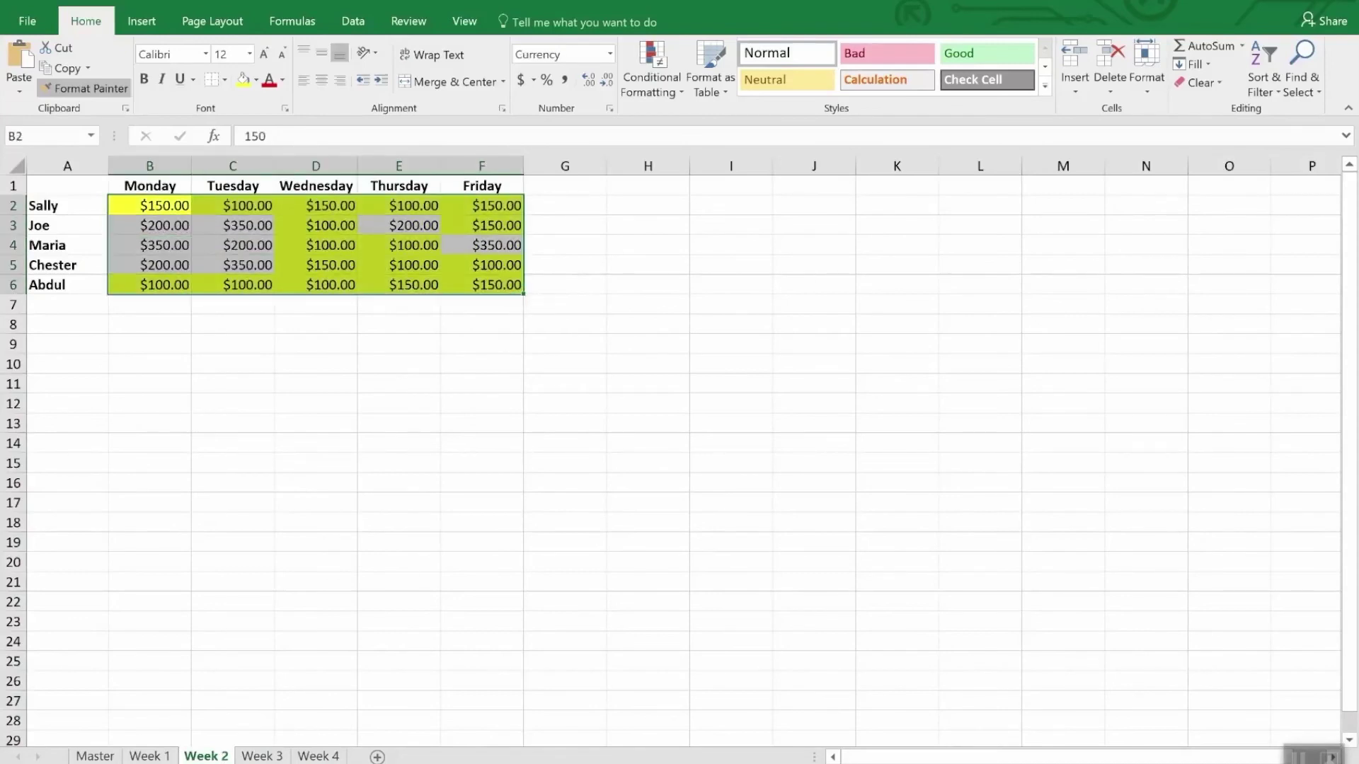
click(150, 756)
drag(166, 211, 479, 289)
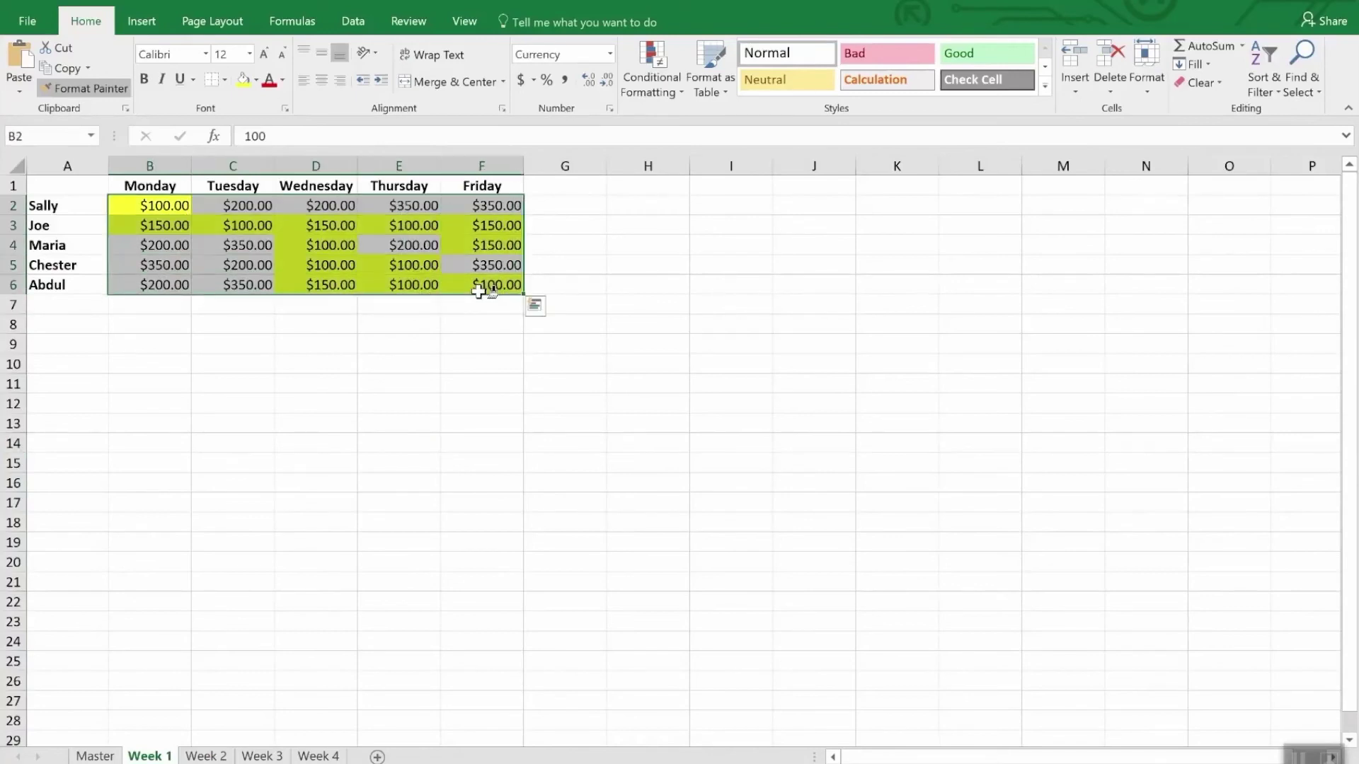
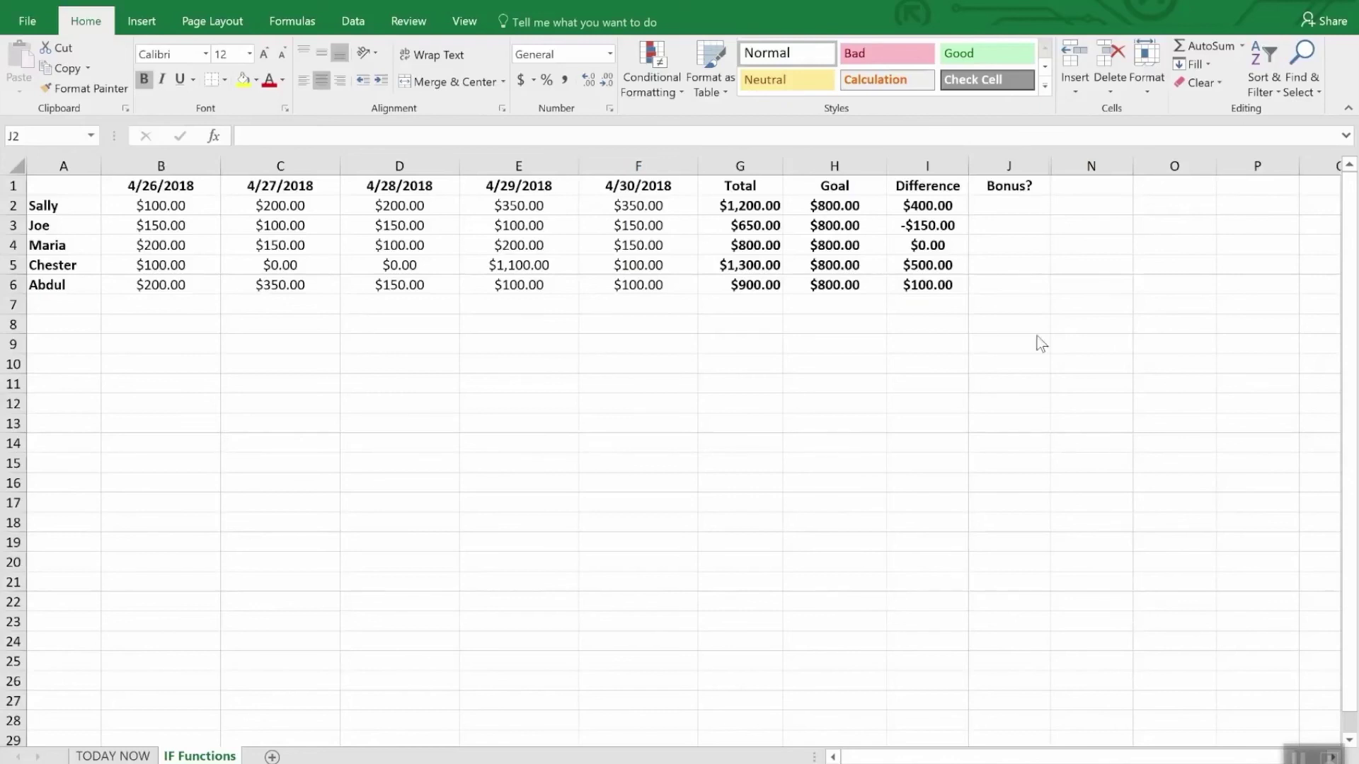
click(1016, 208)
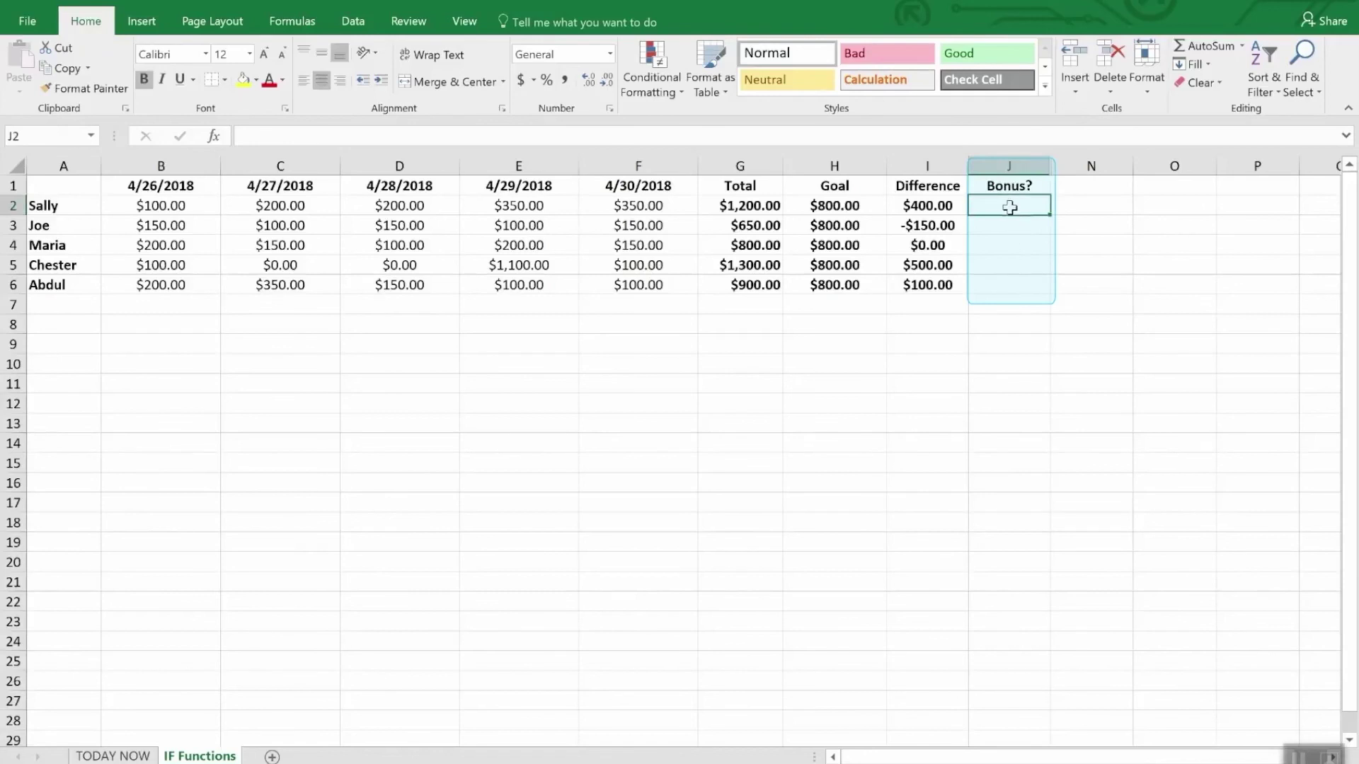
drag(1009, 205, 1015, 305)
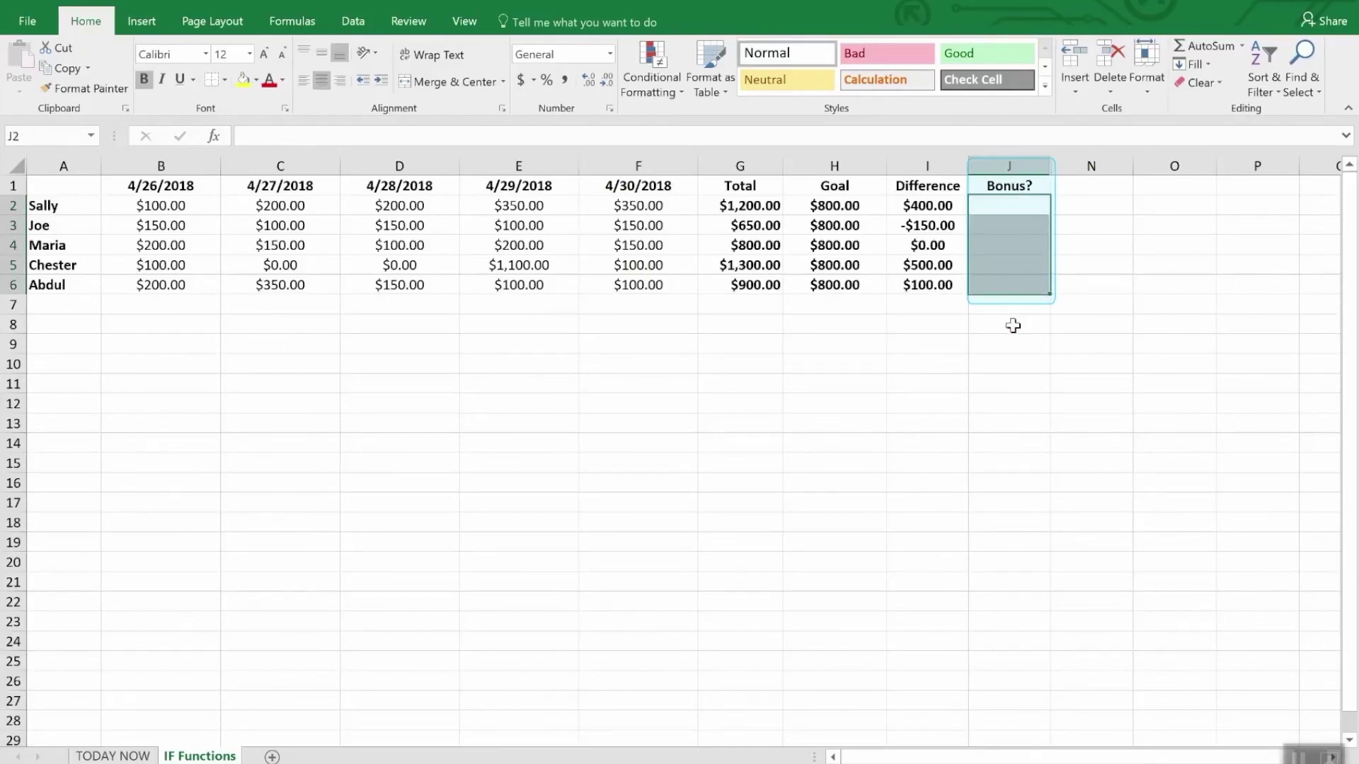
click(1013, 325)
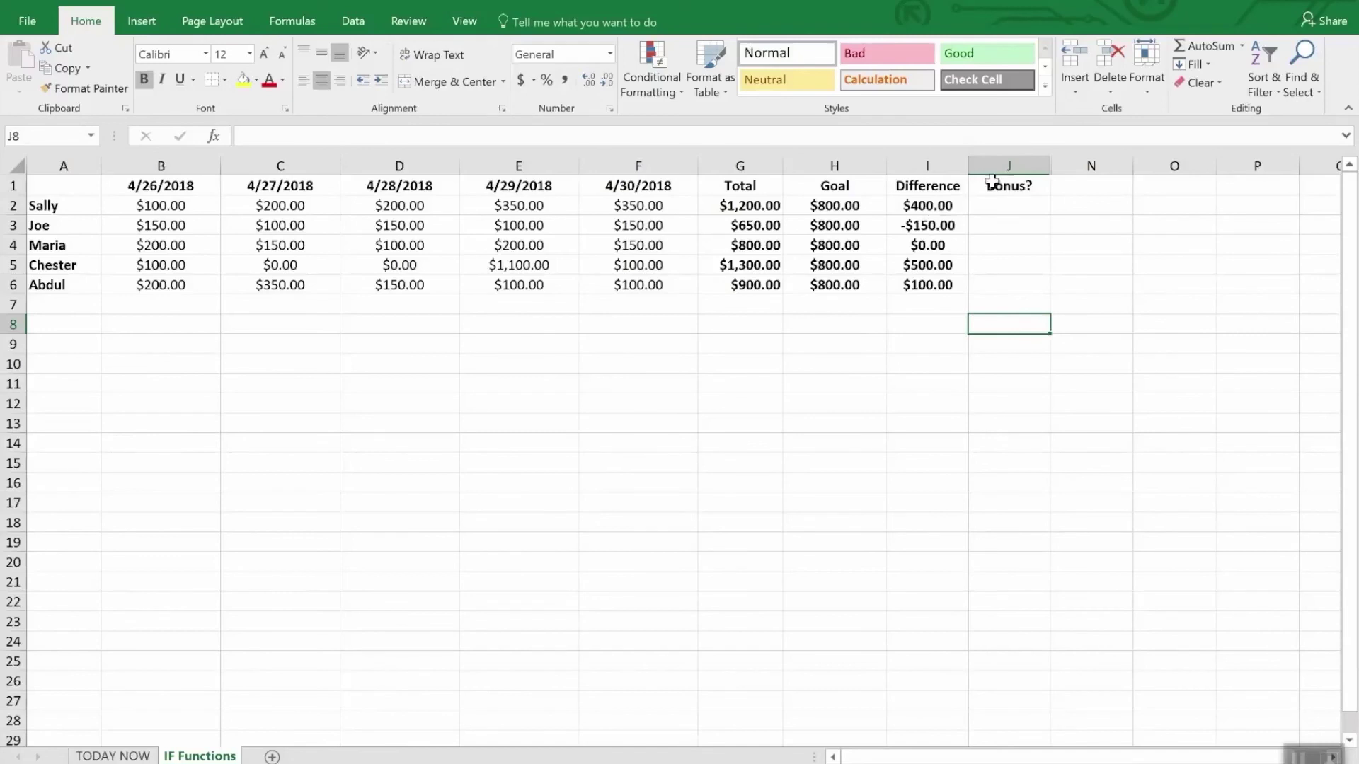
Enter an IF formula in J2 that returns "Yes" if I2 is greater than 0 and "No" otherwise.
click(1013, 210)
text(=)
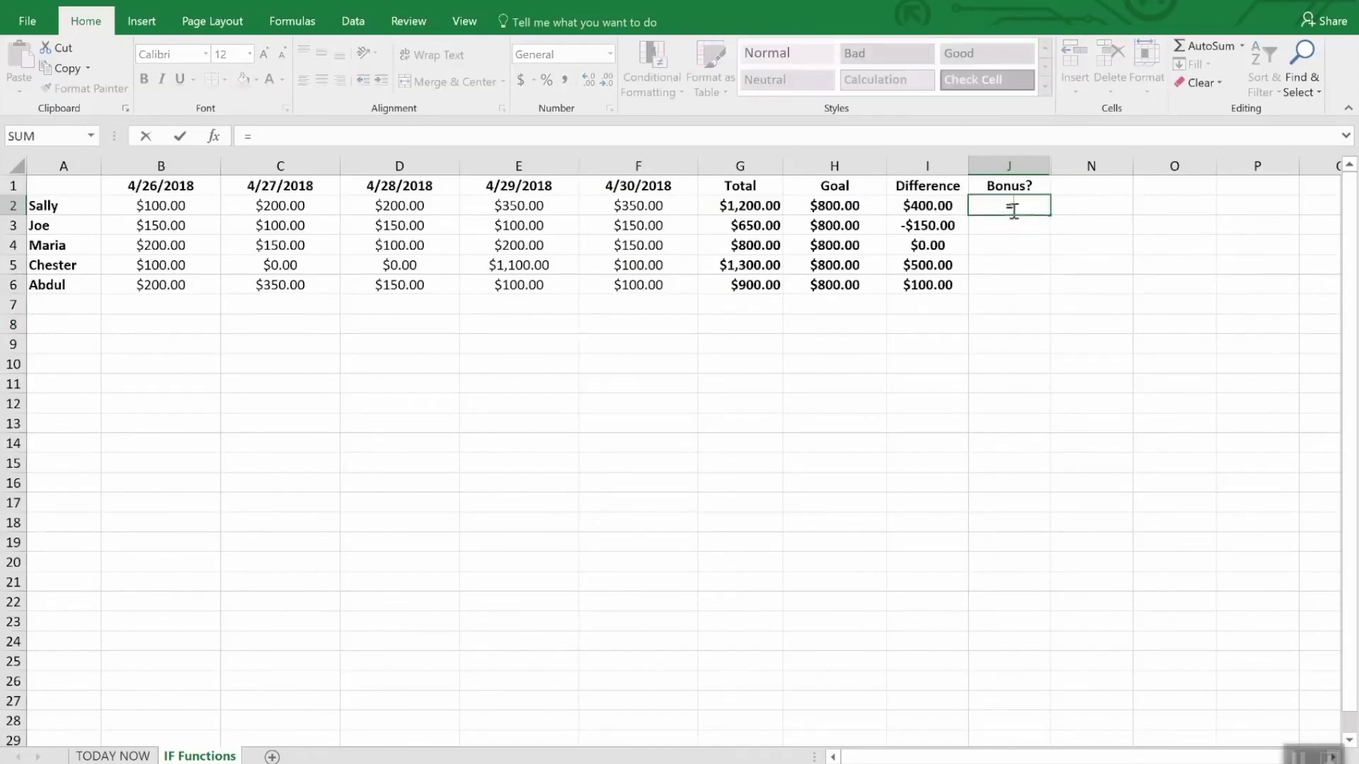
text(IF()
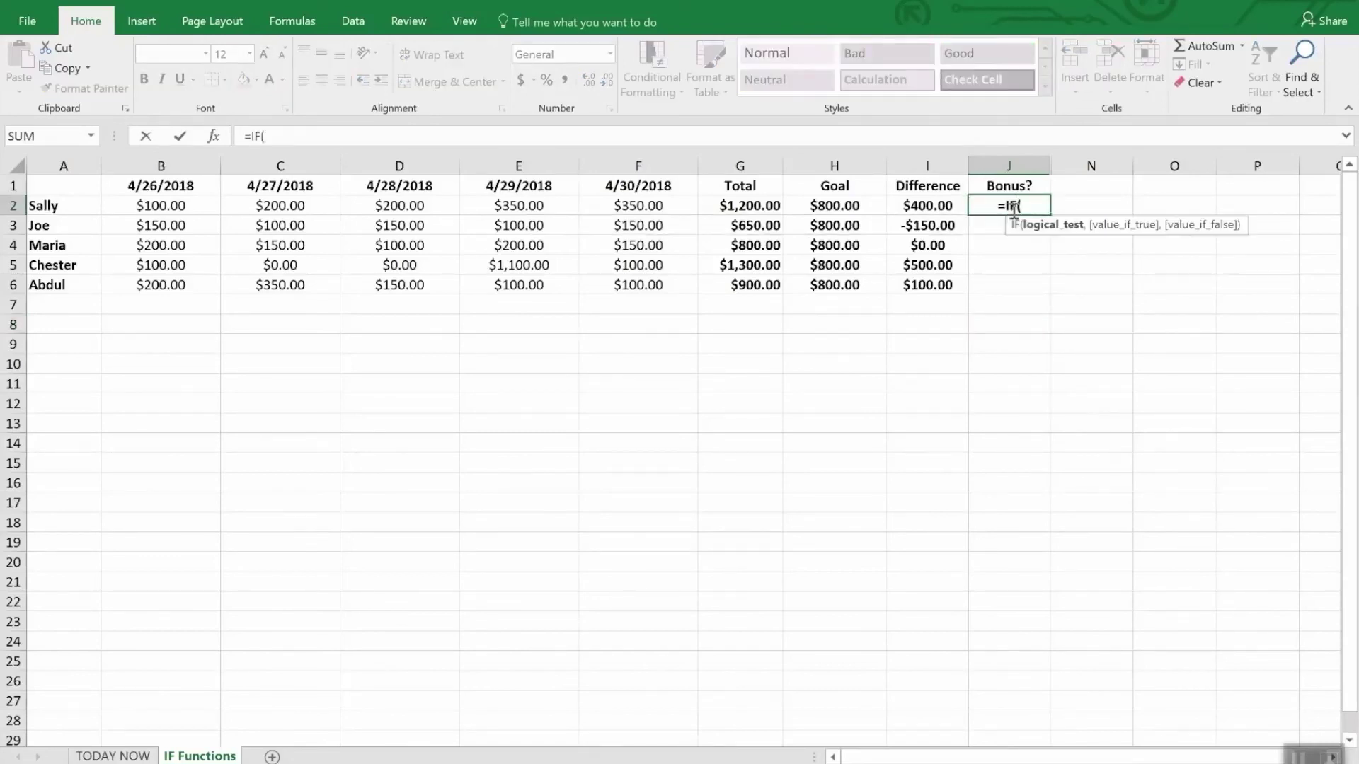
text(i2)
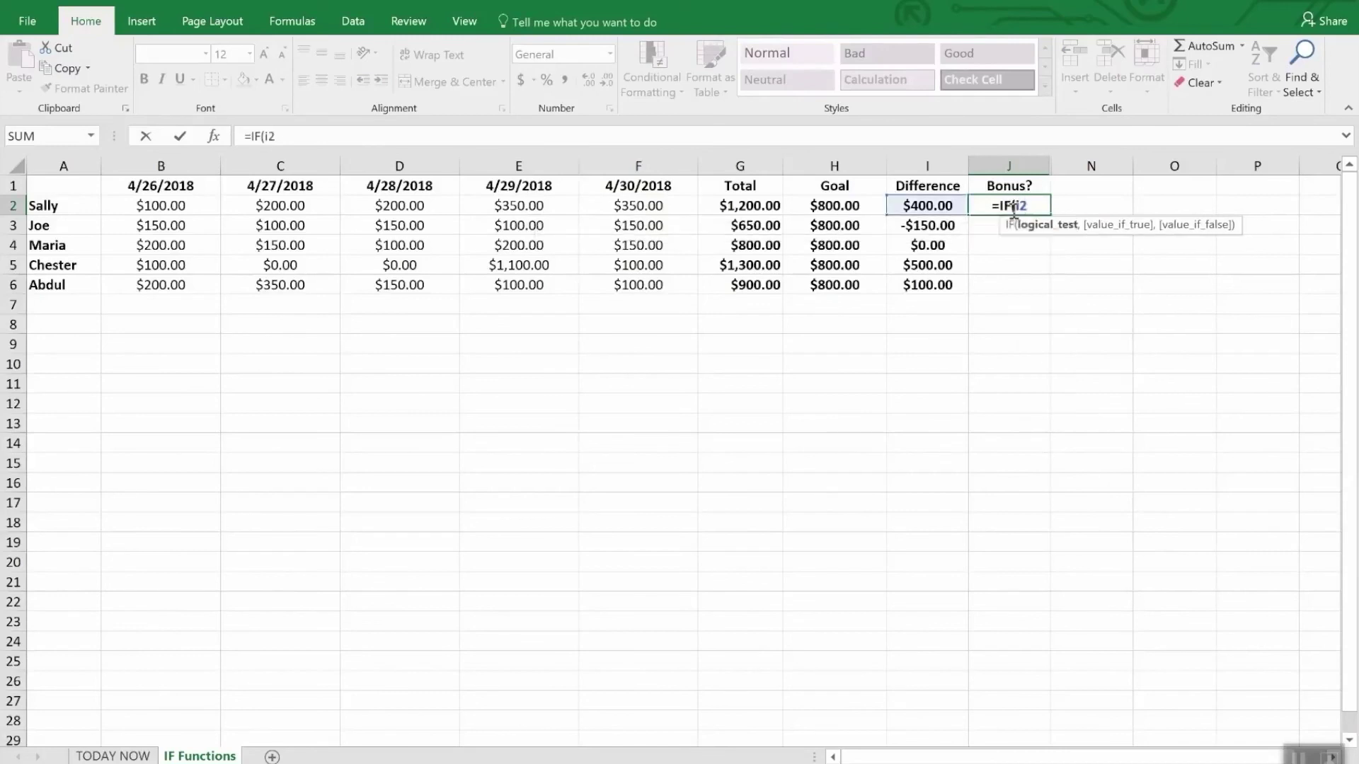
text(>)
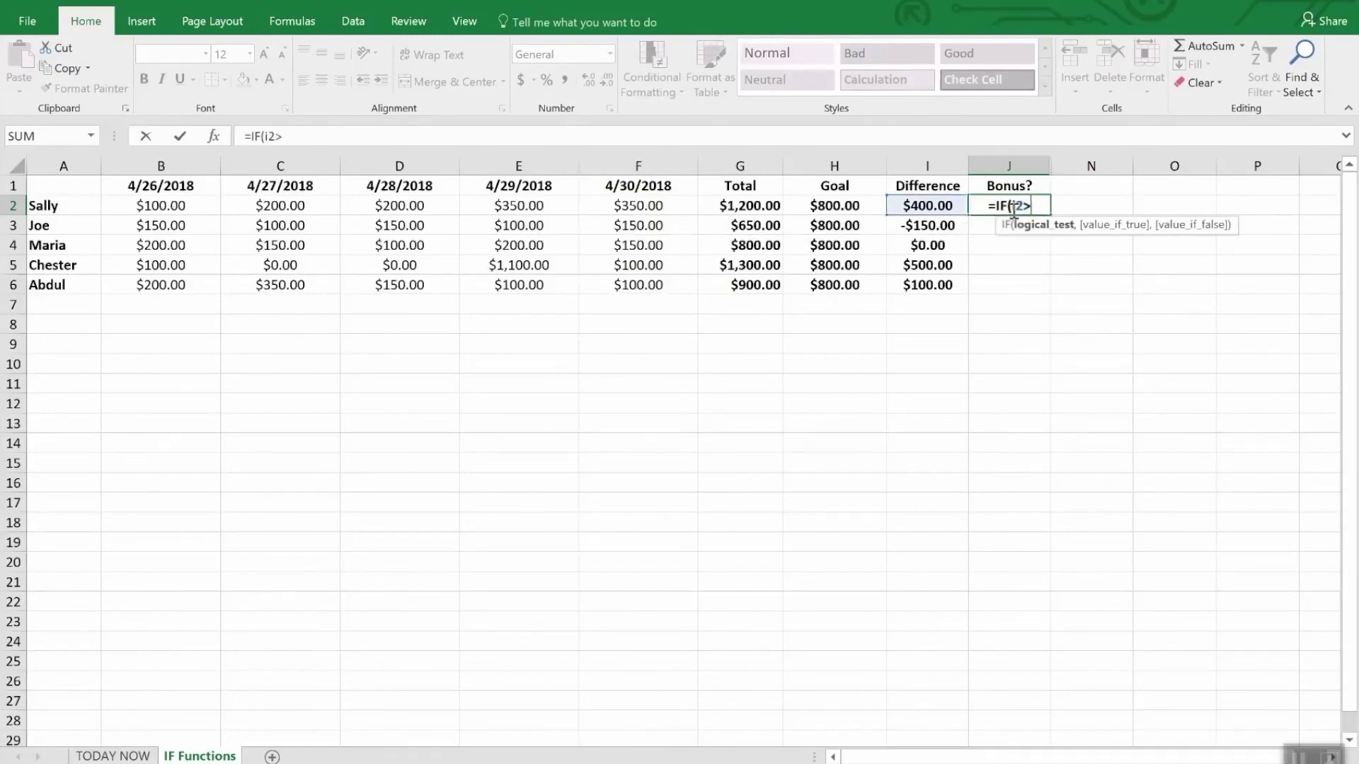
text(0,)
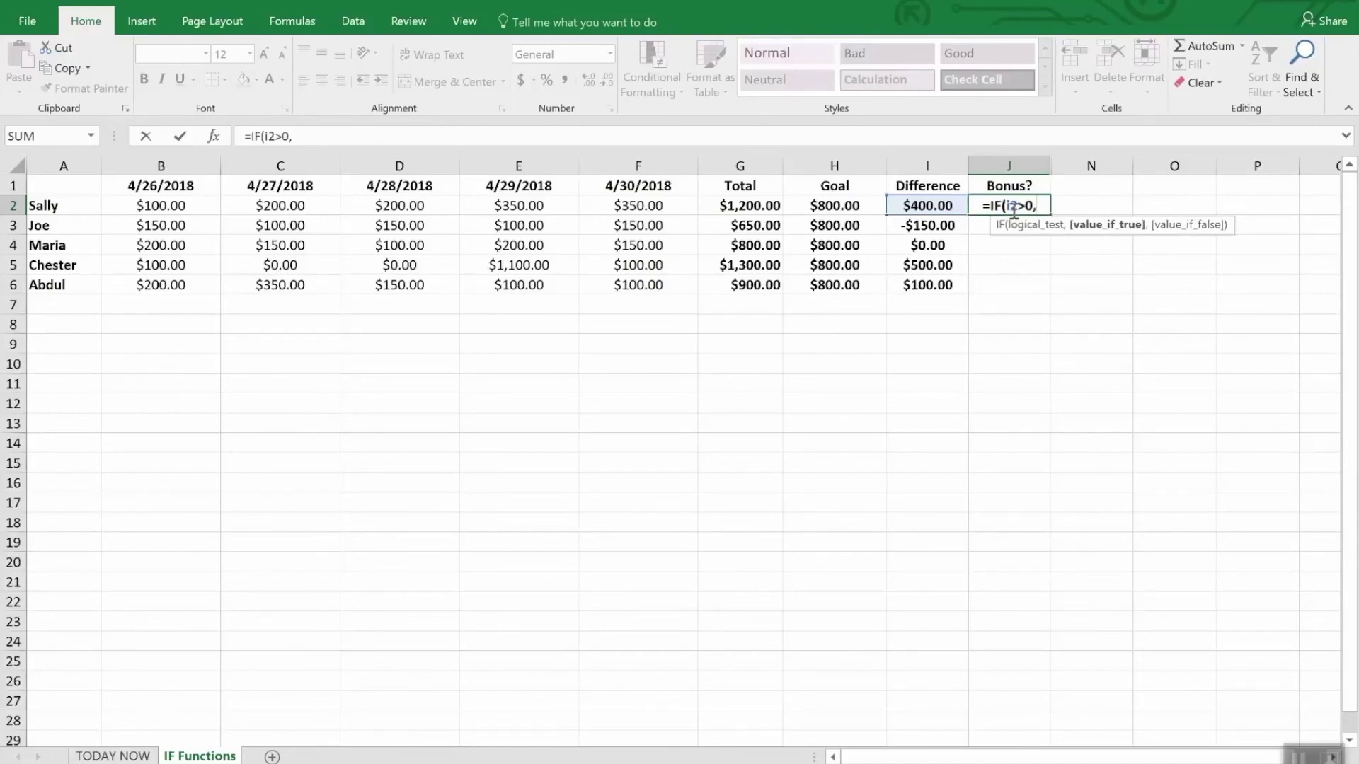
text("Y)
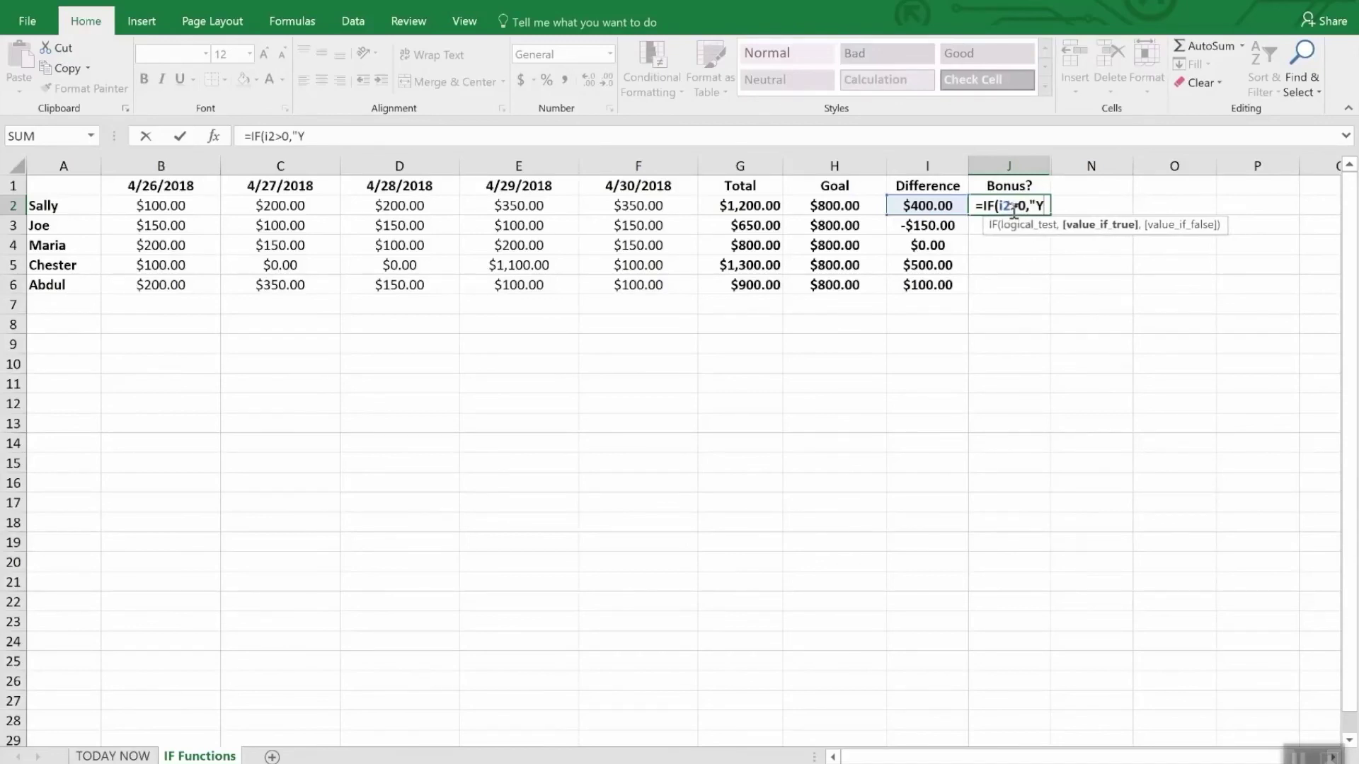
text(es")
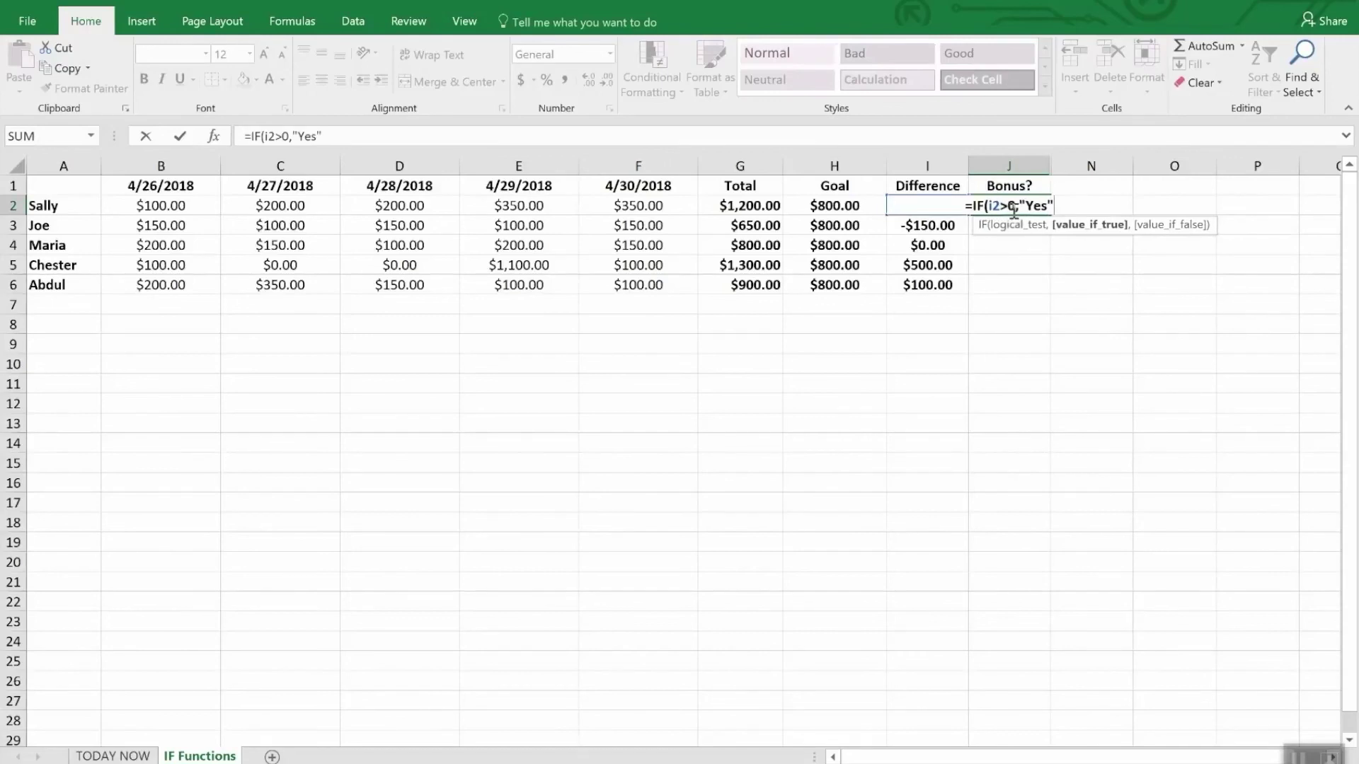
text(,)
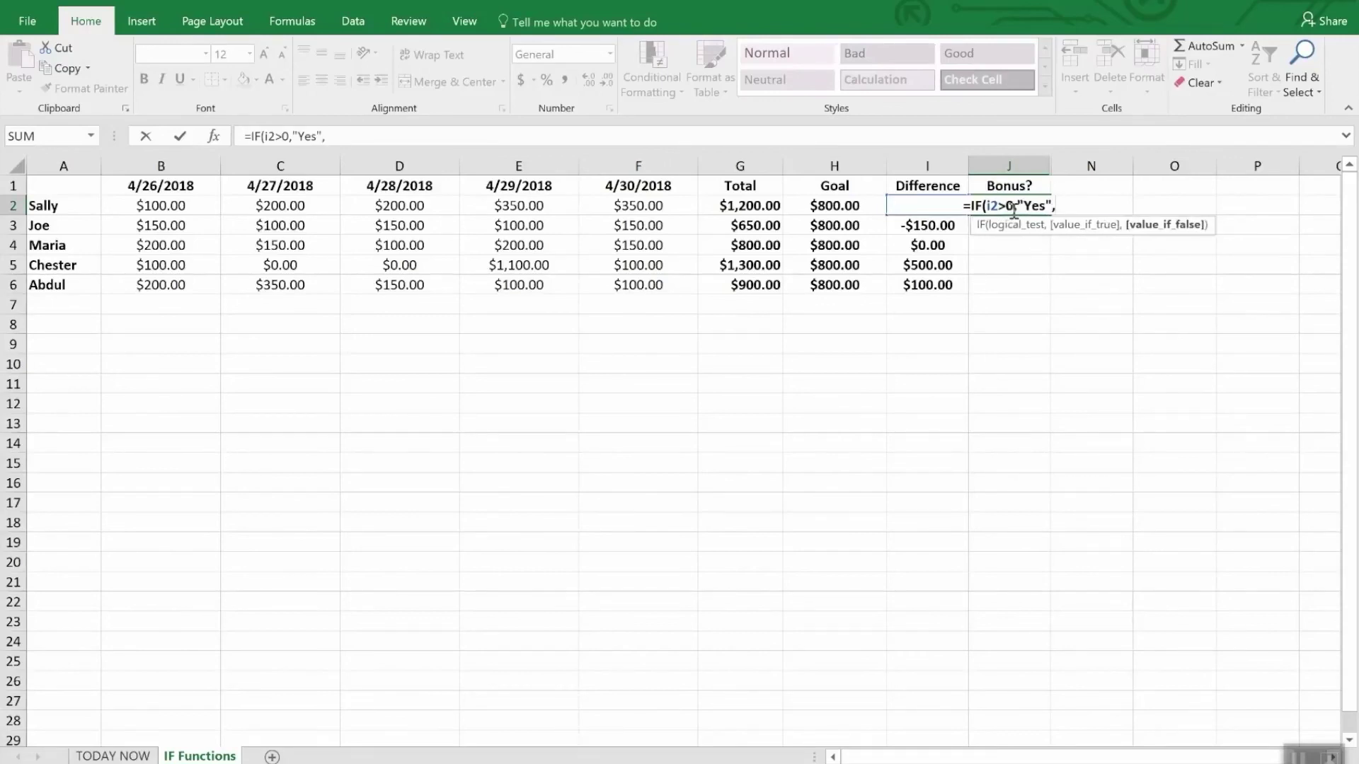
text(No)
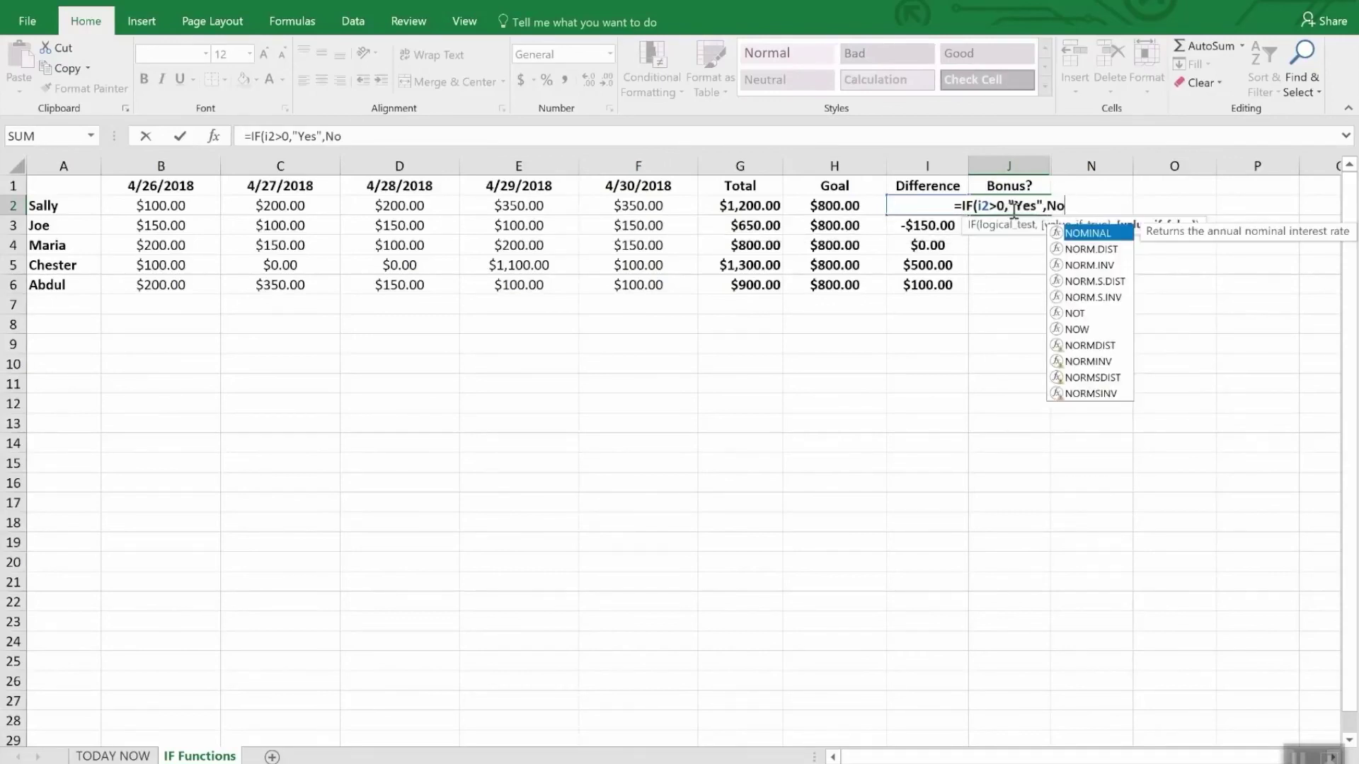
key(BackSpace)
key(BackSpace)
text("N)
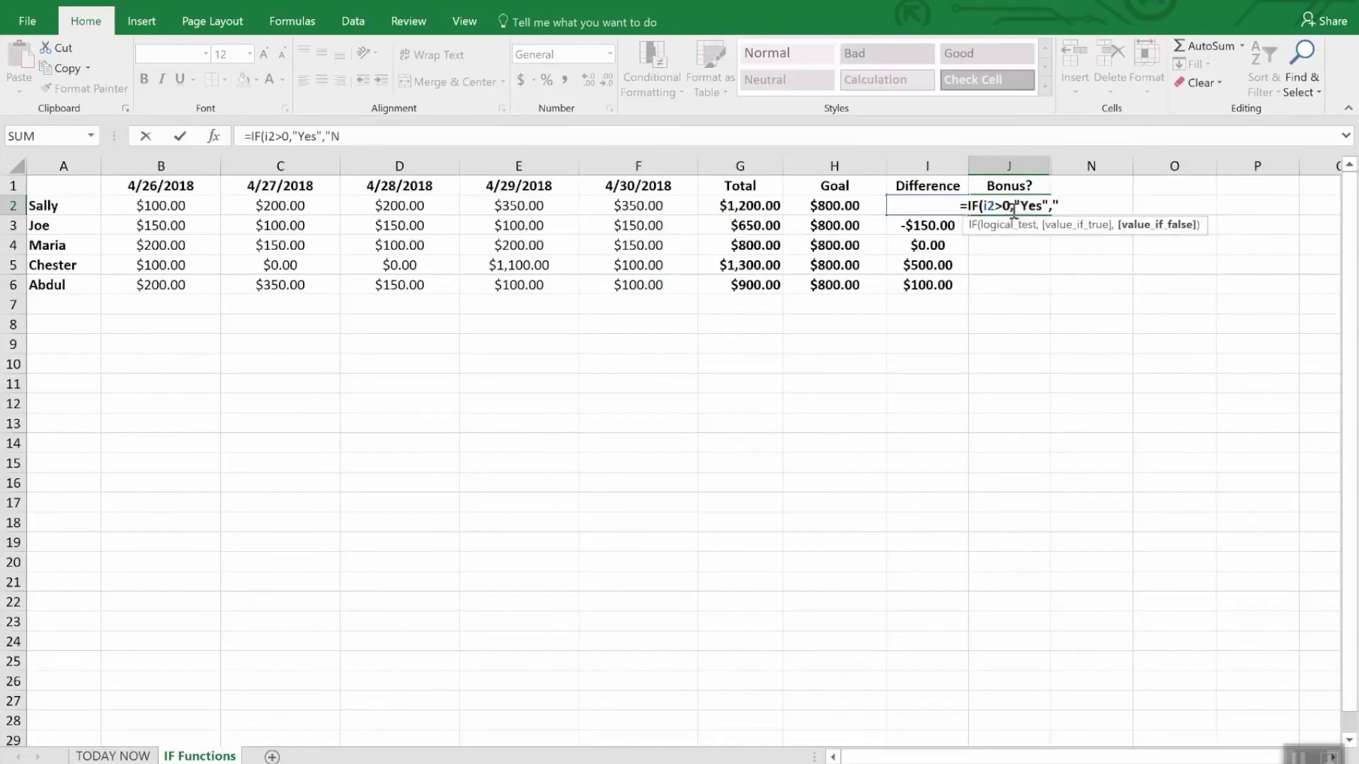
text(o")
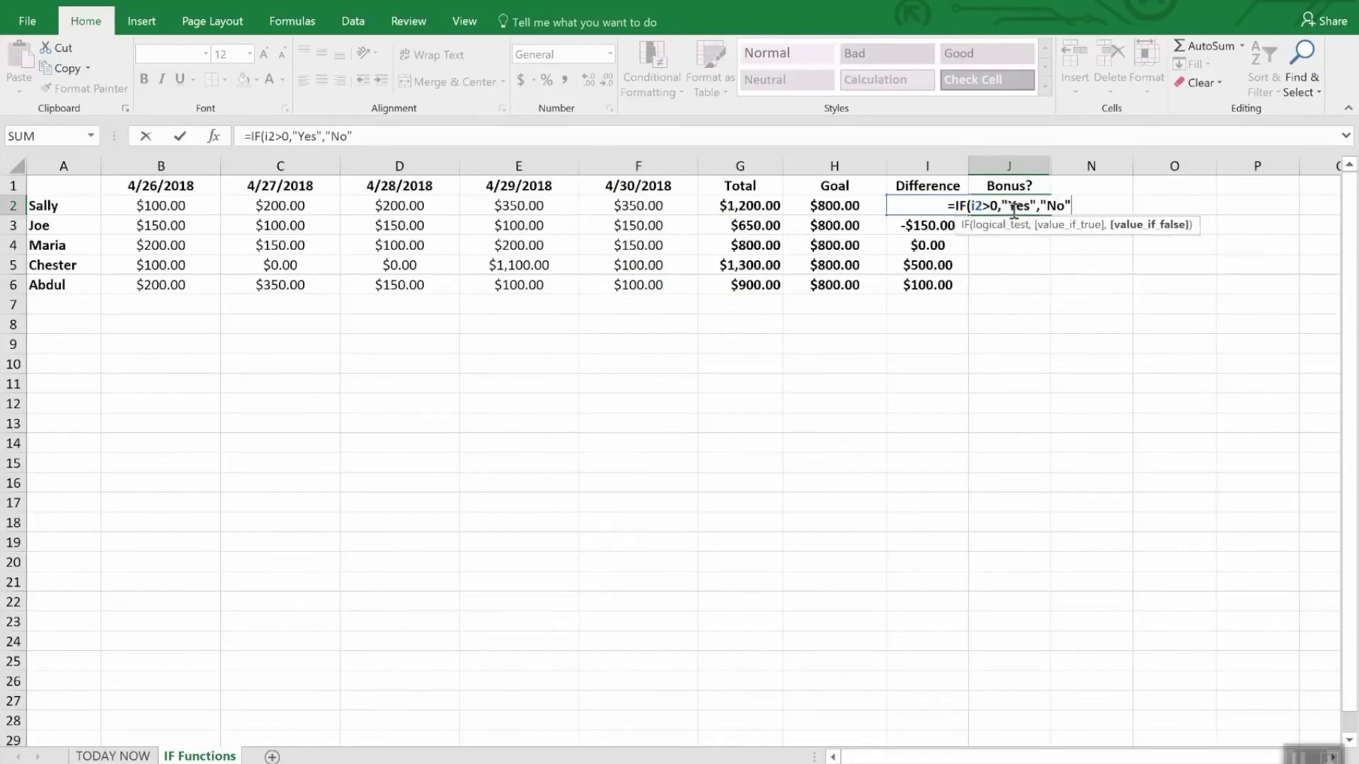
text())
key(Return)
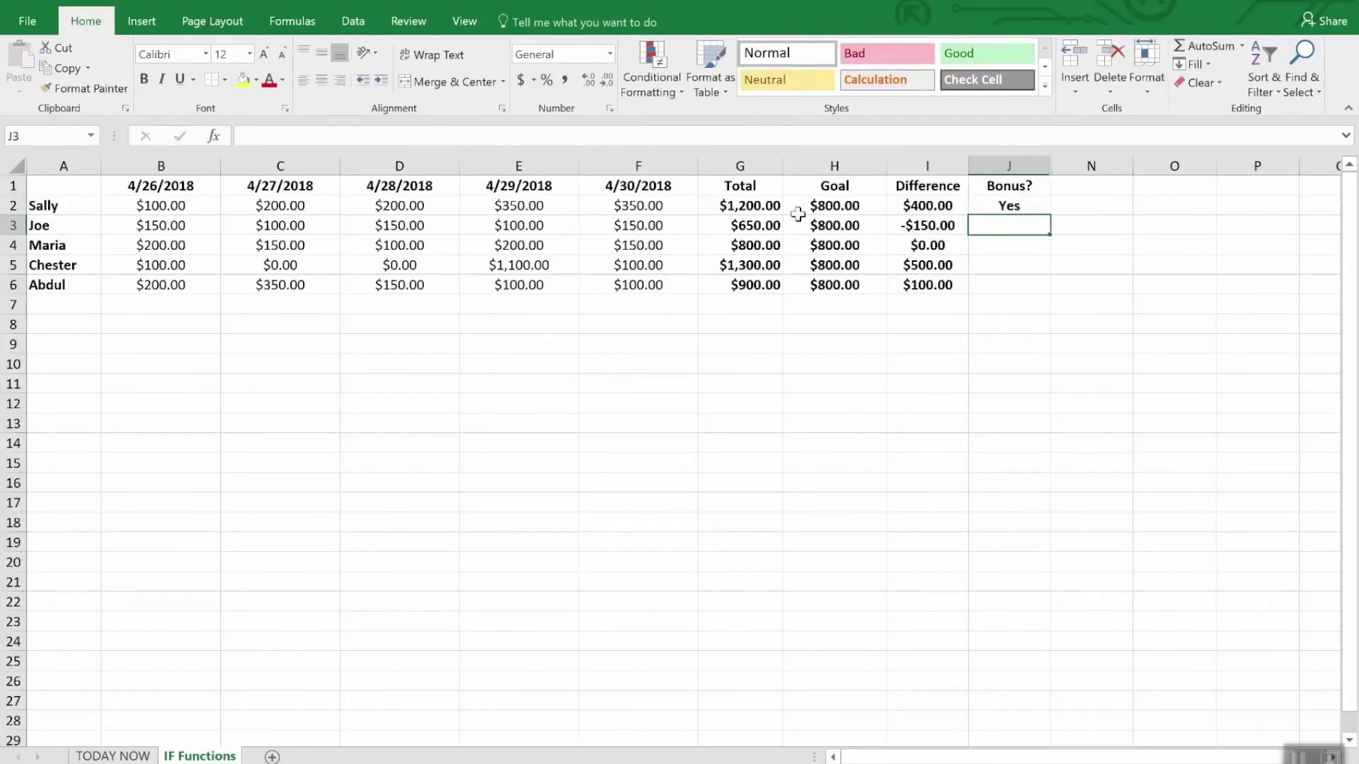
Fill the J2 bonus formula down through J6.
click(1026, 265)
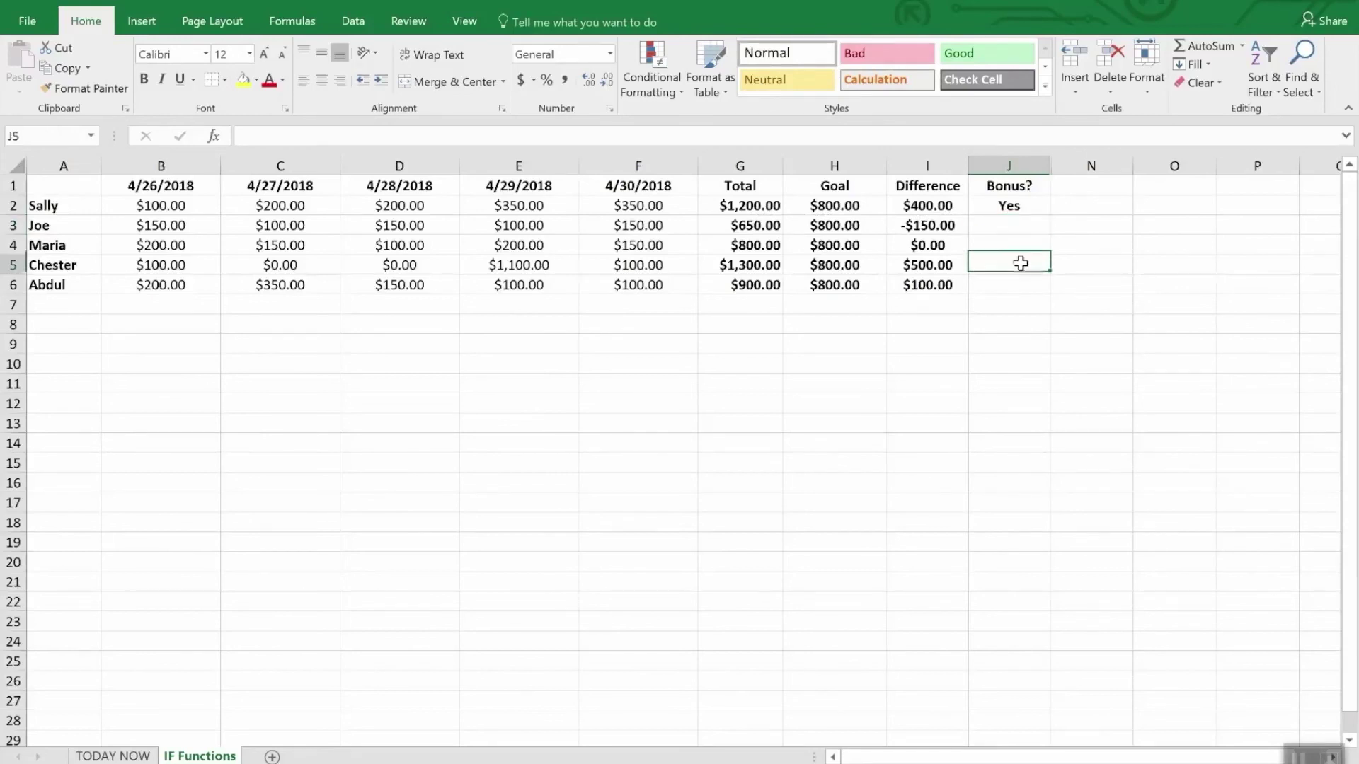
click(1017, 209)
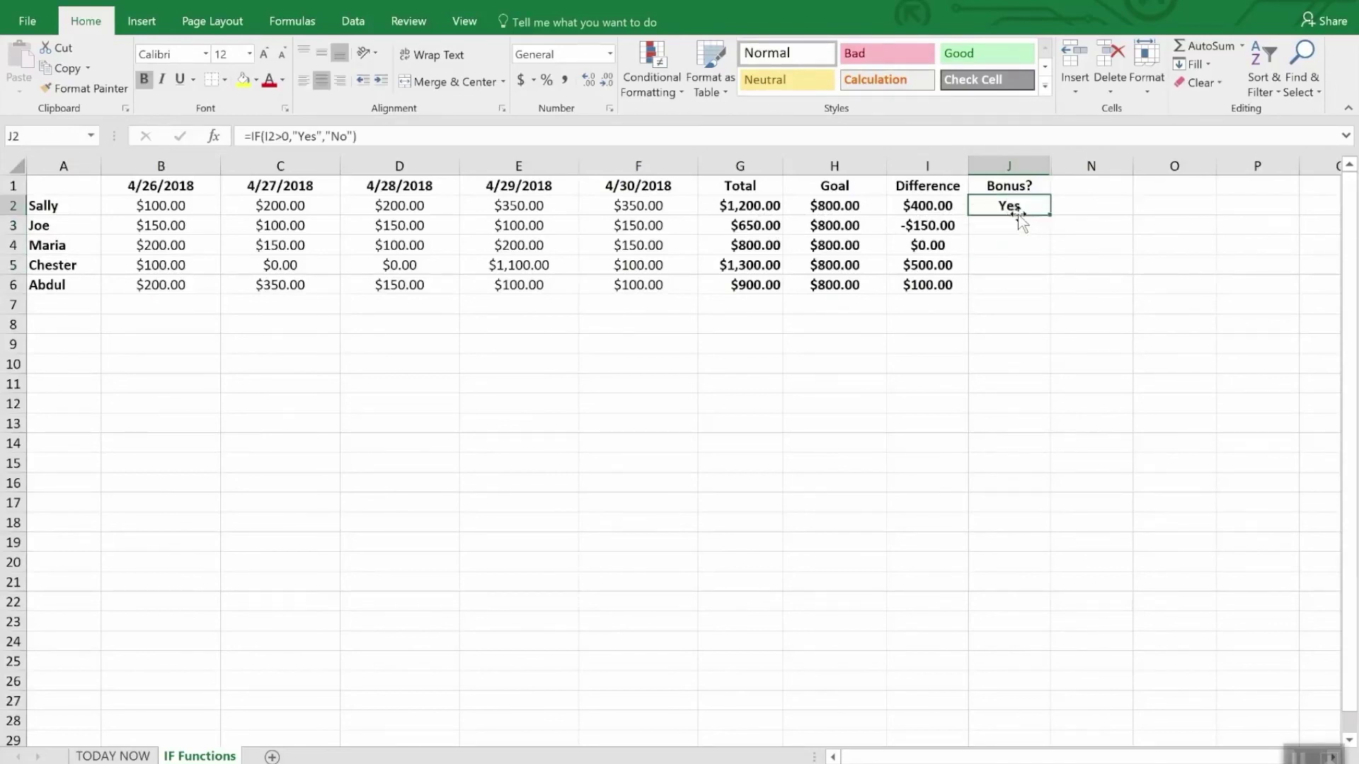
drag(1051, 215, 1051, 293)
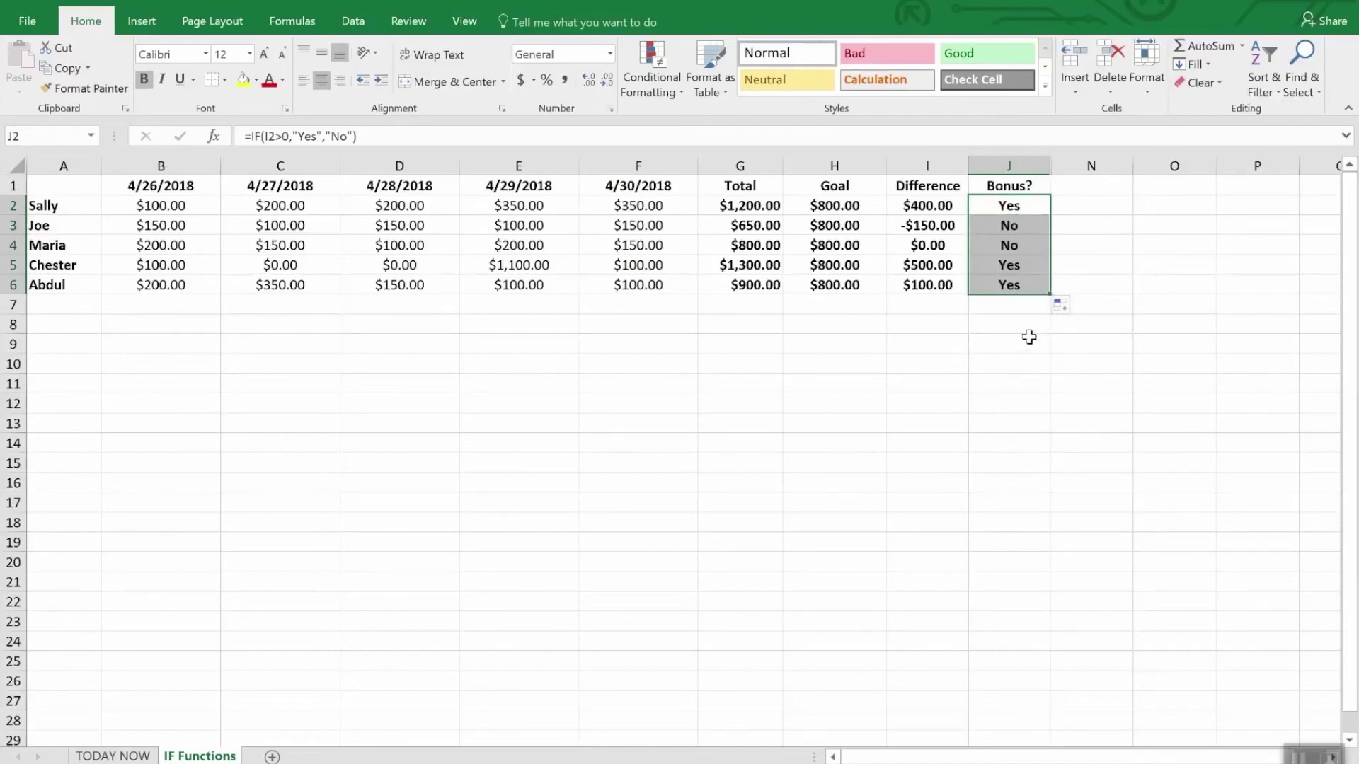
click(1029, 340)
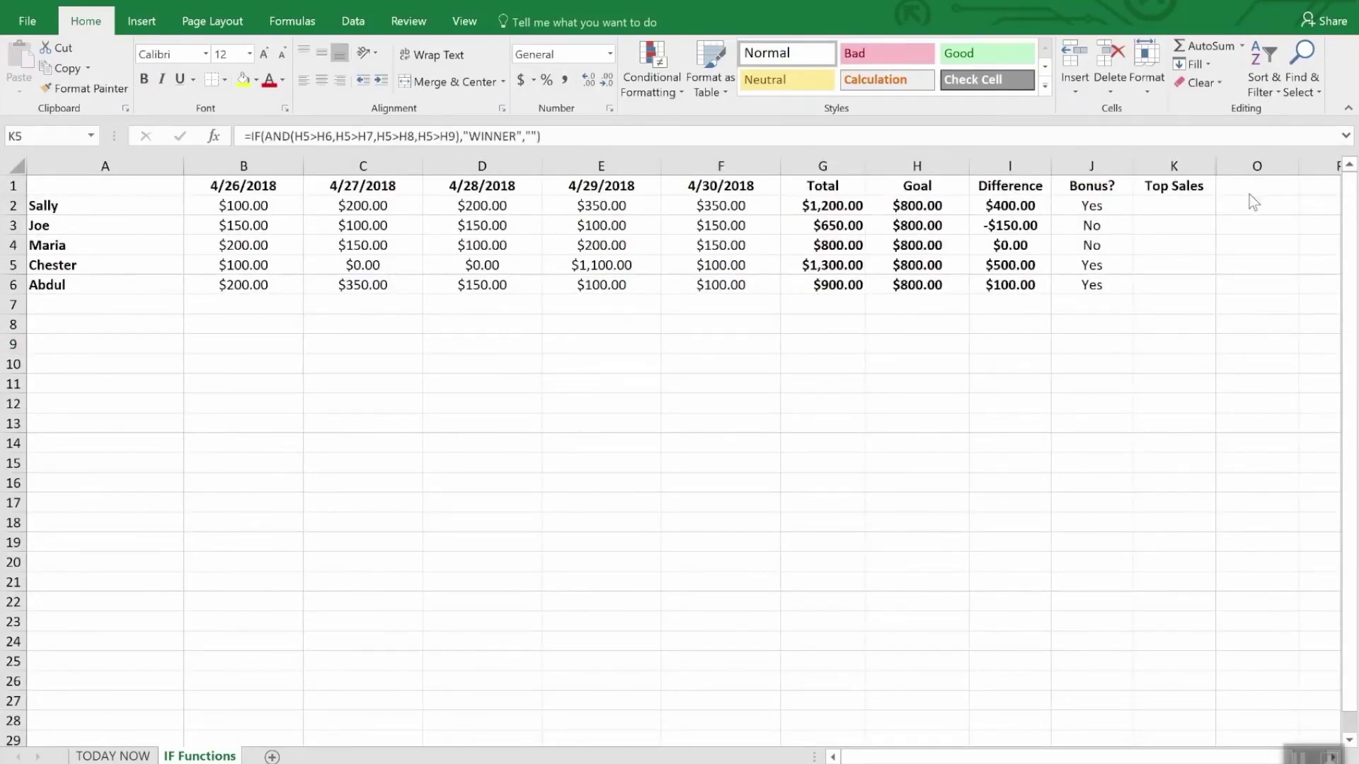
Start an IF formula in K5 with an AND test that I5 is greater than I2, I3, I4 and I6.
click(1176, 186)
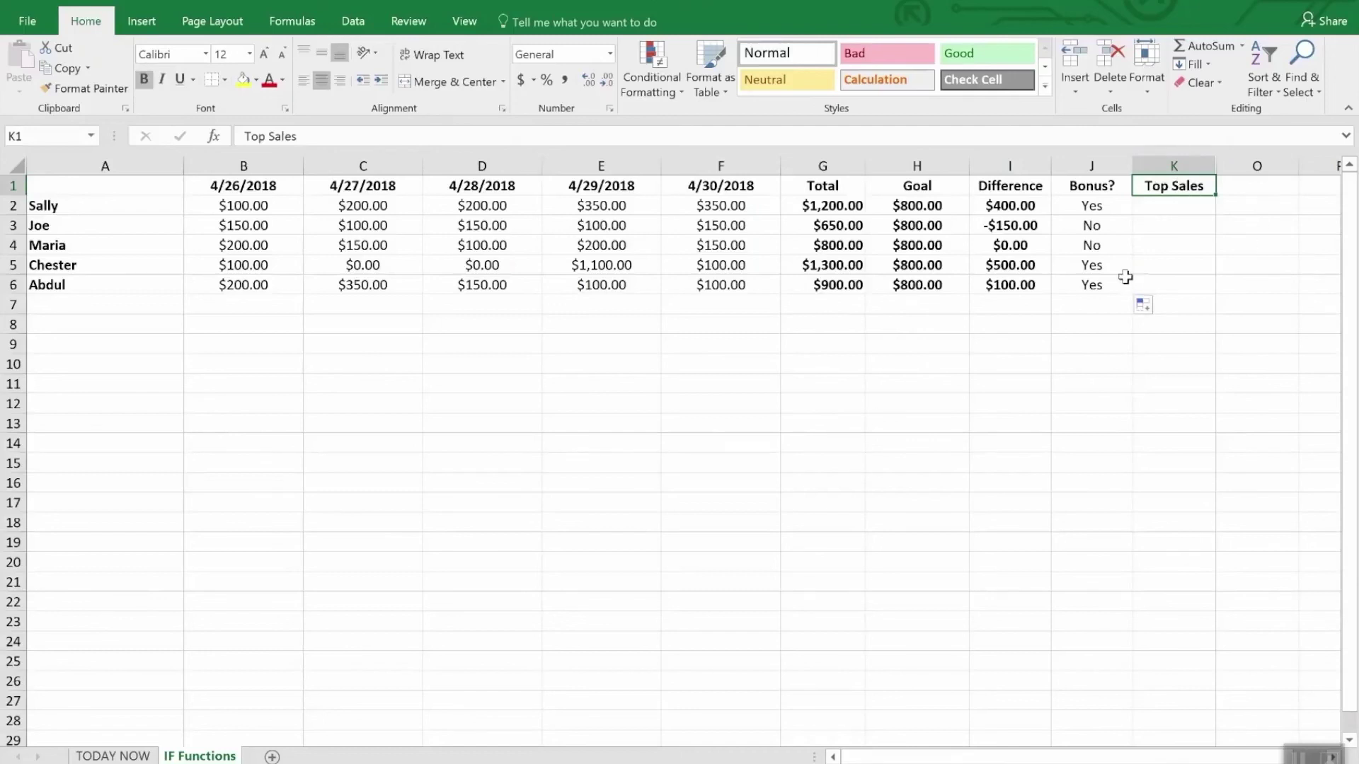
click(1158, 269)
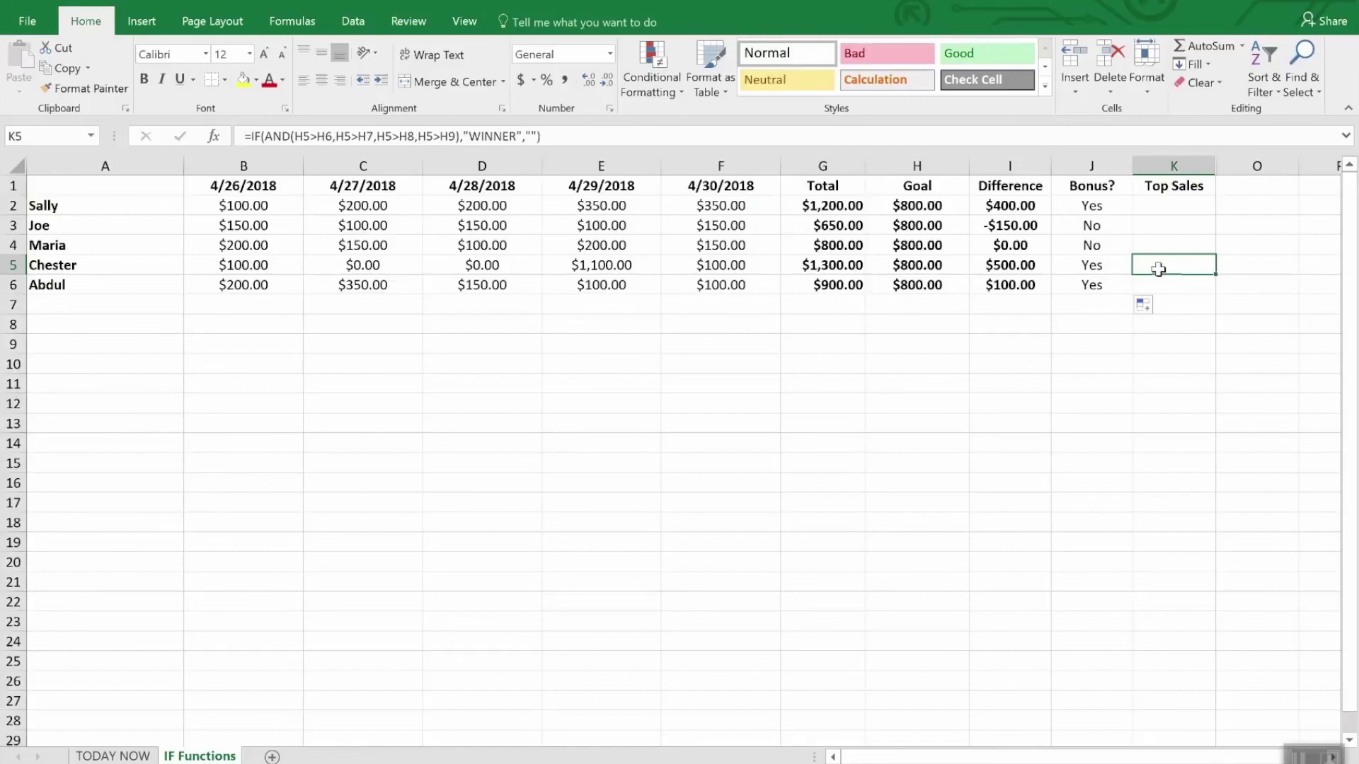
double_click(1158, 269)
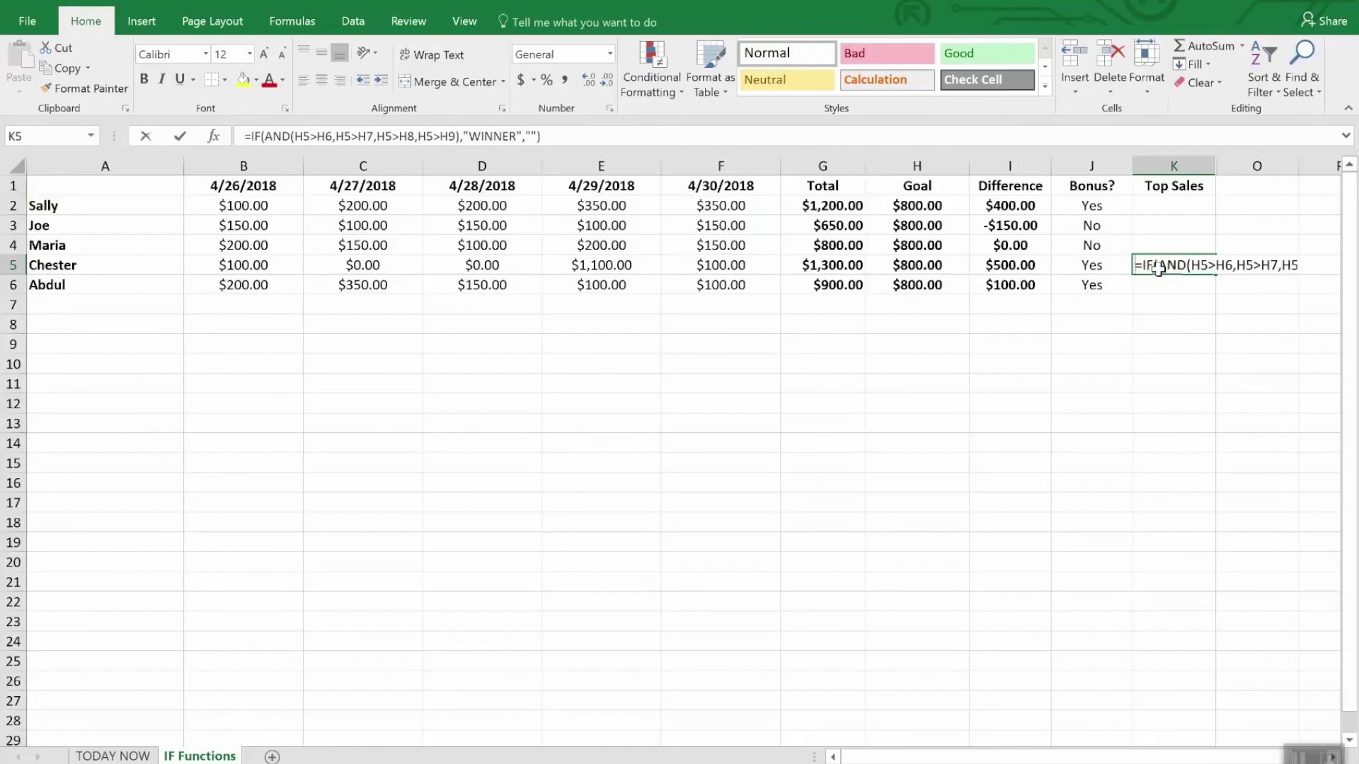
key(Escape)
text(=)
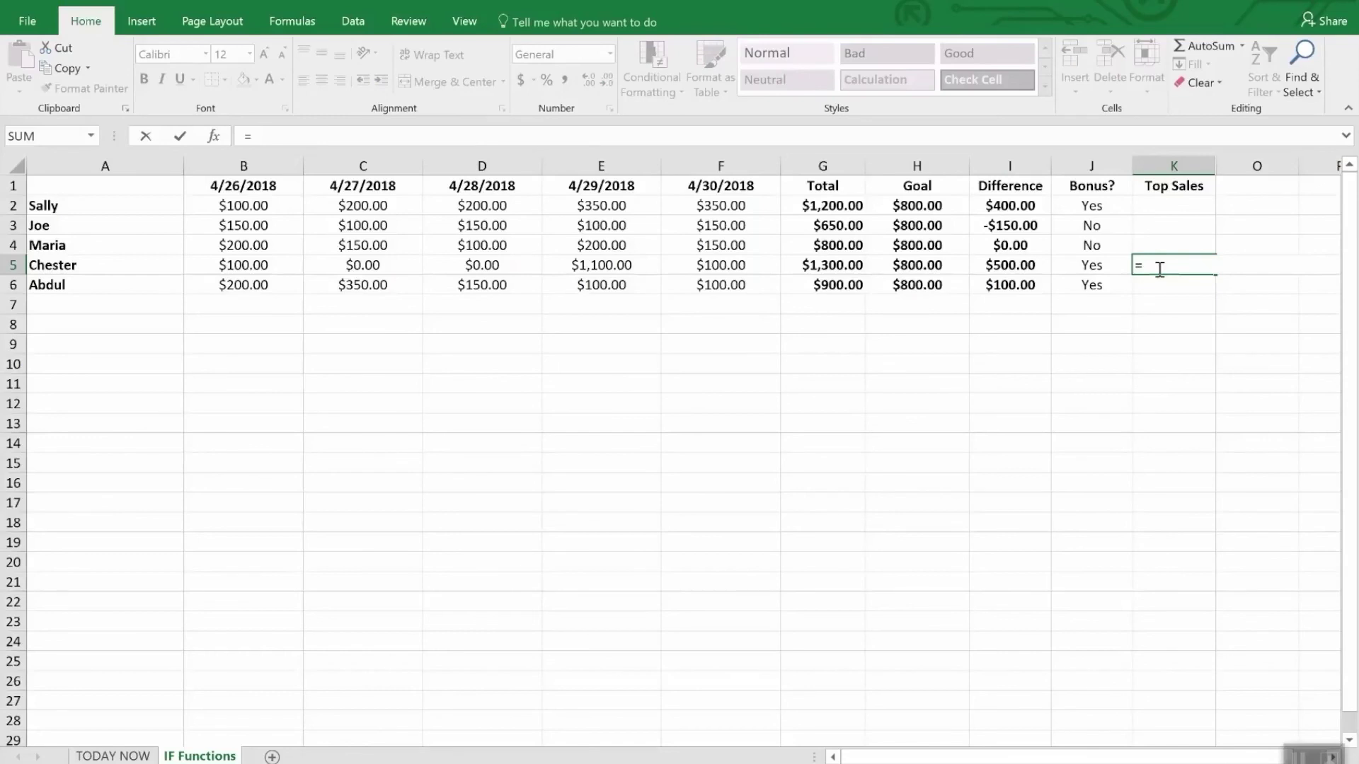
text(IF()
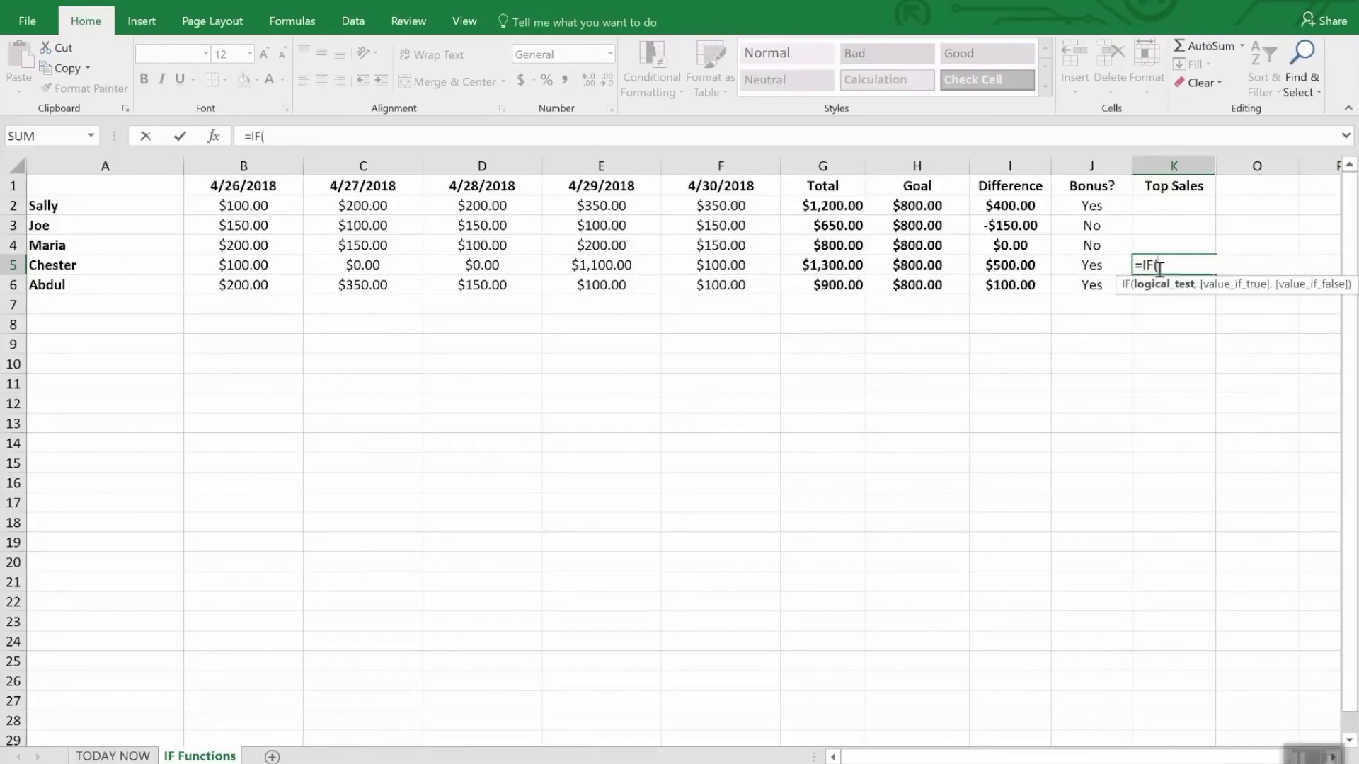
text(and()
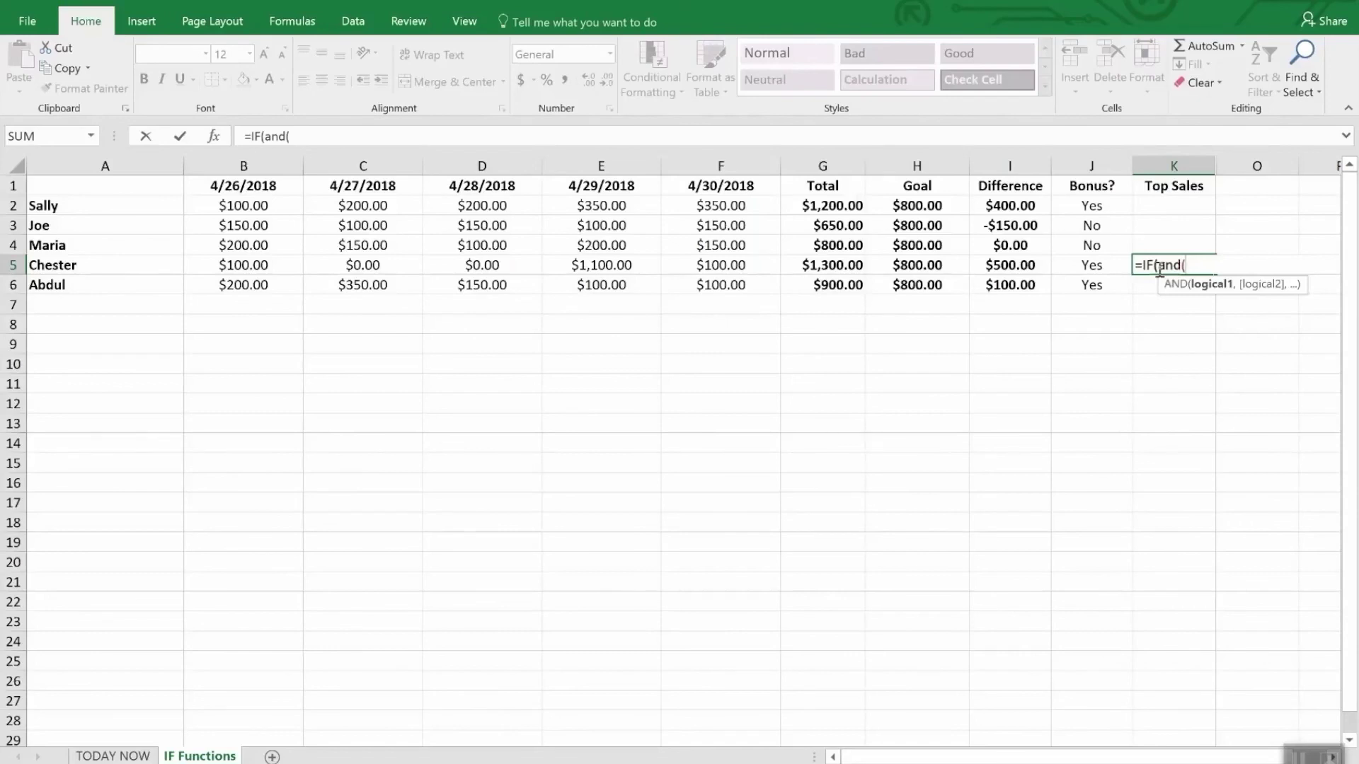
text(i5)
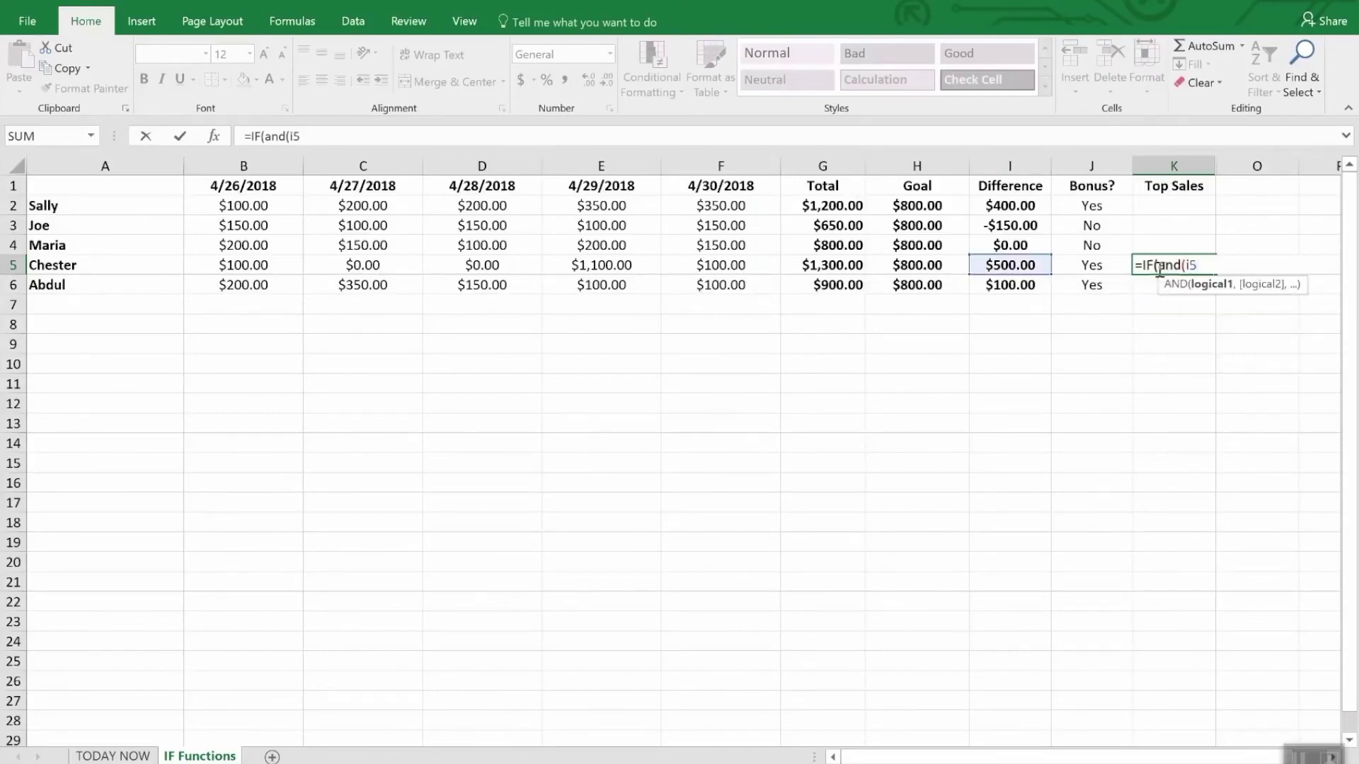
text(>i2,I)
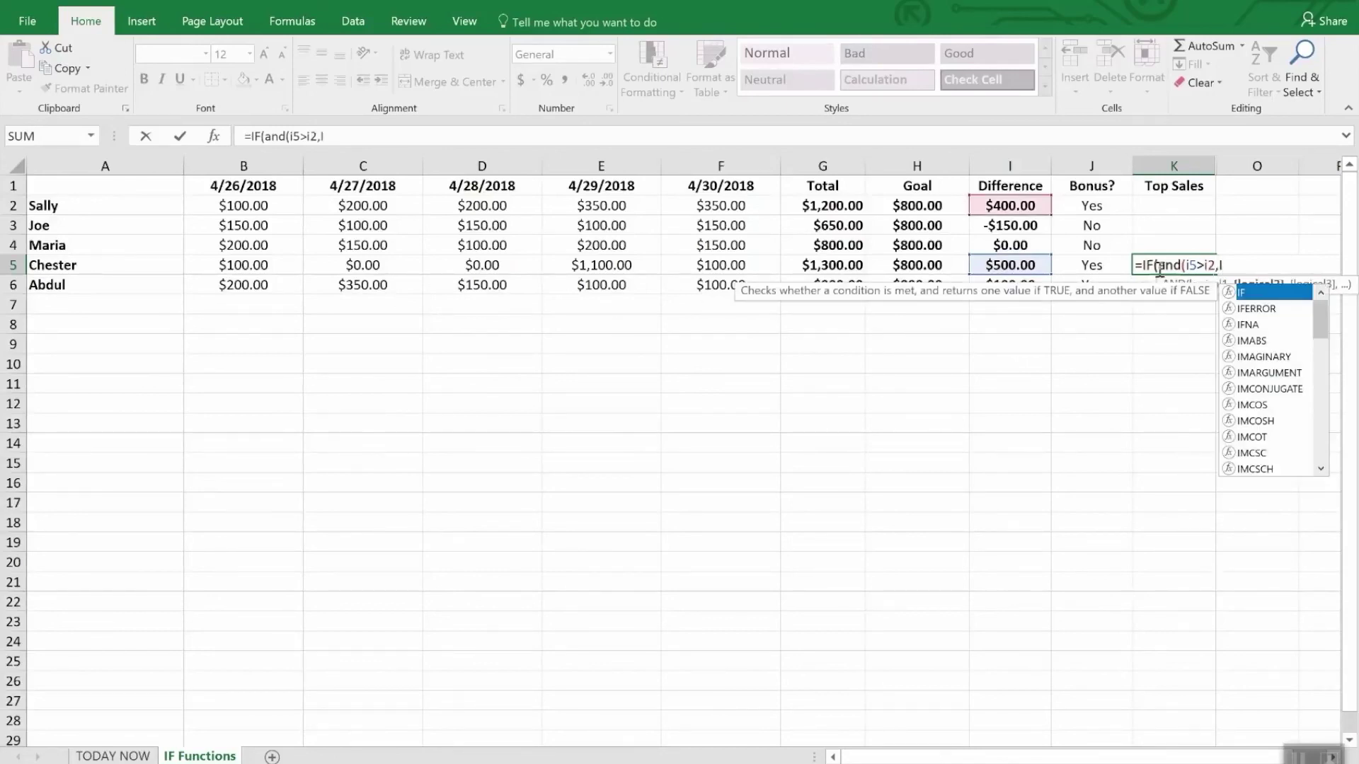
text(5>)
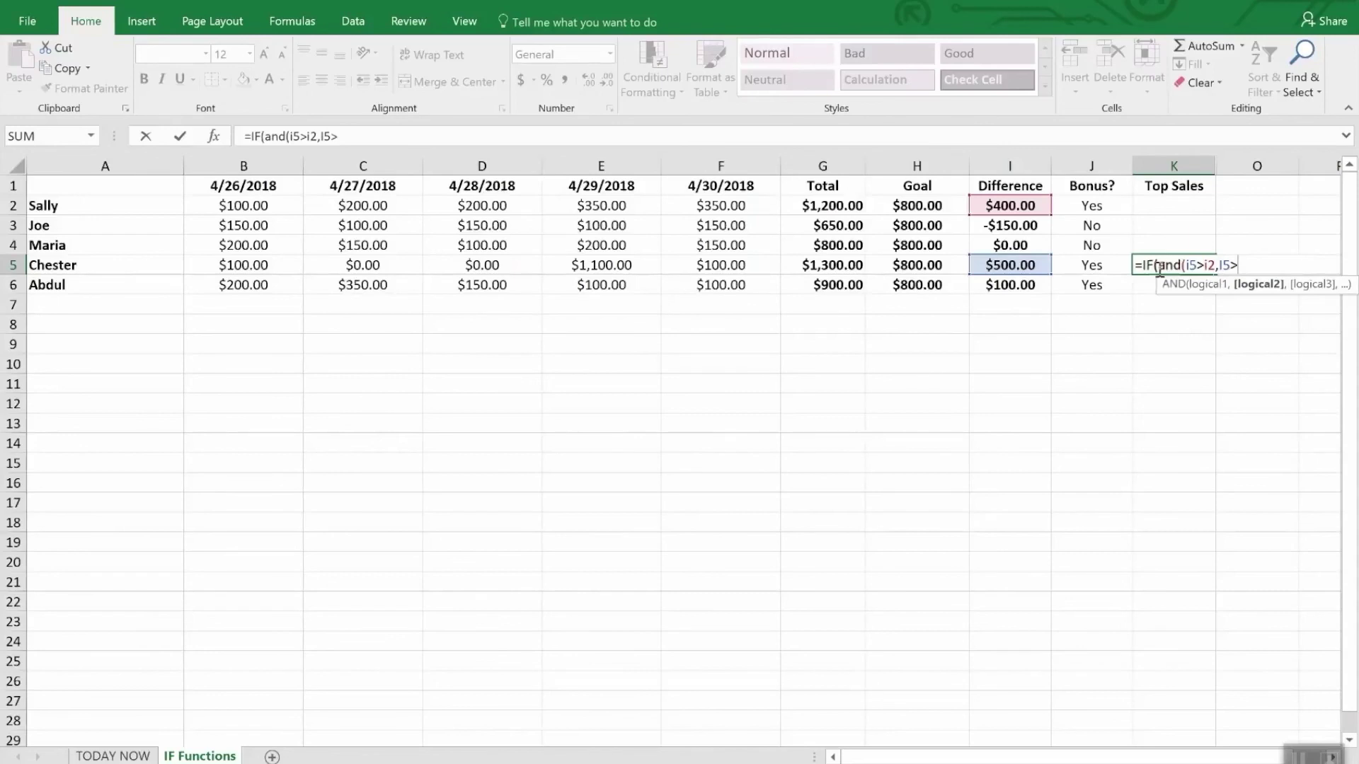
text(i3,I)
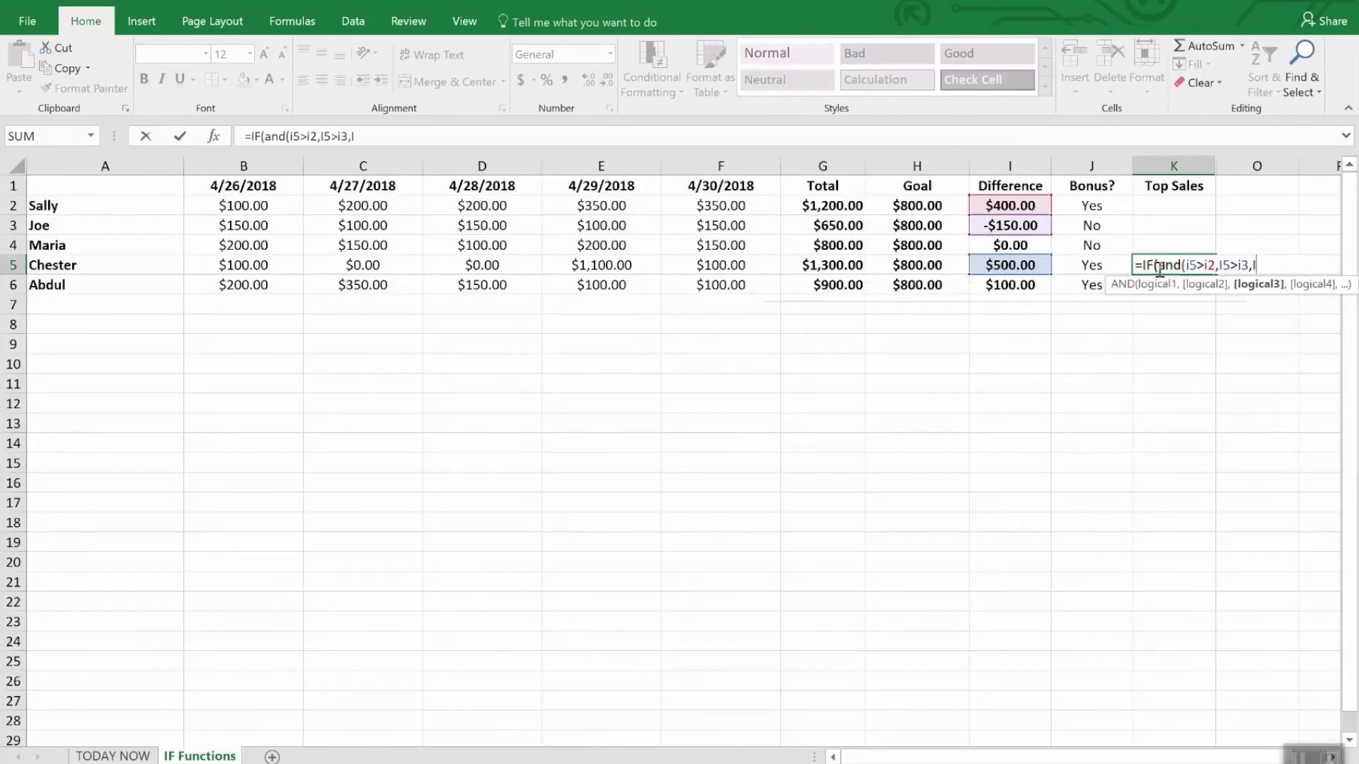
text(6)
key(BackSpace)
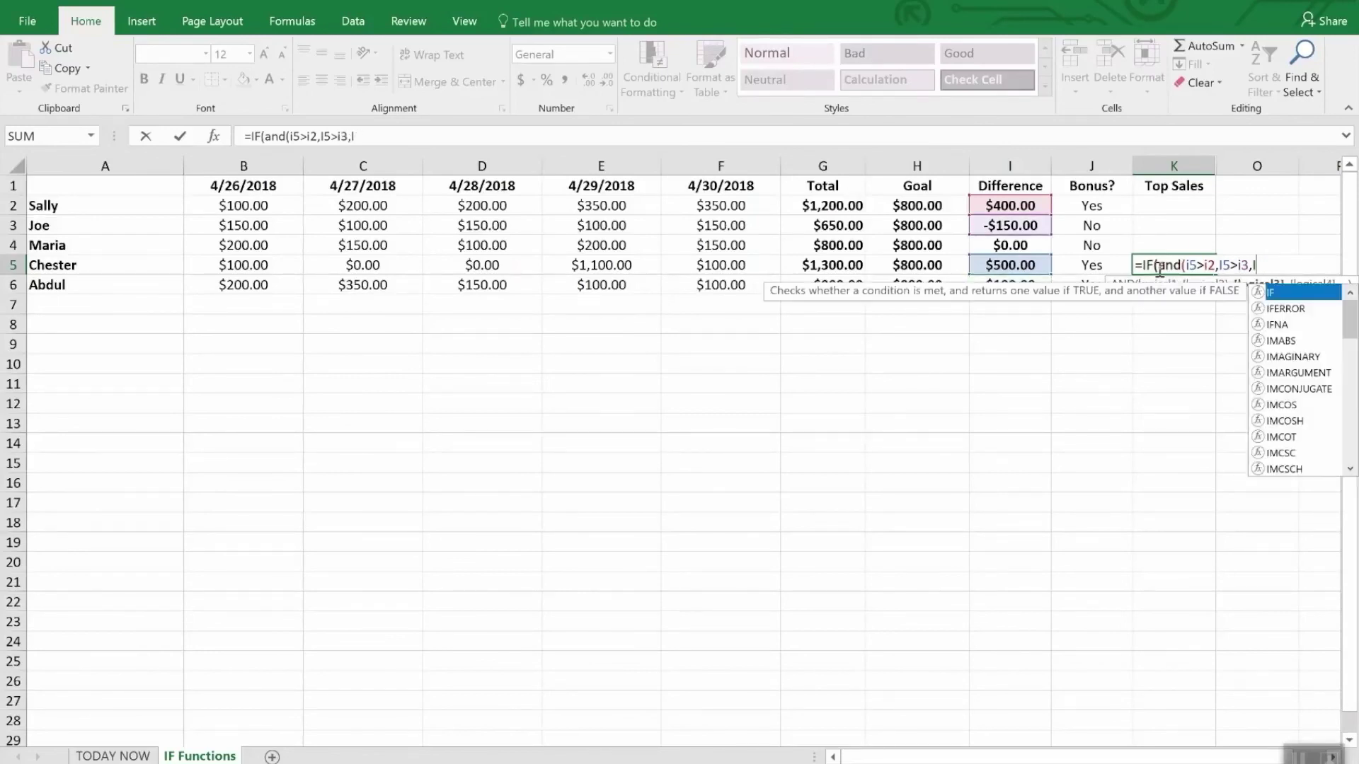
text(4)
key(BackSpace)
text(5>i4)
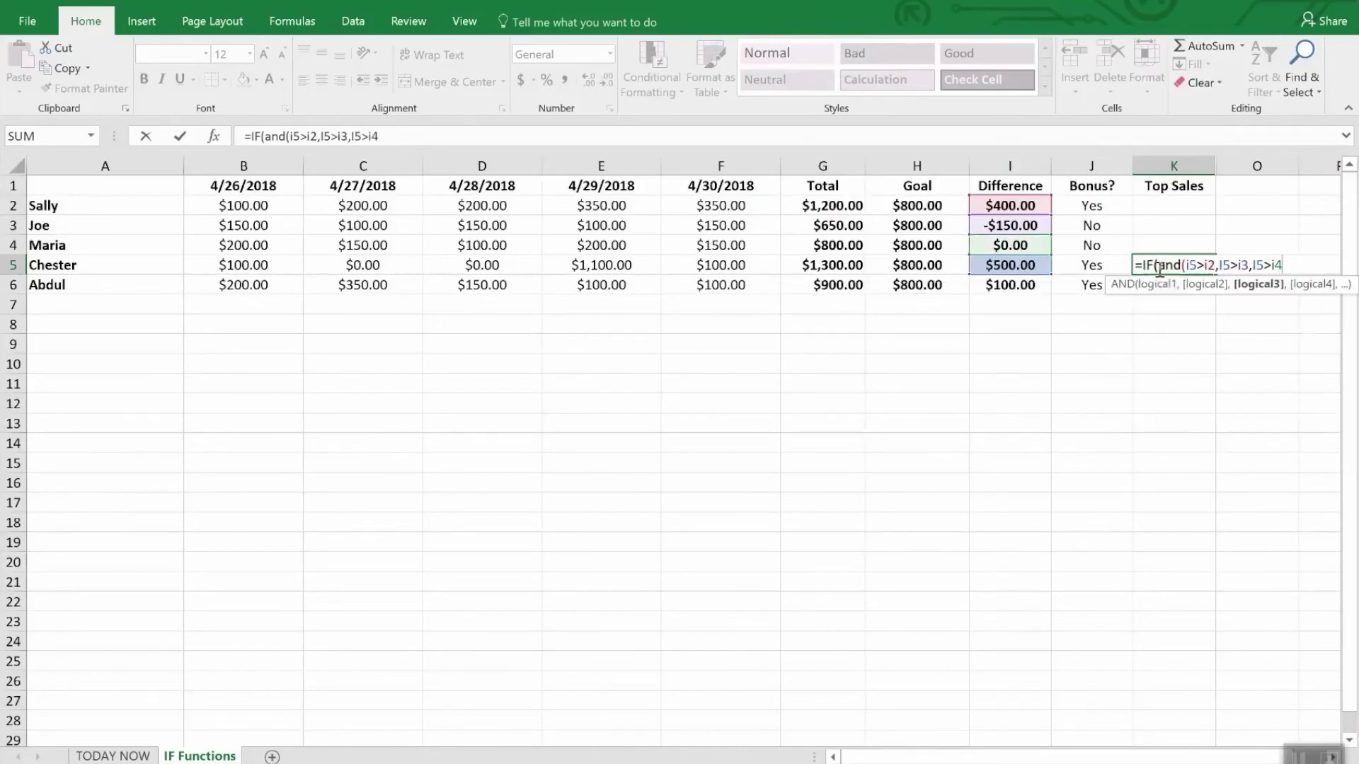
text(,I5>)
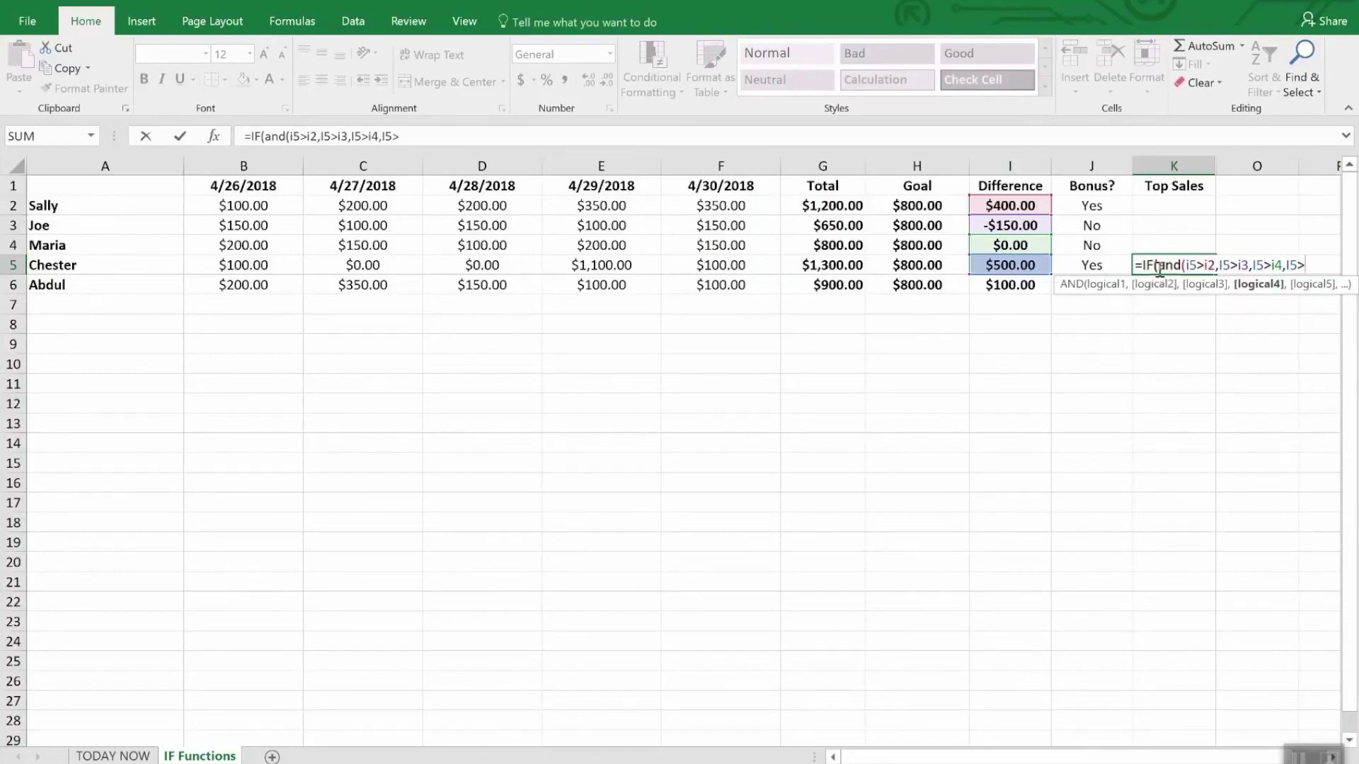
text(i6),)
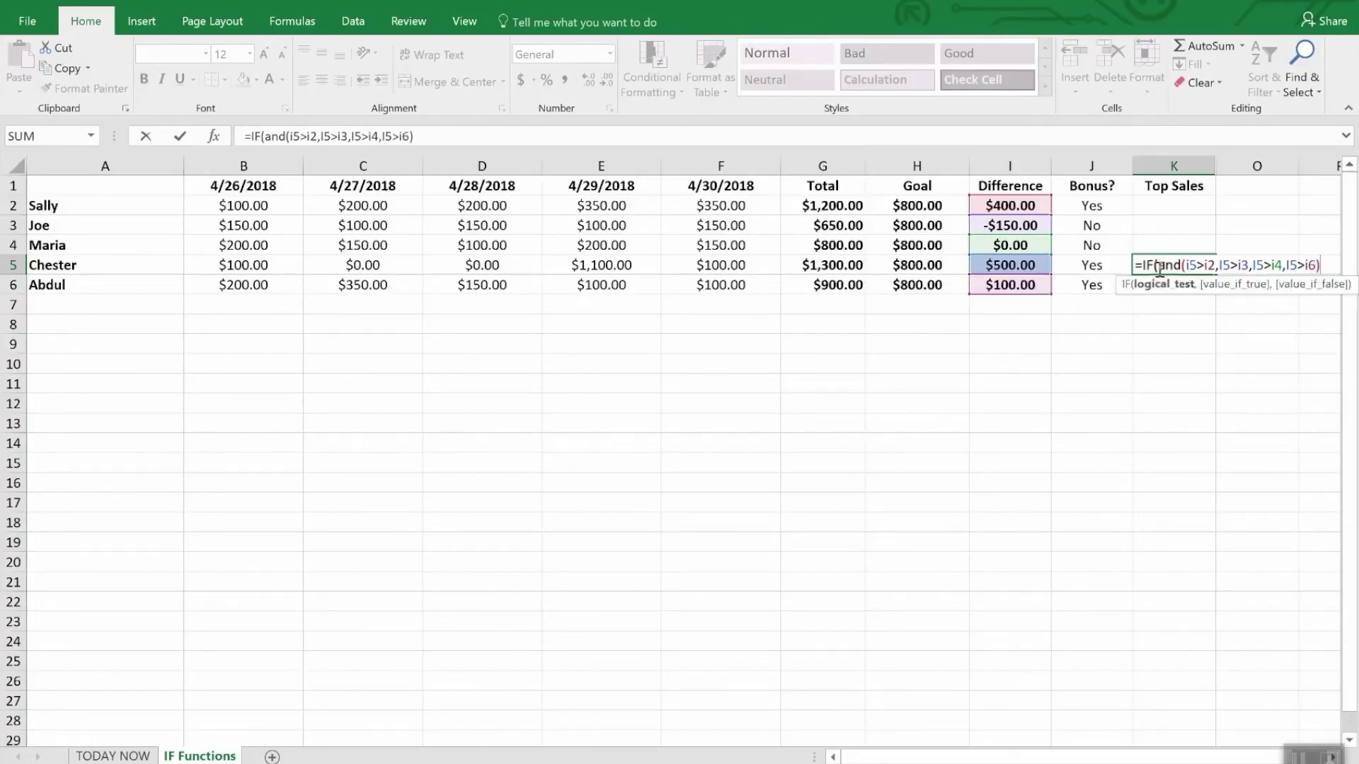
Complete the K5 formula so it returns "WINNER" if true and an empty string if false.
text("W)
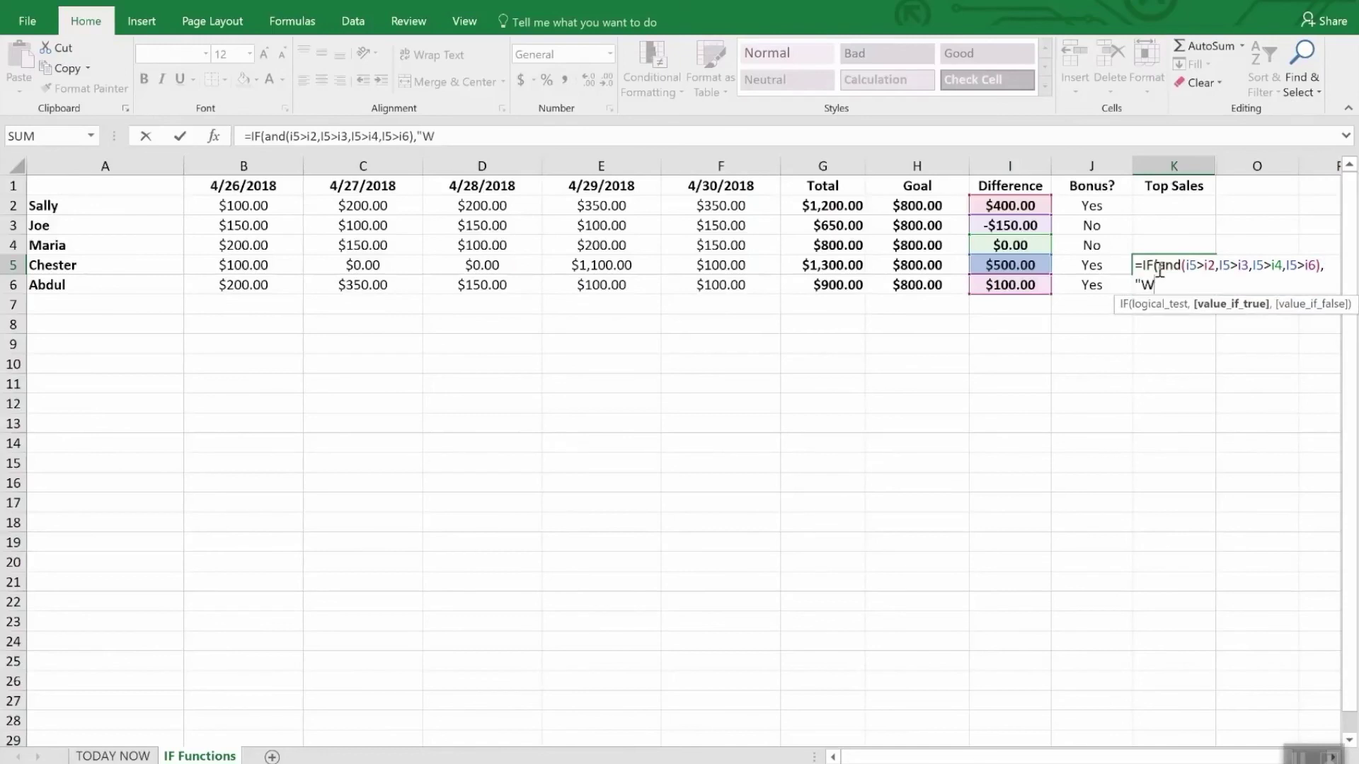
text(INNER",)
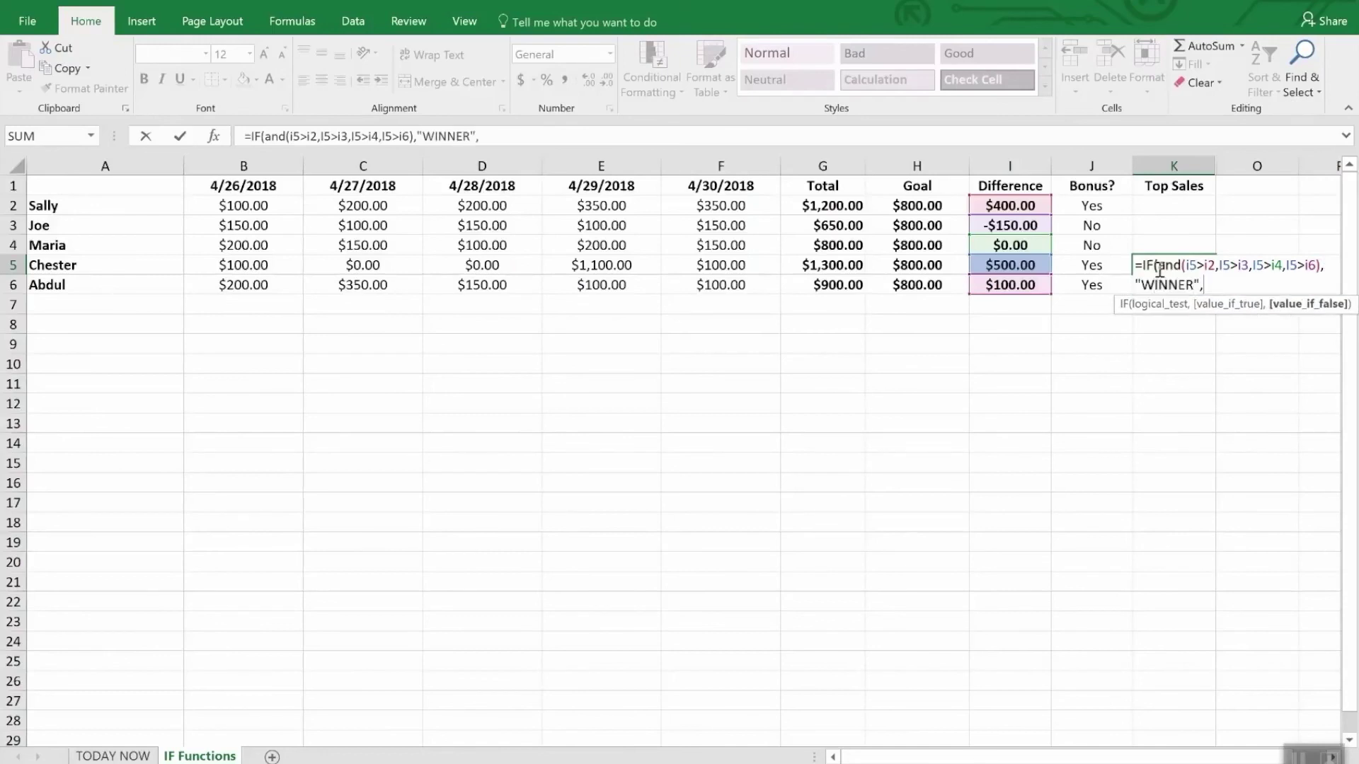
text(""))
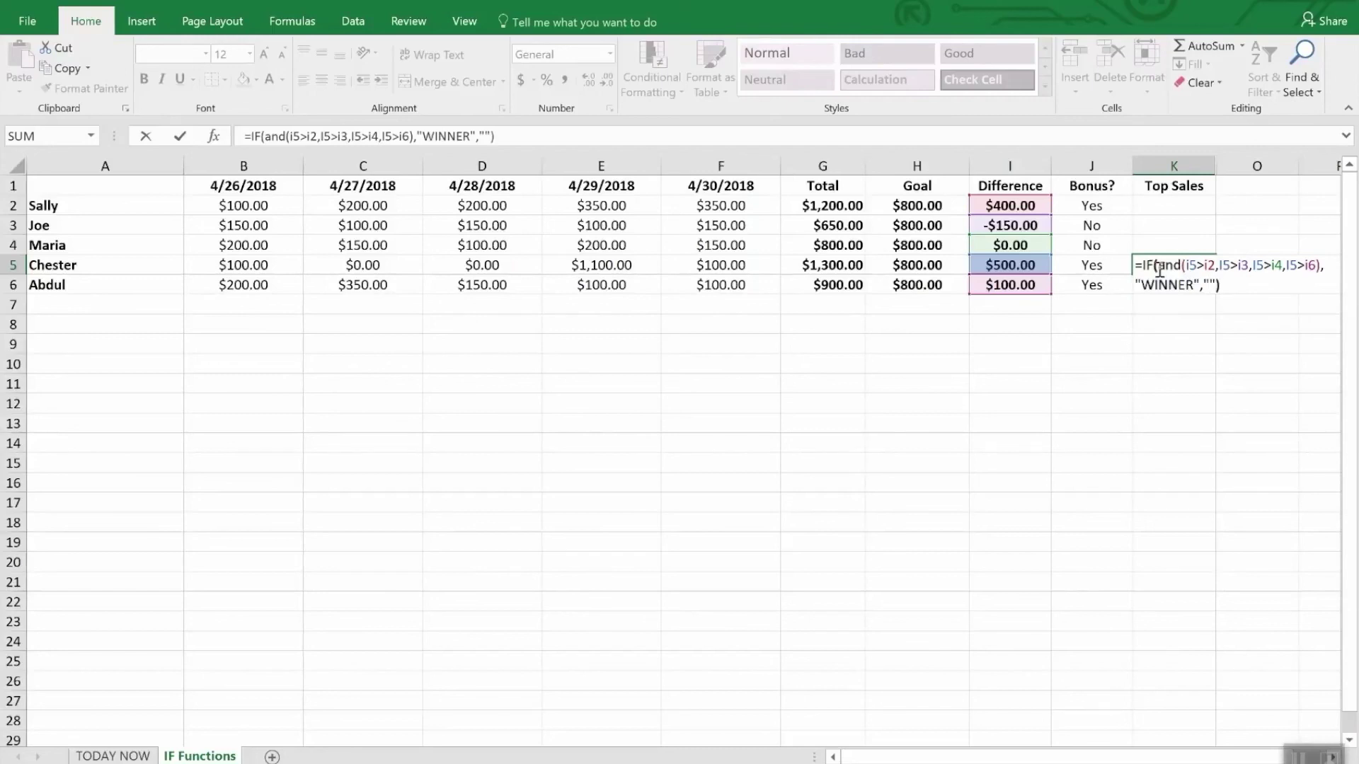
key(Return)
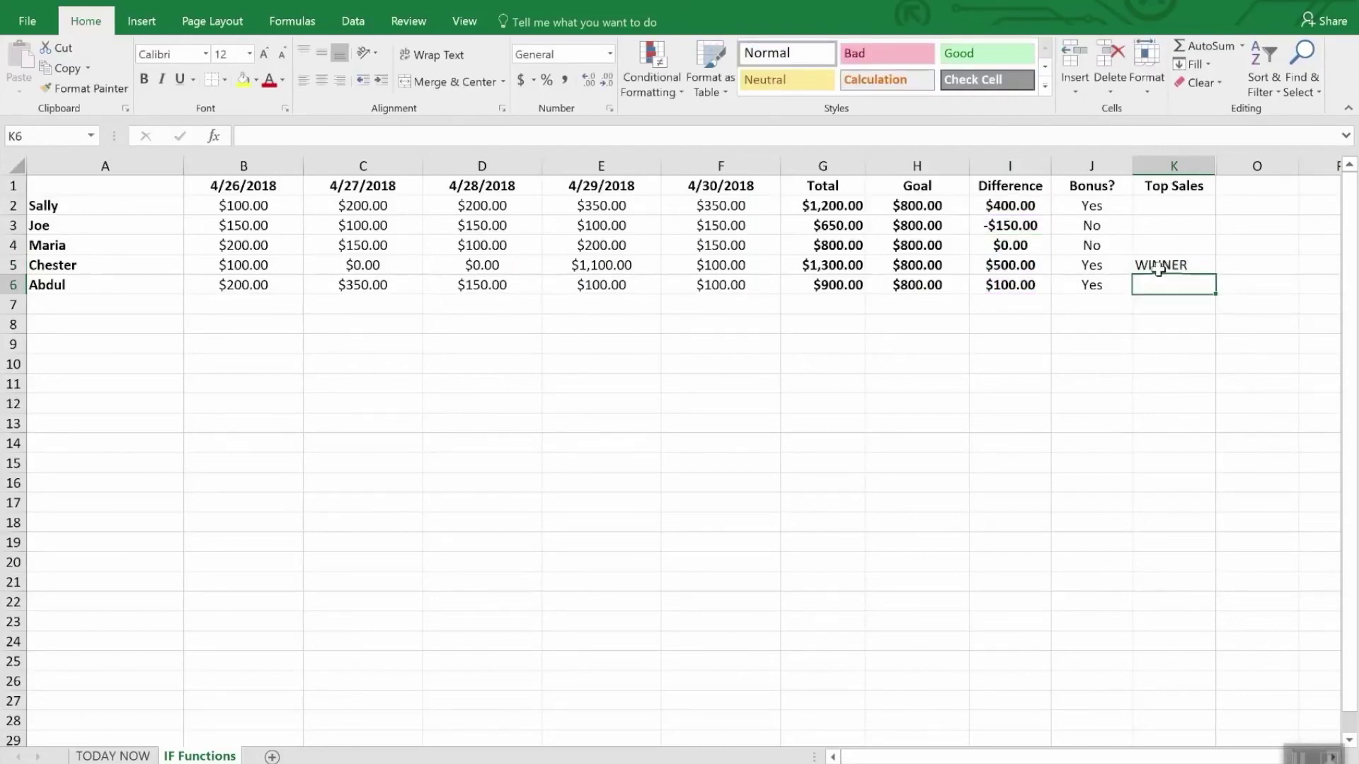
Unhide the columns between K and O, and inspect the Top Sales formulas in L2, L3 and K5.
drag(1201, 167, 1219, 163)
right_click(1220, 163)
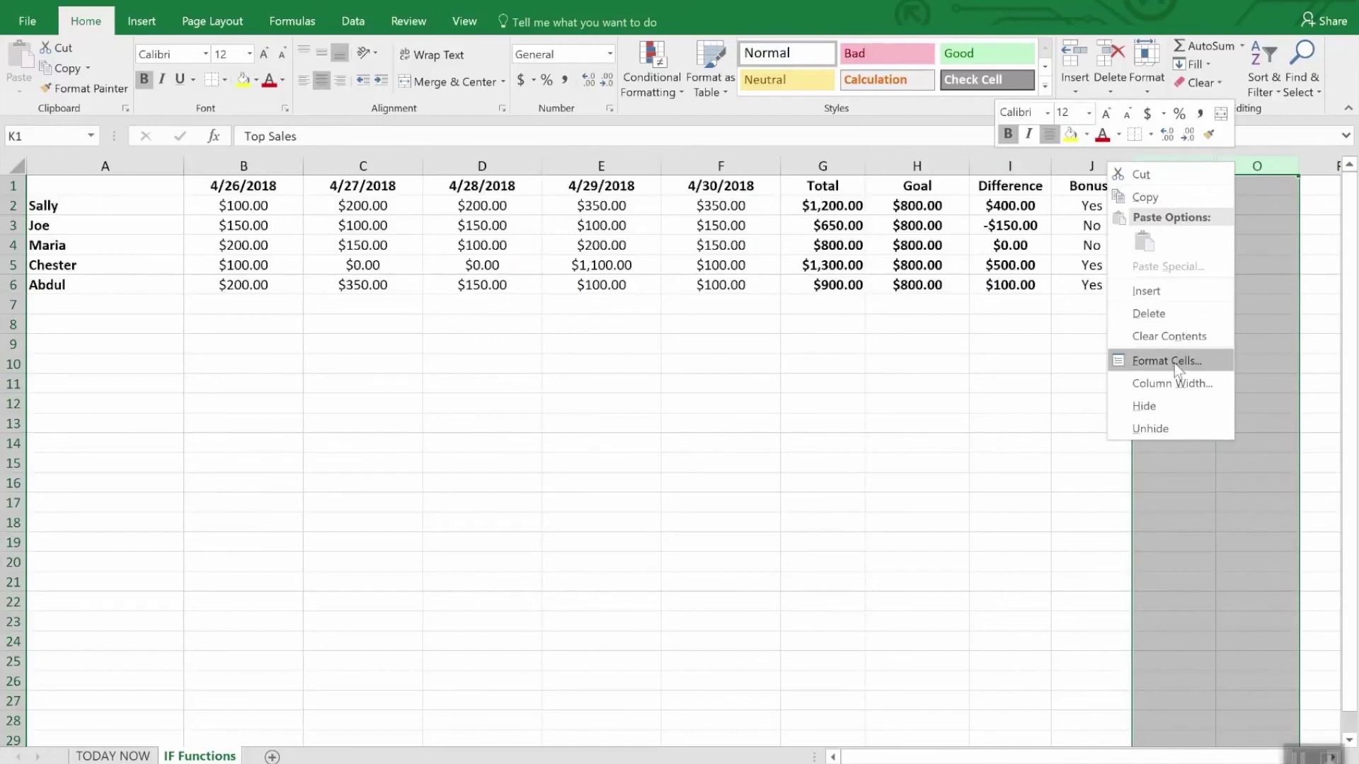
click(1166, 425)
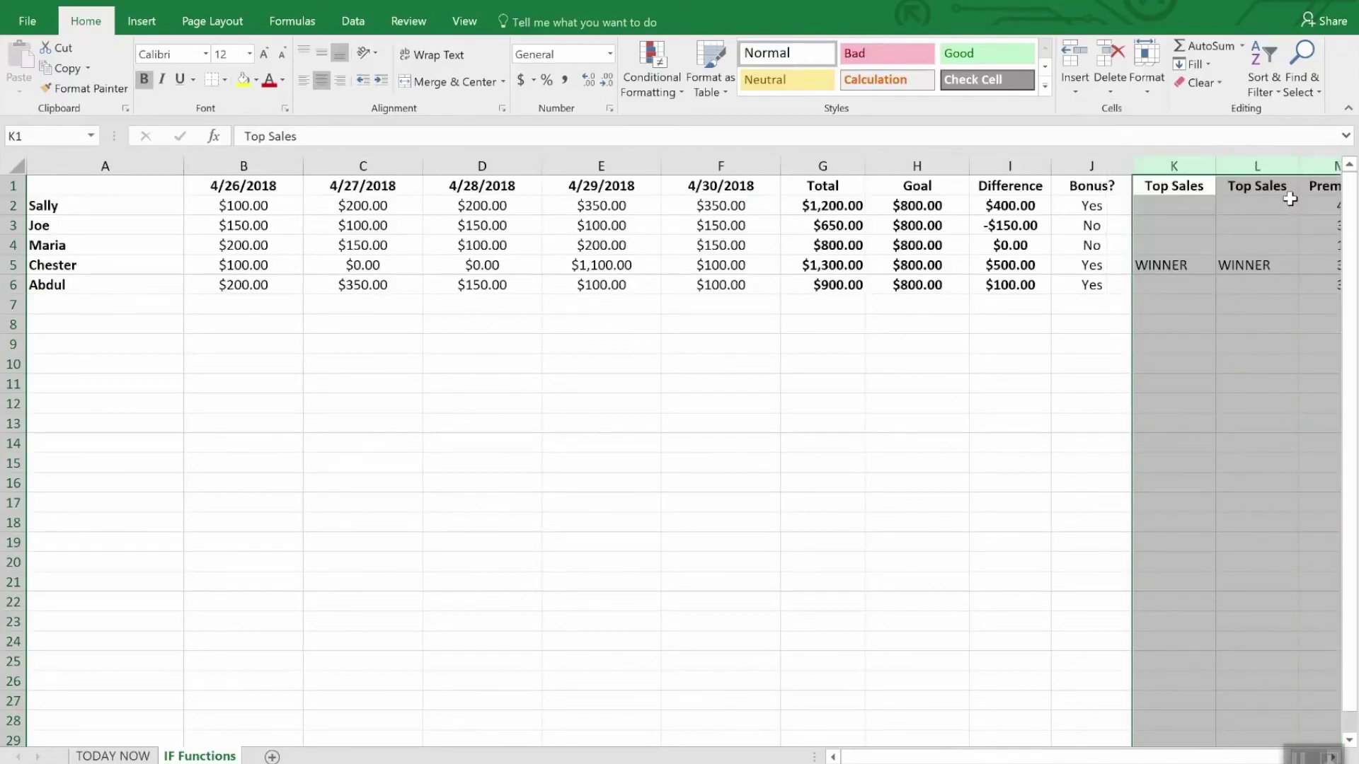
click(1238, 342)
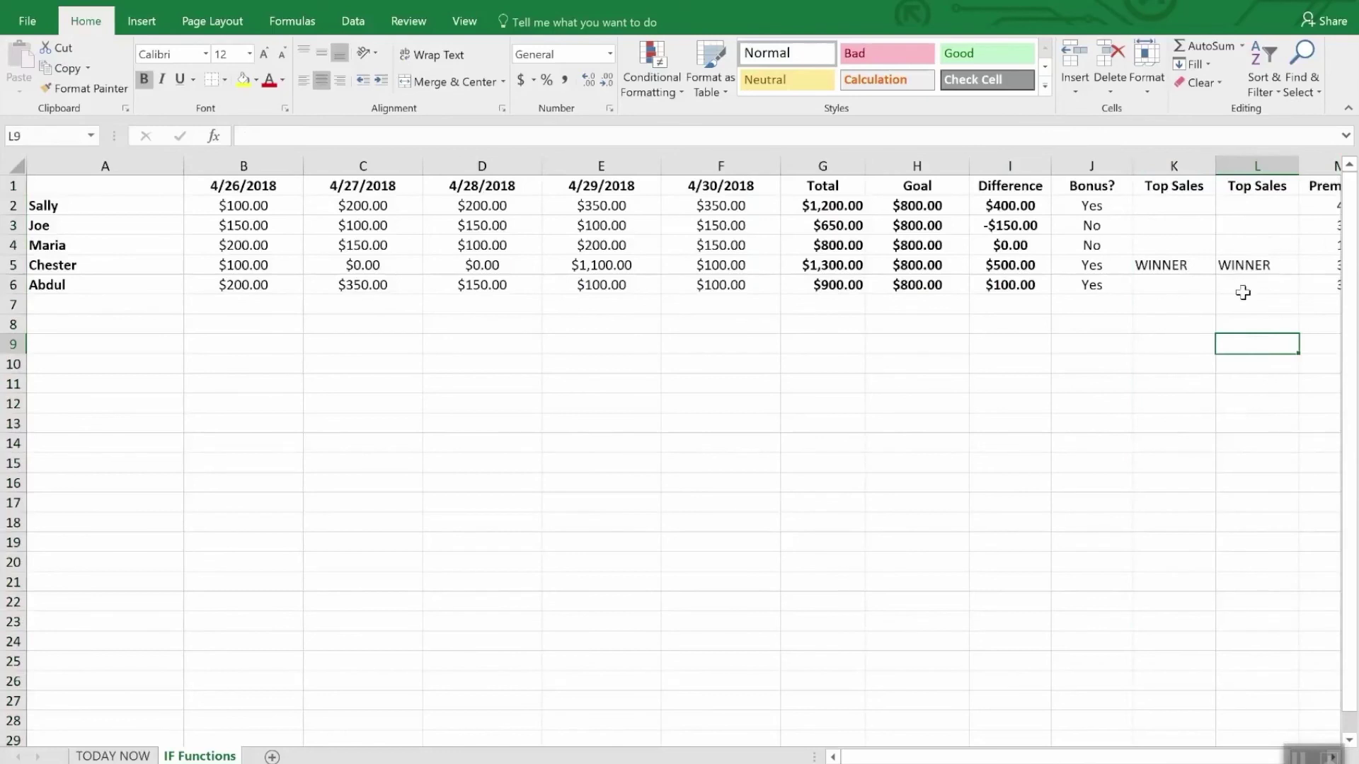
click(1247, 204)
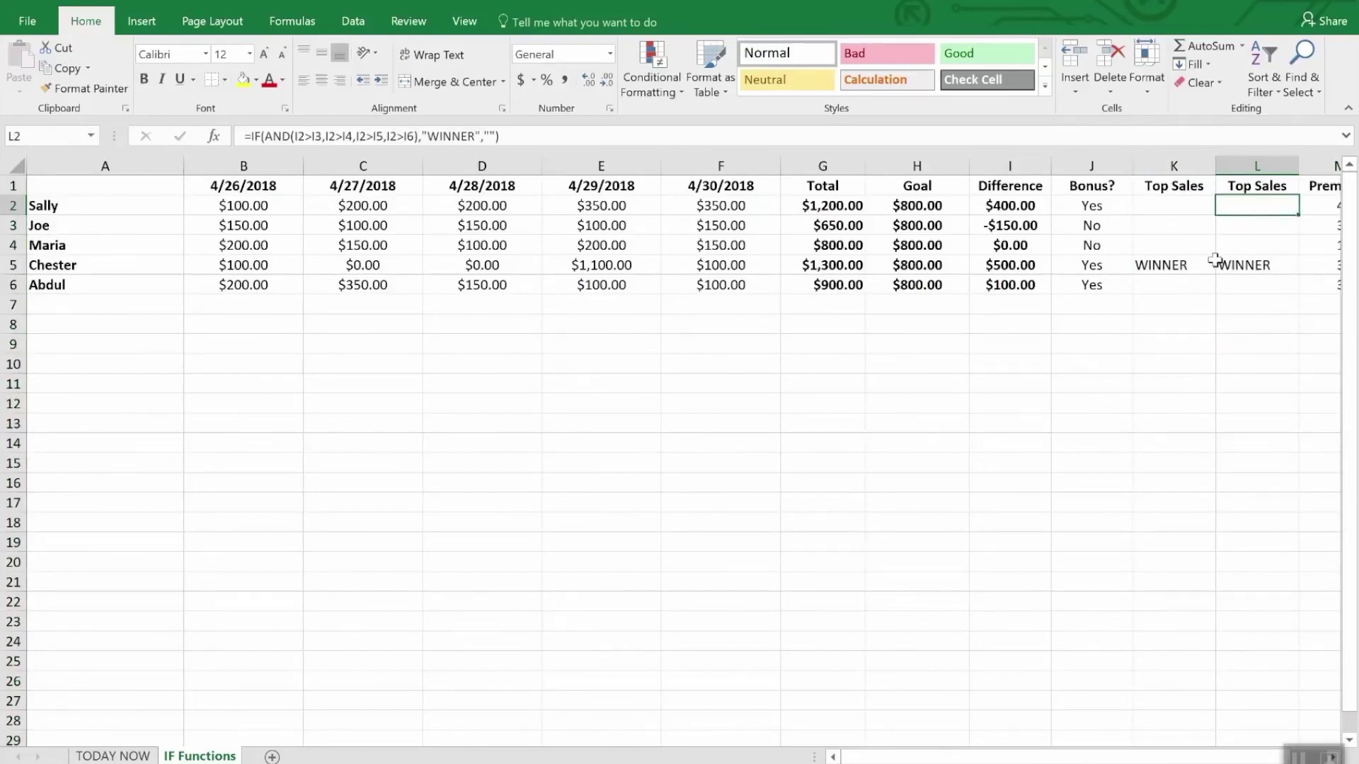
click(1191, 267)
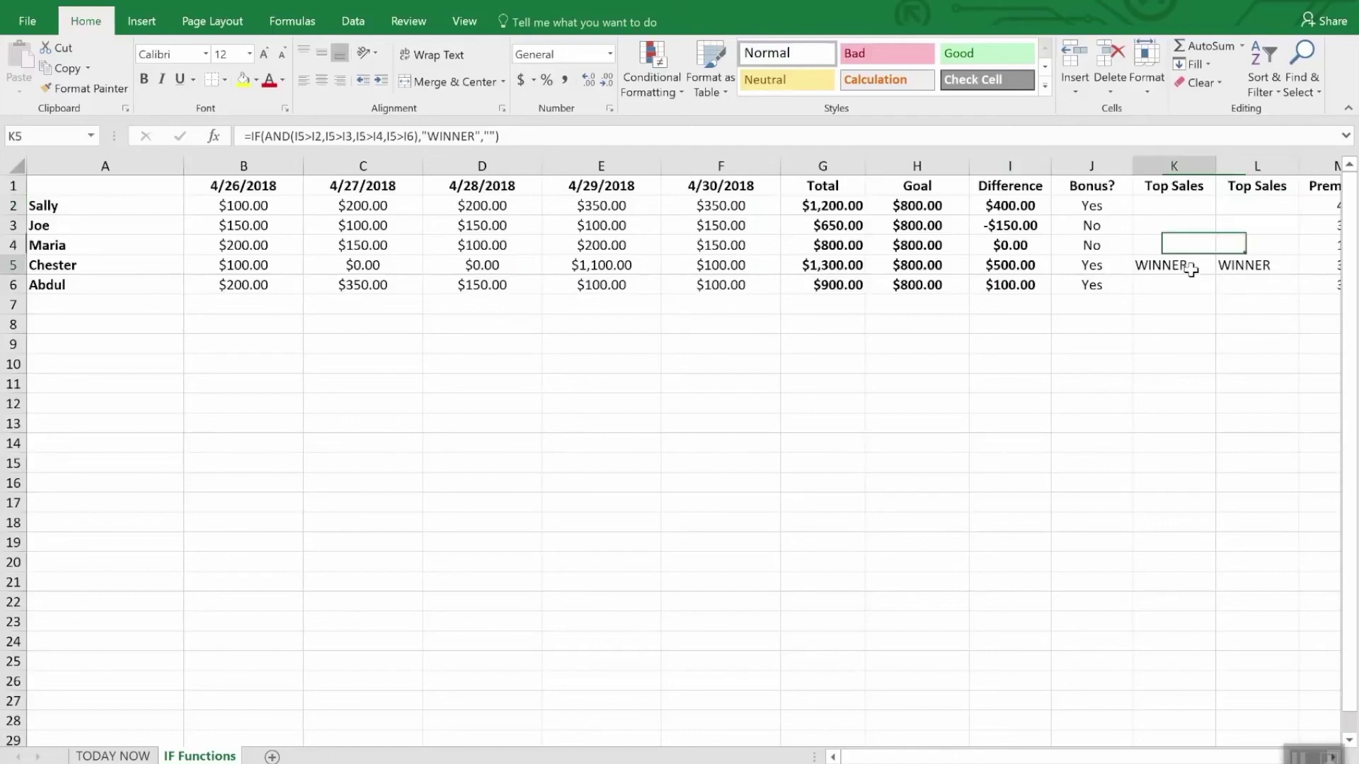
click(1249, 205)
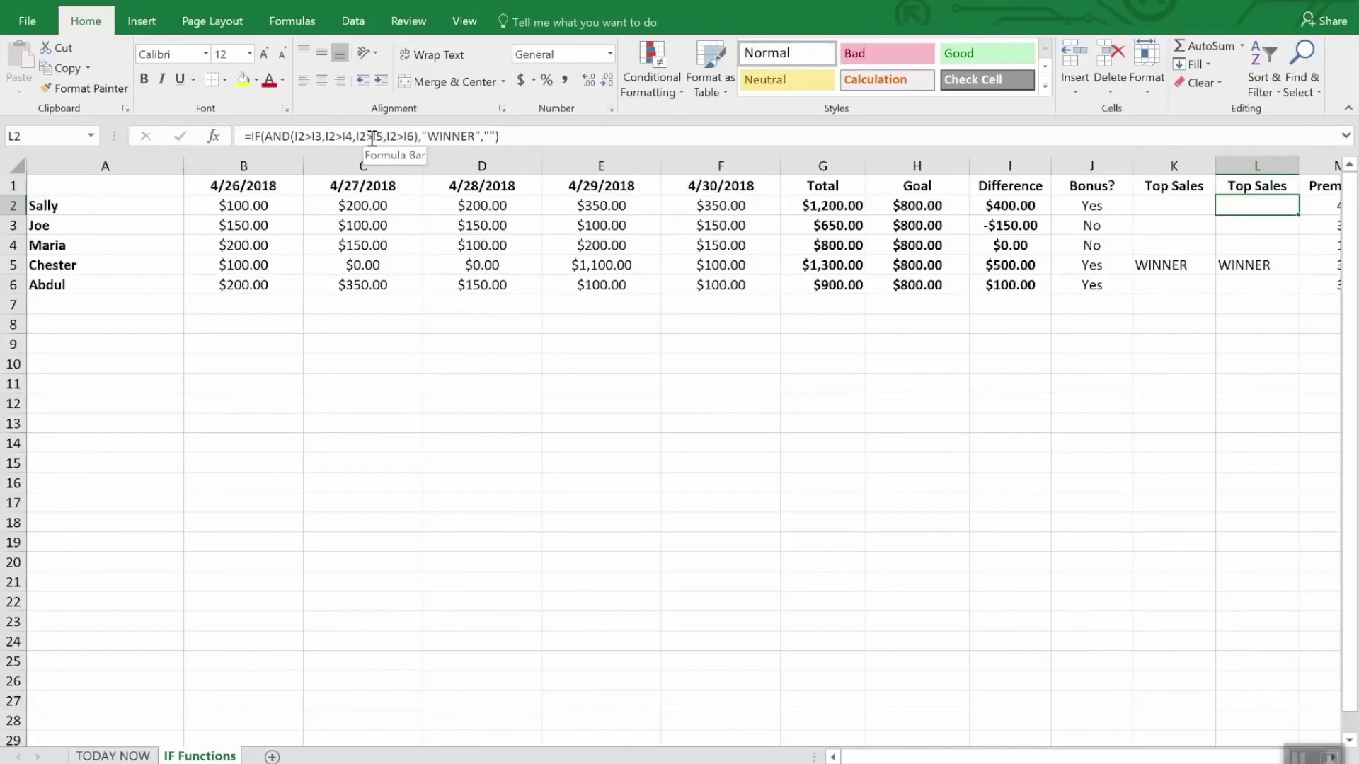
click(1238, 225)
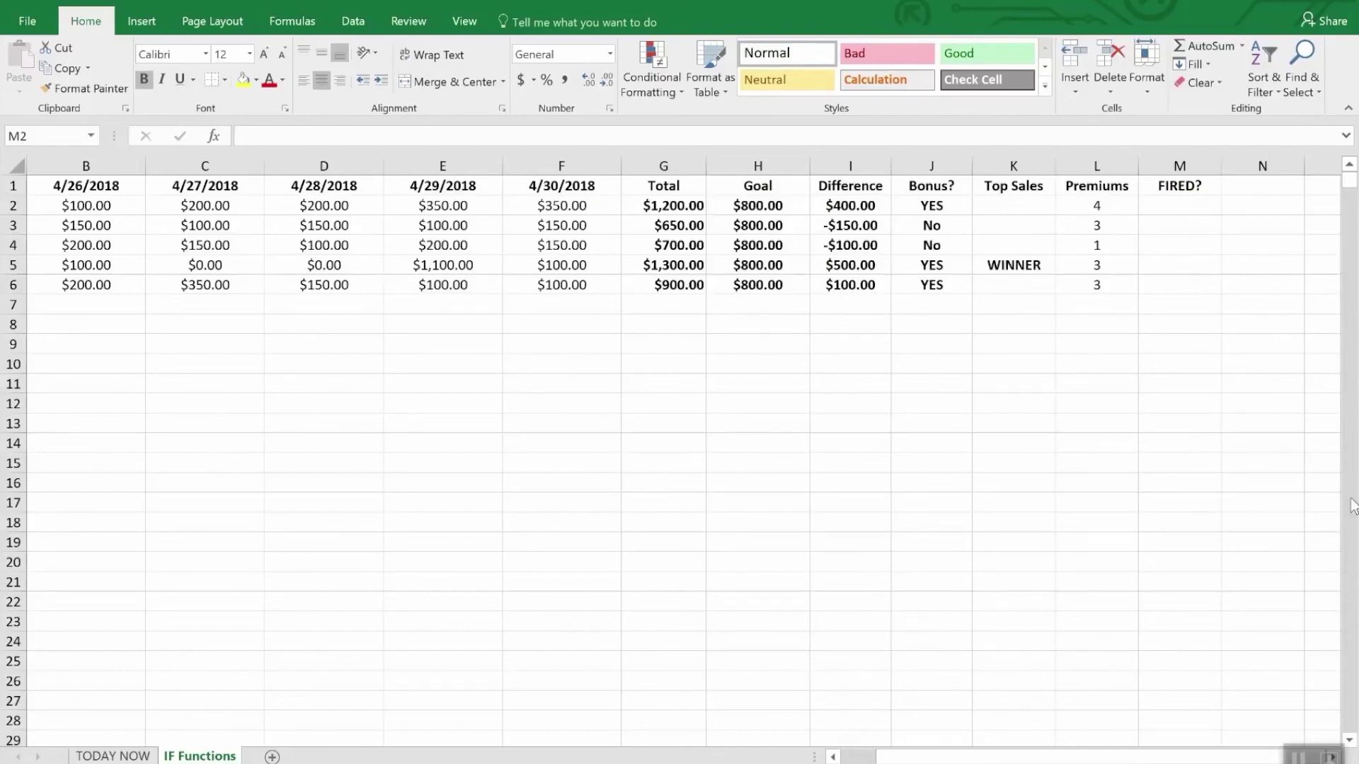
Start an IF formula with a nested OR function in M2 under the FIRED? heading.
click(1187, 210)
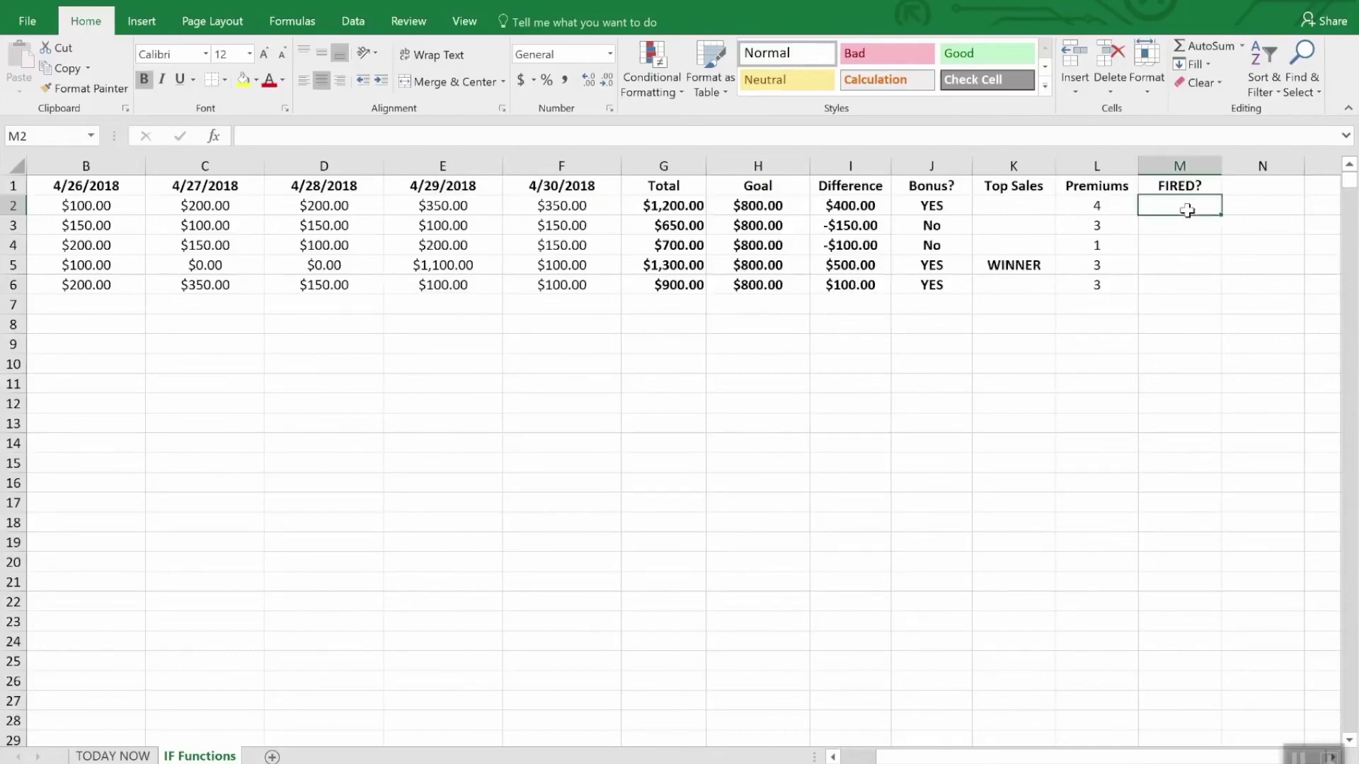
text(=if)
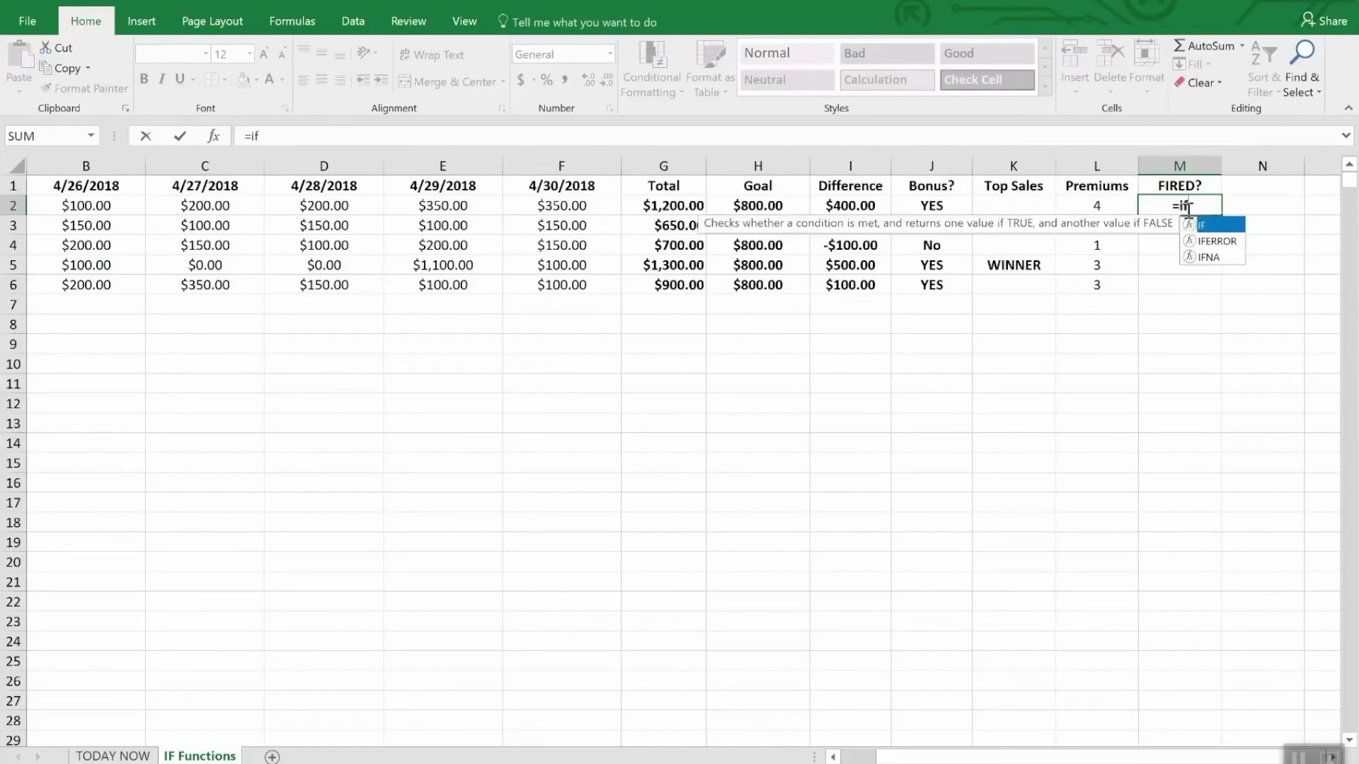
text(9O)
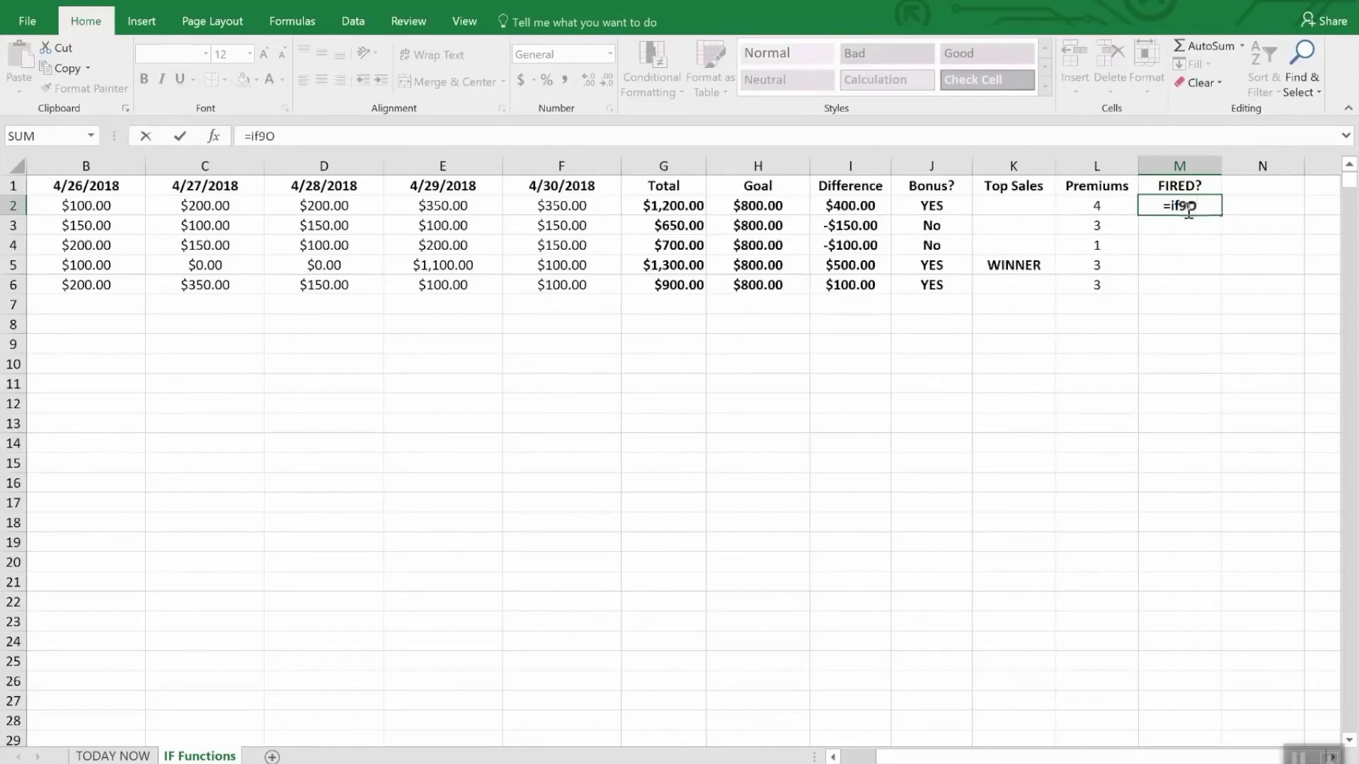
key(BackSpace)
key(BackSpace)
text((or)
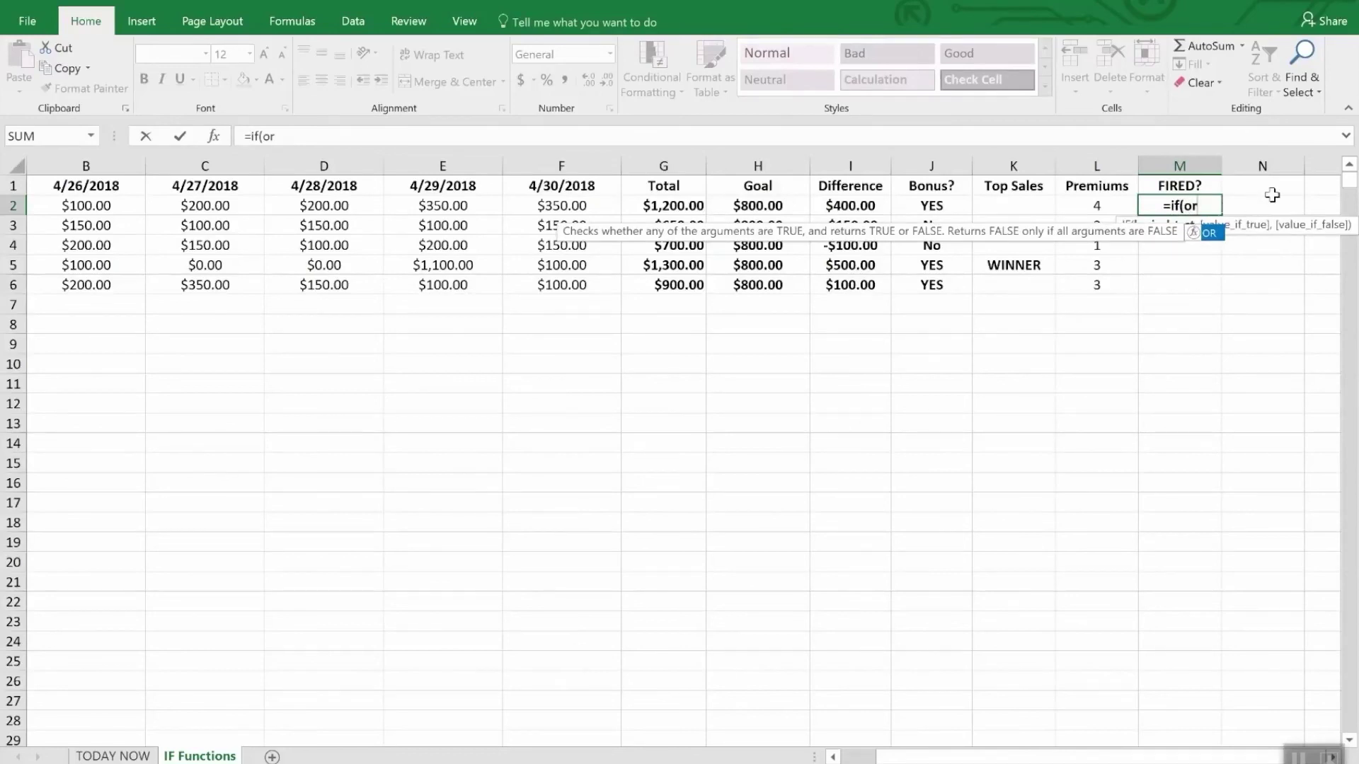
text(()
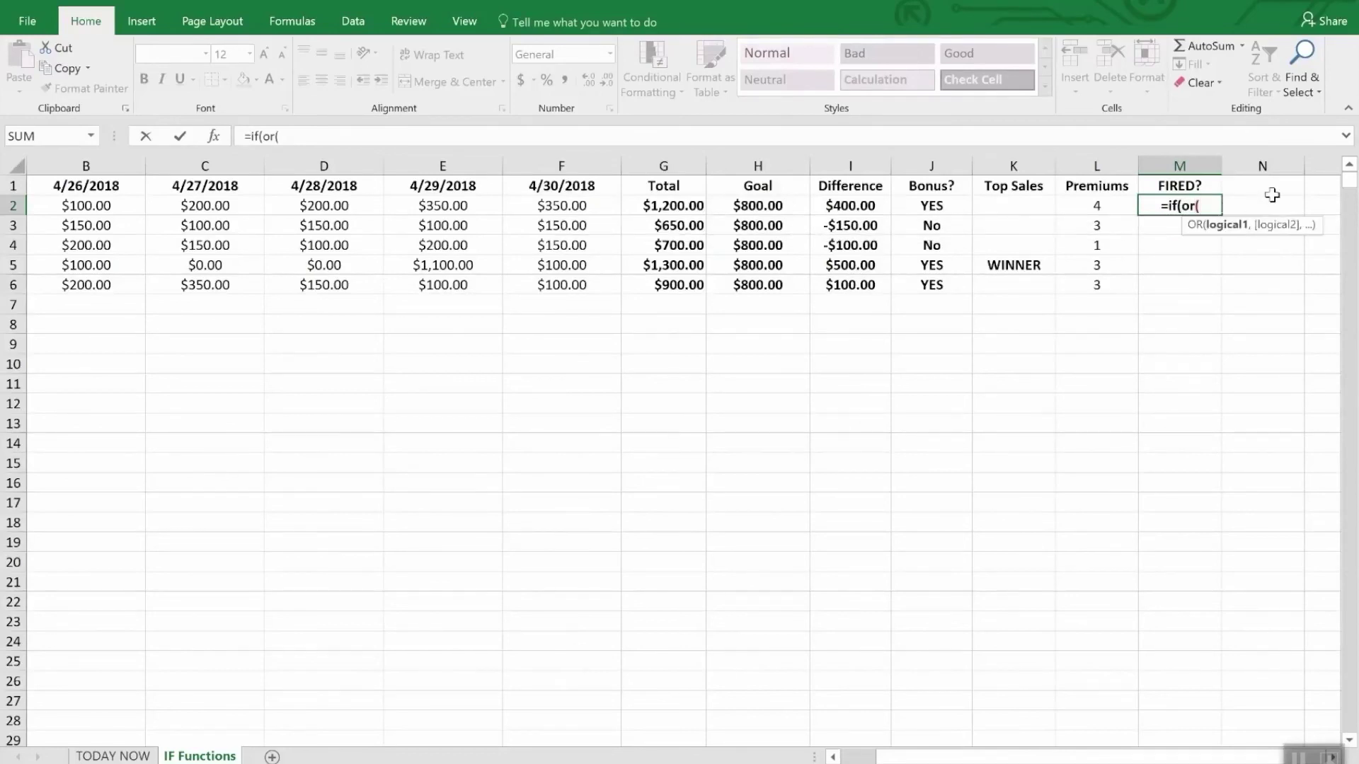
Define the OR test in the M2 formula as I2>=0 or L2>2 and close the test.
text(i2)
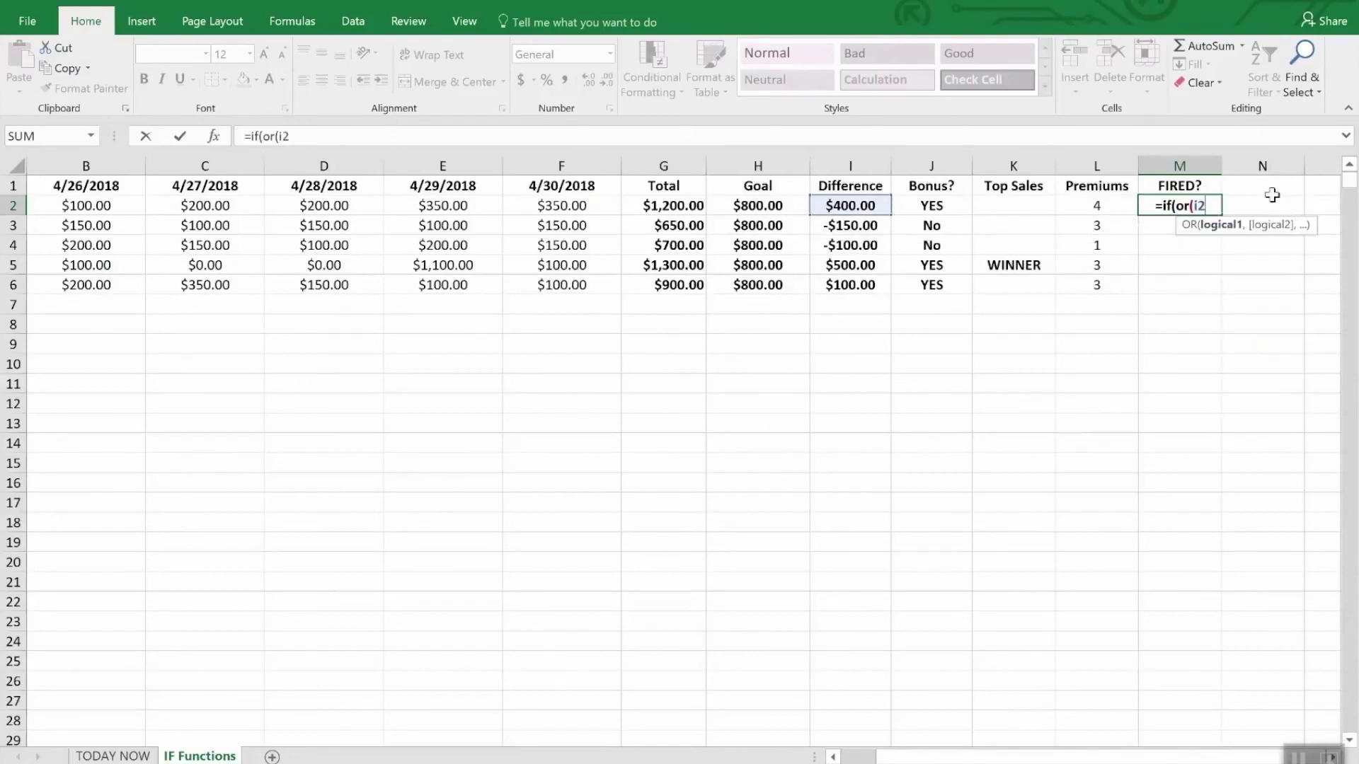
text(>)
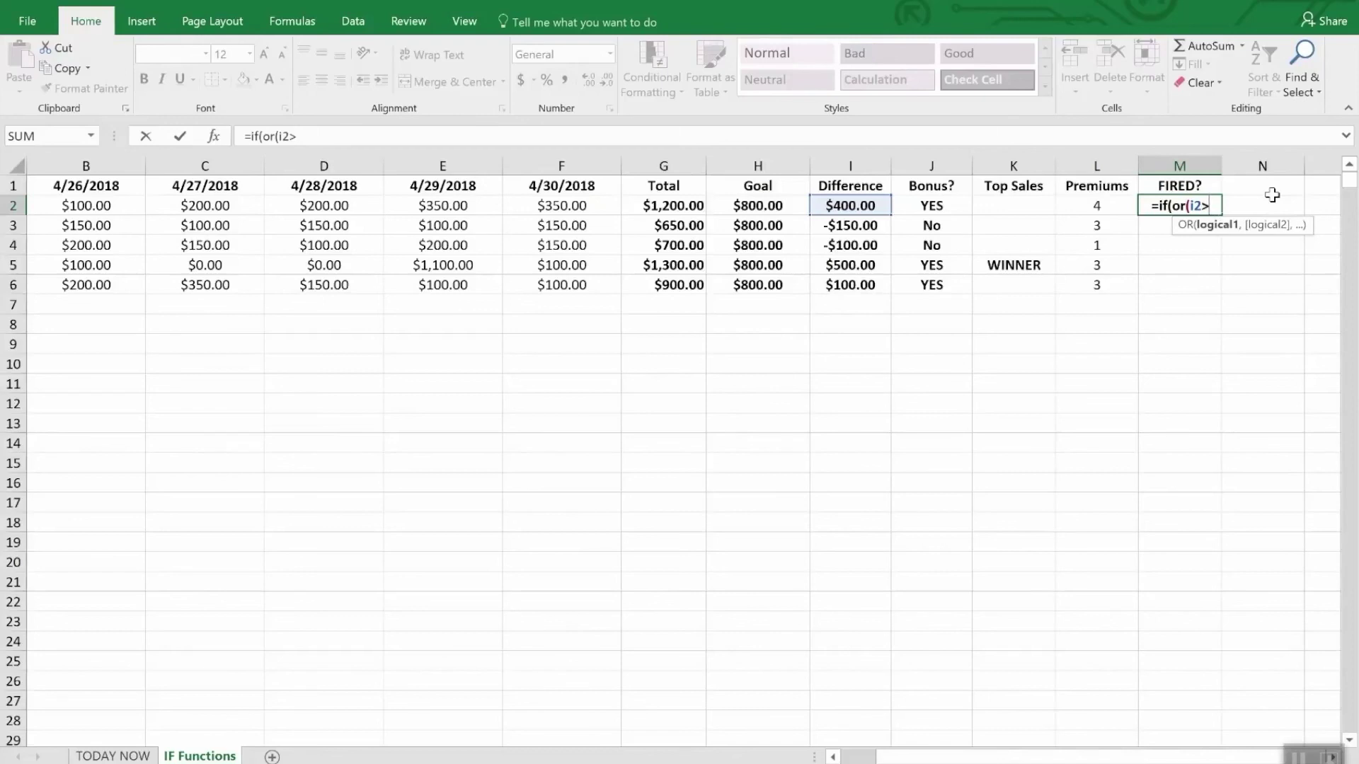
text(=)
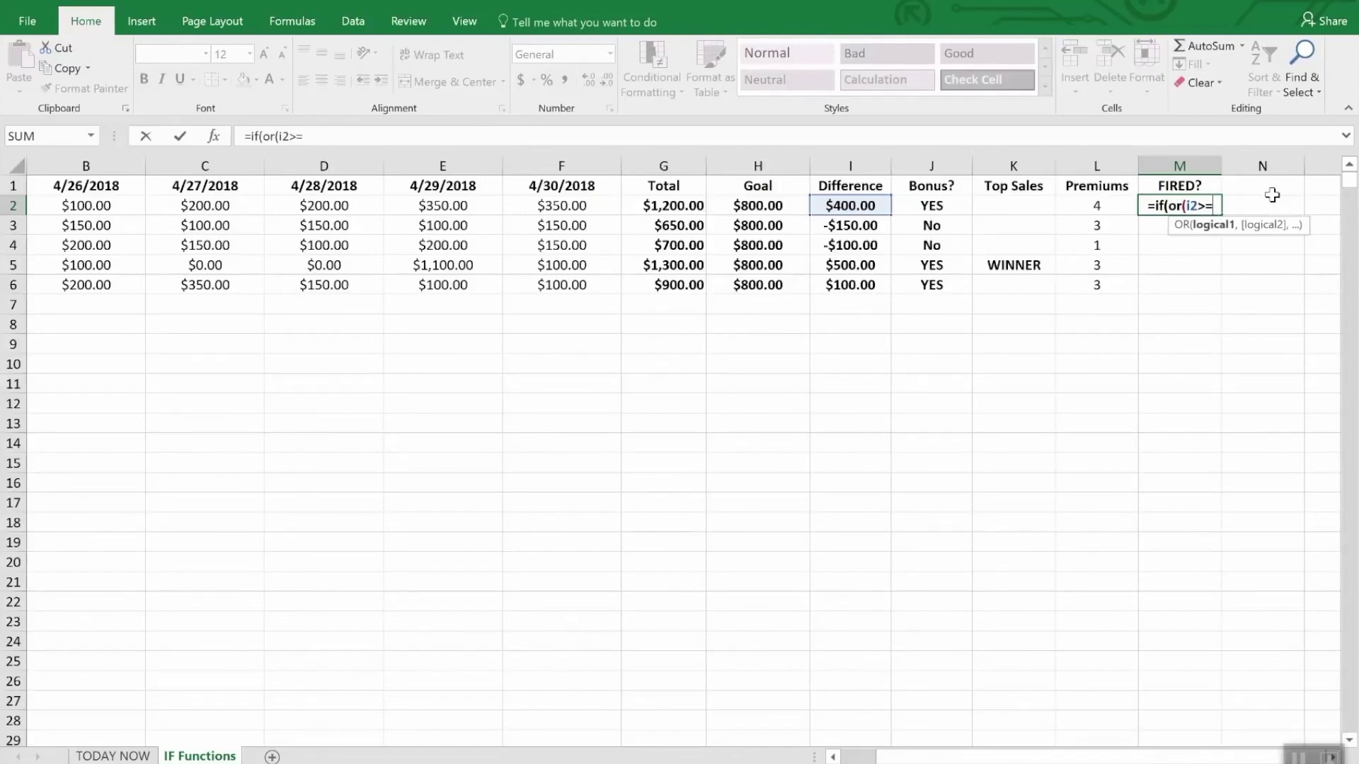
text(0,)
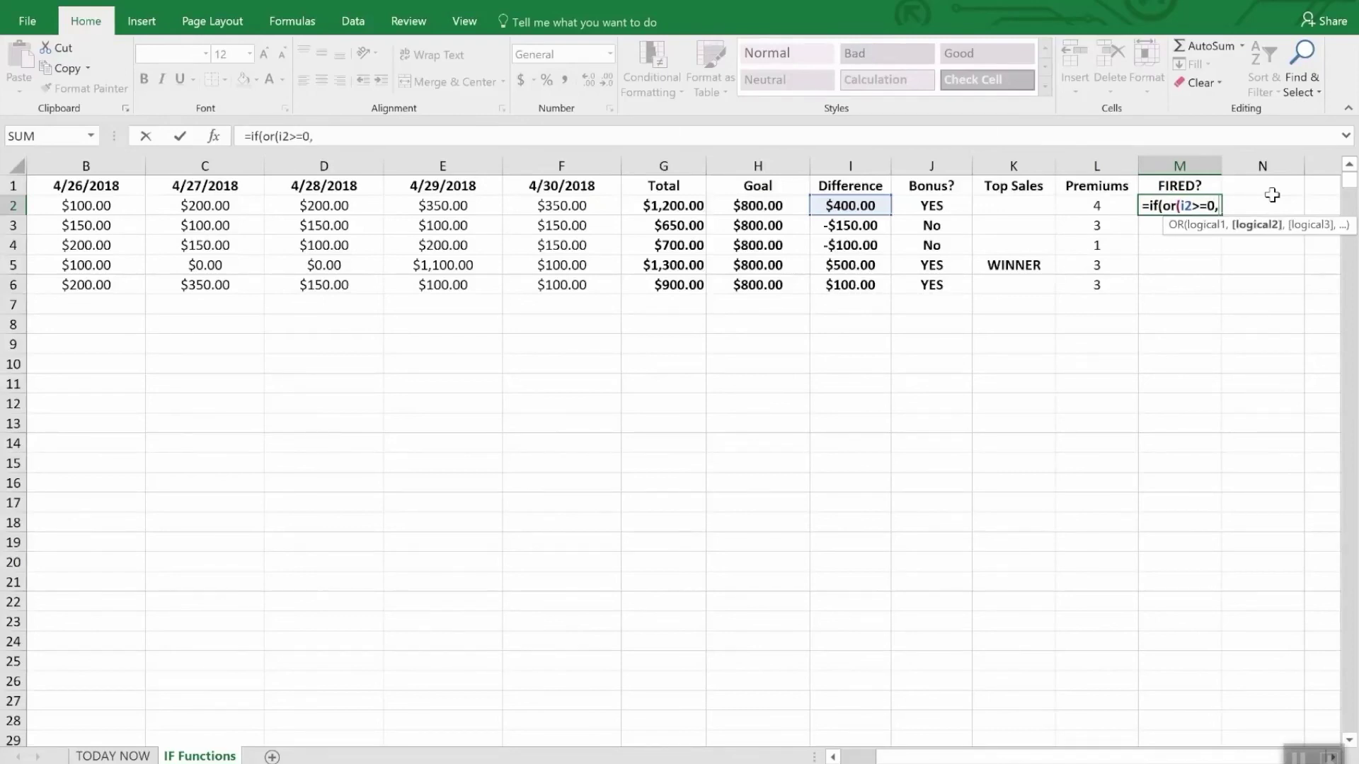
text(l)
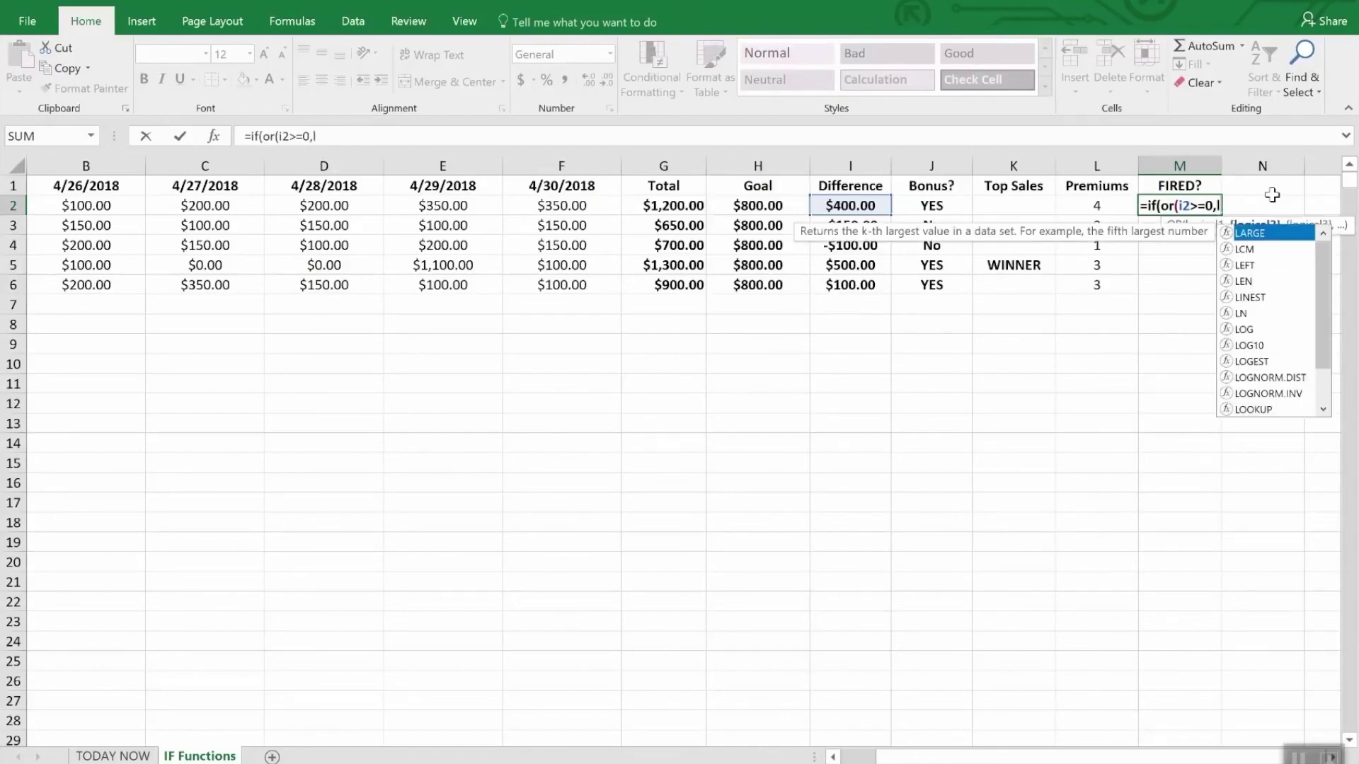
text(2>)
text(2)")
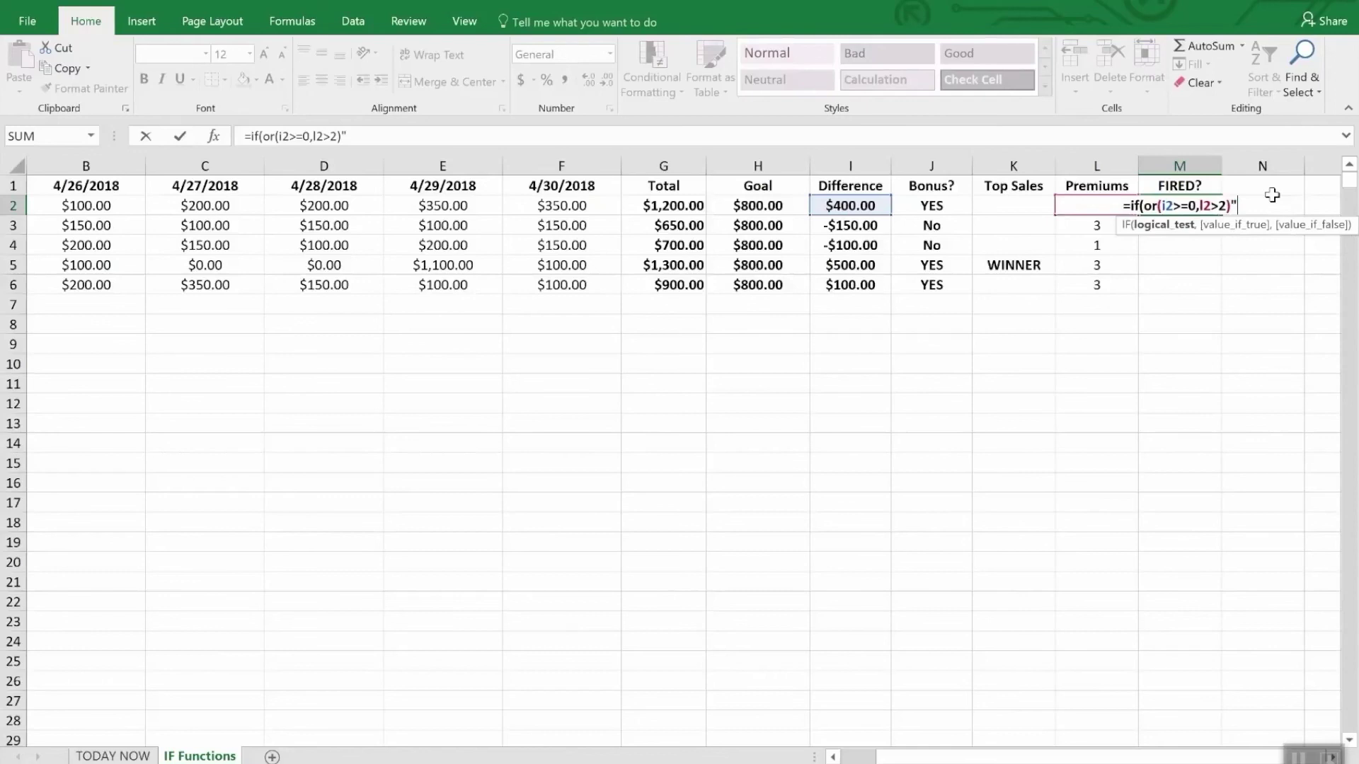
key(BackSpace)
text(,)
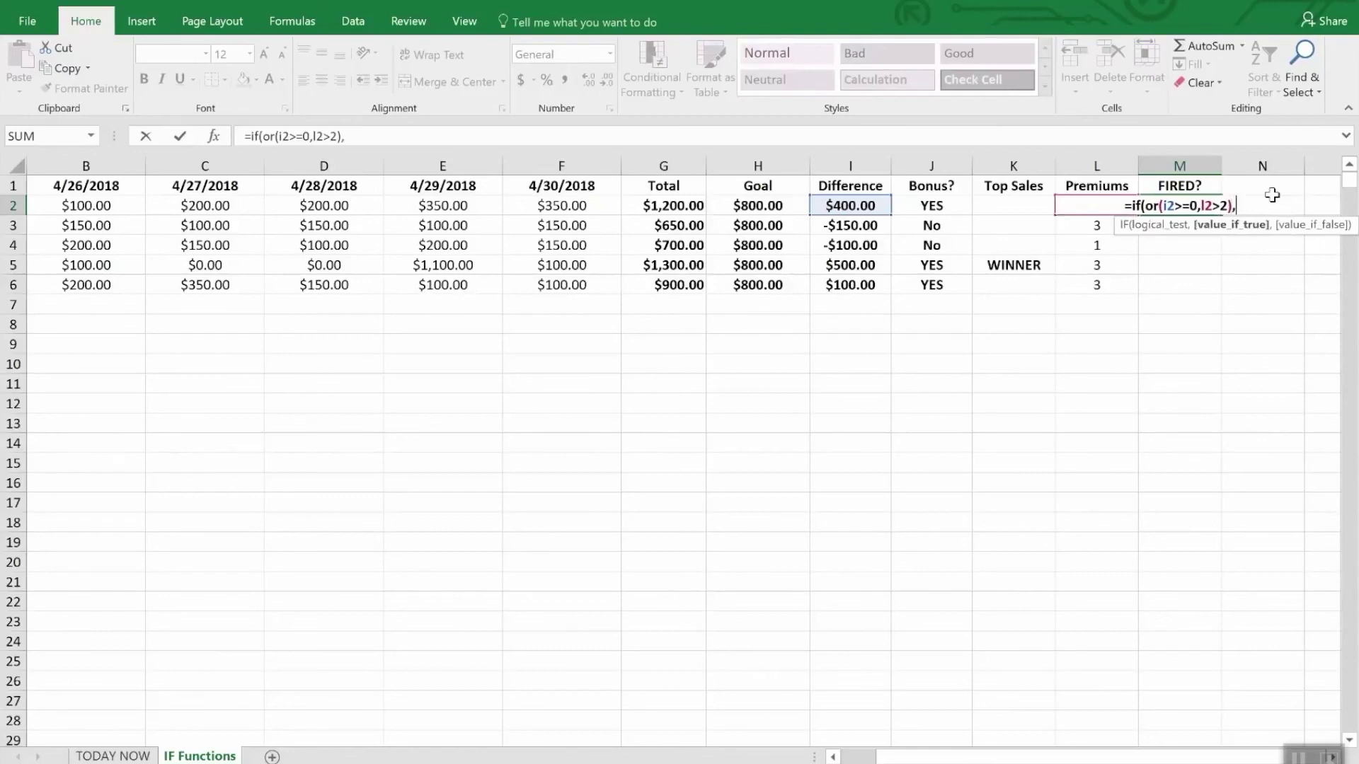
Complete the M2 formula so it returns "Safe" if true and "FIRED" if false.
text("Sa)
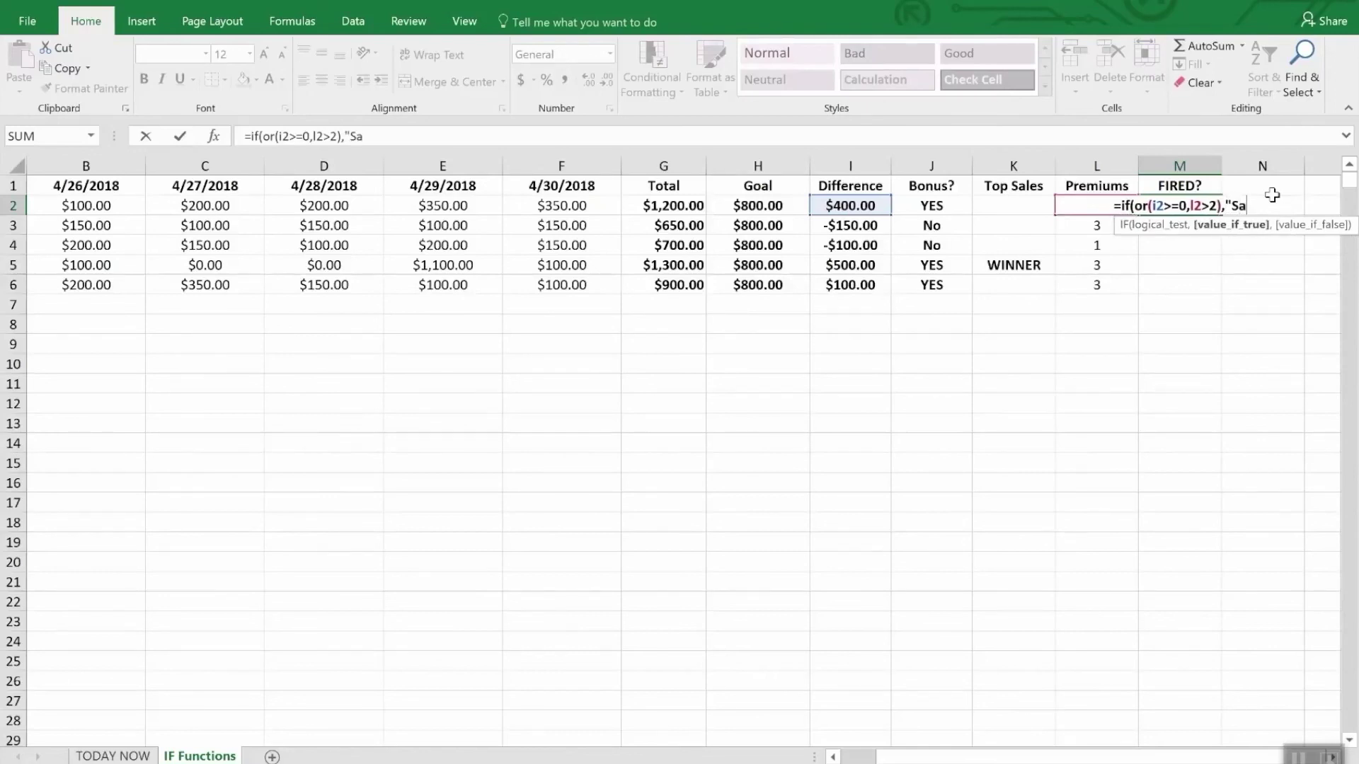
text(fe",)
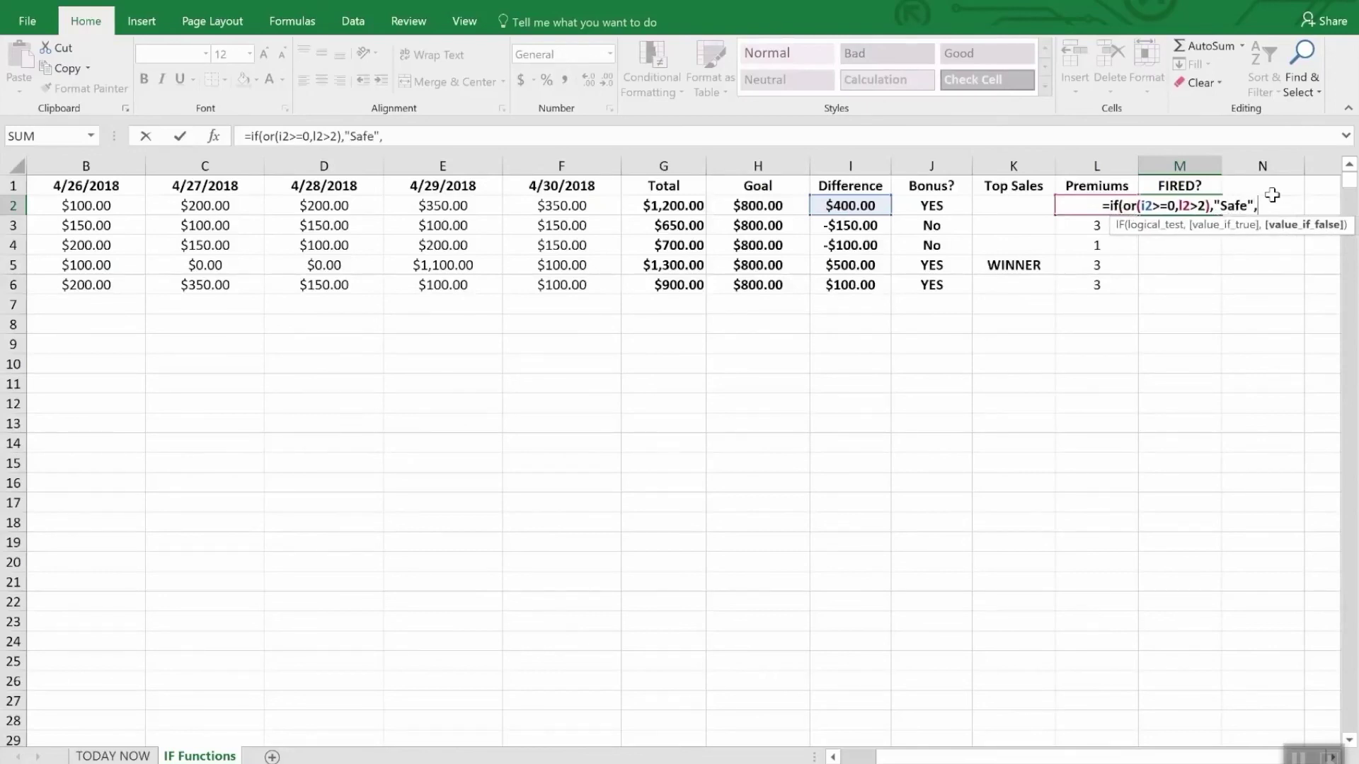
text("FIRED")
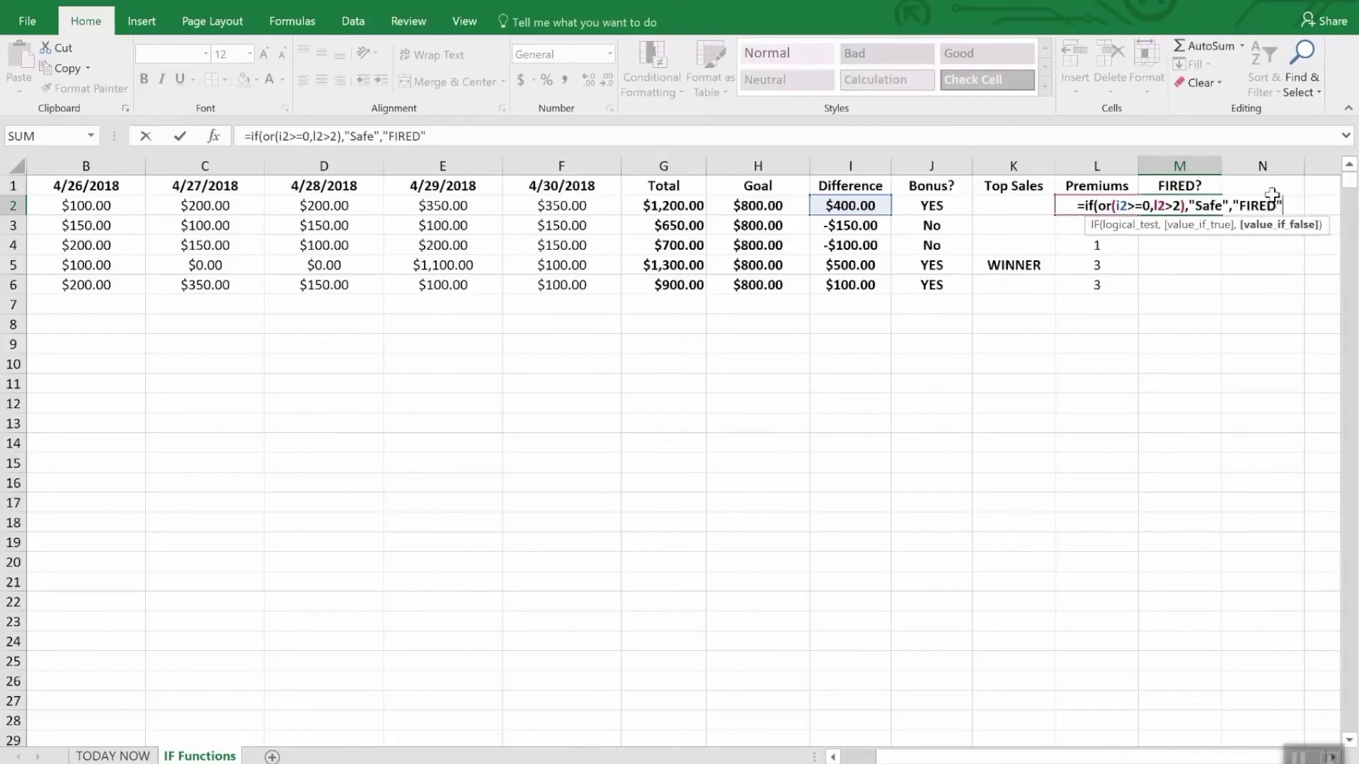
text())
key(Return)
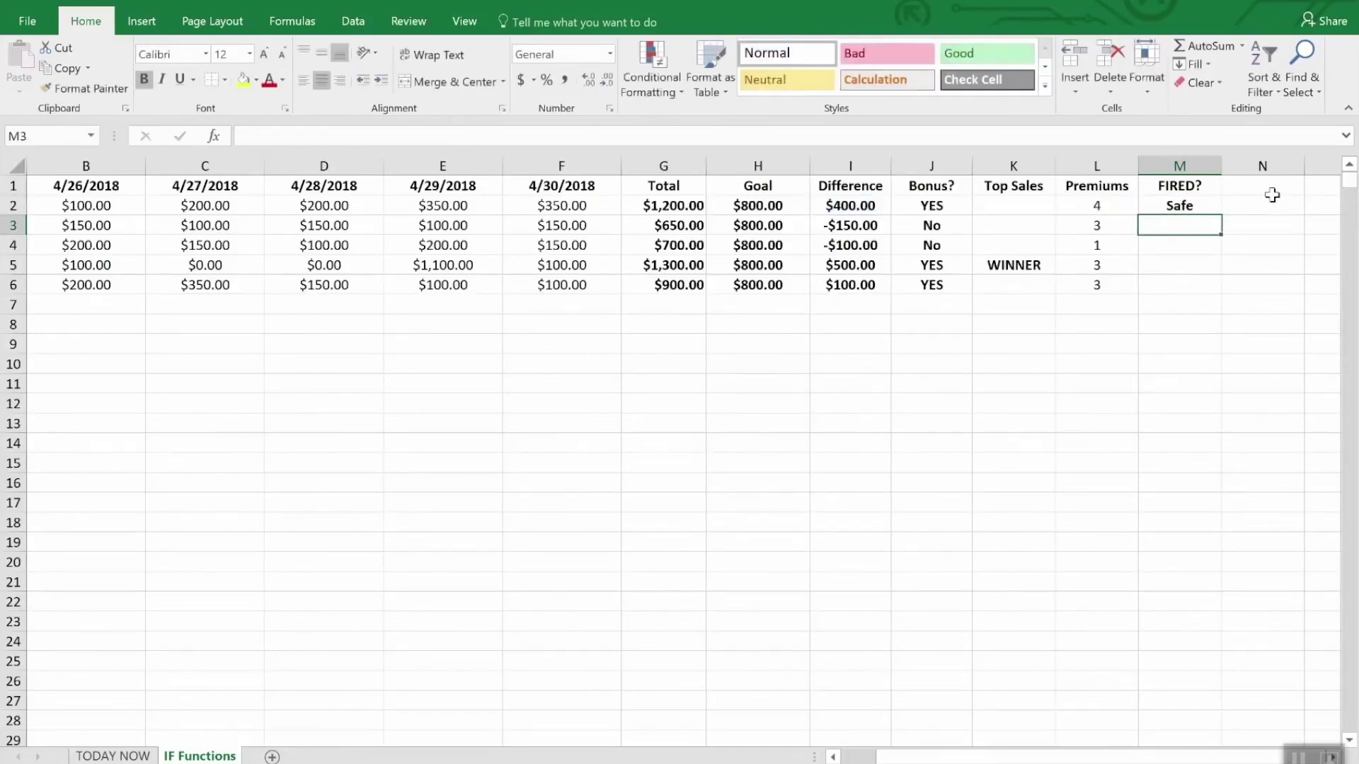
Fill the M2 formula down through M6 and check the row 4 Difference and Premiums cells against it.
key(Down)
key(Up)
key(Up)
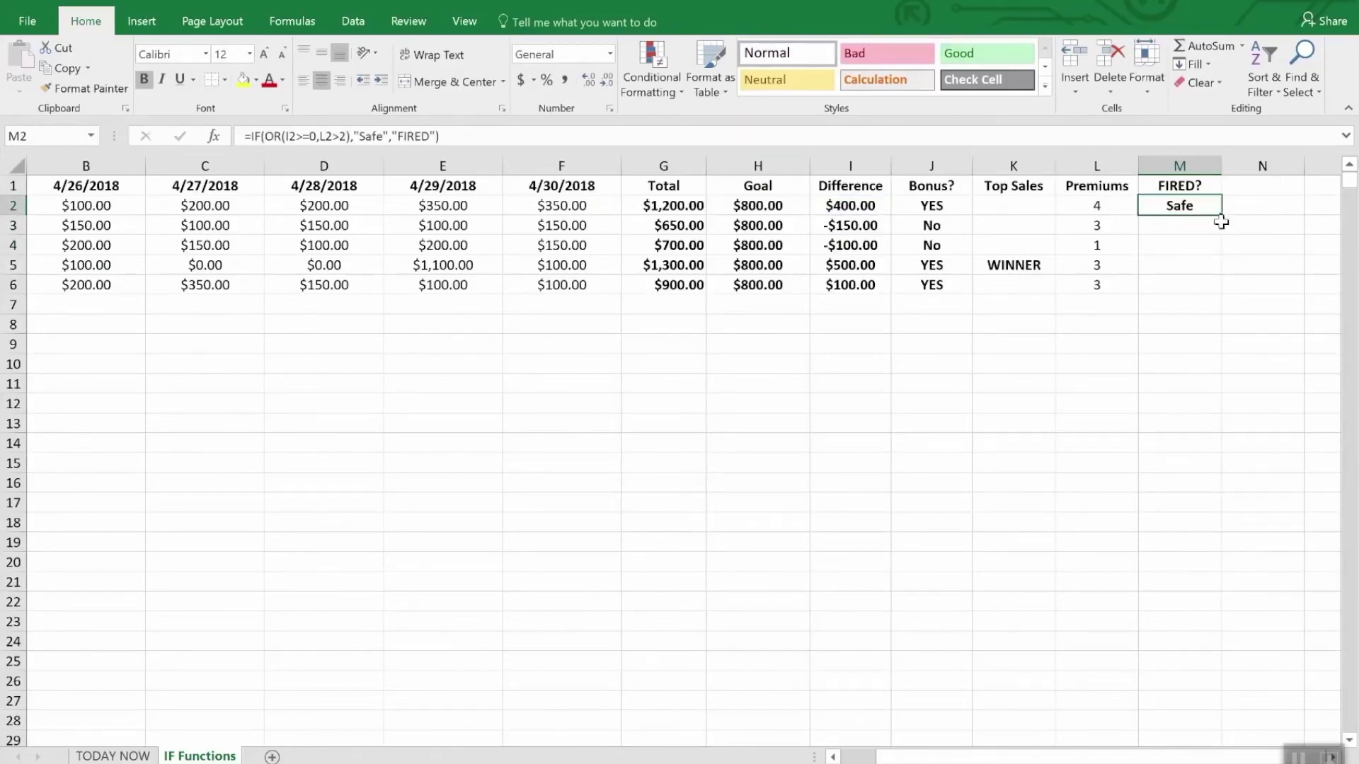
drag(1216, 213, 1212, 287)
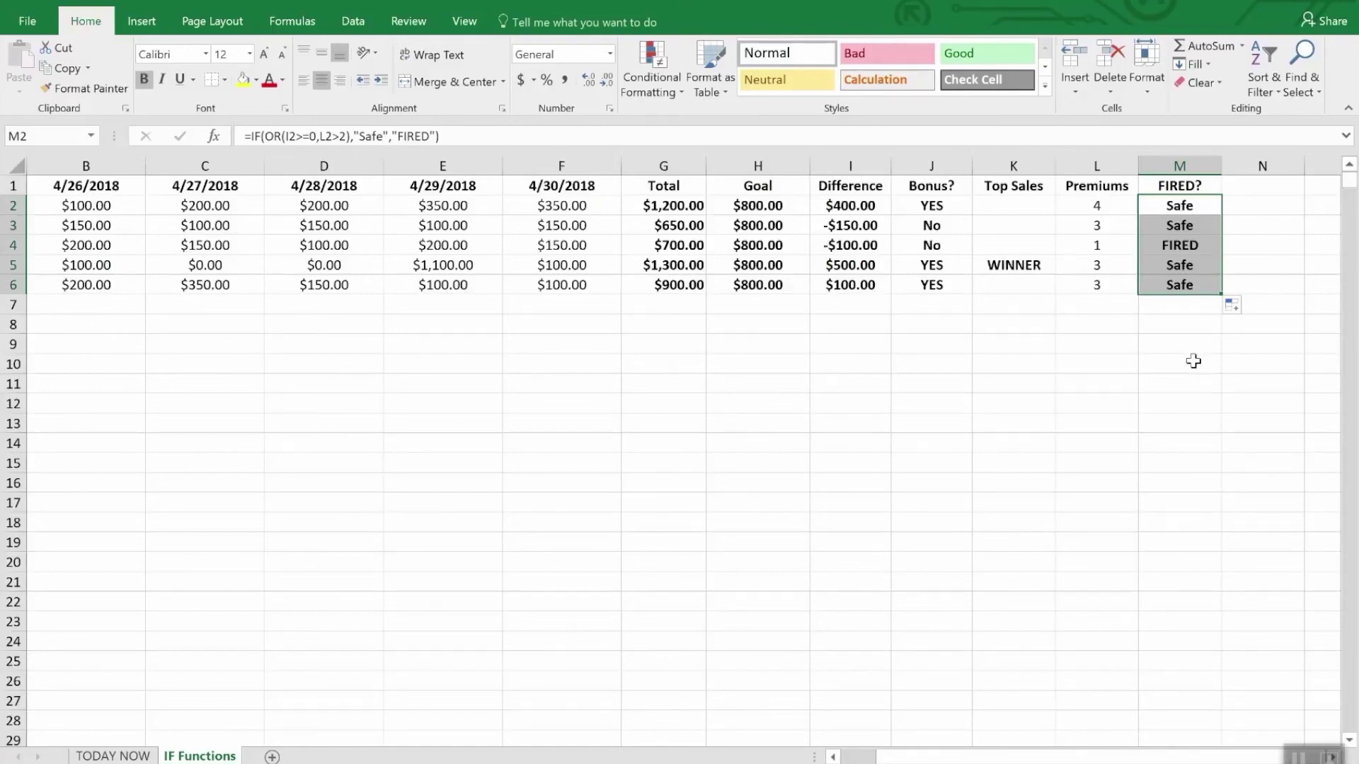
click(847, 246)
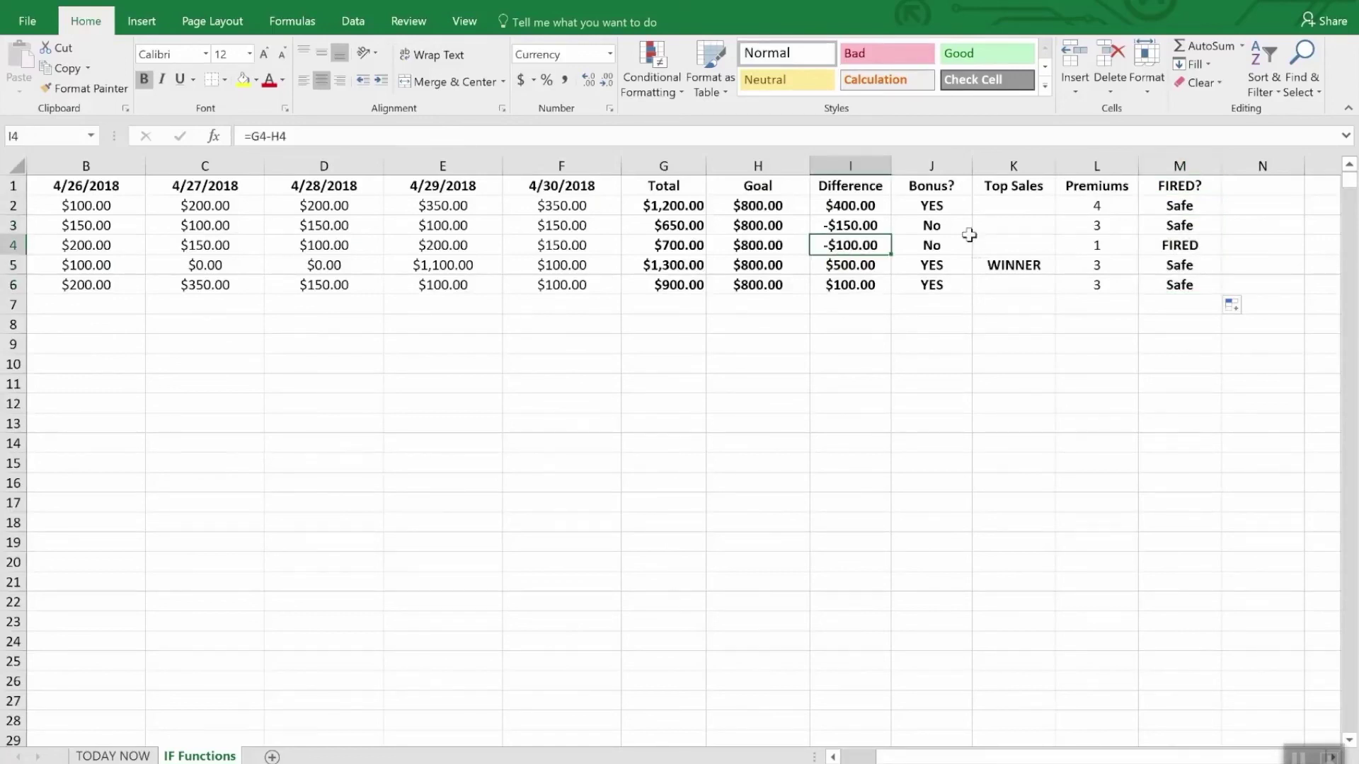
click(1102, 244)
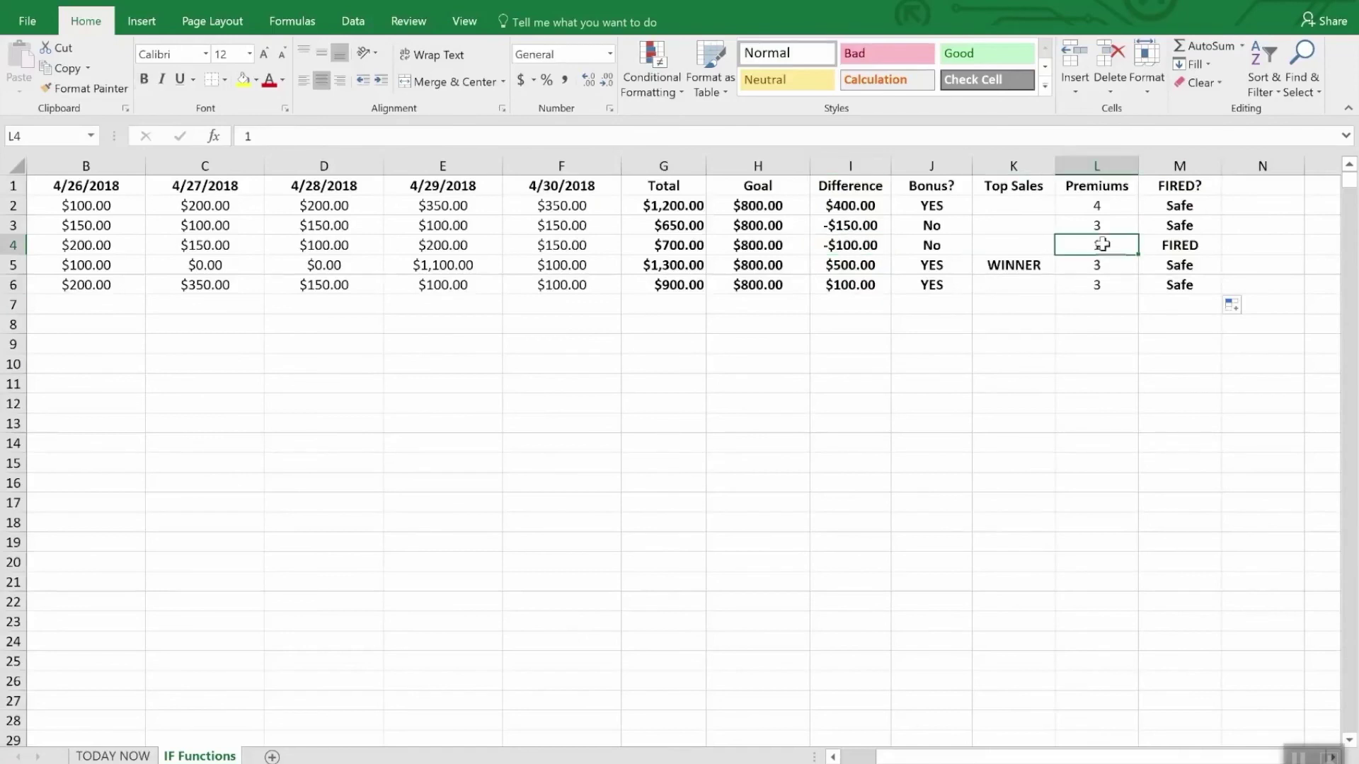